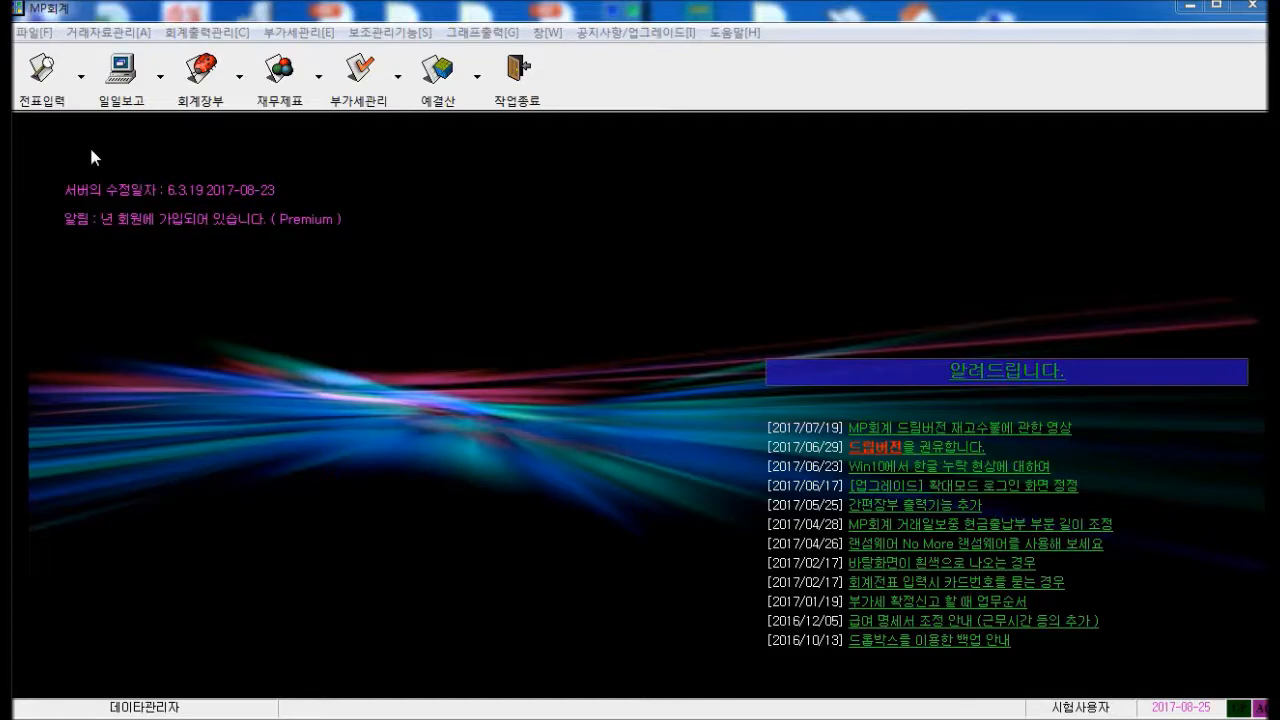
Go from the 전표목록 voucher list to an empty 대체전표 입력 form
click(42, 85)
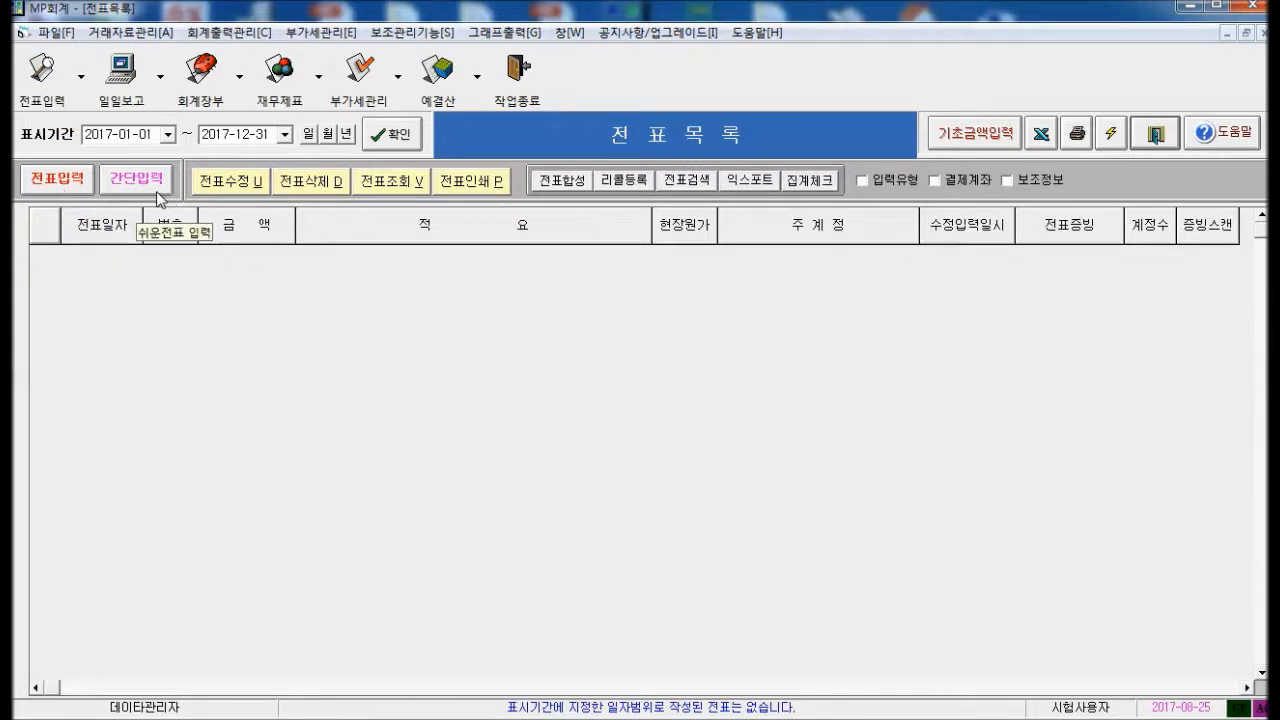
click(60, 184)
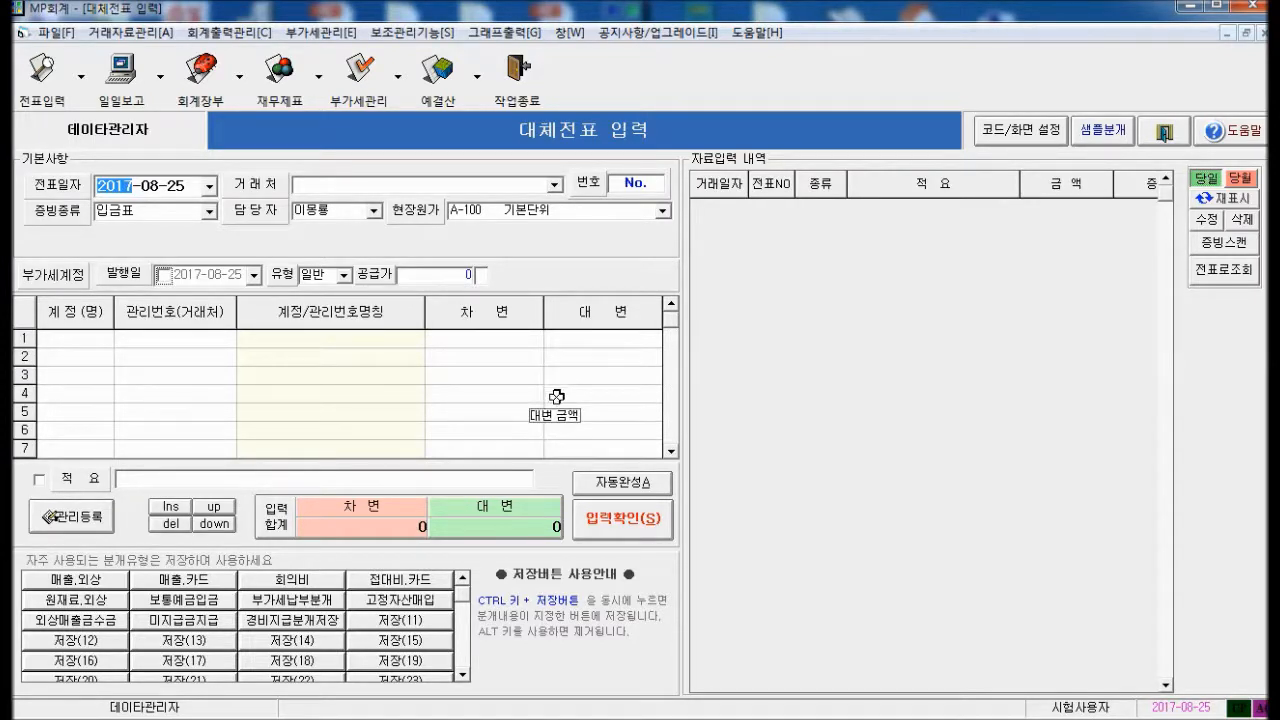
Date the voucher 2017-08-10 with a 현금 line and a 신한보통 보통예금 line
click(178, 190)
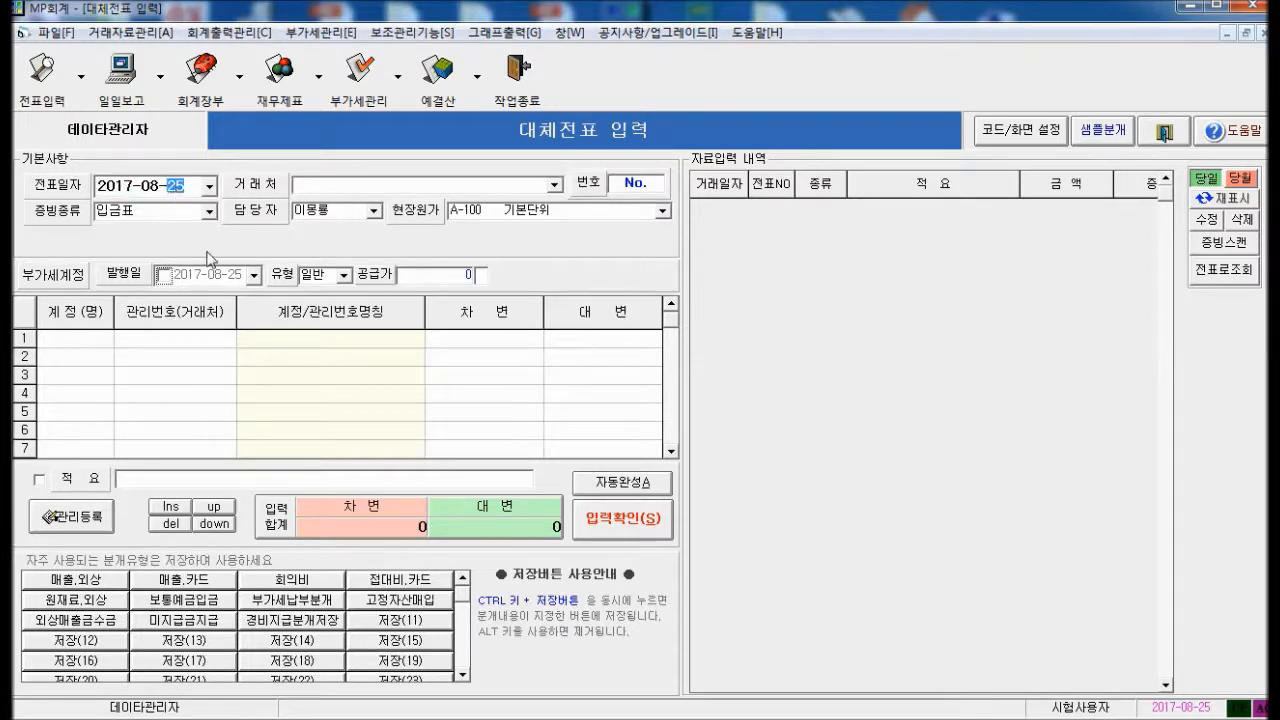
text(01)
text(10)
key(Return)
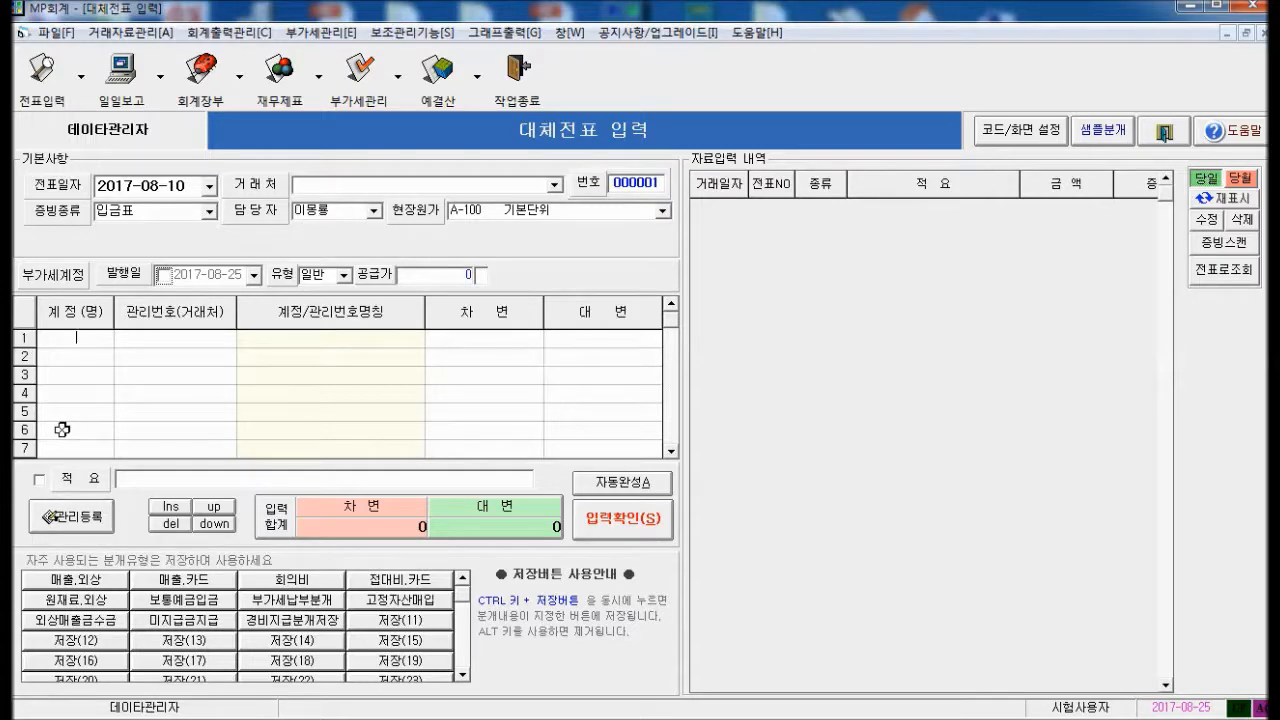
key(Return)
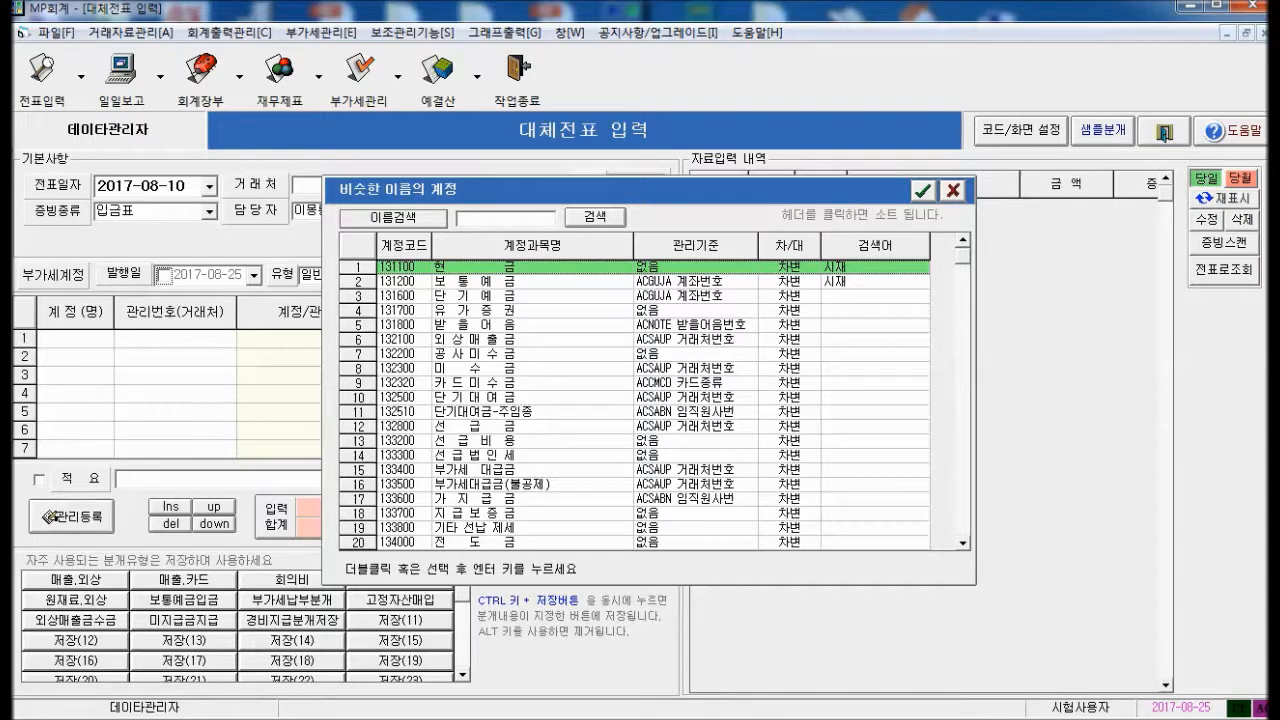
key(Down)
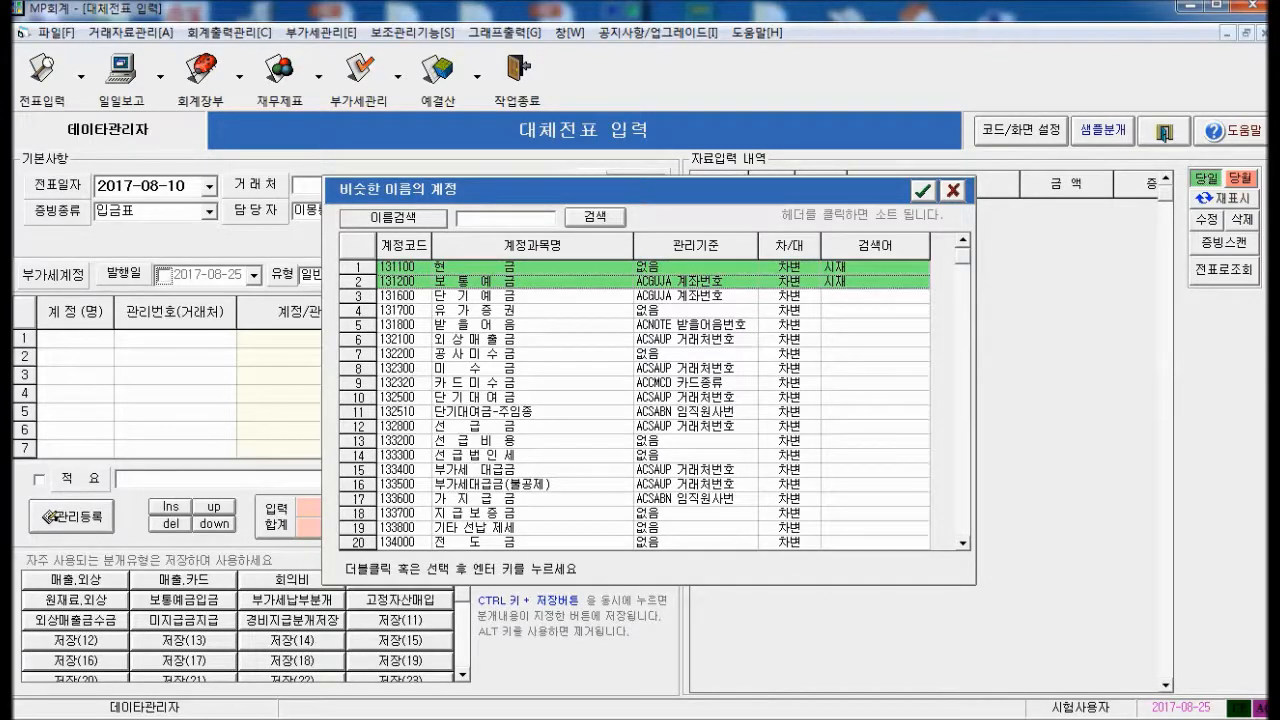
key(Return)
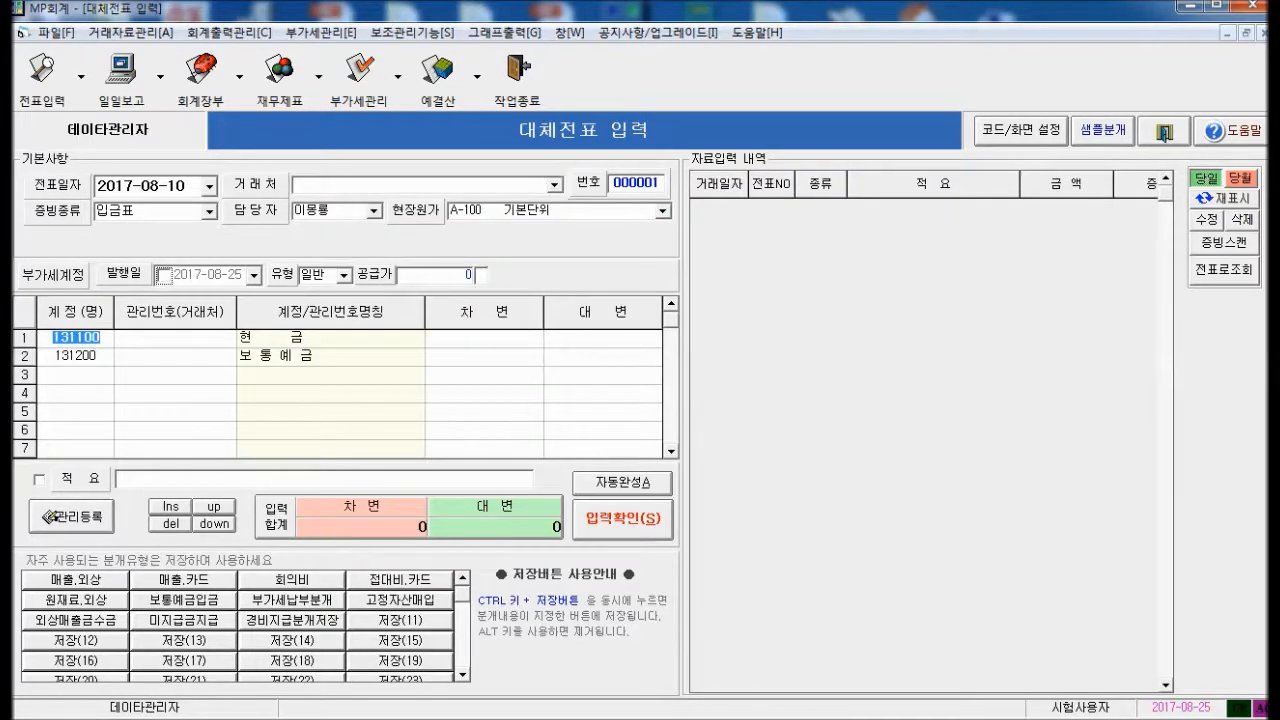
click(117, 355)
key(Return)
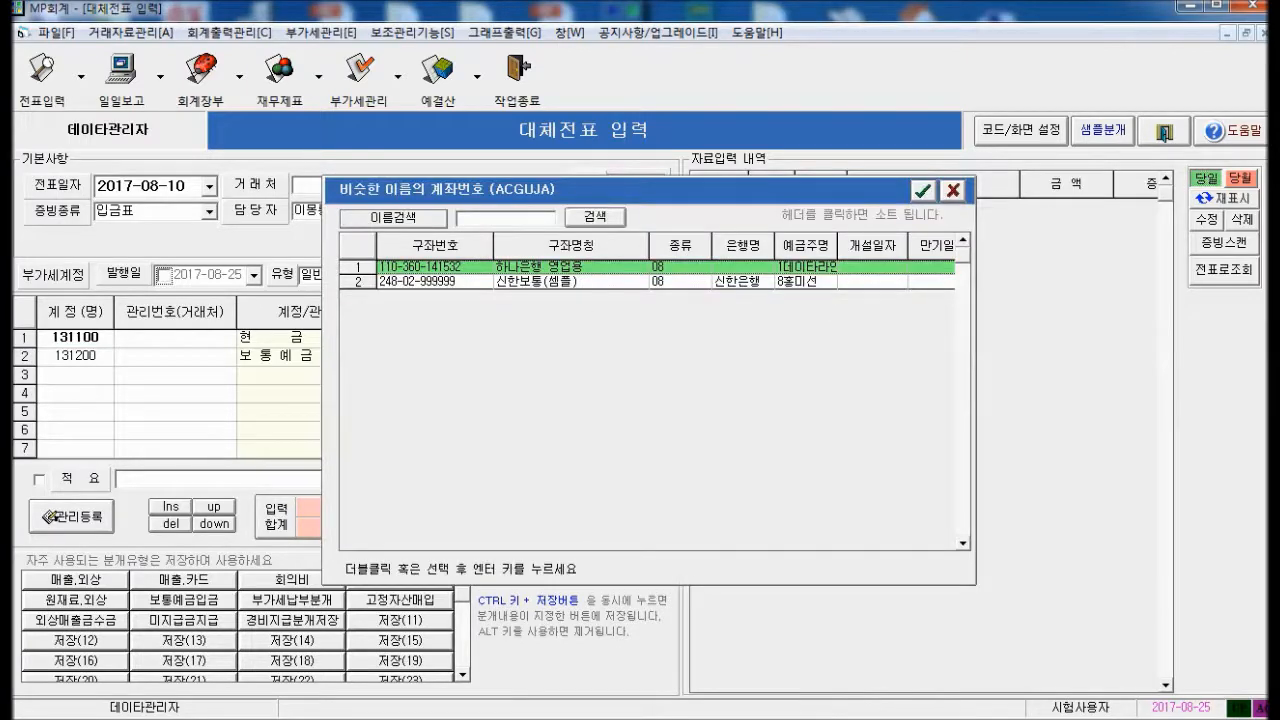
key(Down)
key(Return)
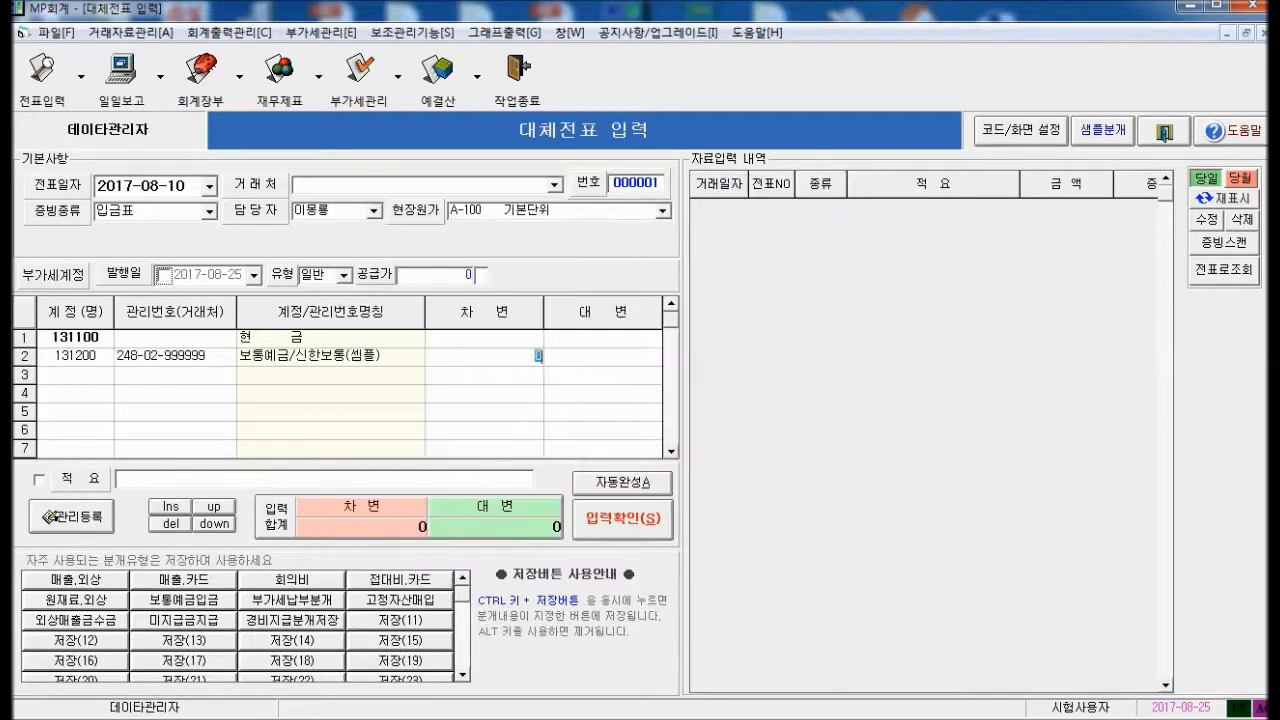
Enter 70,000 on both lines, add memo 현금을 예금함, and save the voucher
click(538, 337)
click(657, 337)
text(700000)
key(Return)
text(70,000)
key(Return)
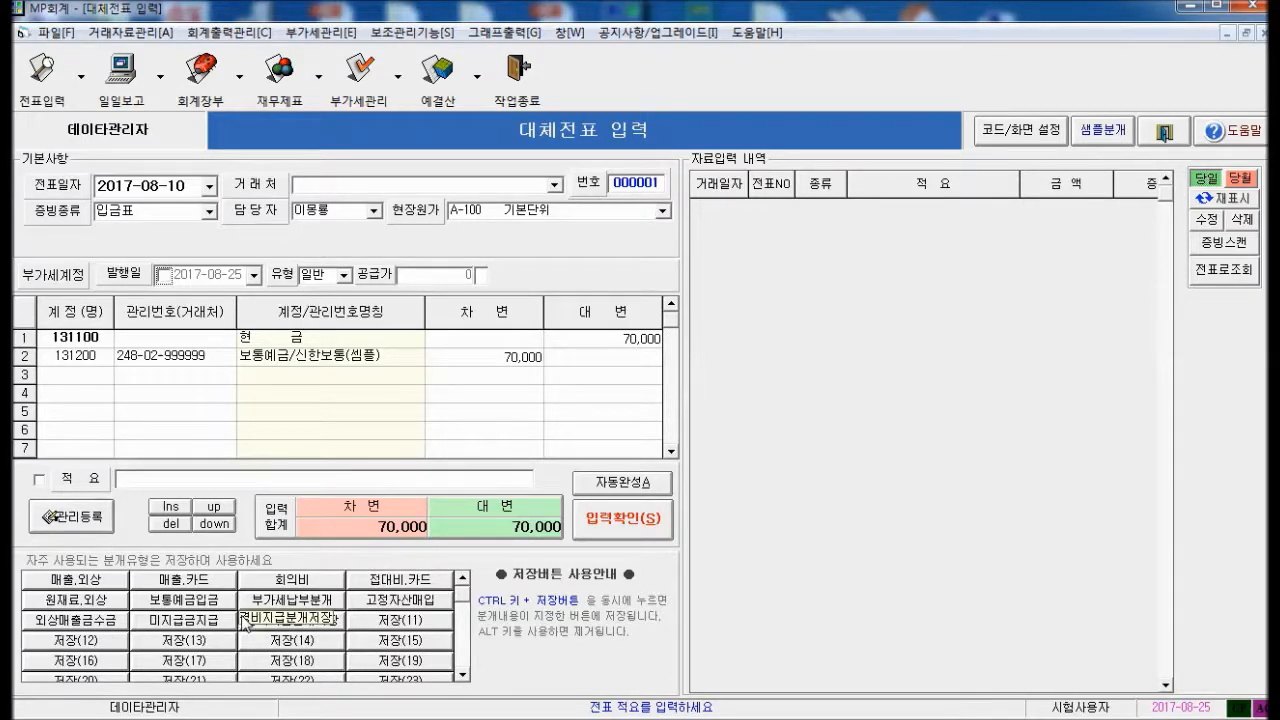
text(현)
text(ㄱ)
text(금을 )
text(예금됨)
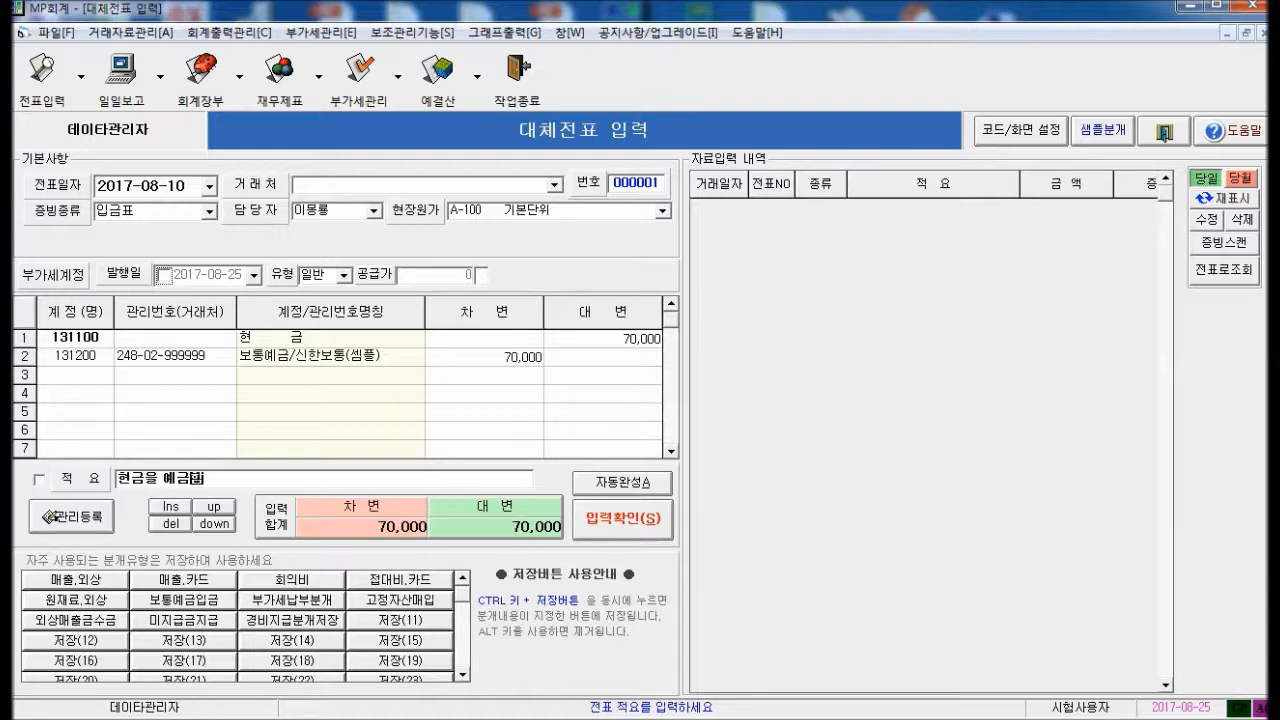
key(Return)
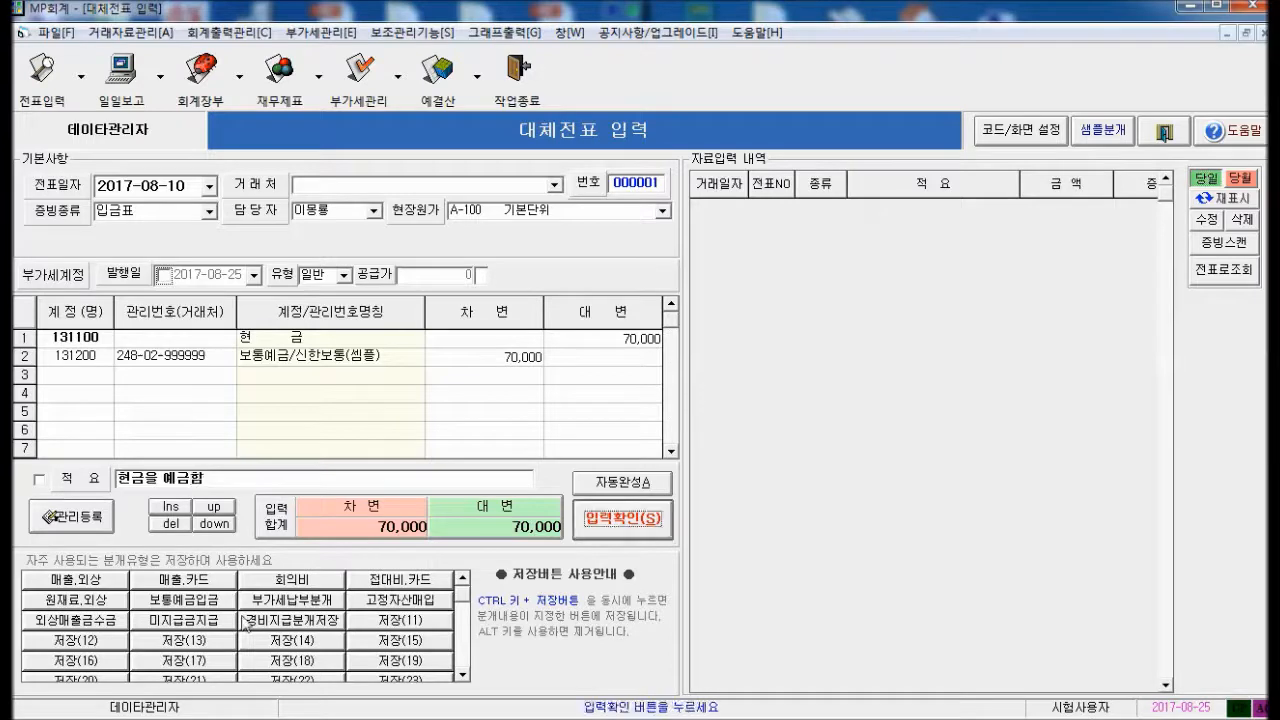
click(614, 528)
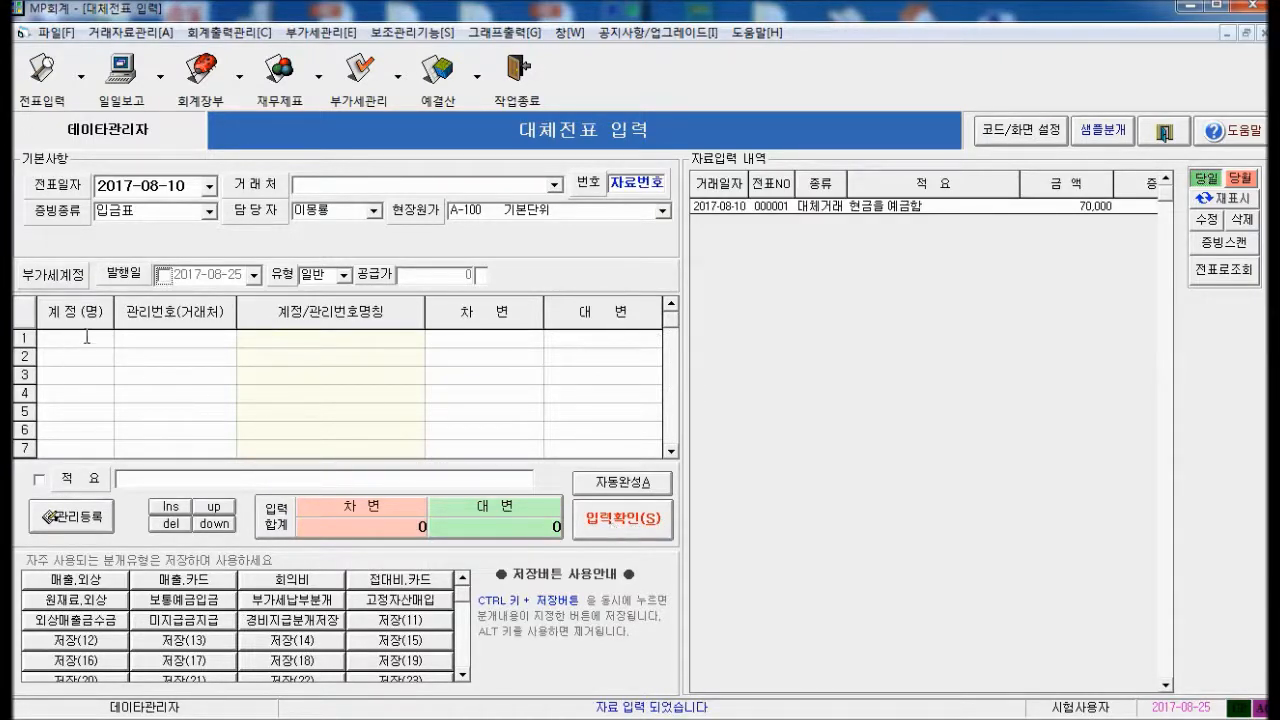
Set line 1 to account 131200 하나은행 영업용 and line 2 to 보통예금
text(131200)
key(Return)
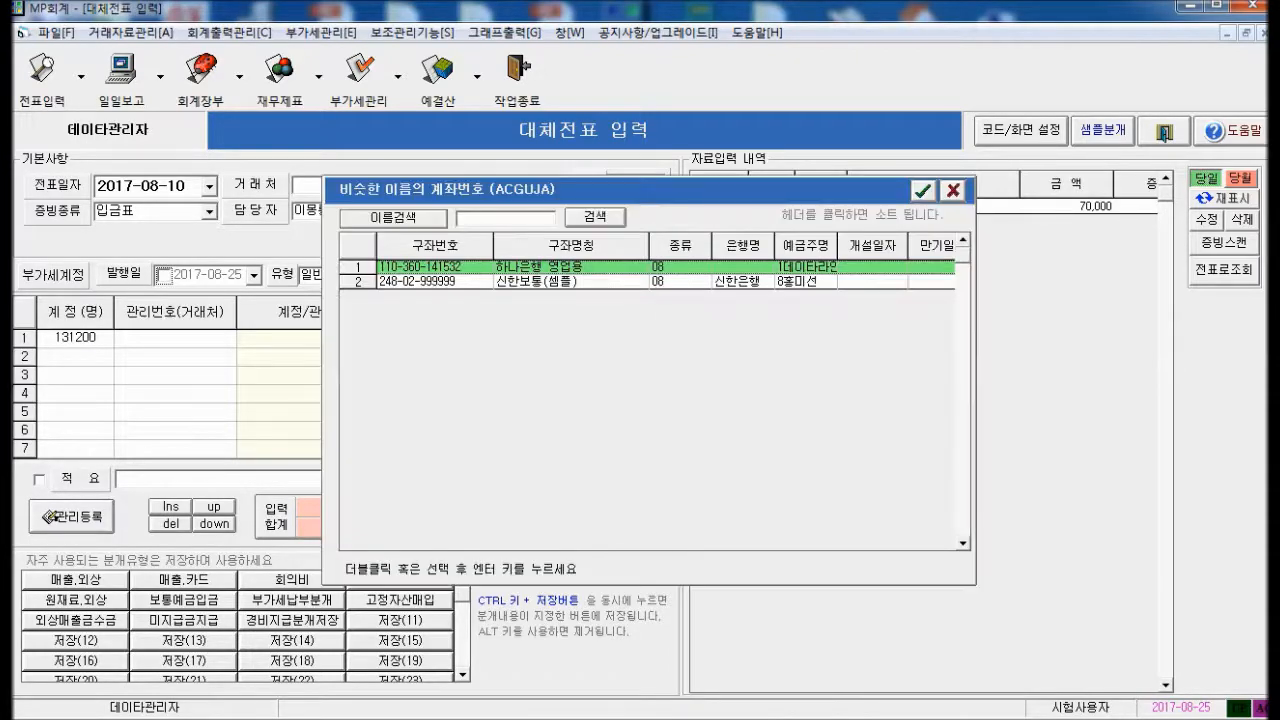
key(Return)
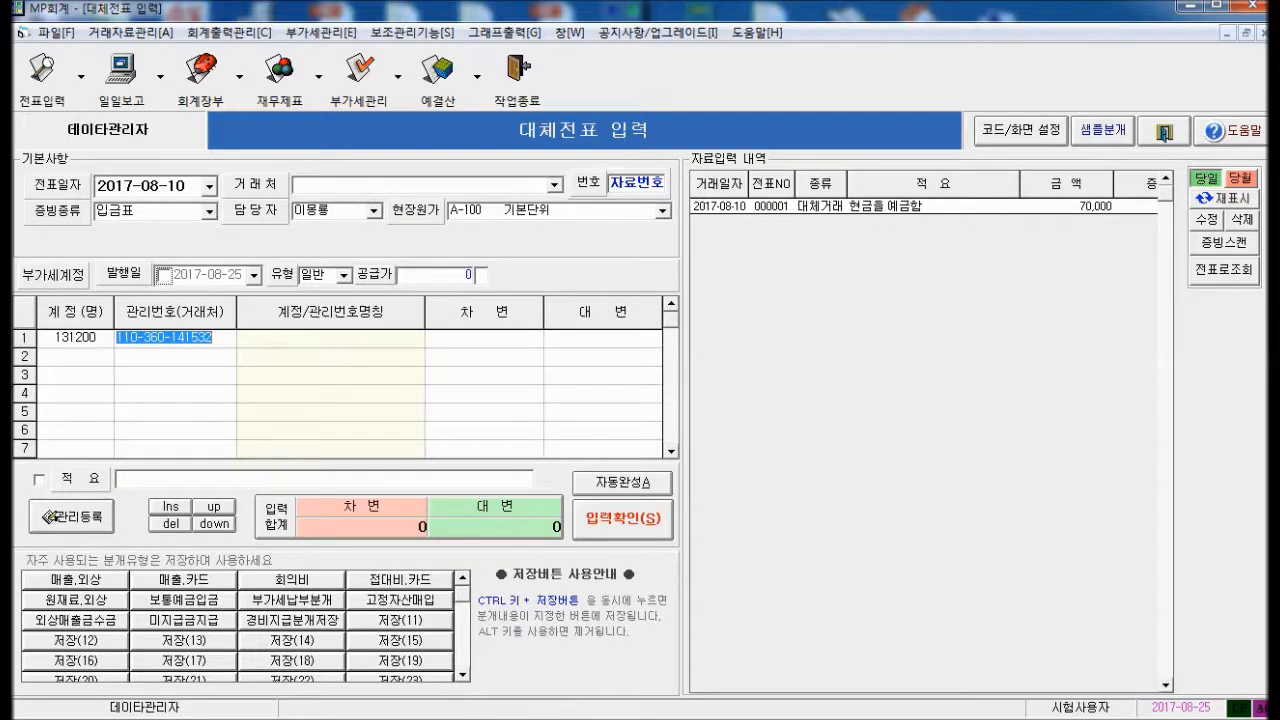
key(Return)
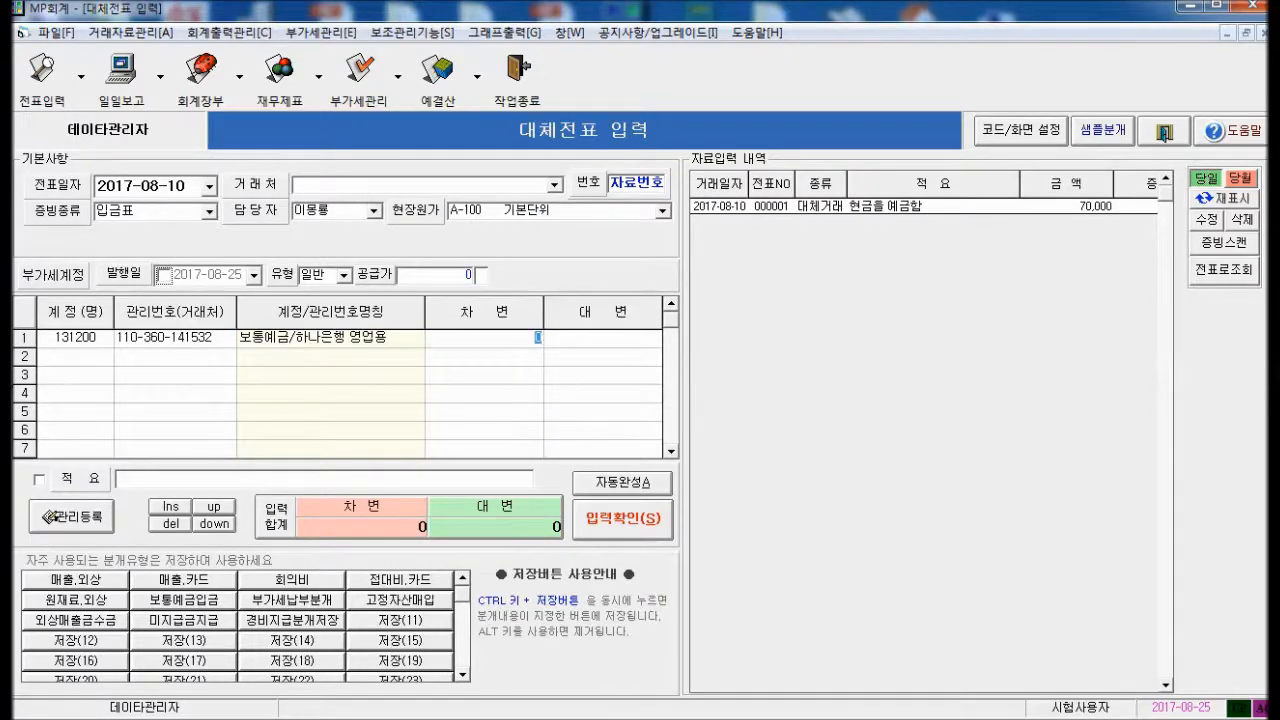
key(Return)
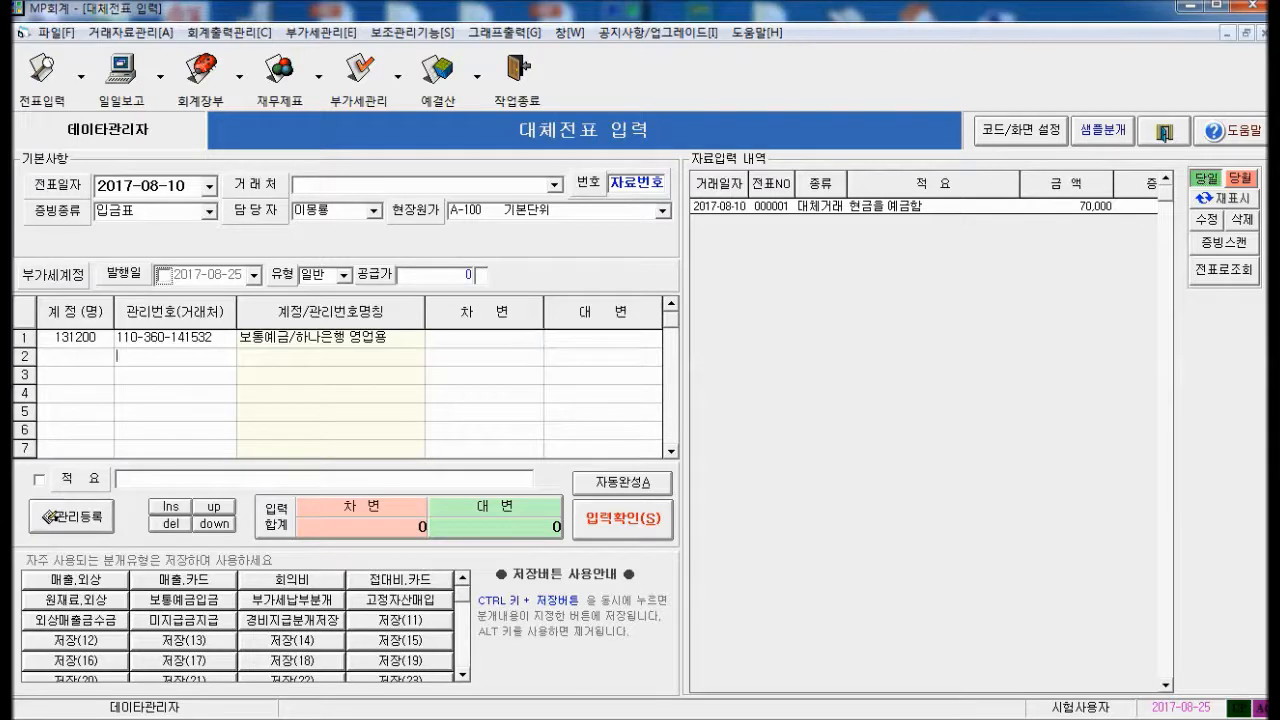
text(보통)
key(Return)
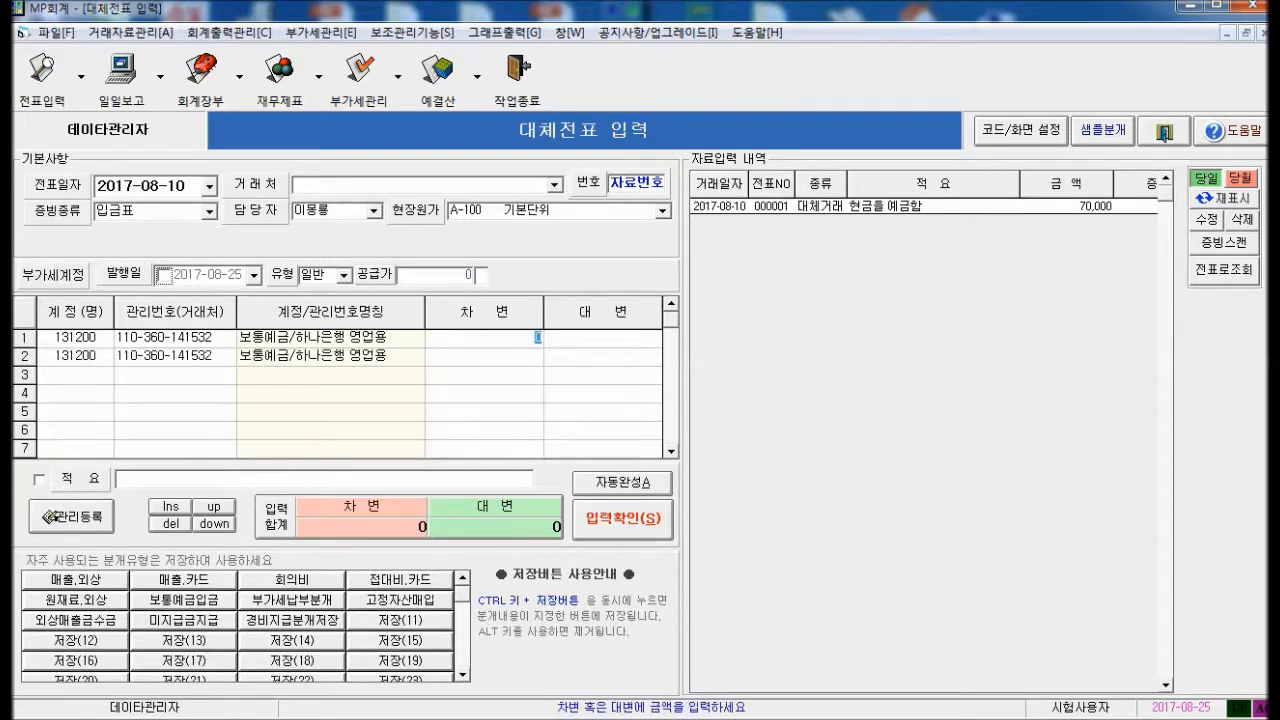
Assign the 신한보통(씸플) bank account to line 2 using the * lookup
key(Left)
key(Down)
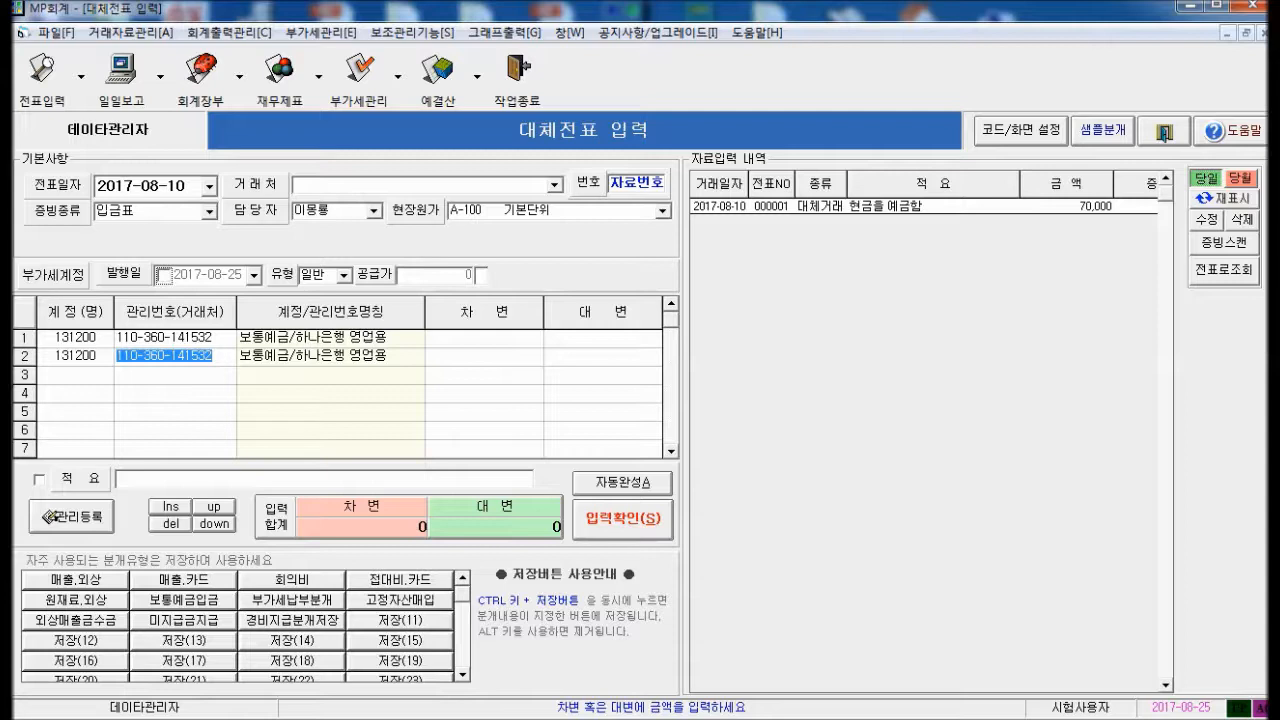
key(Up)
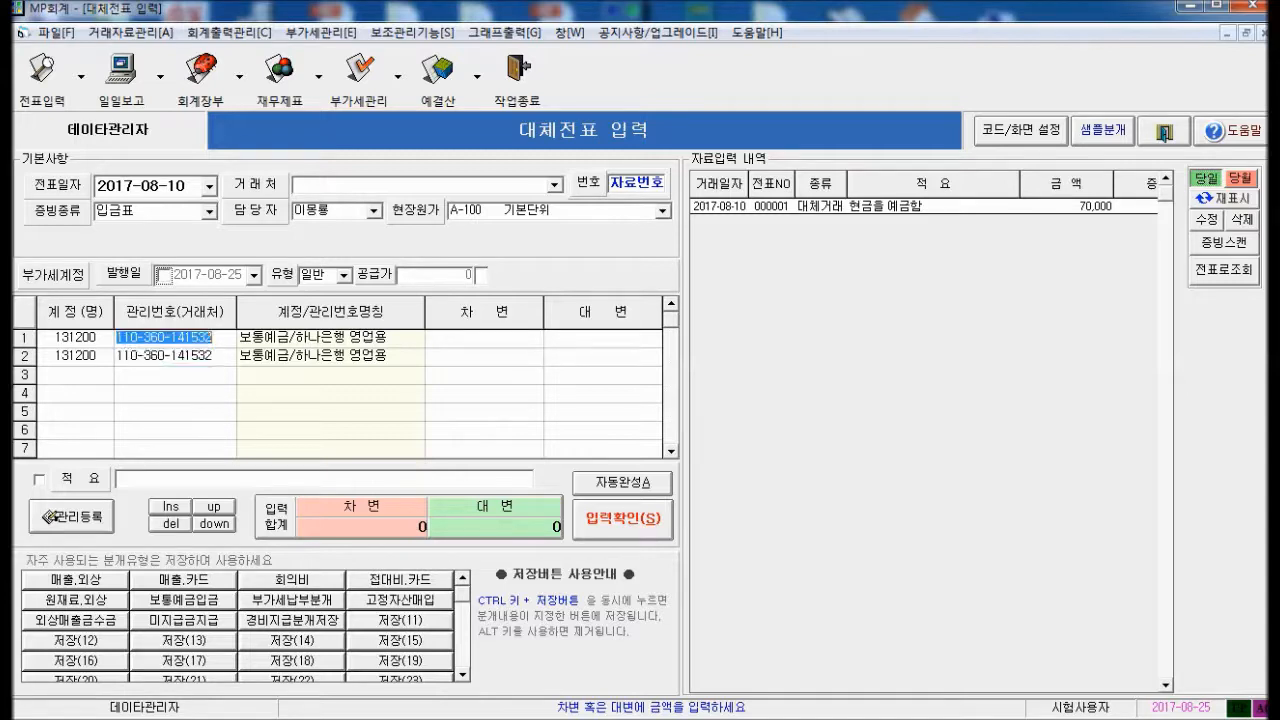
key(Down)
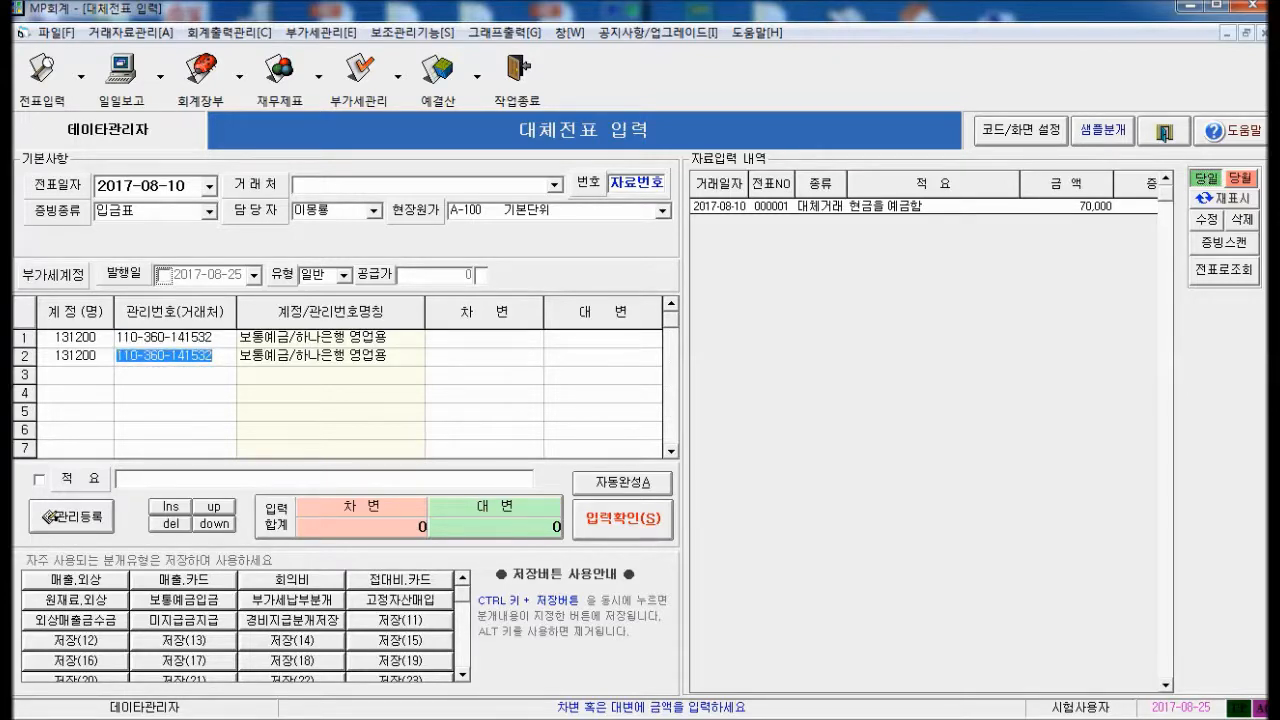
text(*)
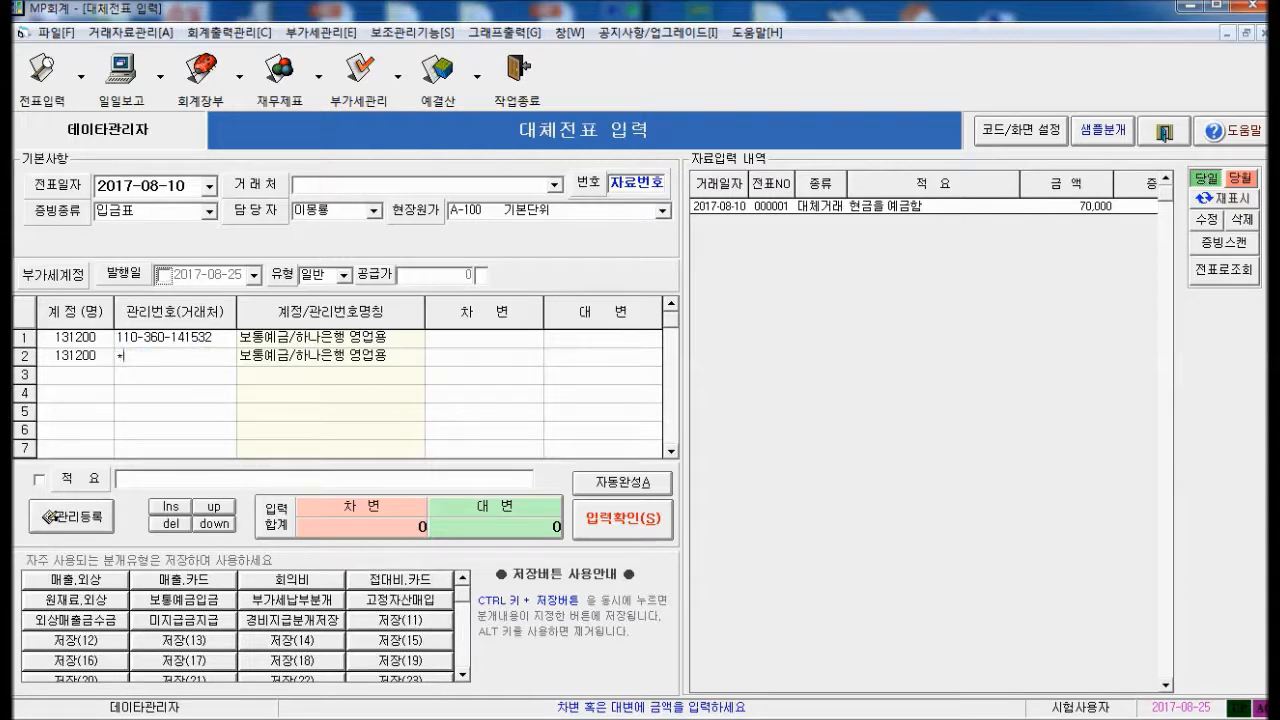
key(Return)
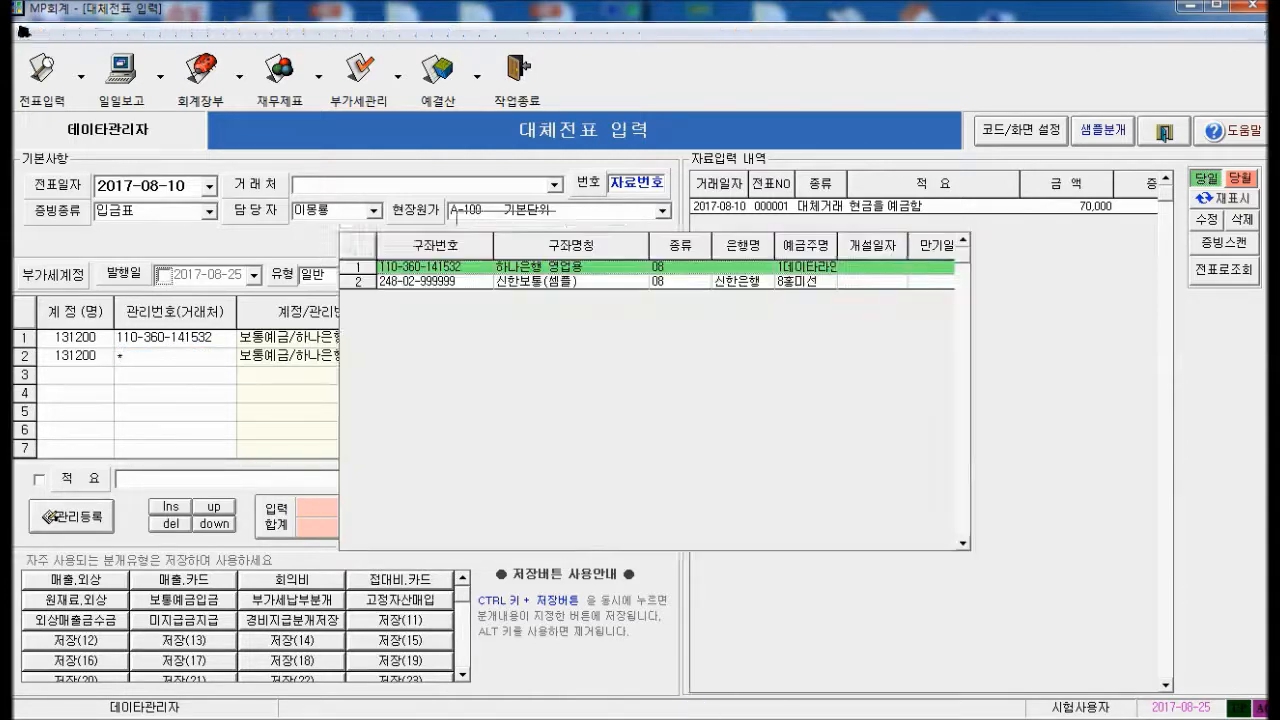
key(Down)
key(Up)
key(Down)
key(Return)
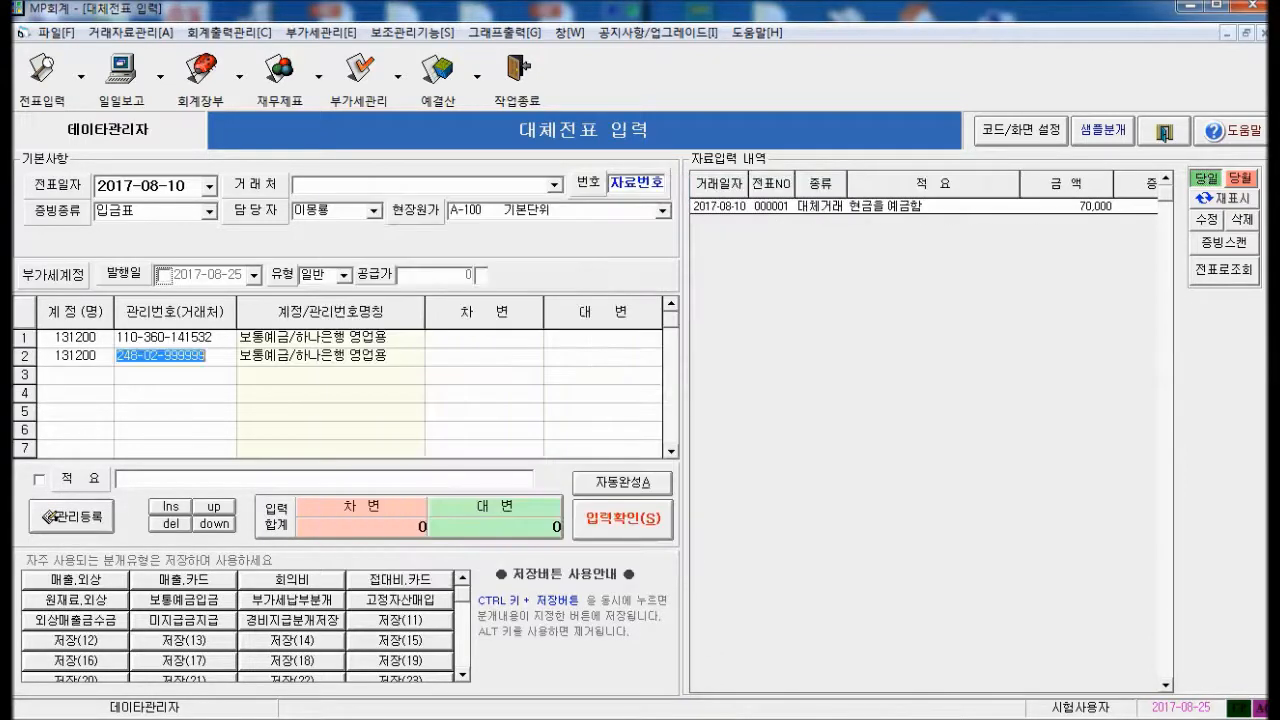
click(538, 338)
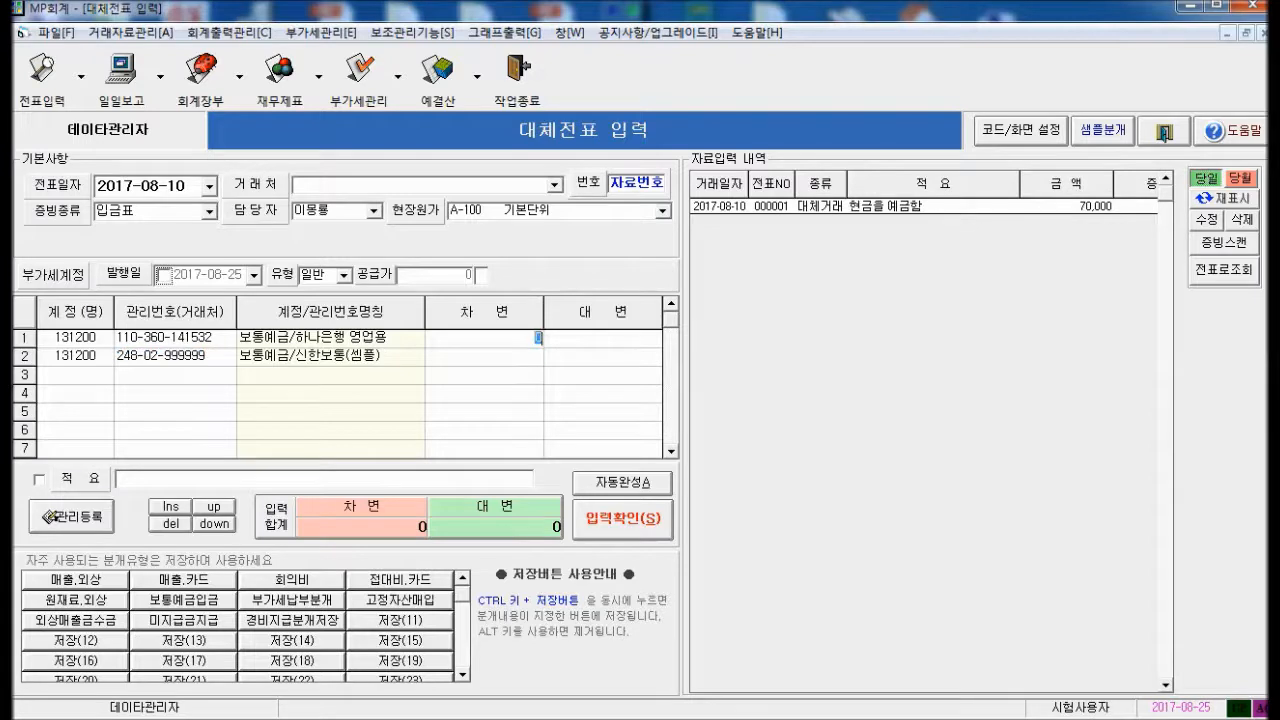
Enter 80,000 credit and debit, memo 하나은행에서 신한은행으로 예금, and save as 000002
click(538, 356)
click(538, 338)
click(656, 338)
text(800000)
key(Return)
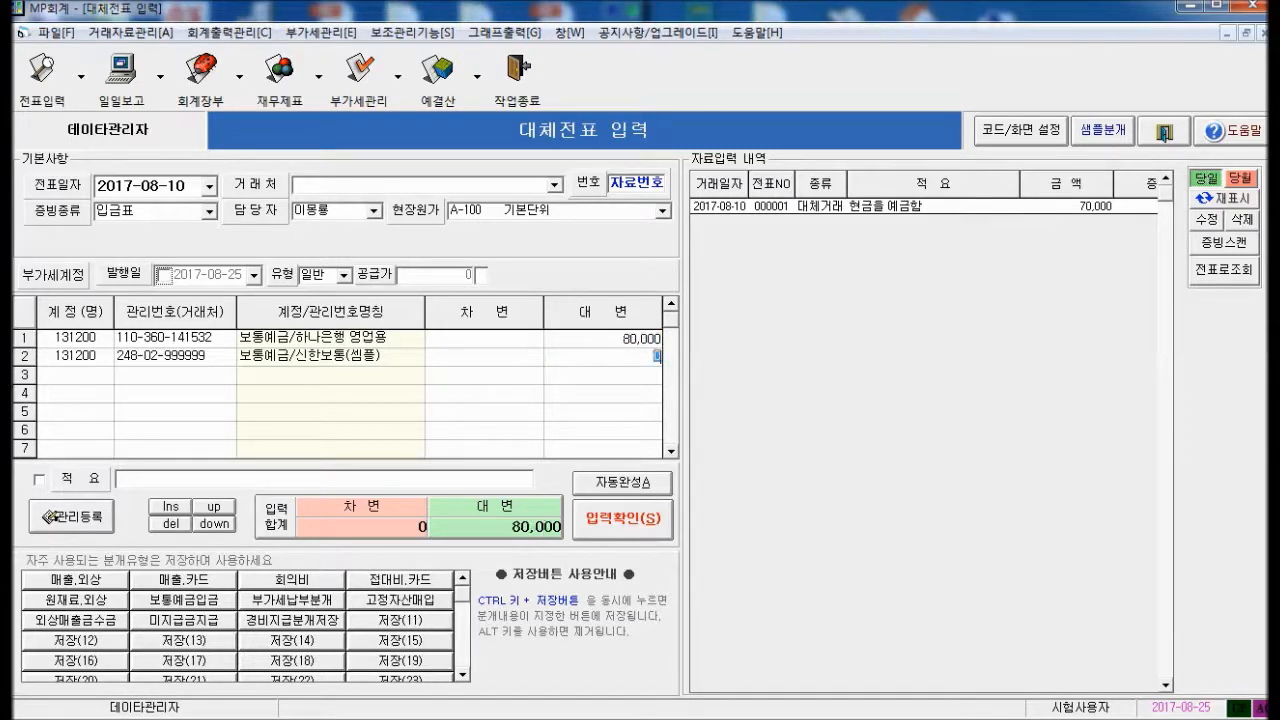
text(800000)
key(Return)
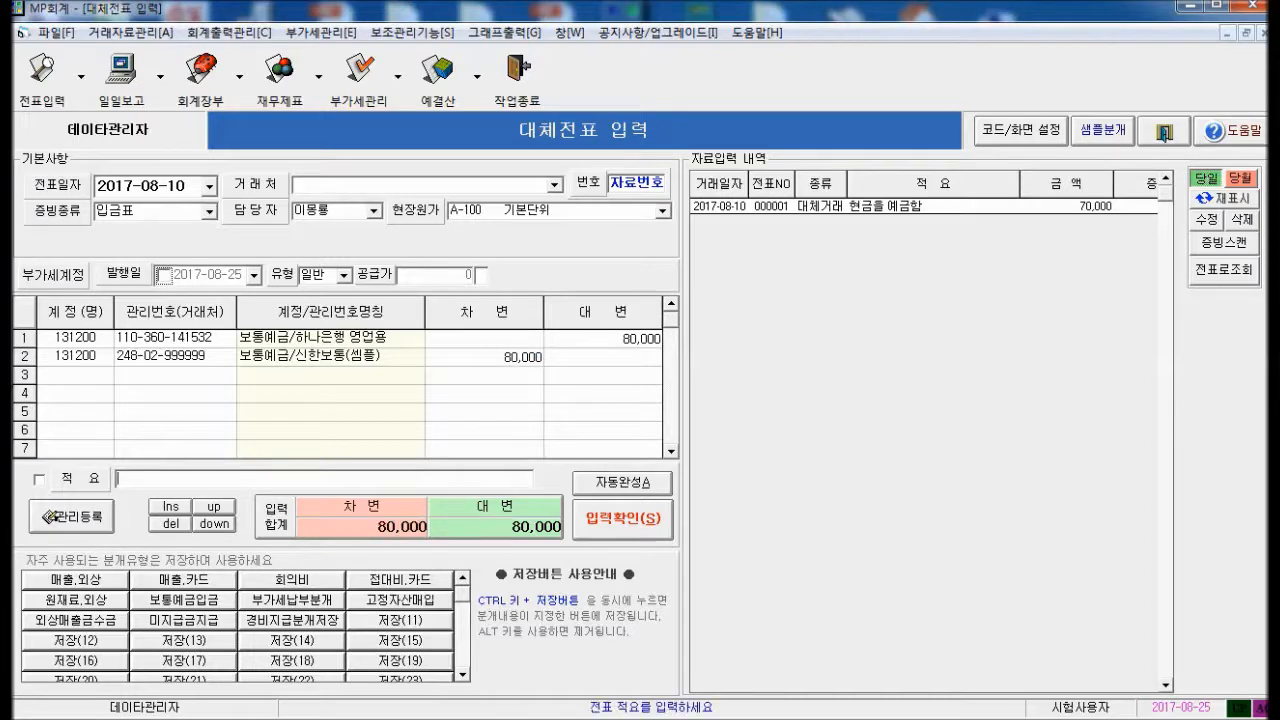
text(하나)
text(은행)
text(에서 )
text(신한)
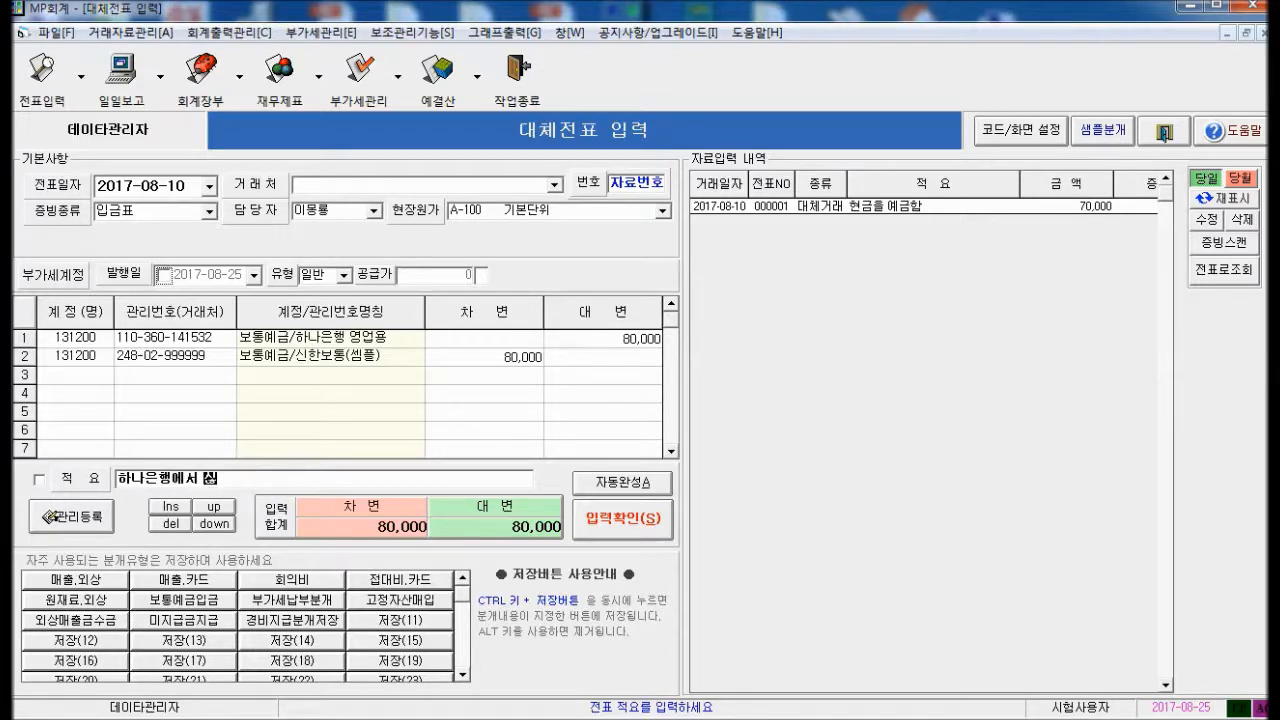
text(은행으로)
text( 입)
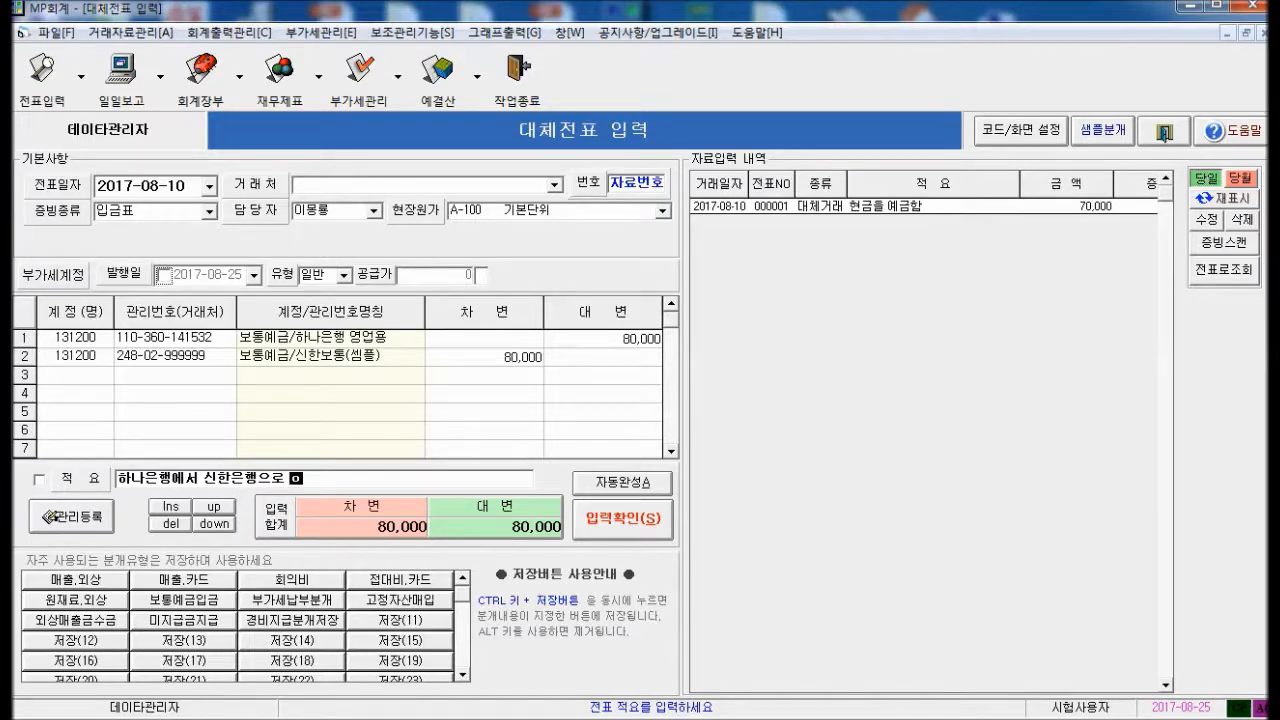
text(금ㅇㅣ)
click(612, 527)
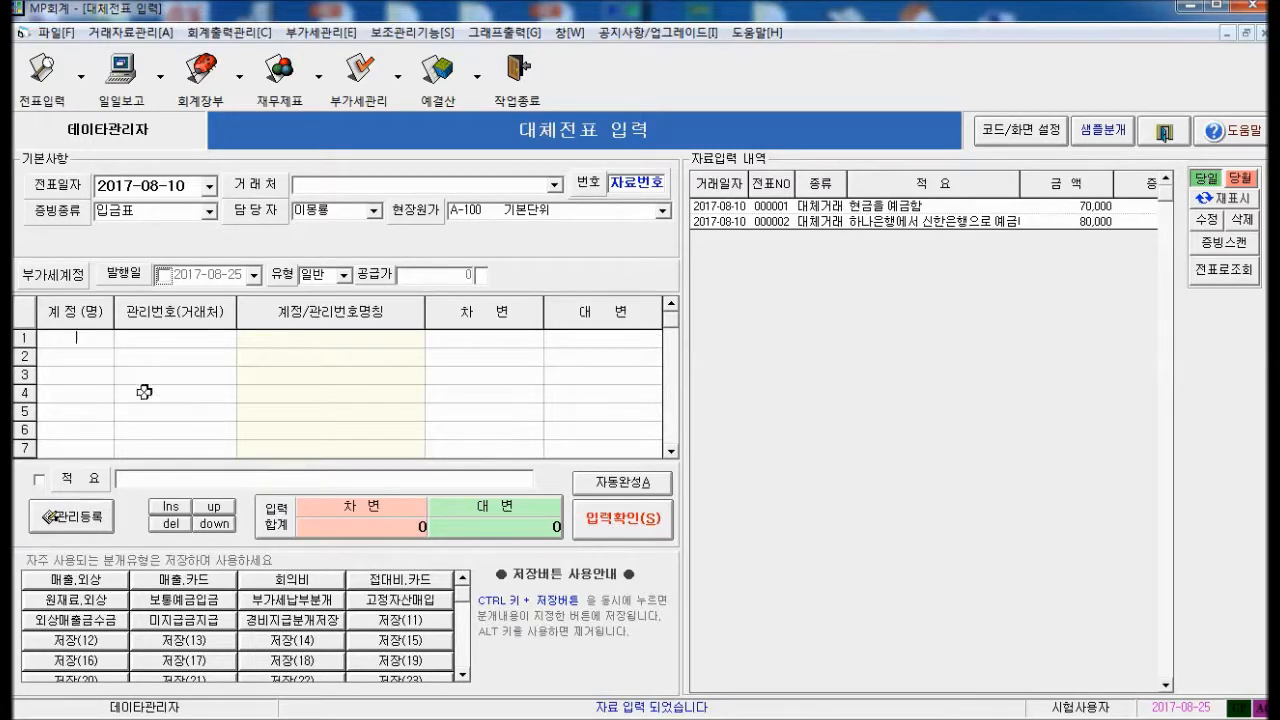
Debit 원재료(자재) 50,000 on line 1
text(외)
text(재)
key(Return)
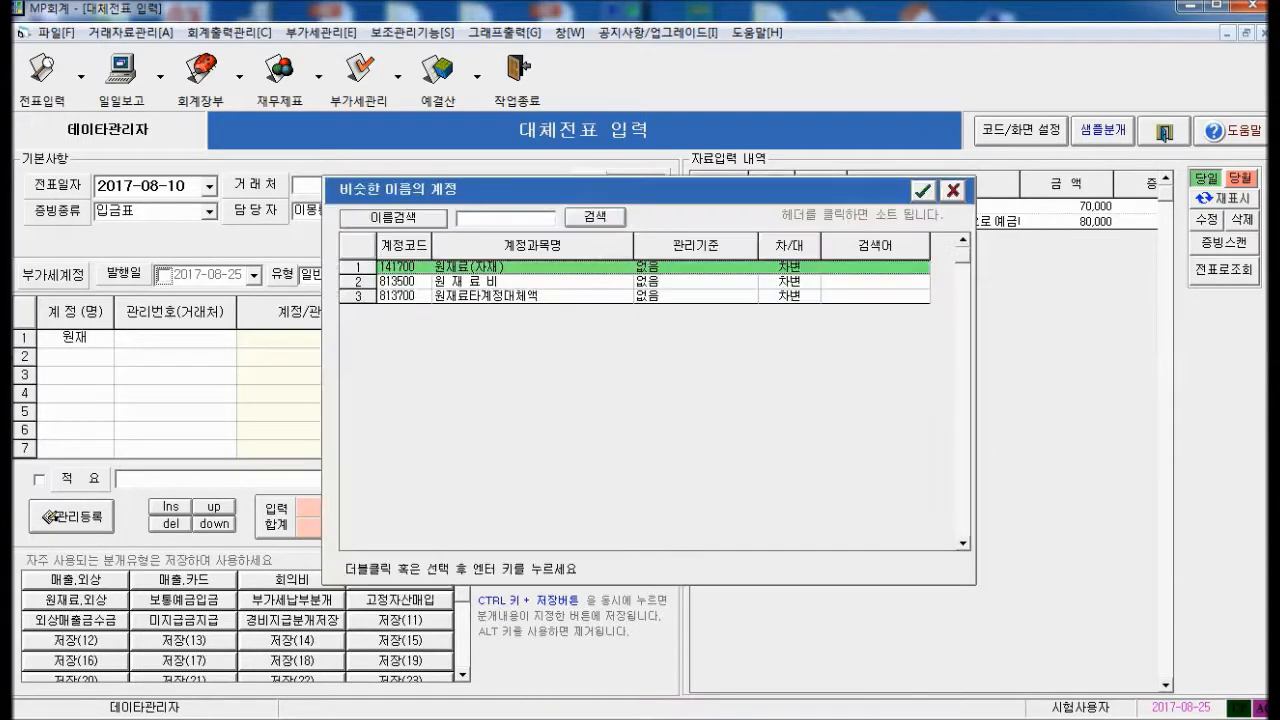
key(Down)
key(Down)
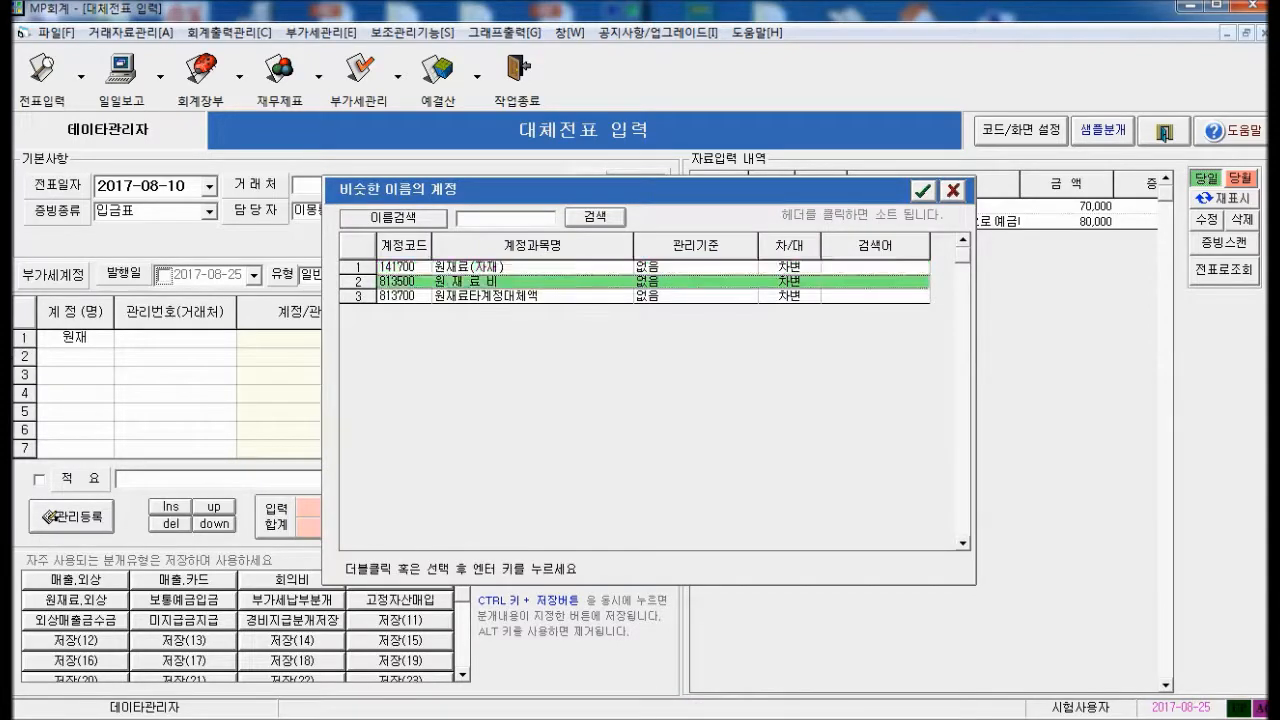
key(Up)
key(Up)
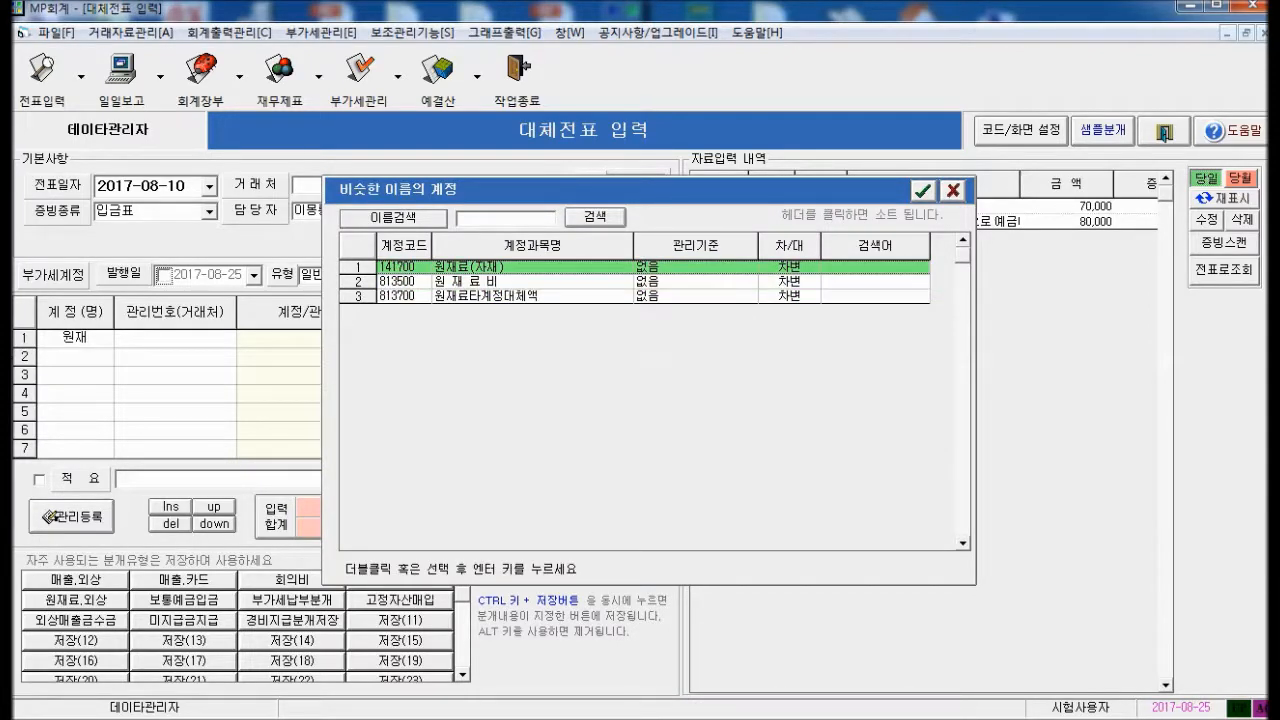
key(Return)
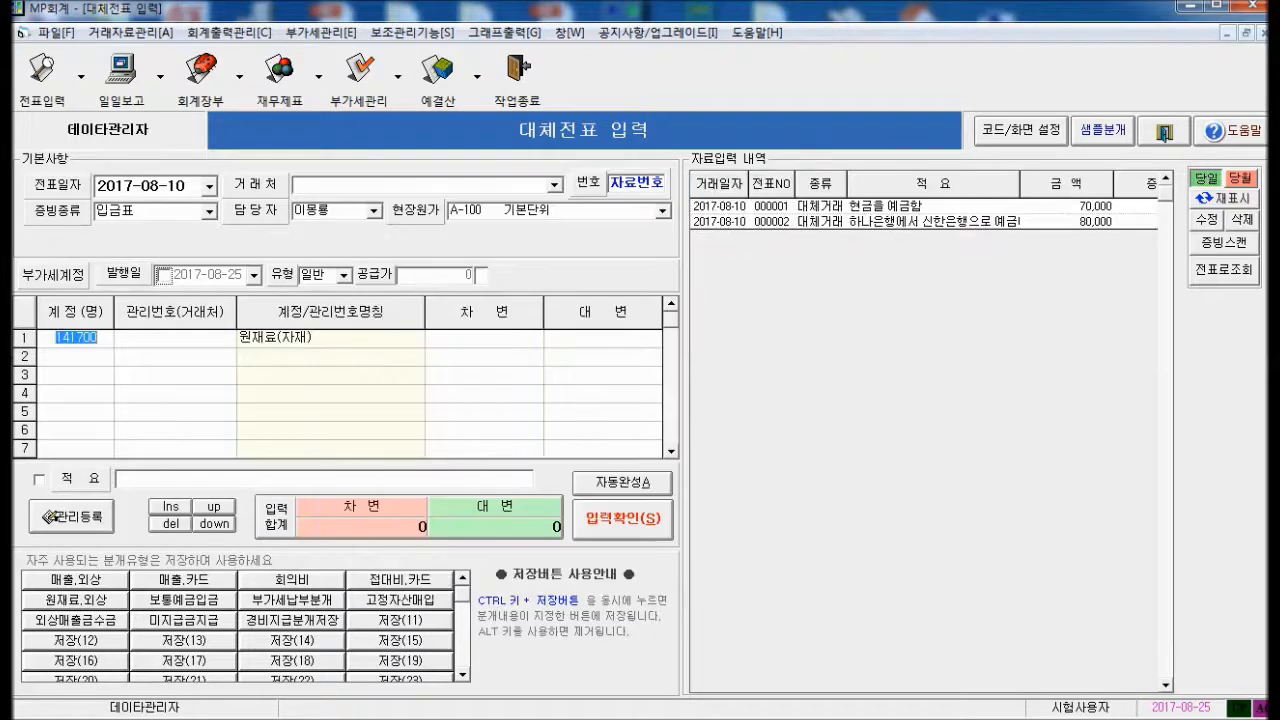
key(Return)
text(500000)
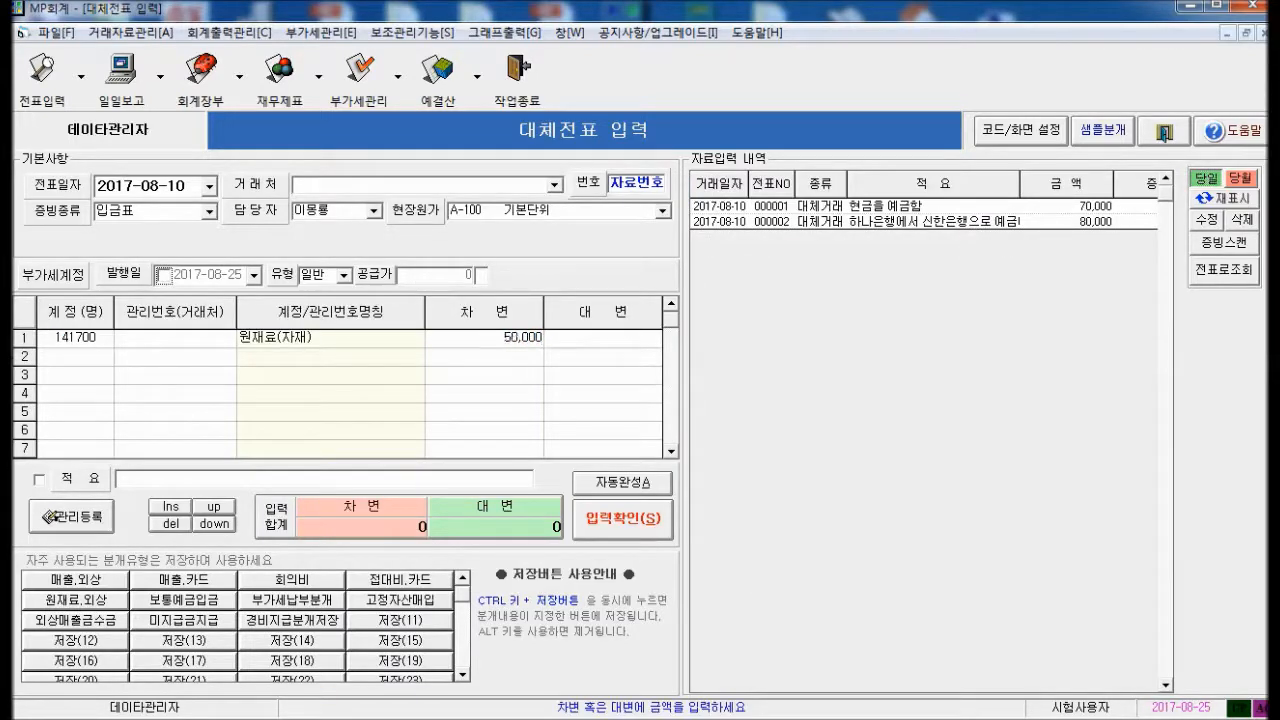
key(Return)
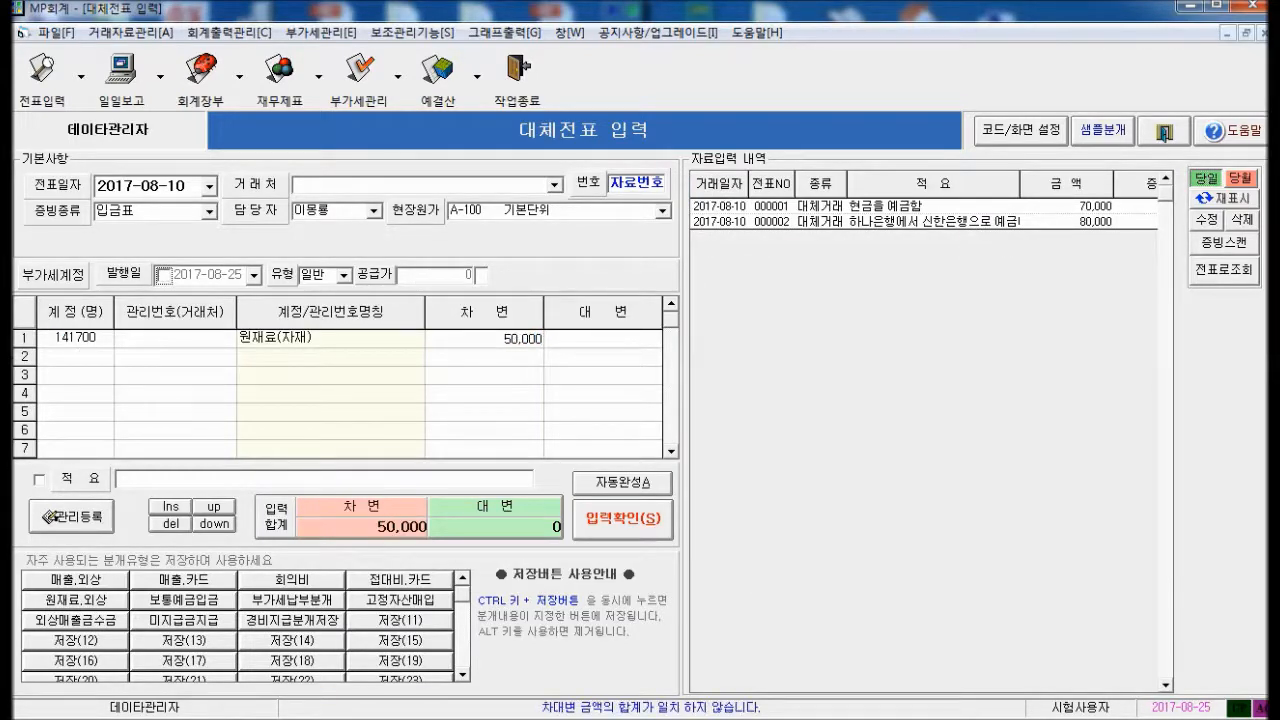
Add a 5,000 부가세대급금 line for customer 청우산업
text(부가)
key(Return)
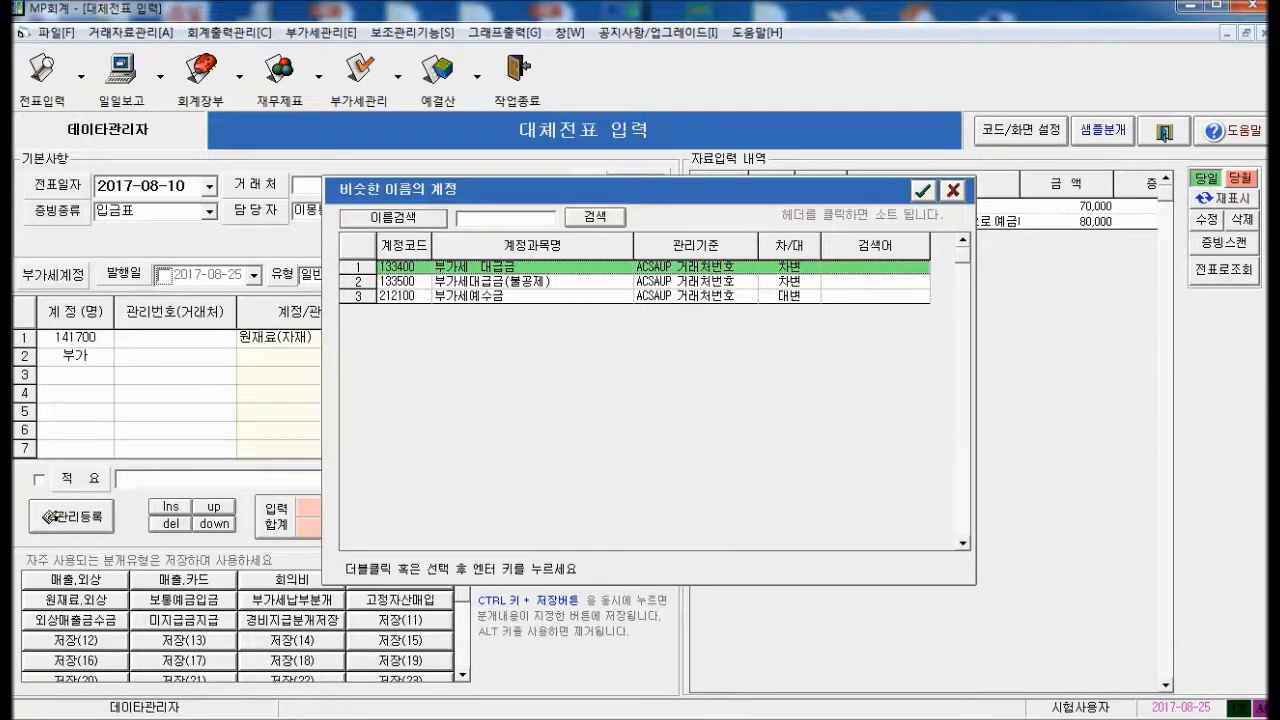
key(Down)
key(Down)
key(Up)
key(Up)
key(Down)
key(Down)
key(Up)
key(Up)
key(Return)
key(Return)
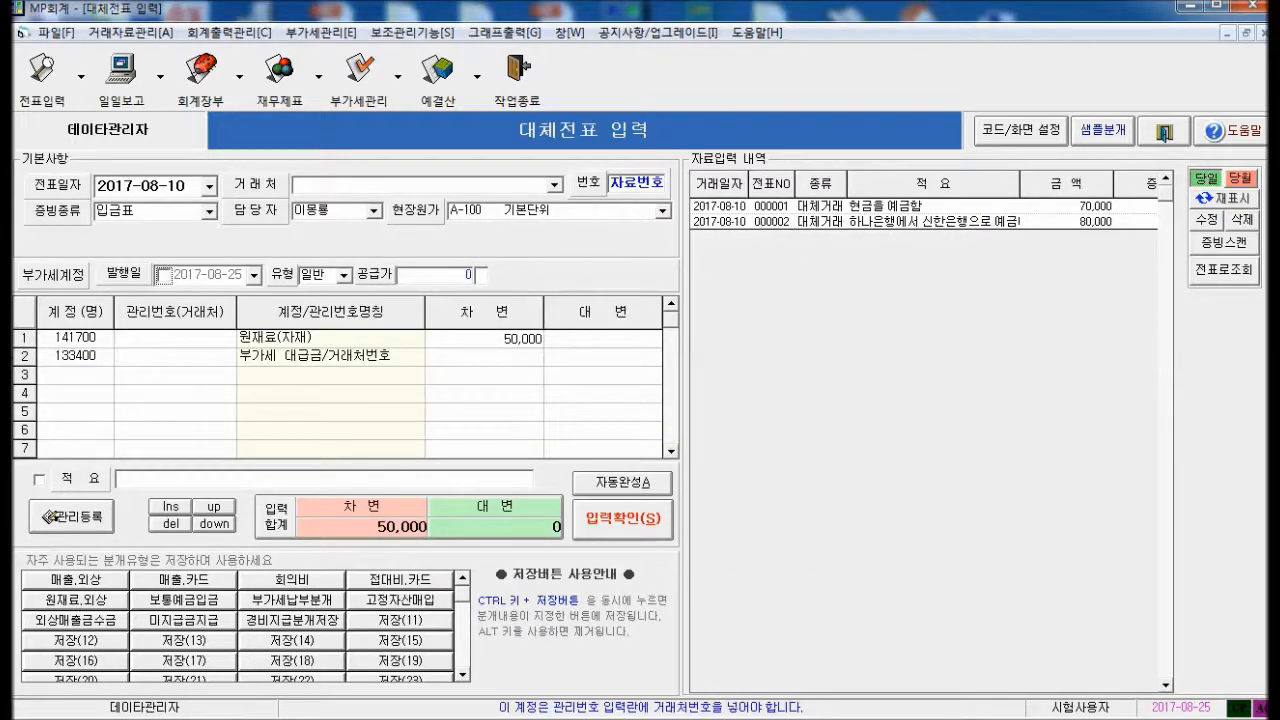
key(Return)
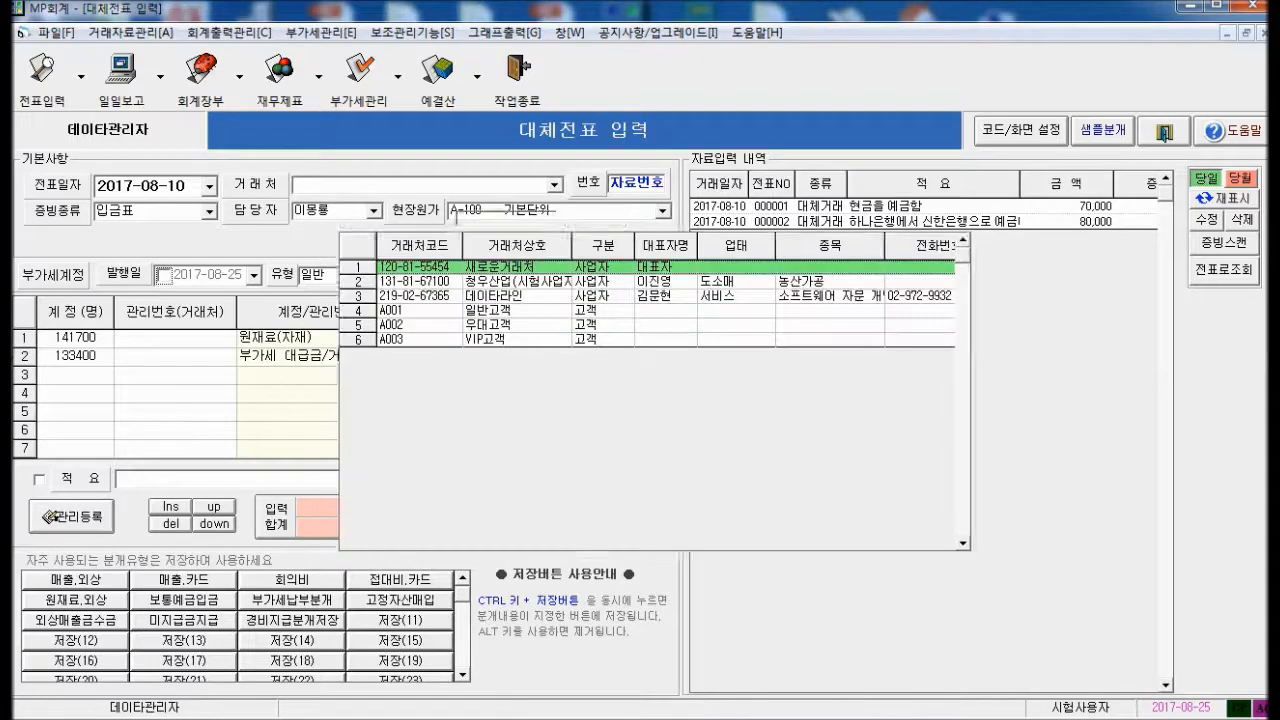
key(Down)
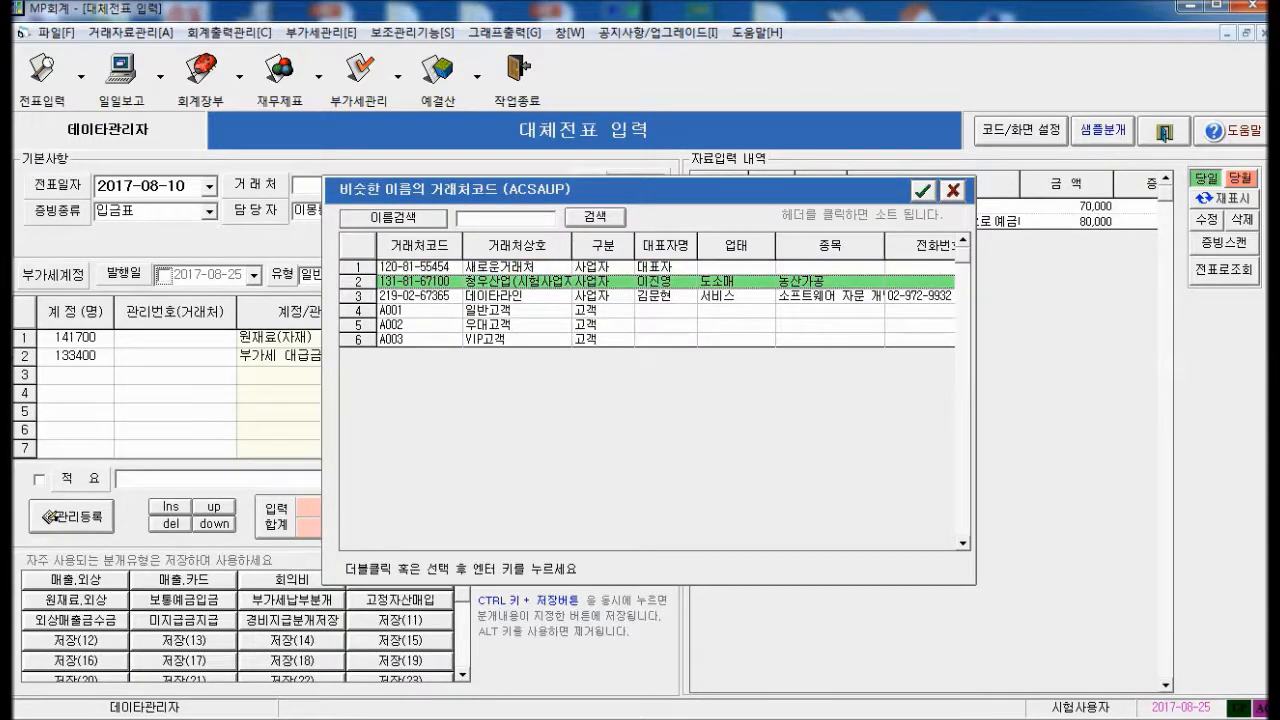
key(Return)
key(Return)
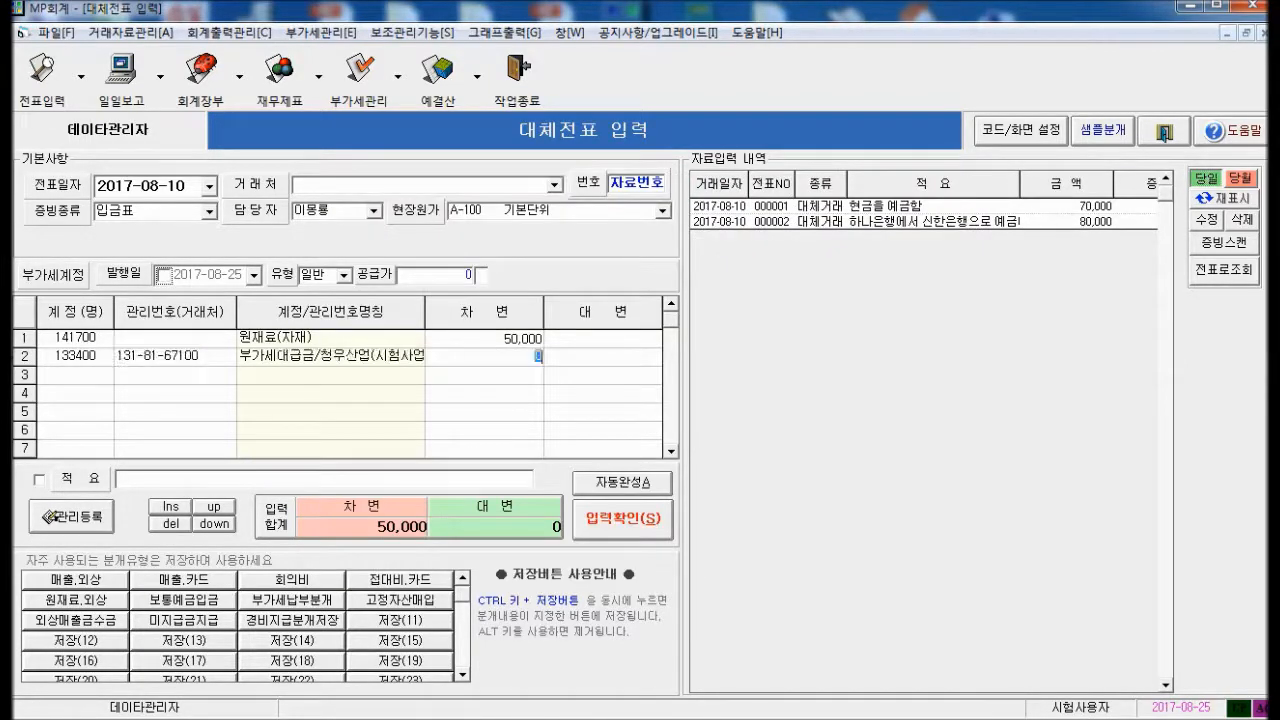
text(50,00)
key(Return)
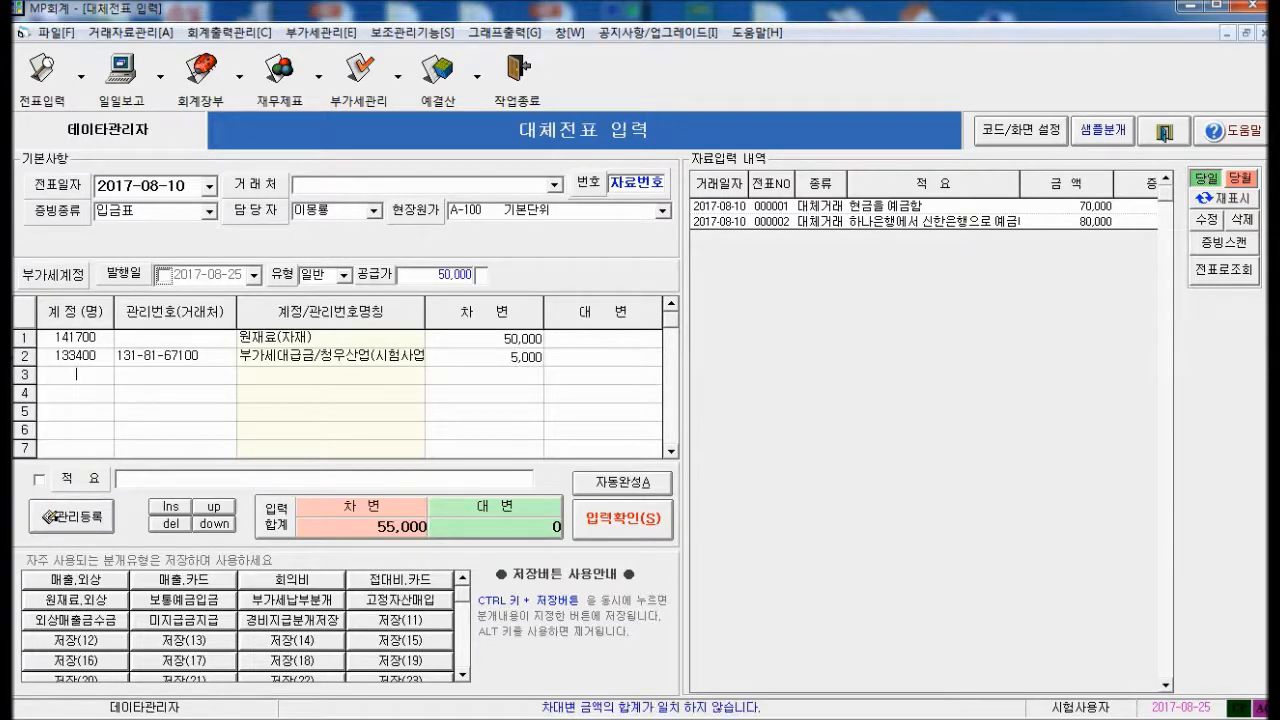
Credit 외상매입금 55,000 and add the memo 원재료를 매입함
text(외상)
key(Return)
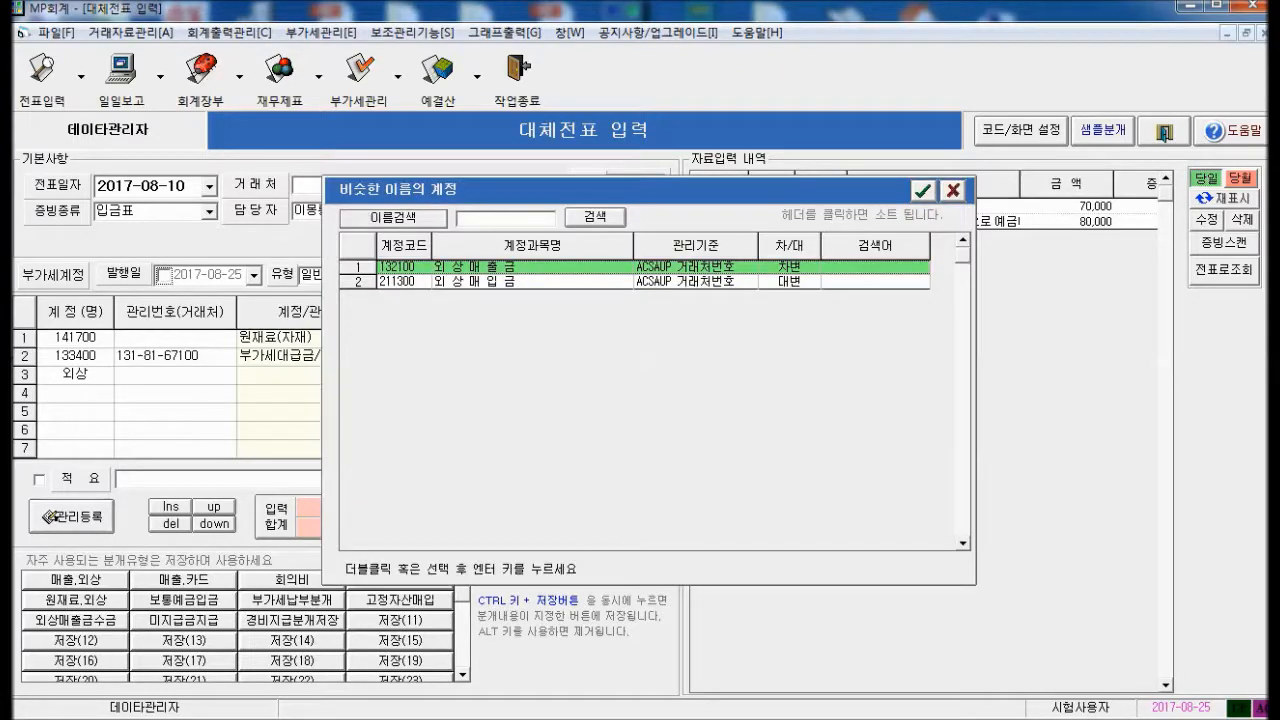
key(Down)
key(Return)
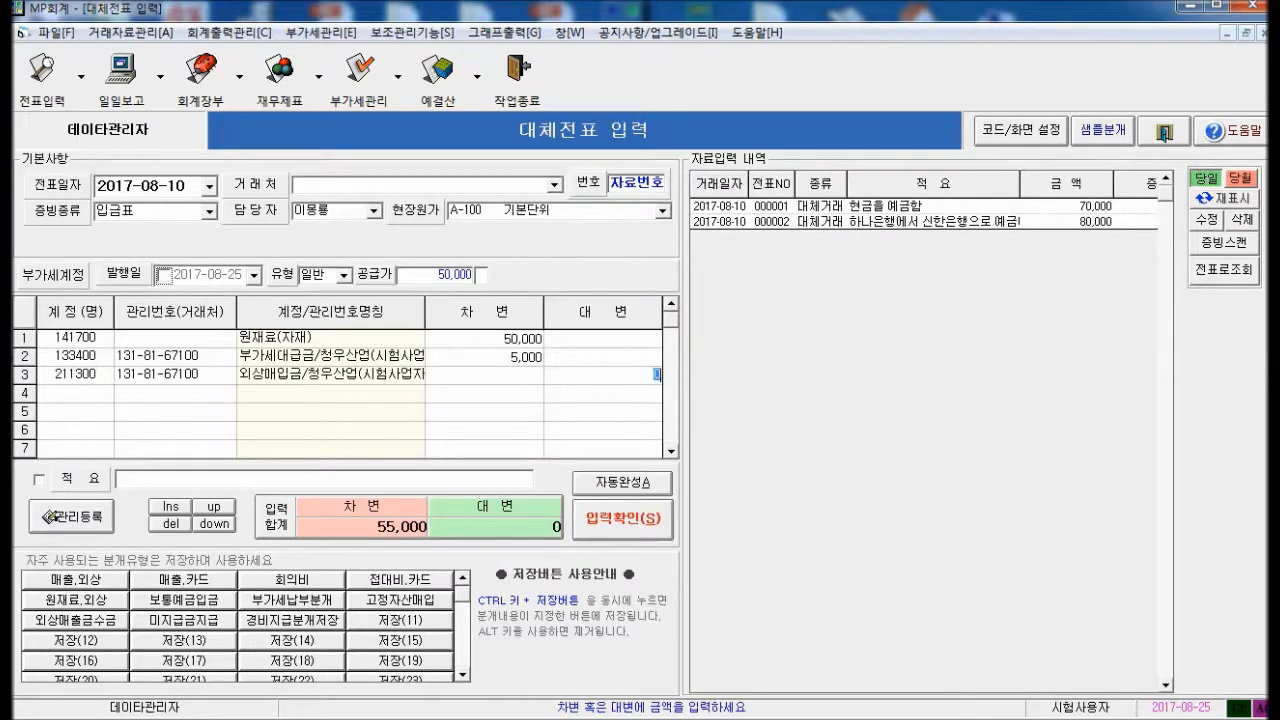
text(550000)
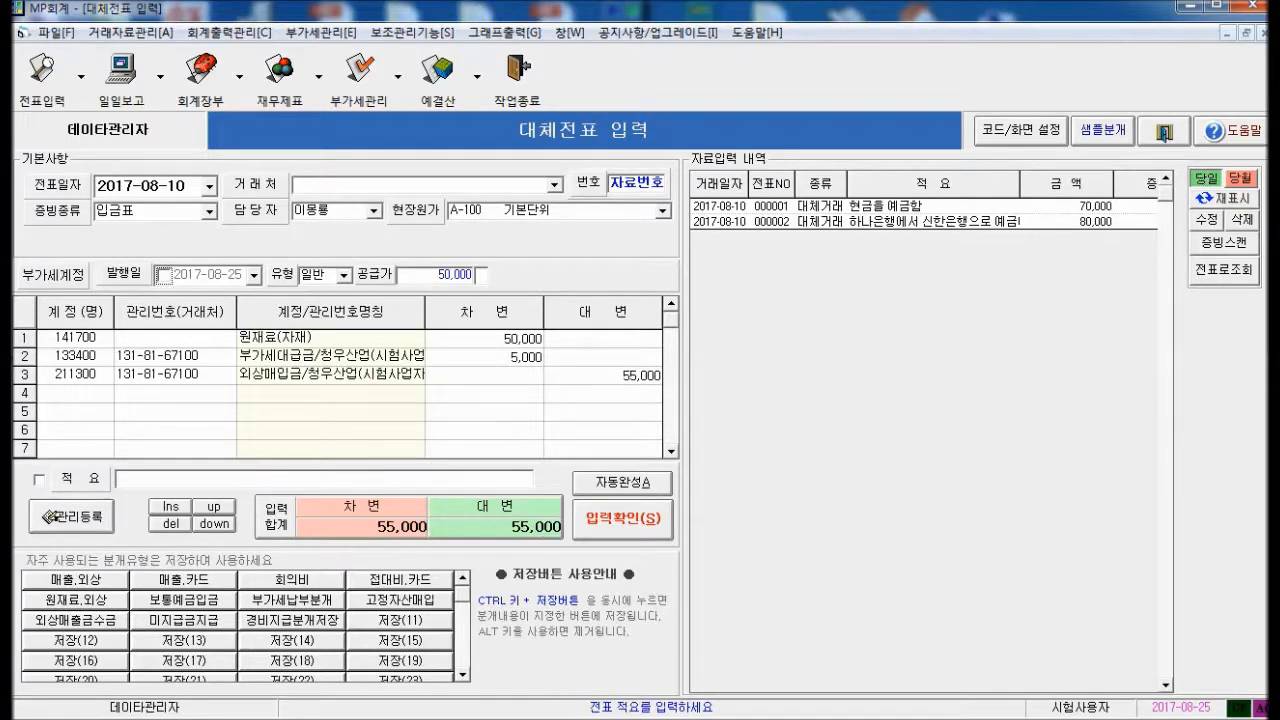
text(원재료를 매입함)
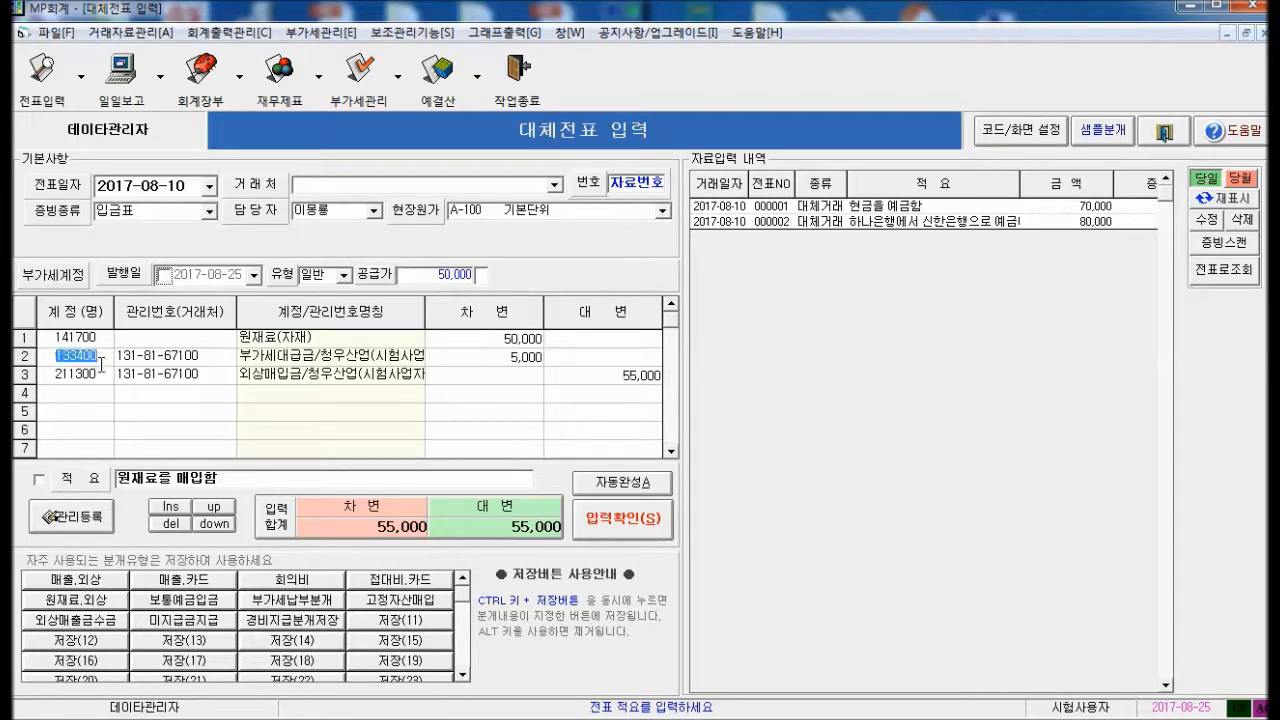
Set the evidence type to 전자세금계산서 and save the voucher
click(161, 213)
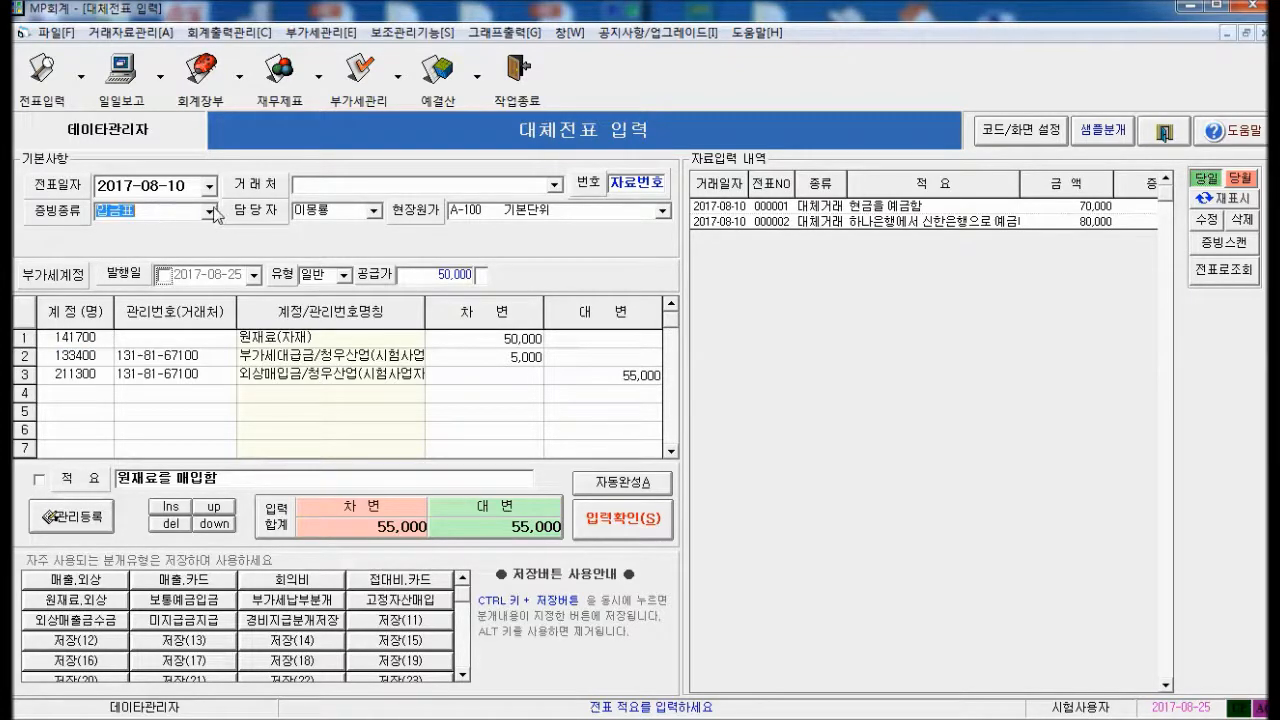
click(209, 212)
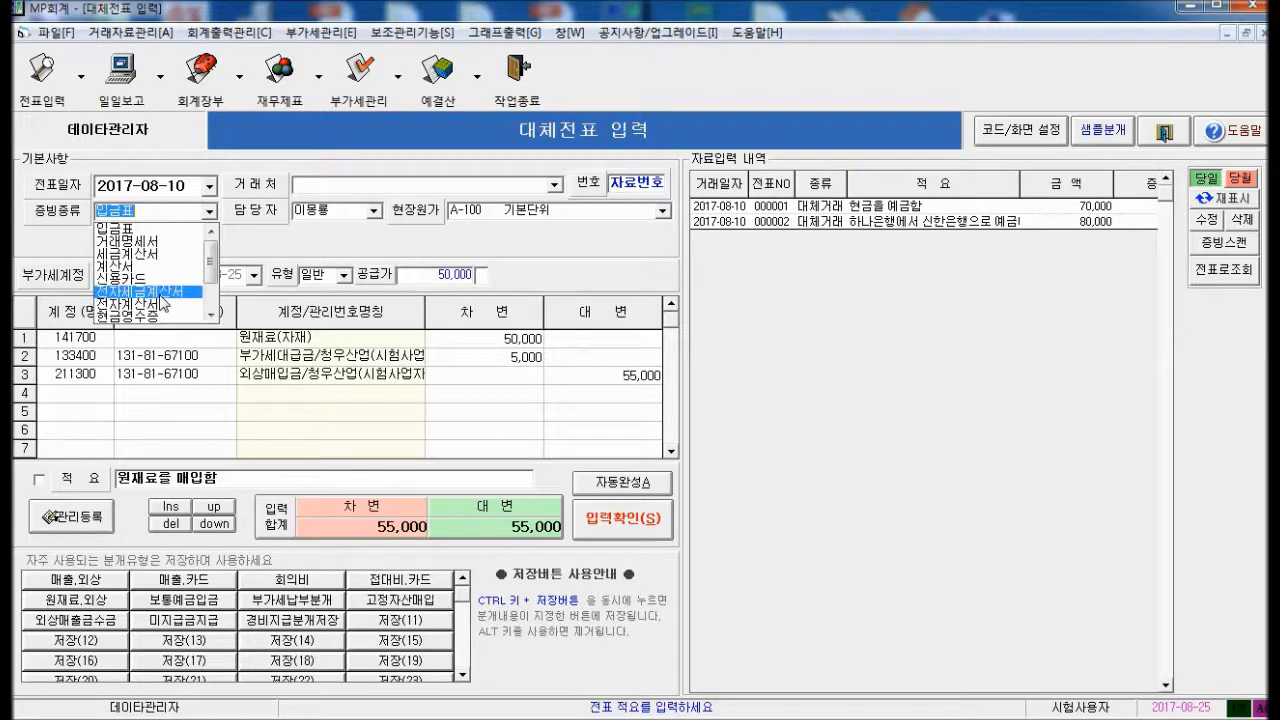
click(161, 293)
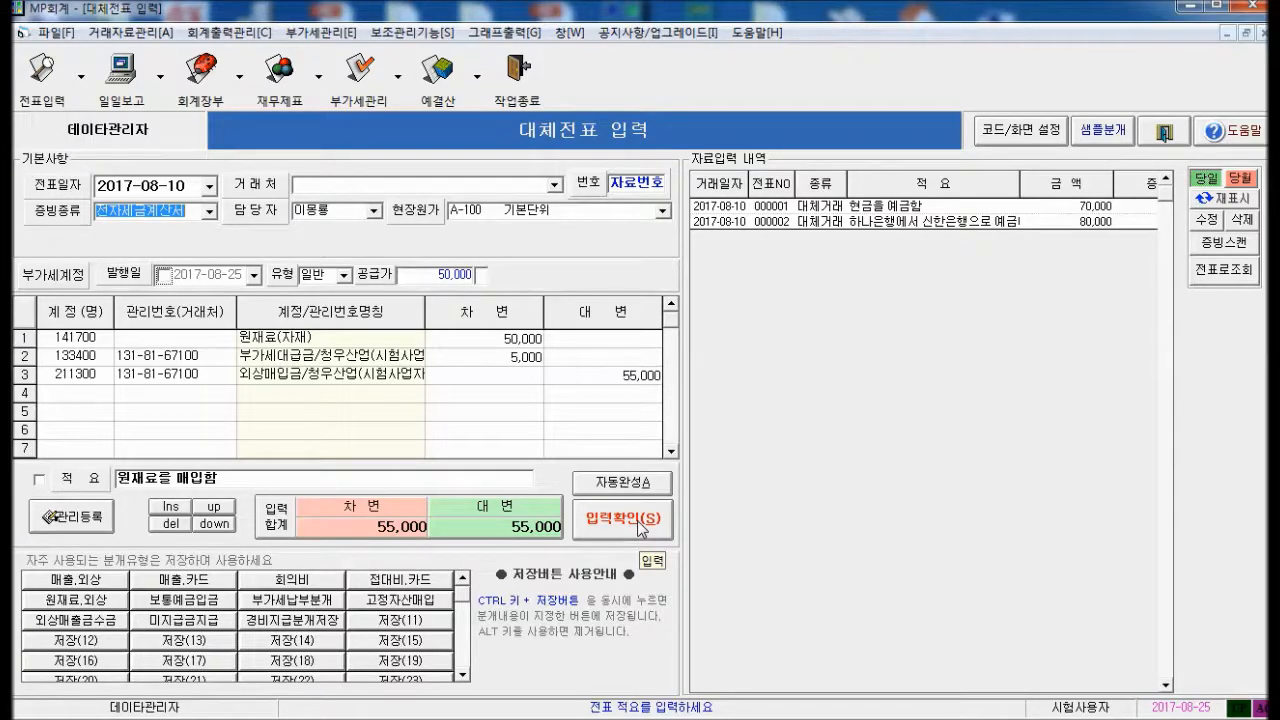
click(640, 527)
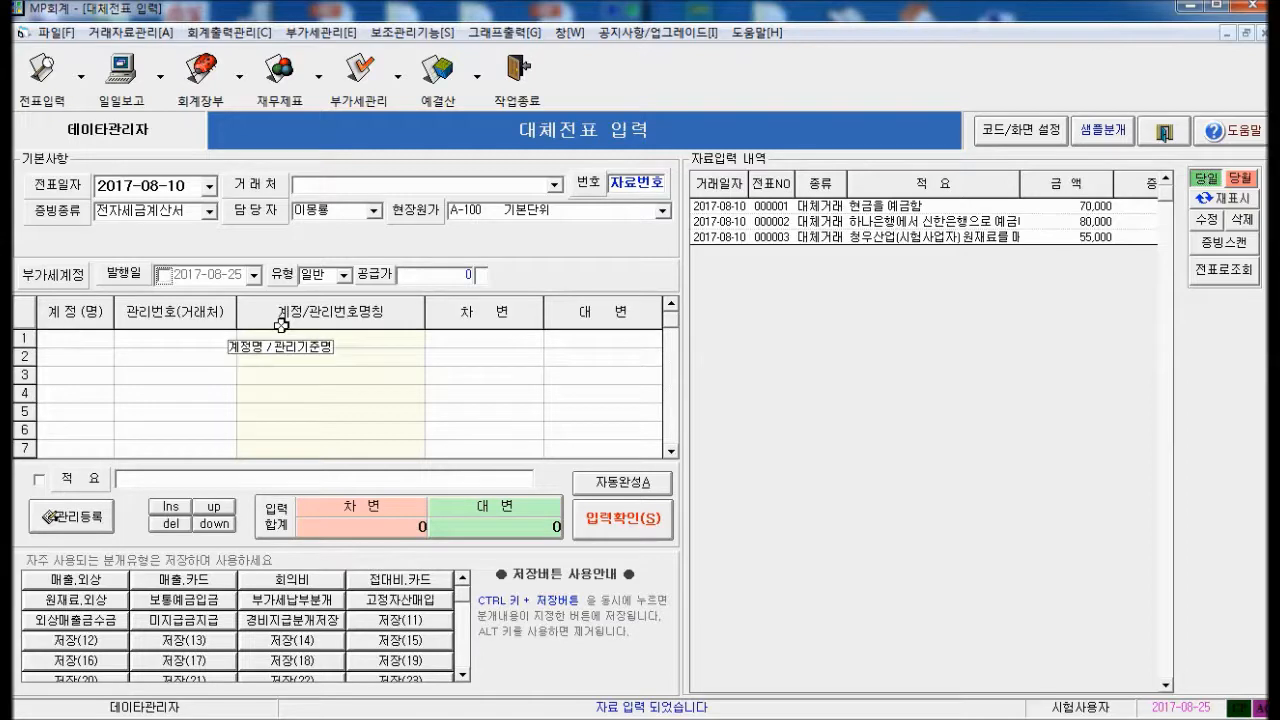
Credit 상품매출액 50,000 on line 1
text(매출)
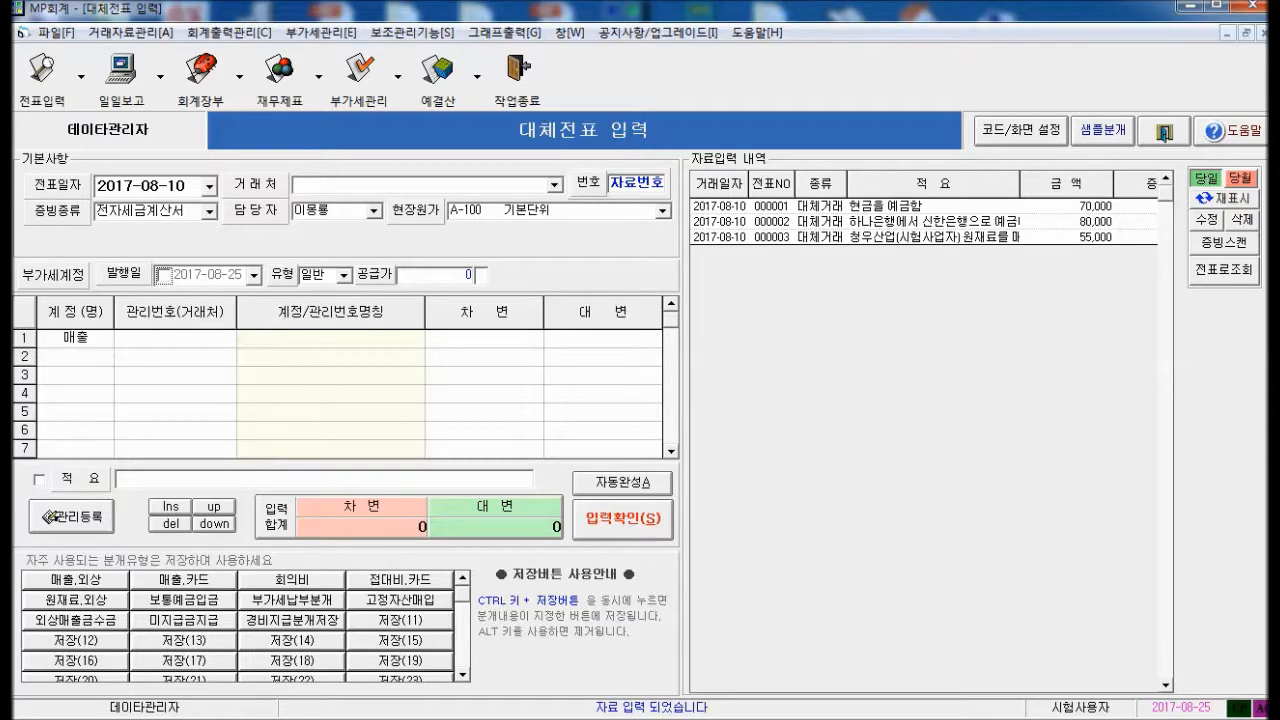
key(Return)
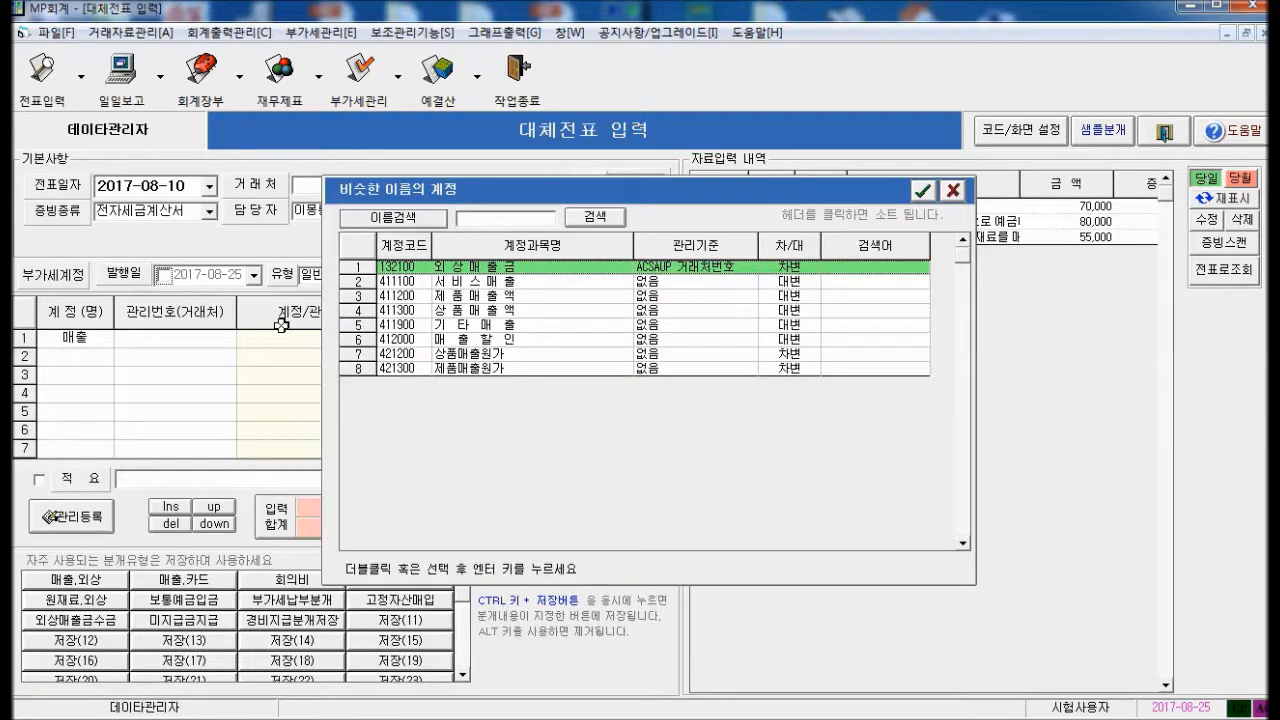
key(Down)
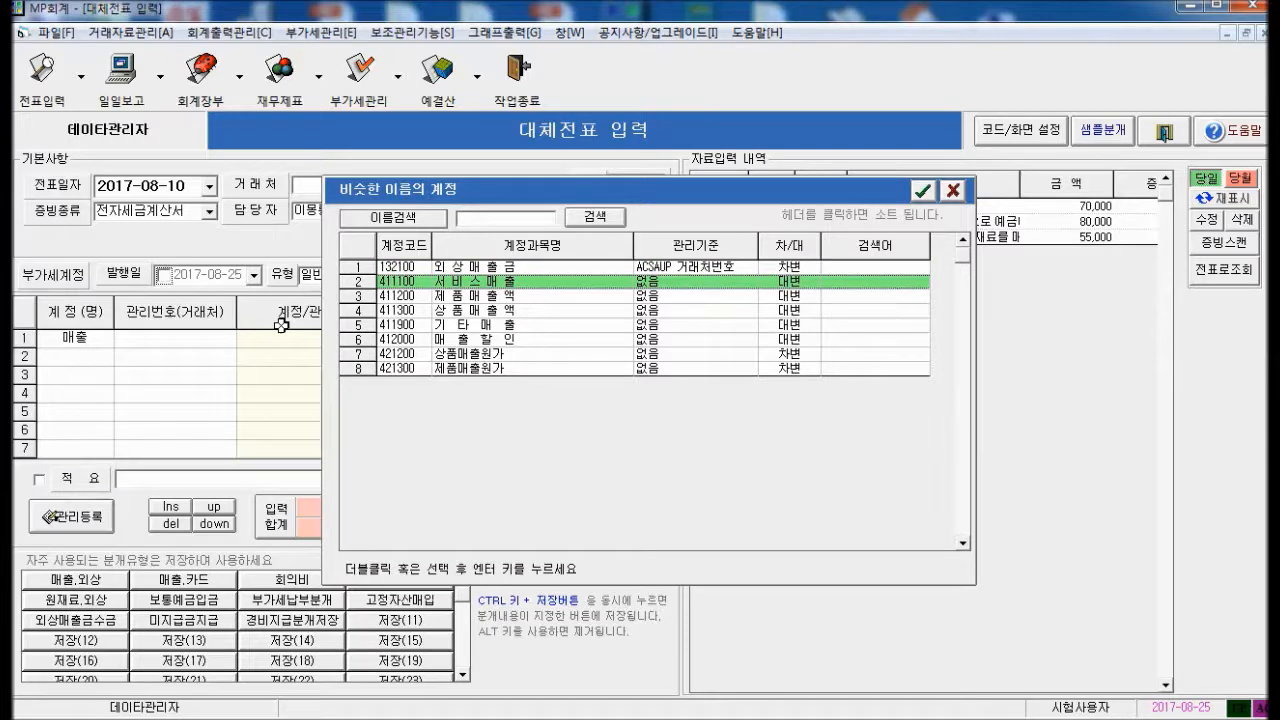
key(Down)
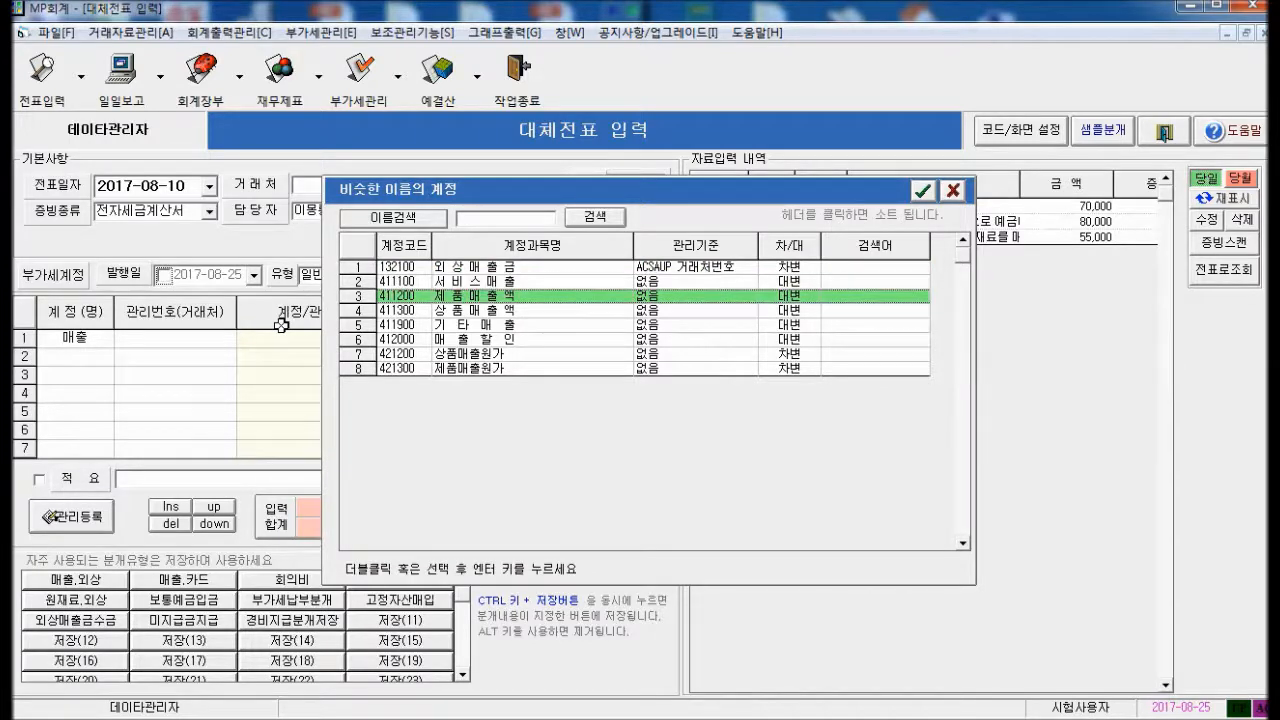
key(Down)
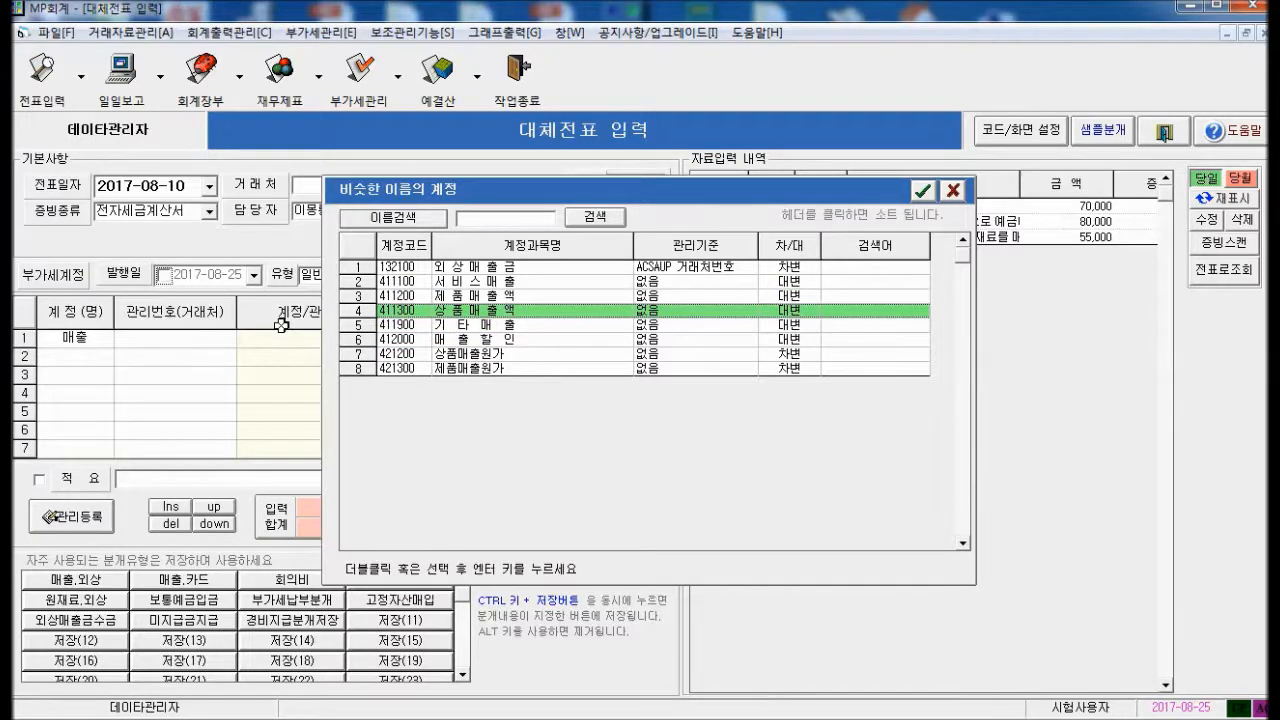
key(Return)
text(500000)
key(Return)
Add a 5,000 부가세예수금 credit for customer 청우산업
text(부가)
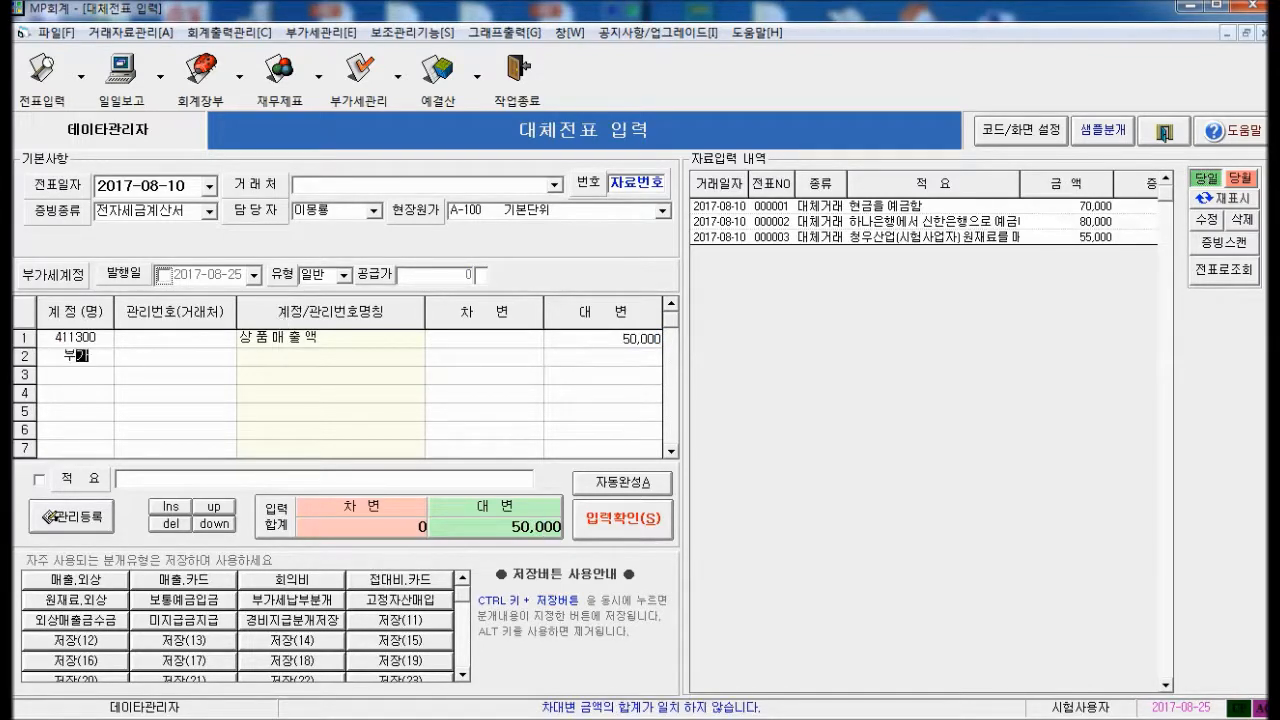
key(Return)
key(Down)
key(Down)
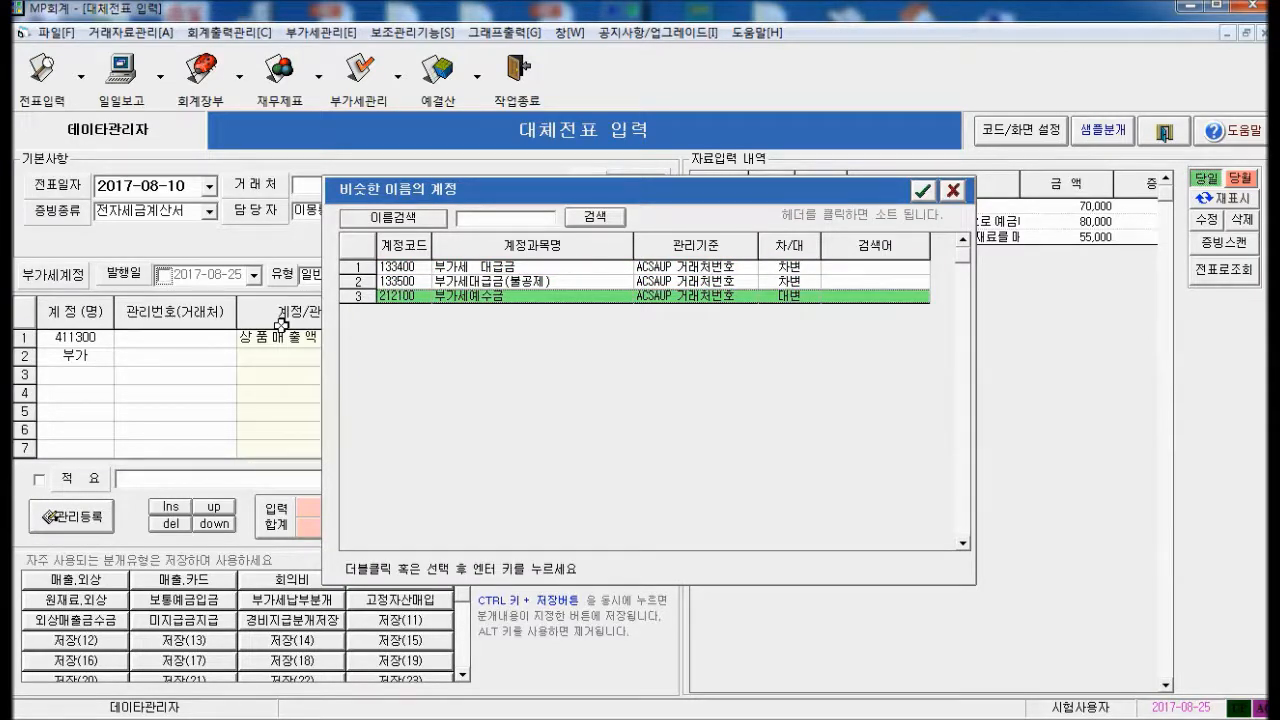
key(Return)
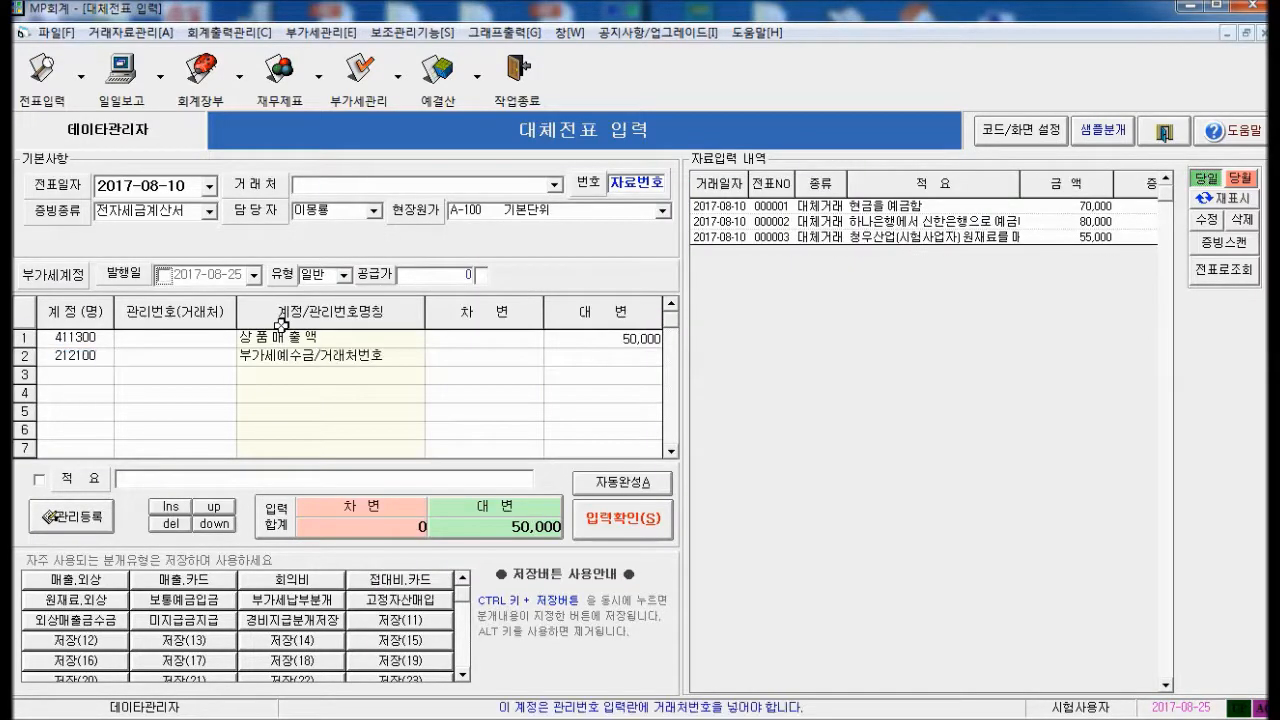
key(Return)
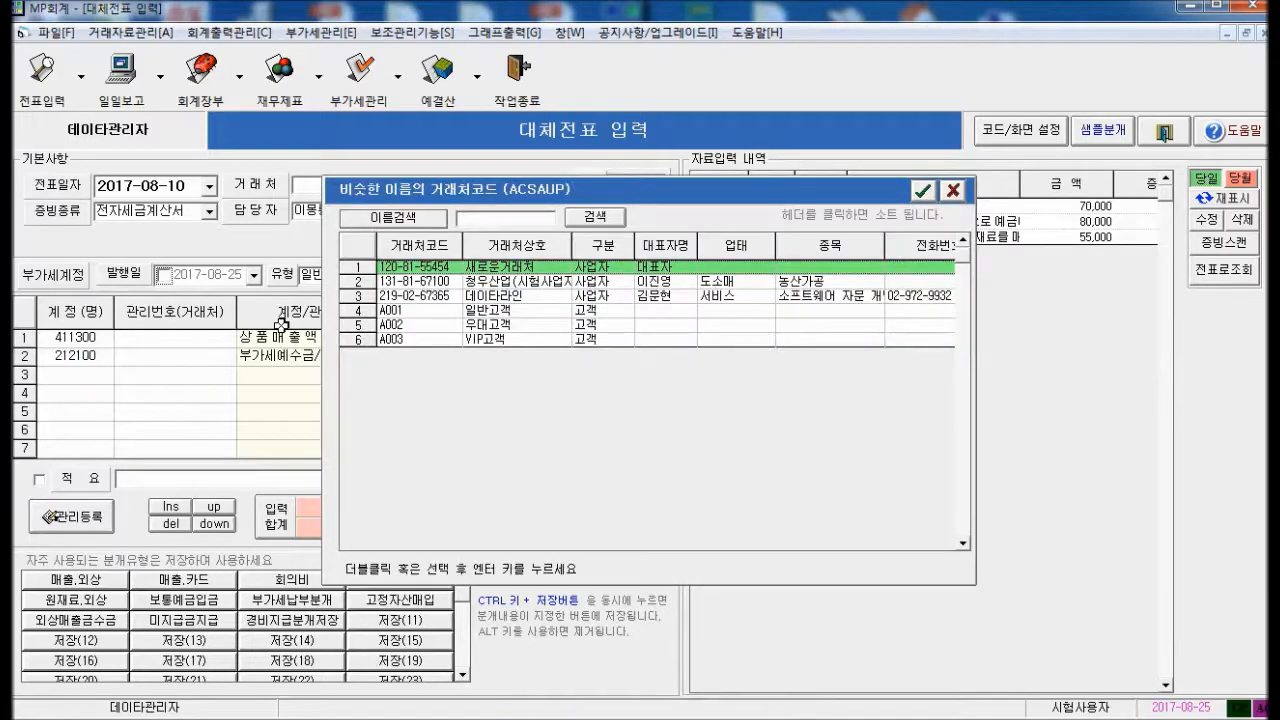
key(Down)
key(Return)
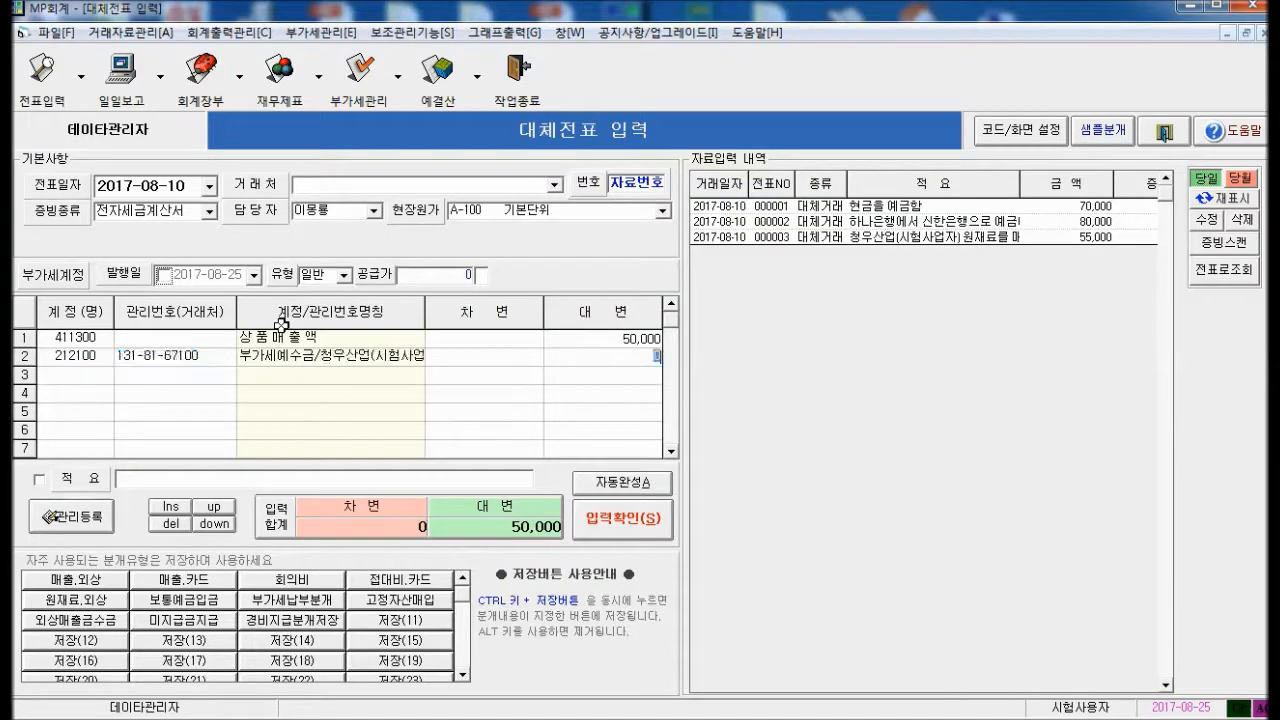
text(5000)
key(Return)
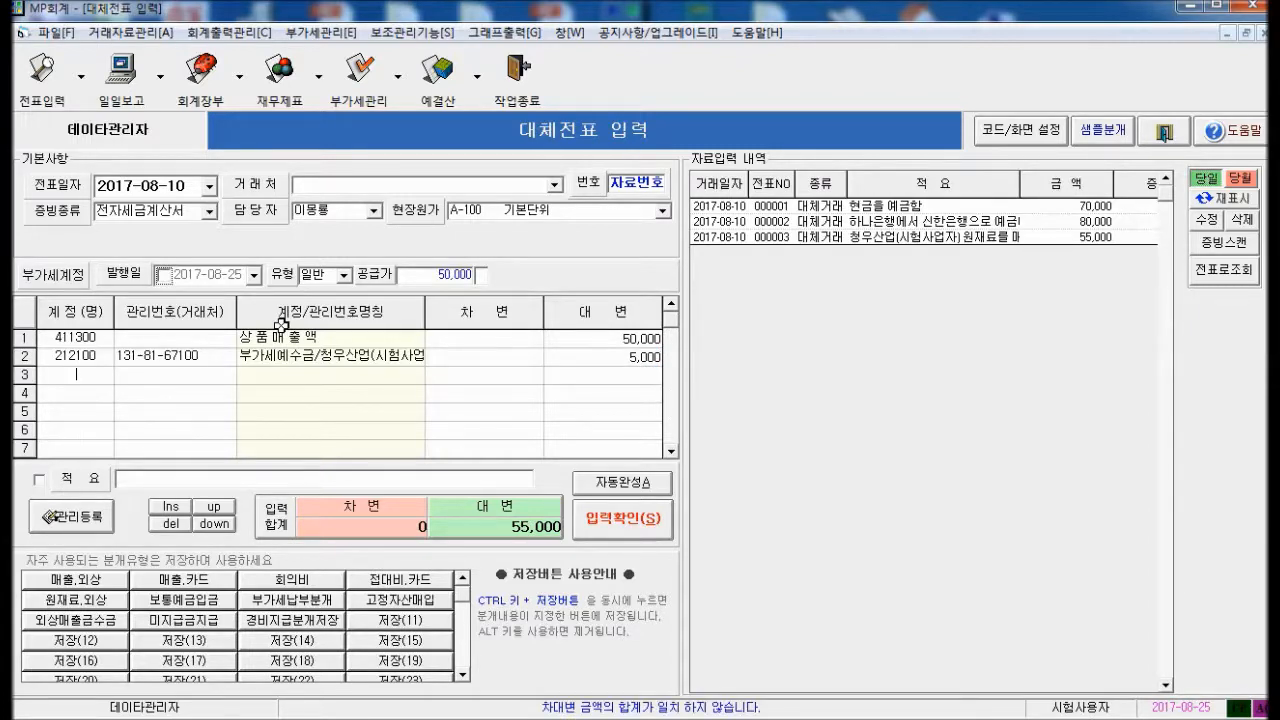
Debit 55,000 to 하나은행 영업용 보통예금, add memo 예금이체받고 상품을 매출함, and save
text(보통)
key(Return)
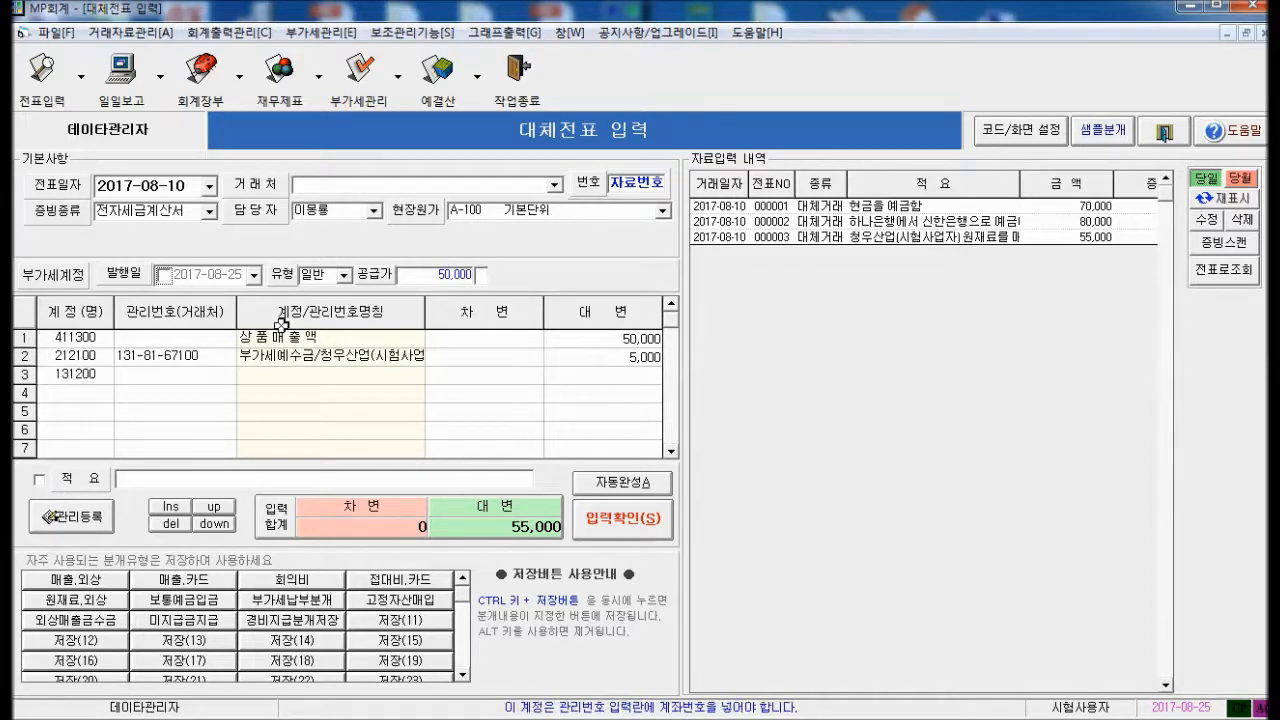
key(Return)
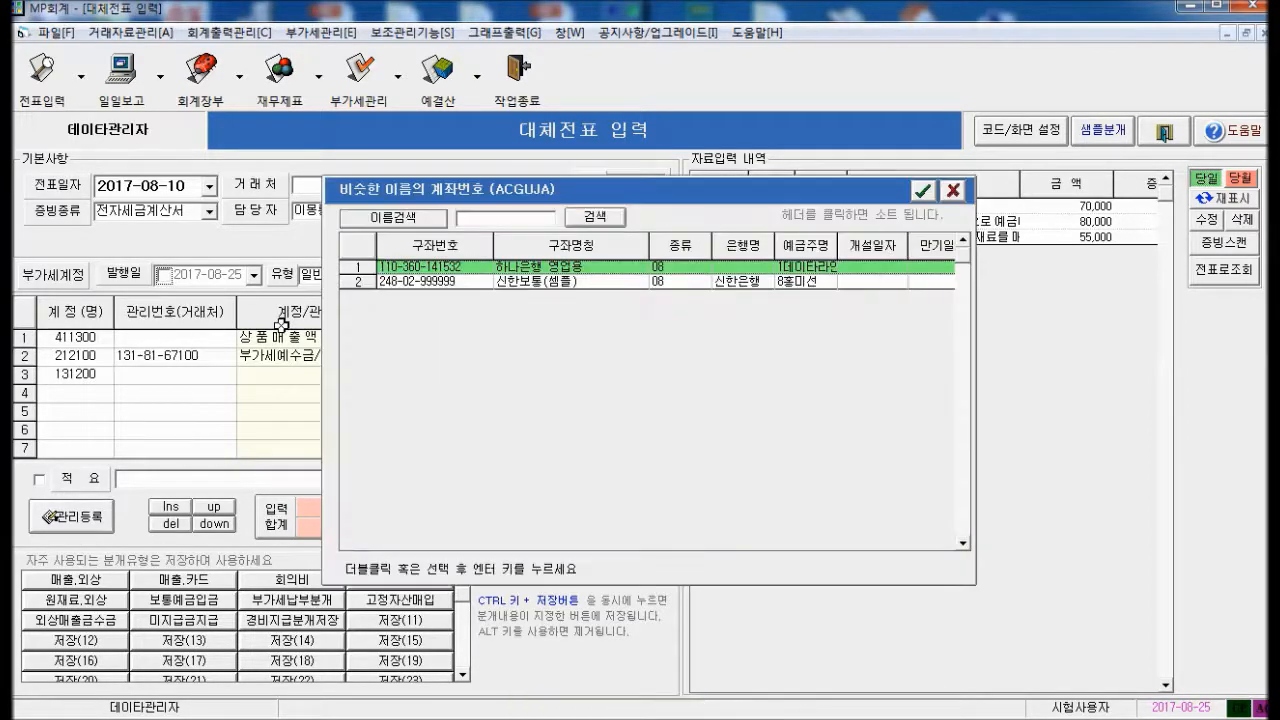
key(Return)
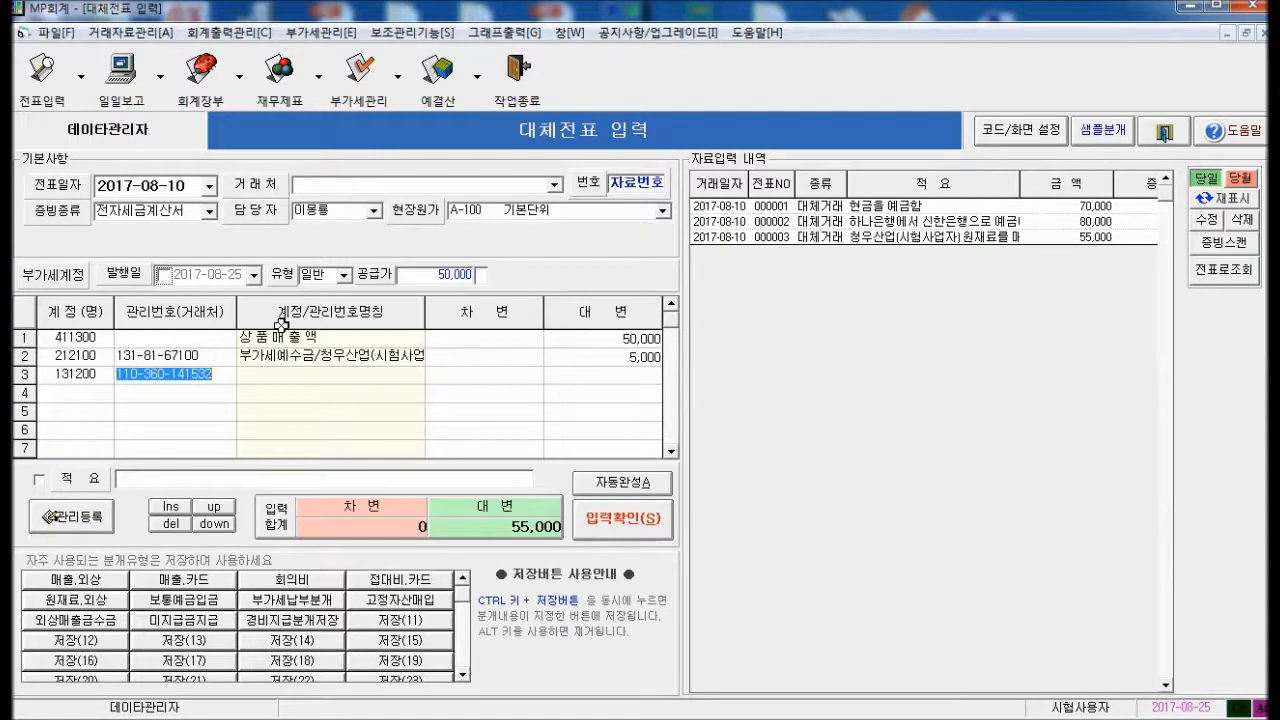
text(550000)
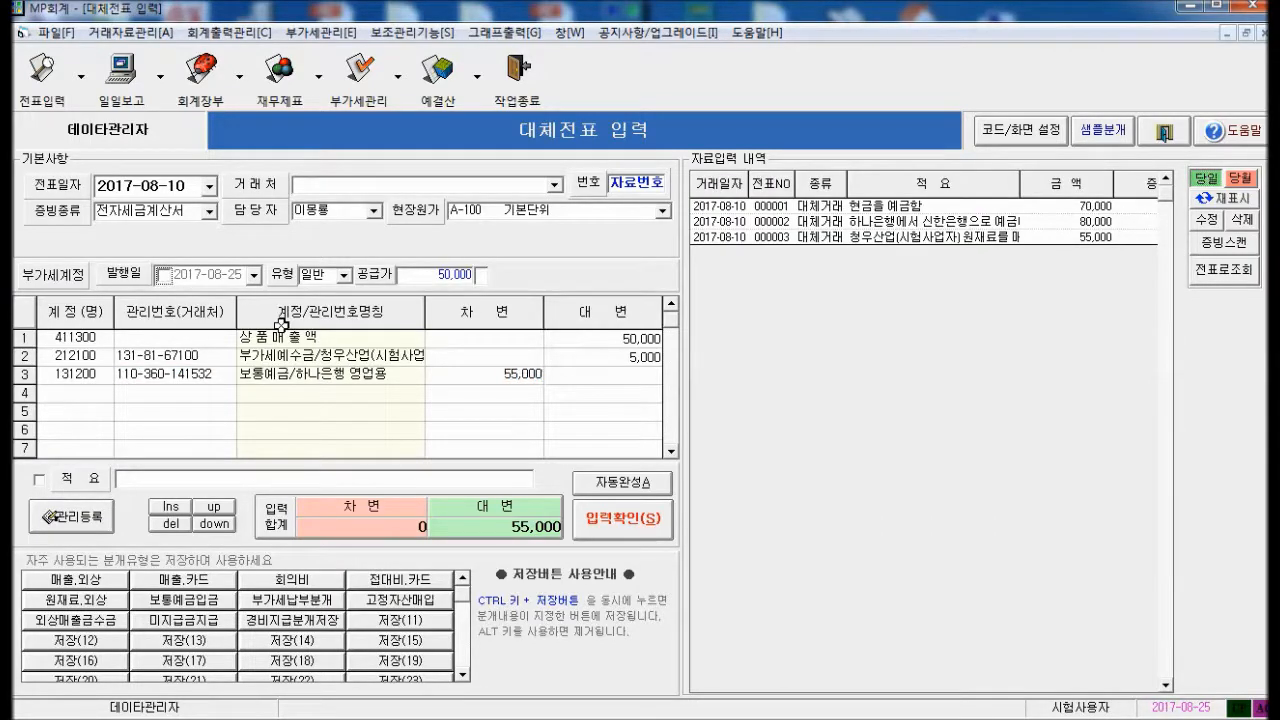
key(Return)
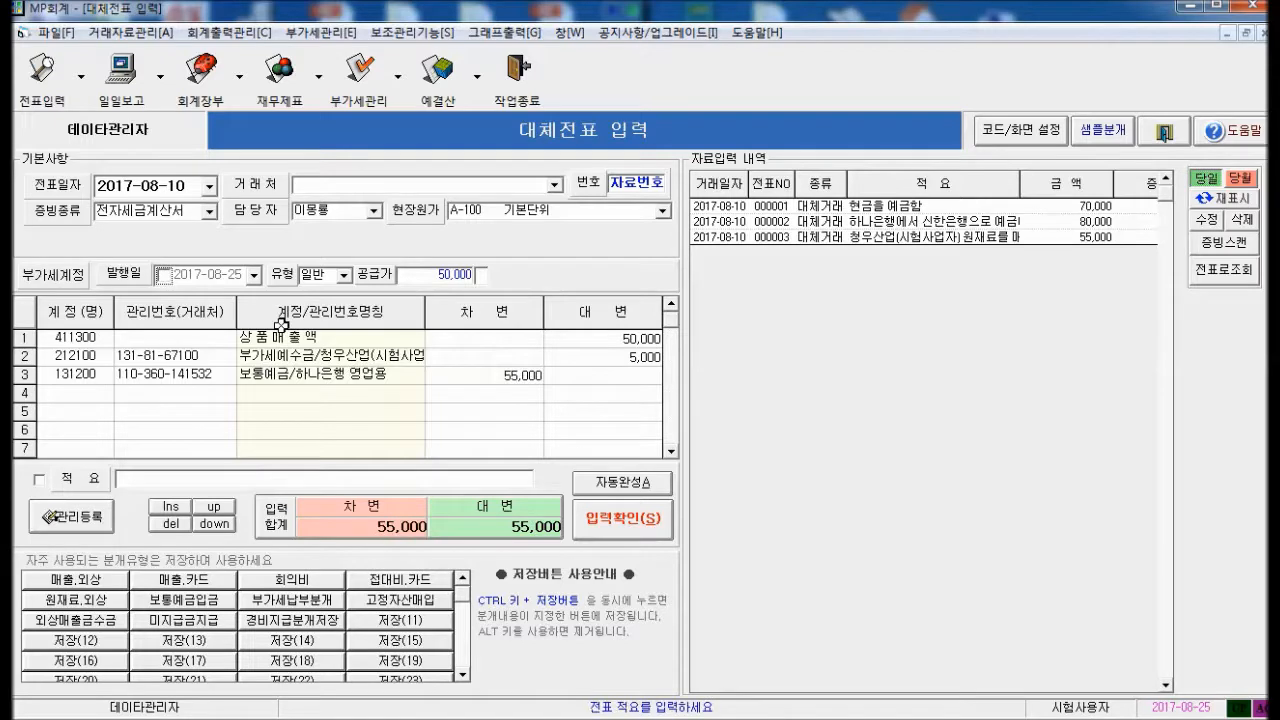
text(예빔)
text(이체)
text(받)
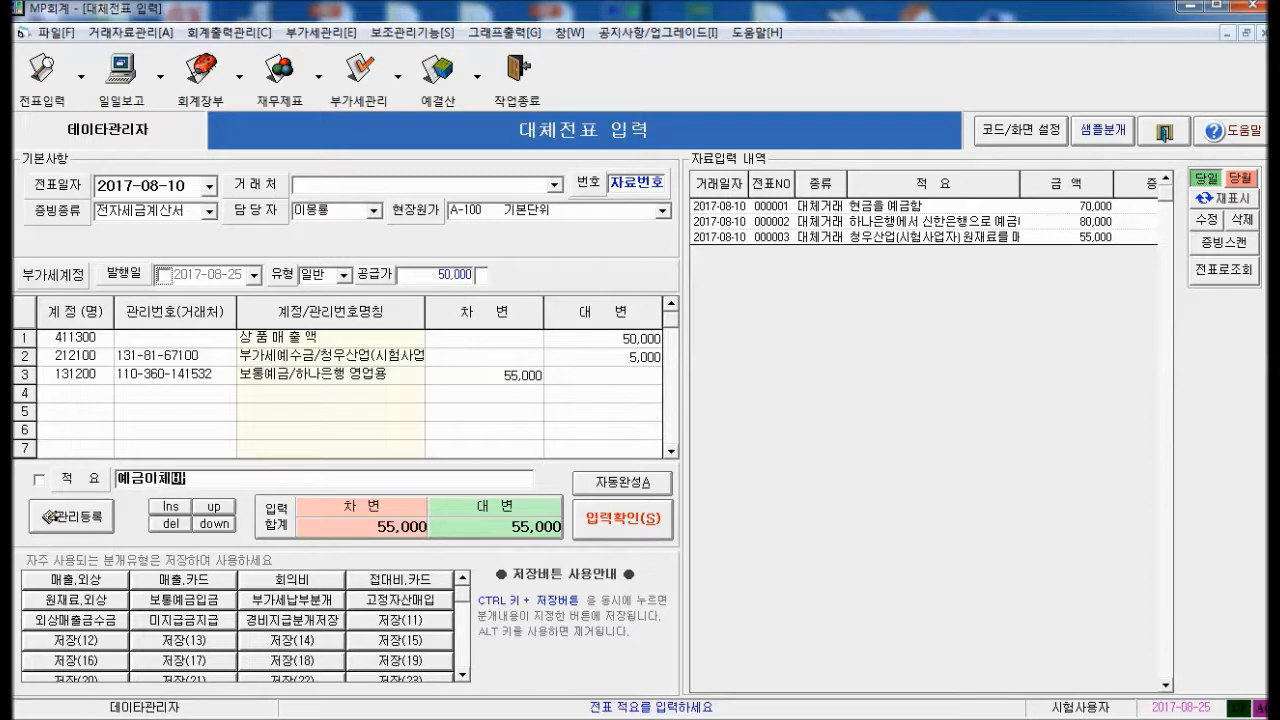
text(고 상품을 매)
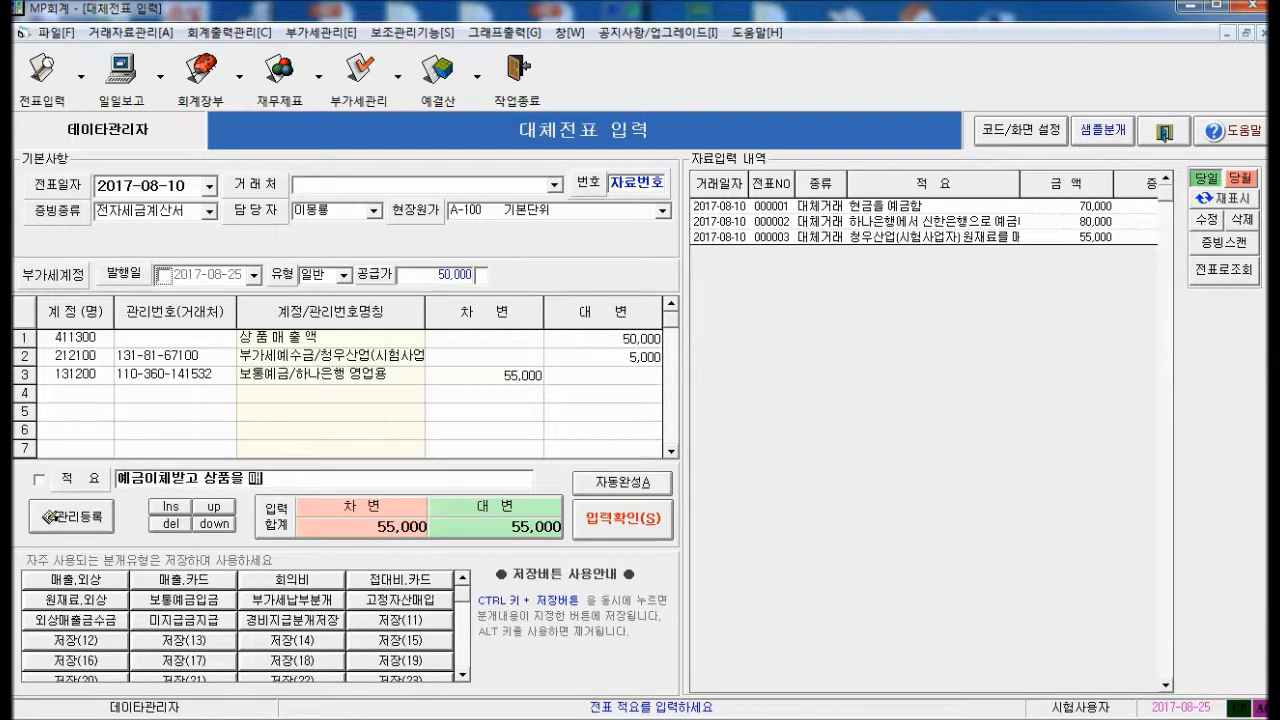
text(출함)
click(638, 524)
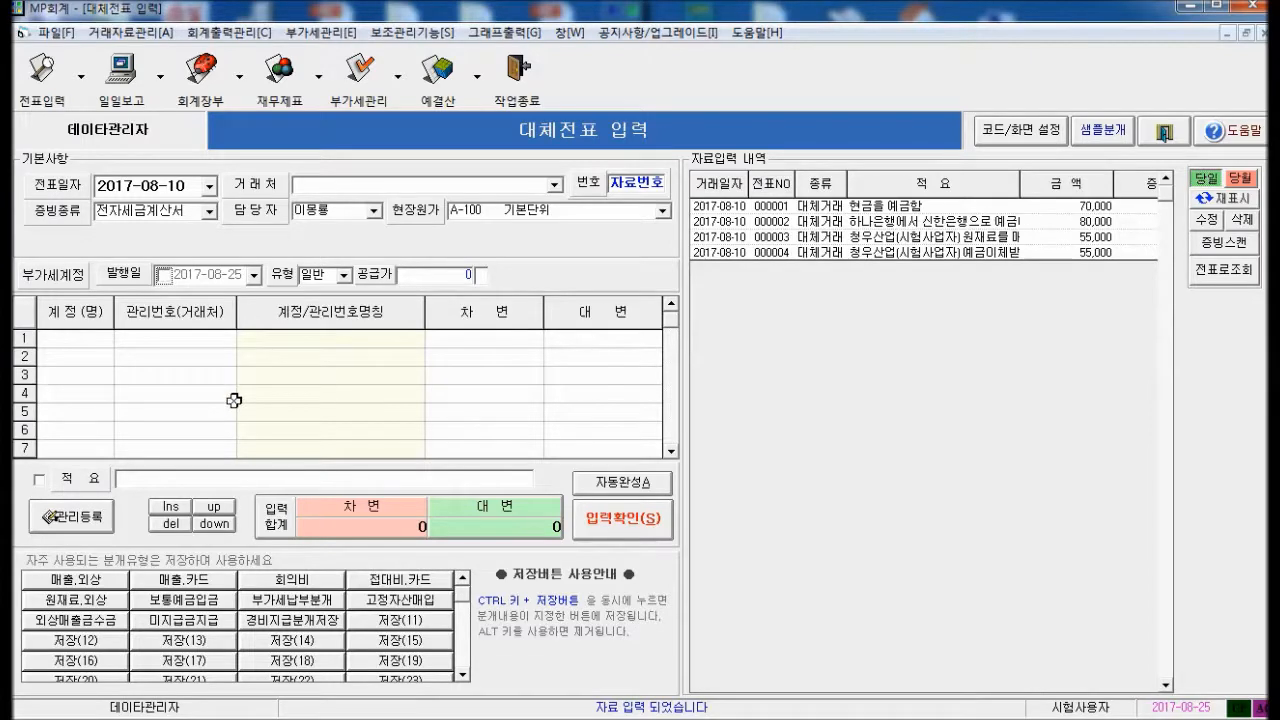
Debit 531300 복리후생비 50,000 balanced by a 현금 credit line
text(복)
text(ㄹ)
text(리)
key(Return)
key(Return)
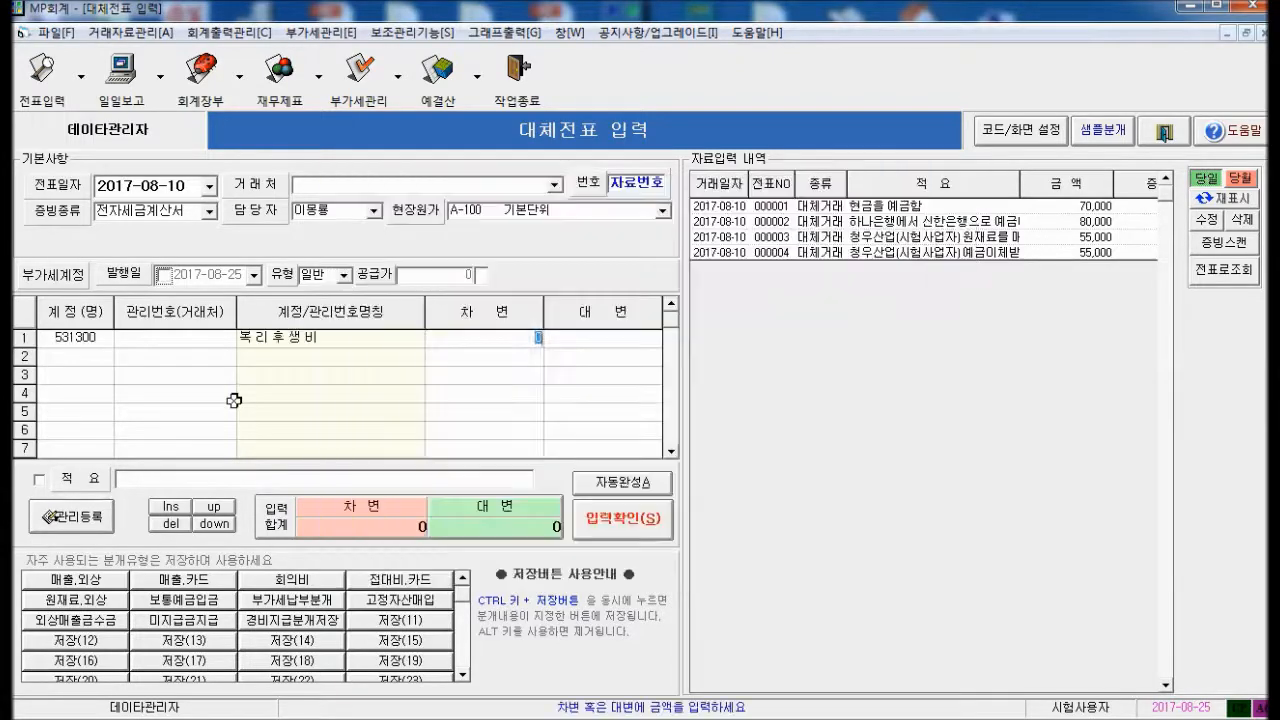
text(50,000)
key(Return)
text(현금)
key(Return)
key(Return)
key(Up)
key(Down)
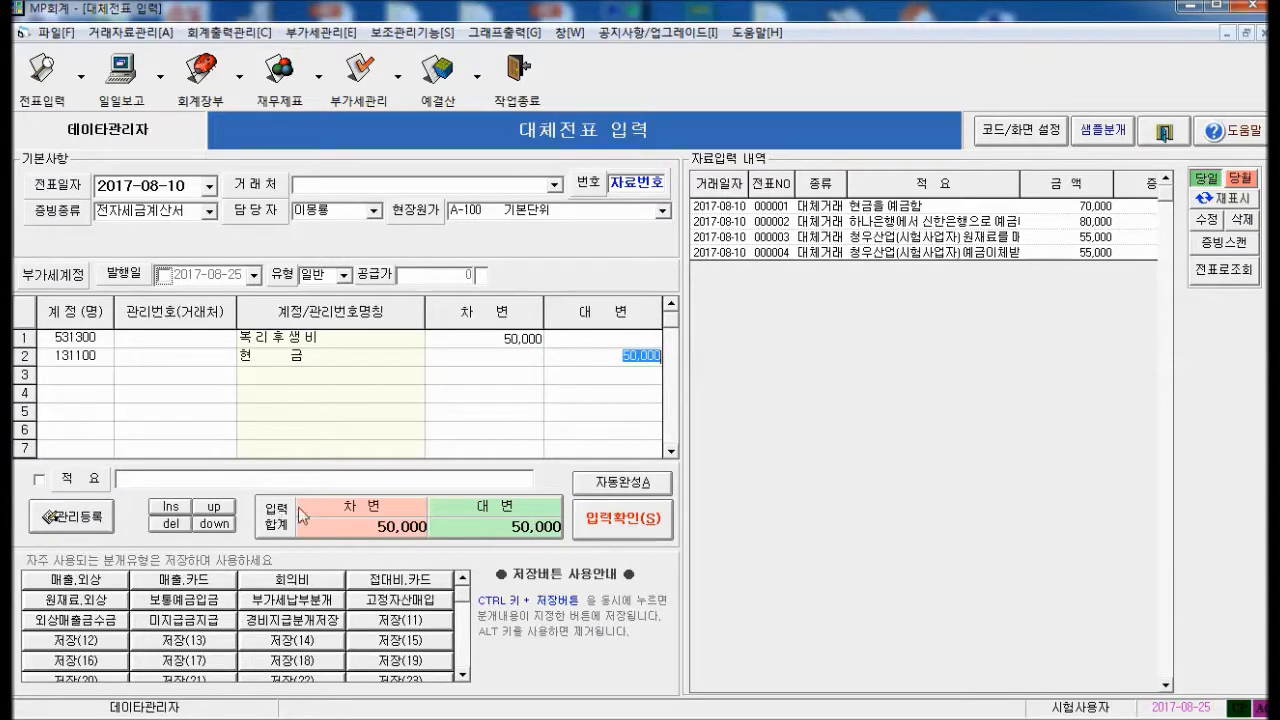
Keep the evidence type unchanged and try saving, triggering the VAT-account warning
click(210, 213)
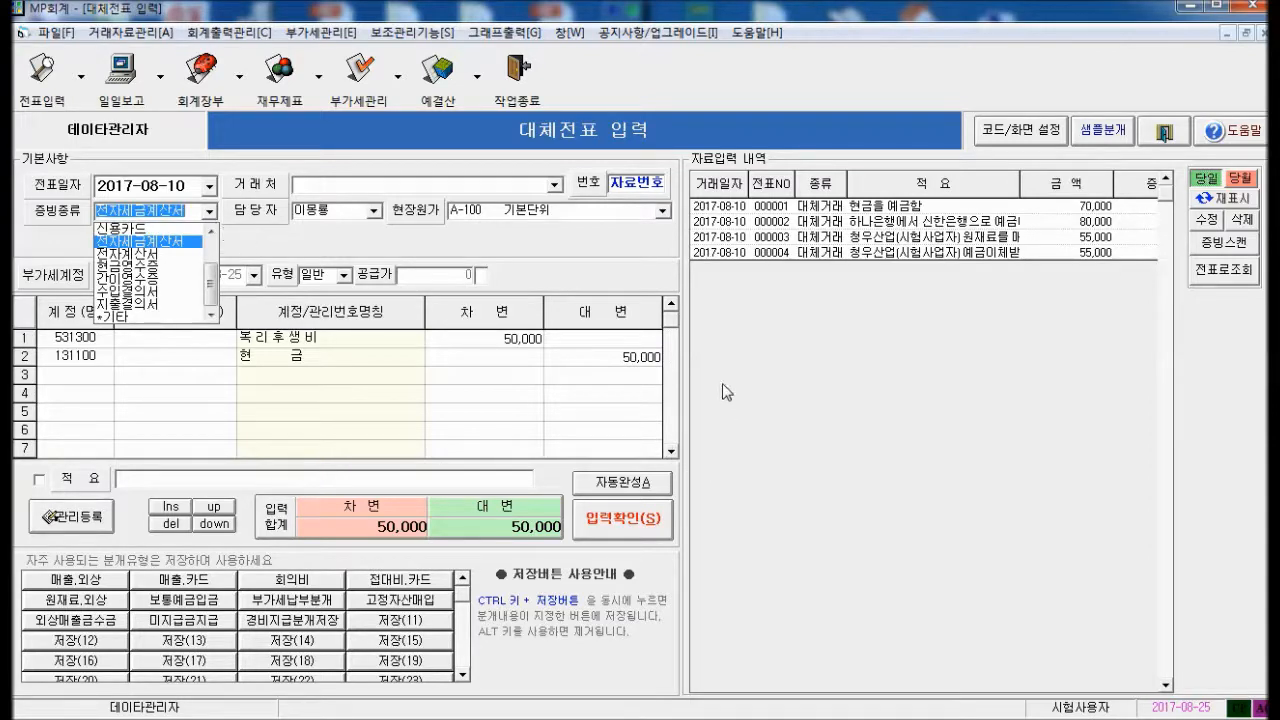
click(616, 360)
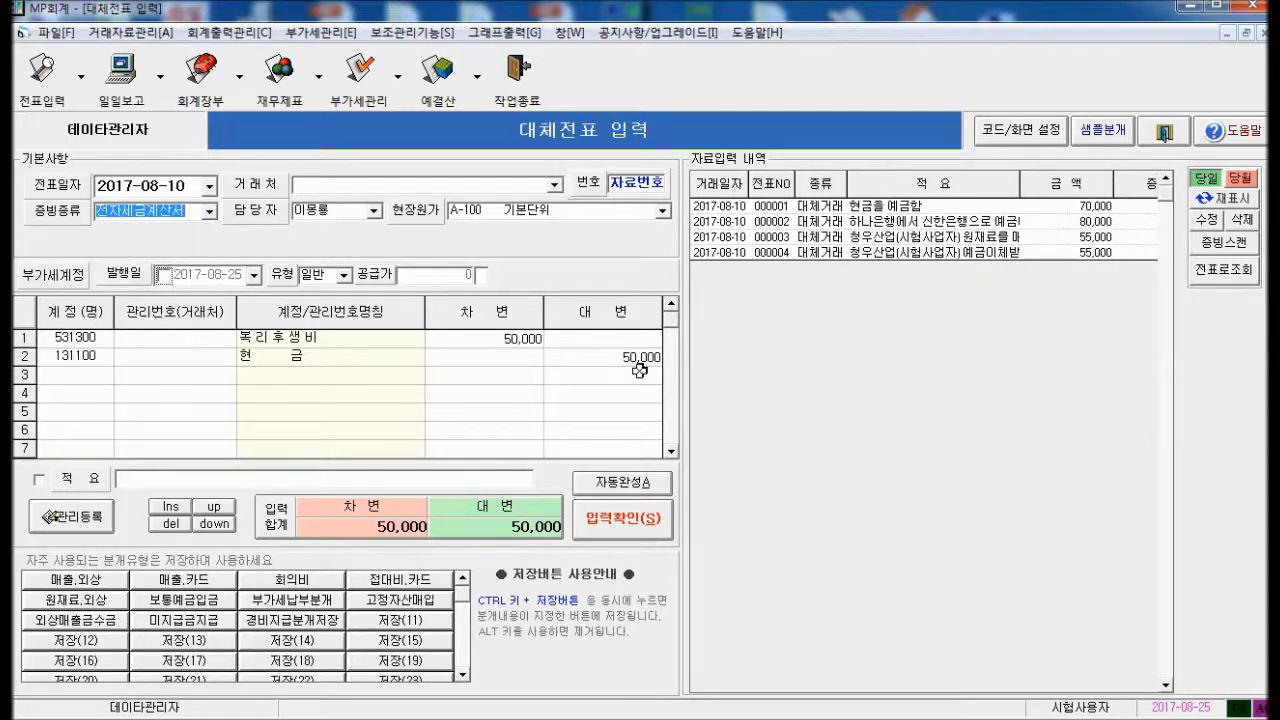
key(alt+s)
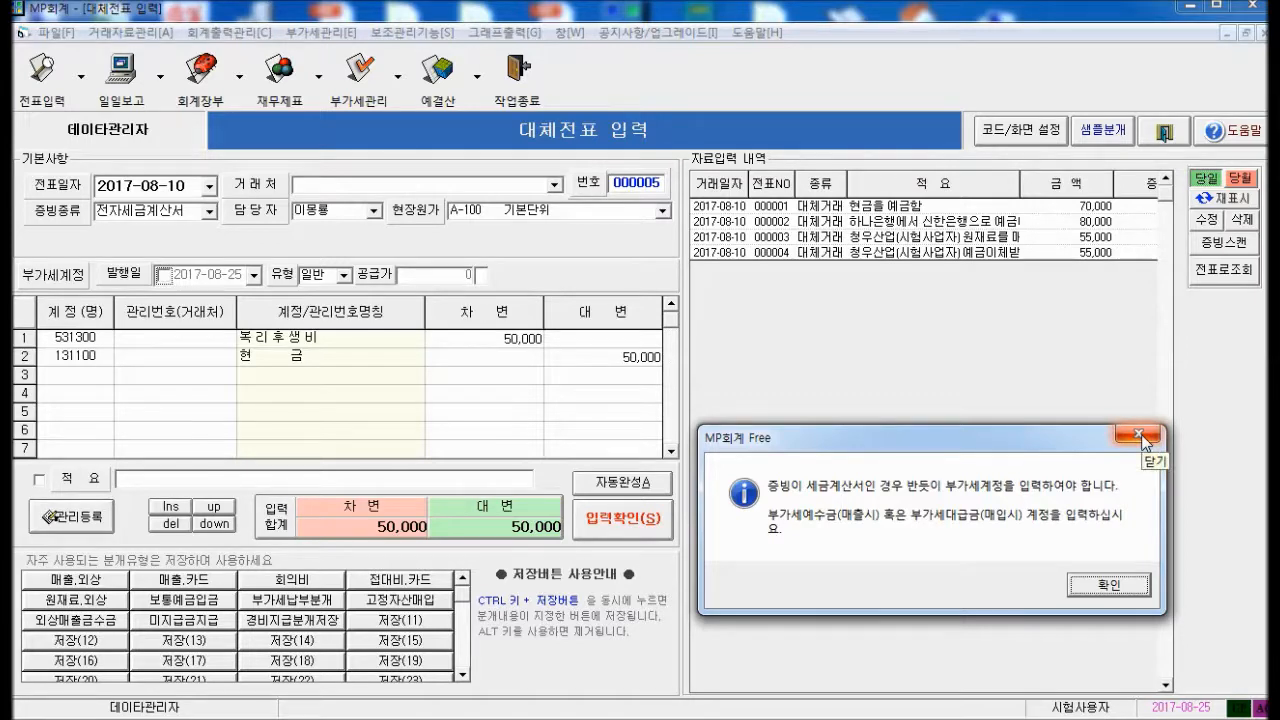
Dismiss the warning, set evidence to 간이영수증, add memo 복리후생비의 현금 지급, and save
click(1140, 437)
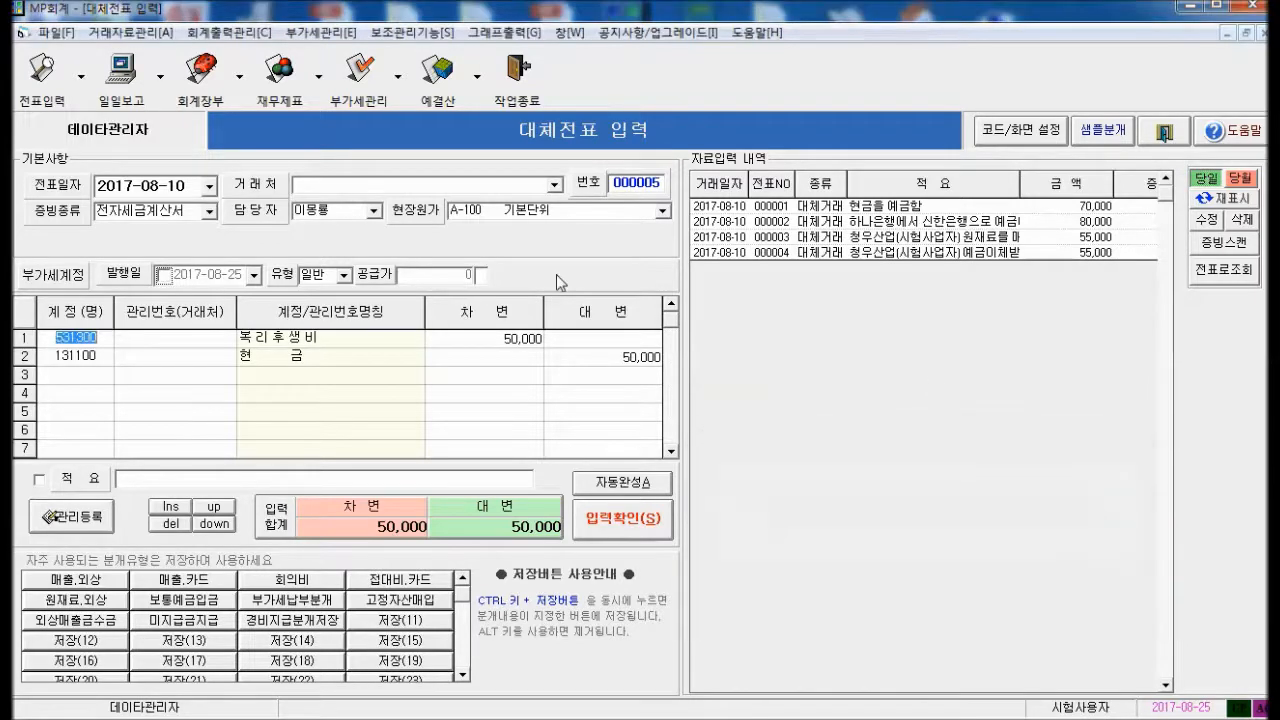
click(208, 213)
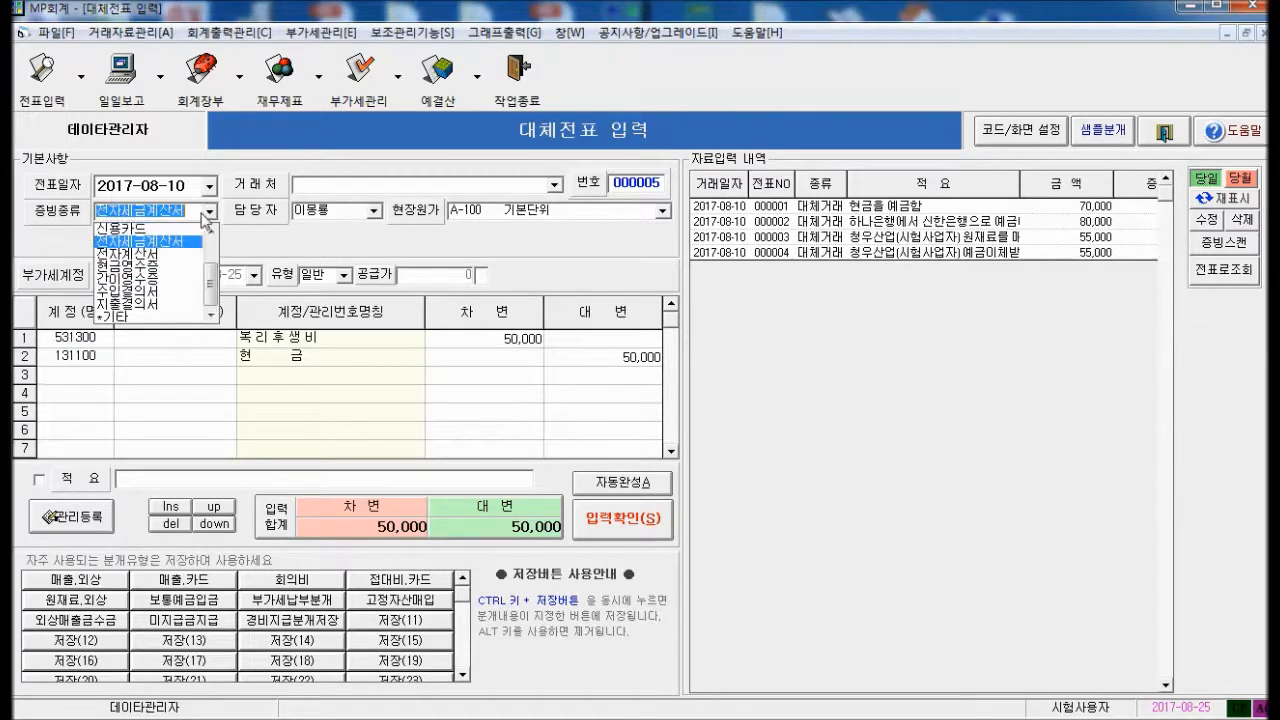
click(166, 288)
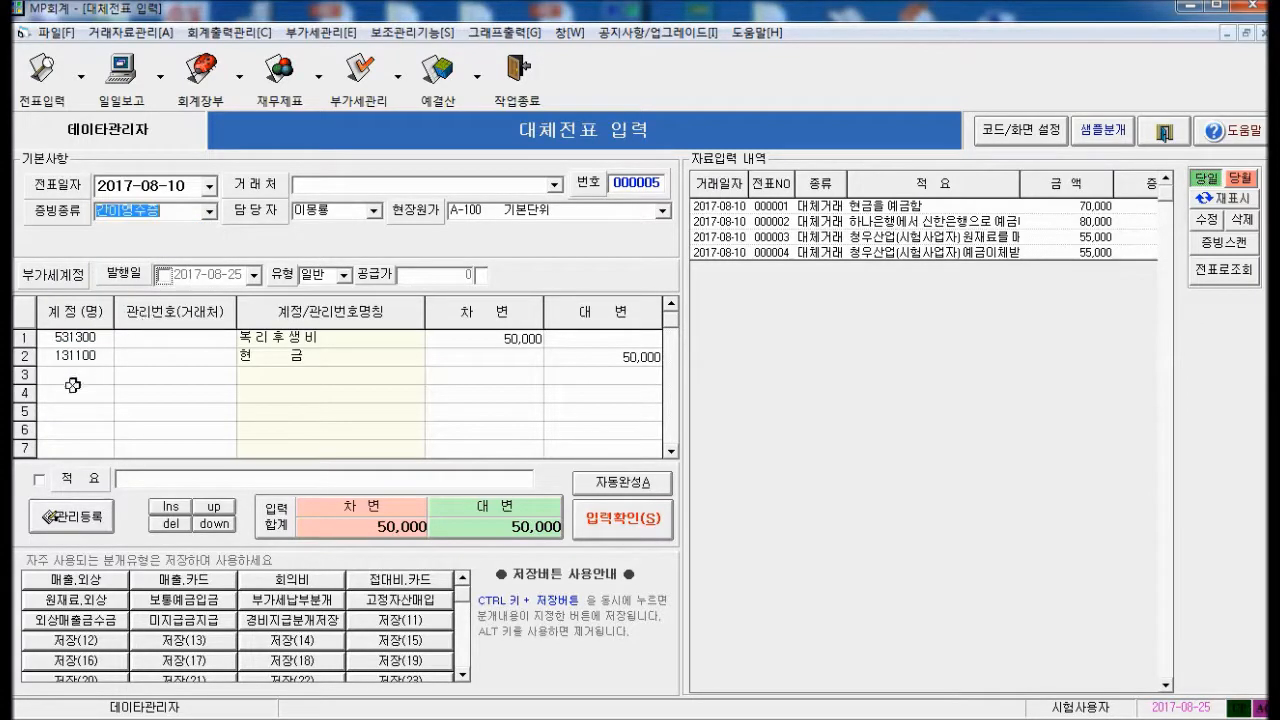
click(319, 483)
text(복)
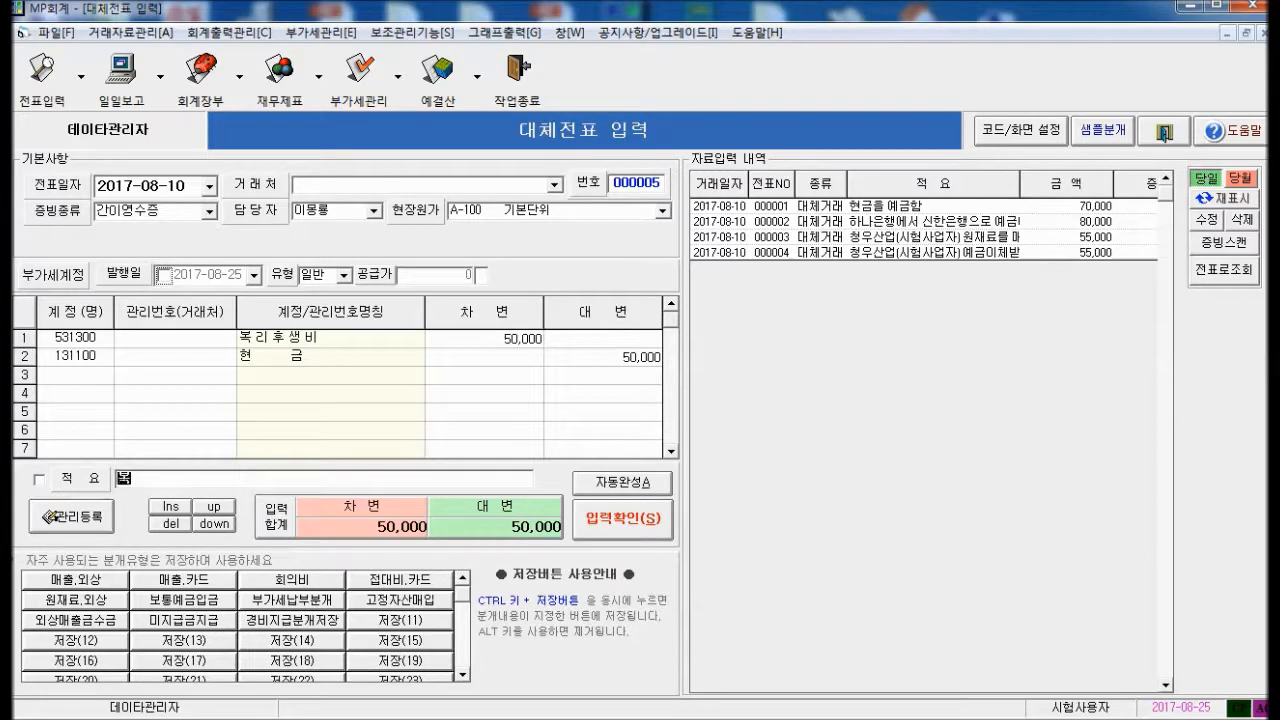
text(리후새)
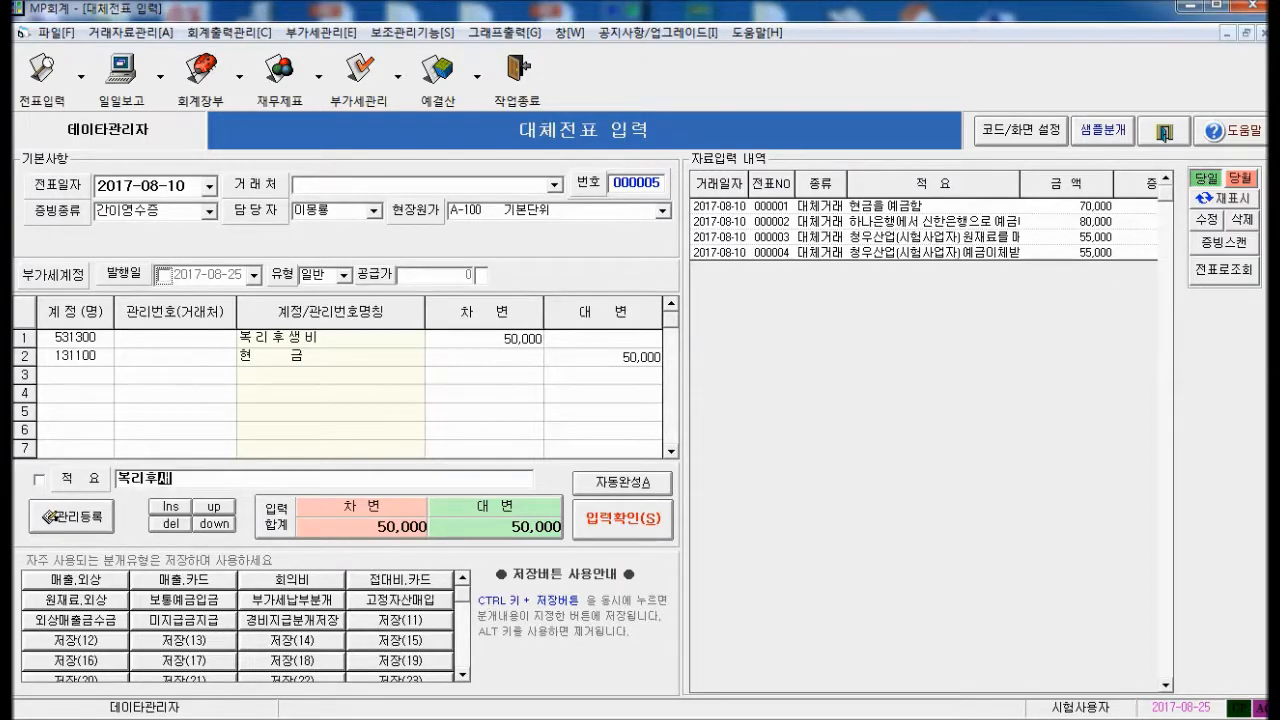
text(ㅇ비으)
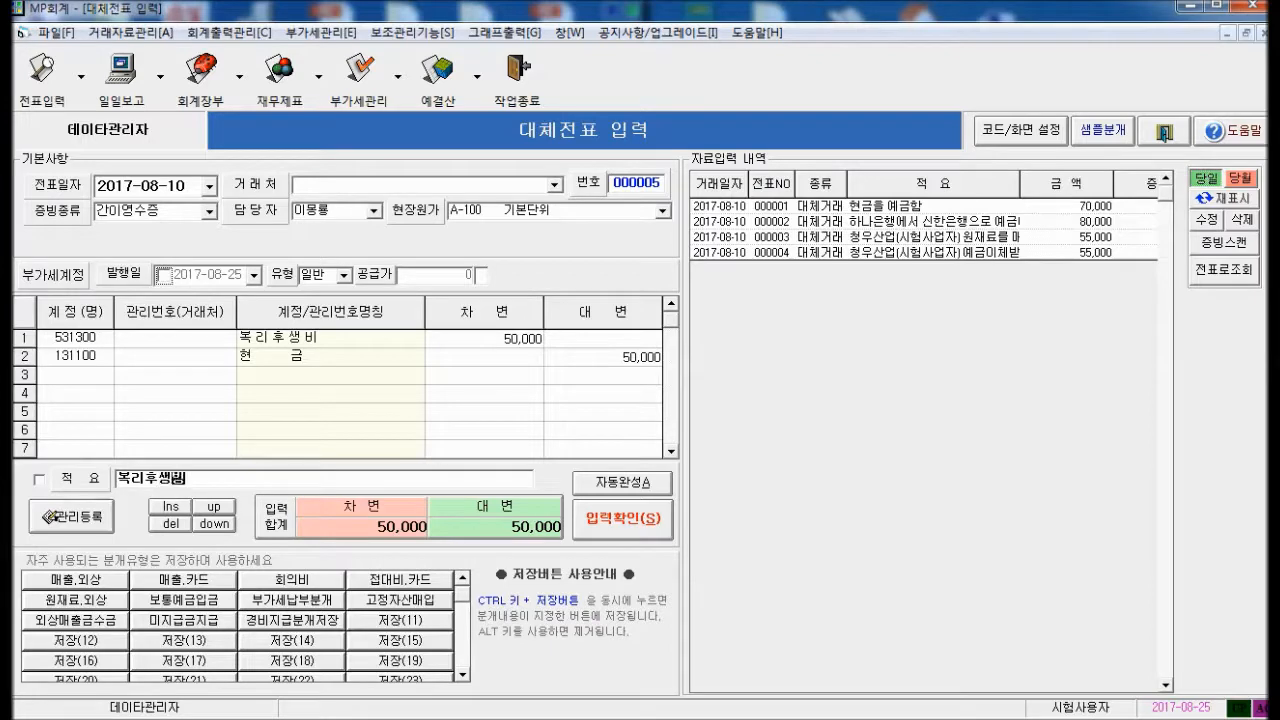
text(ㅣ 현금 지불)
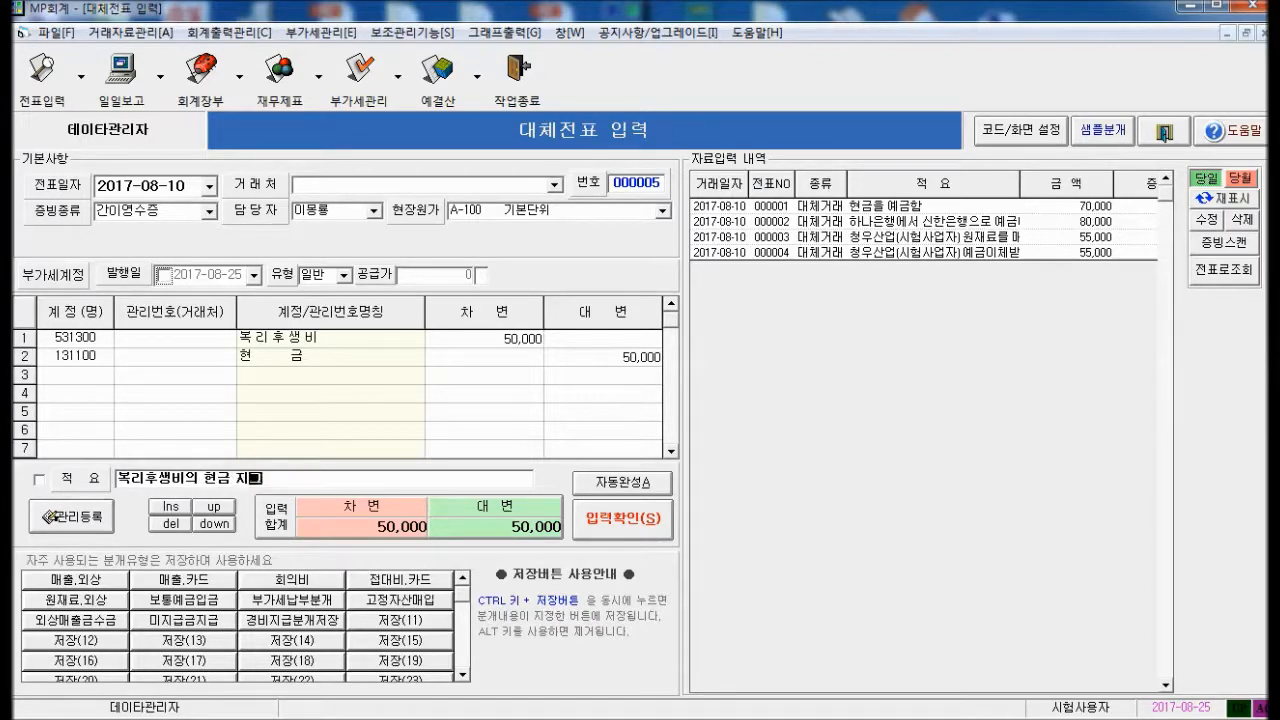
key(Return)
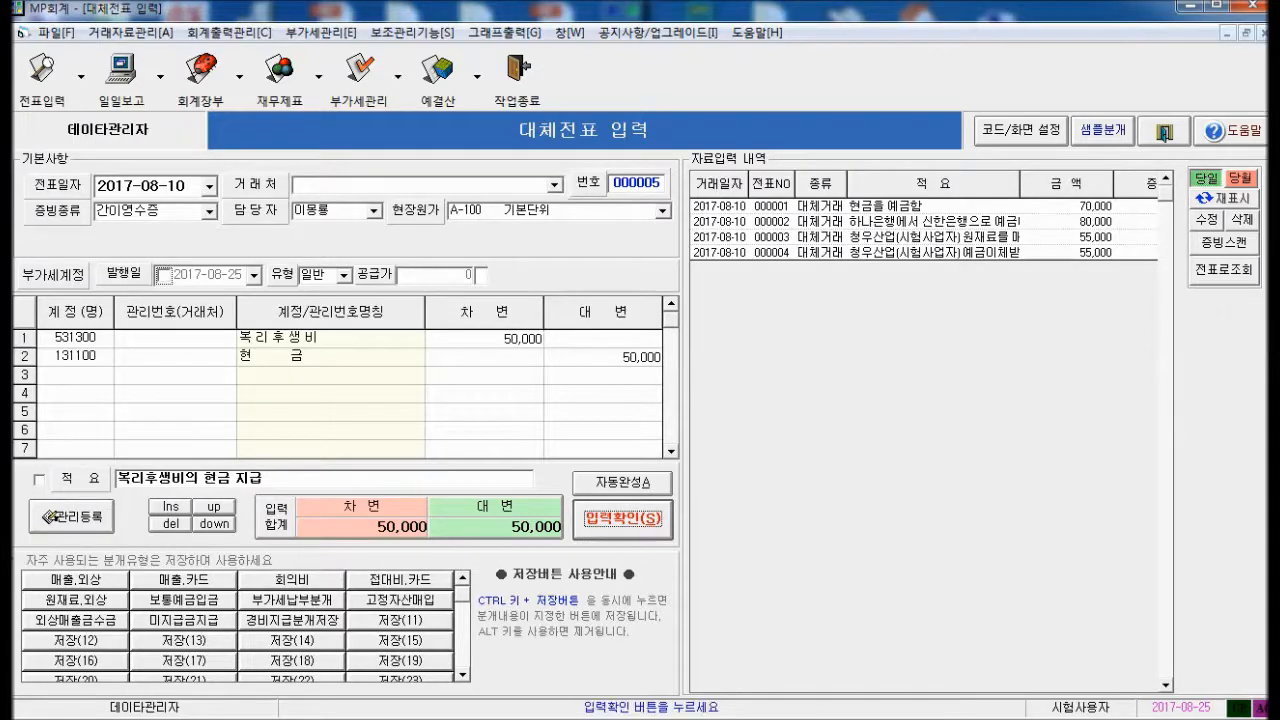
key(Return)
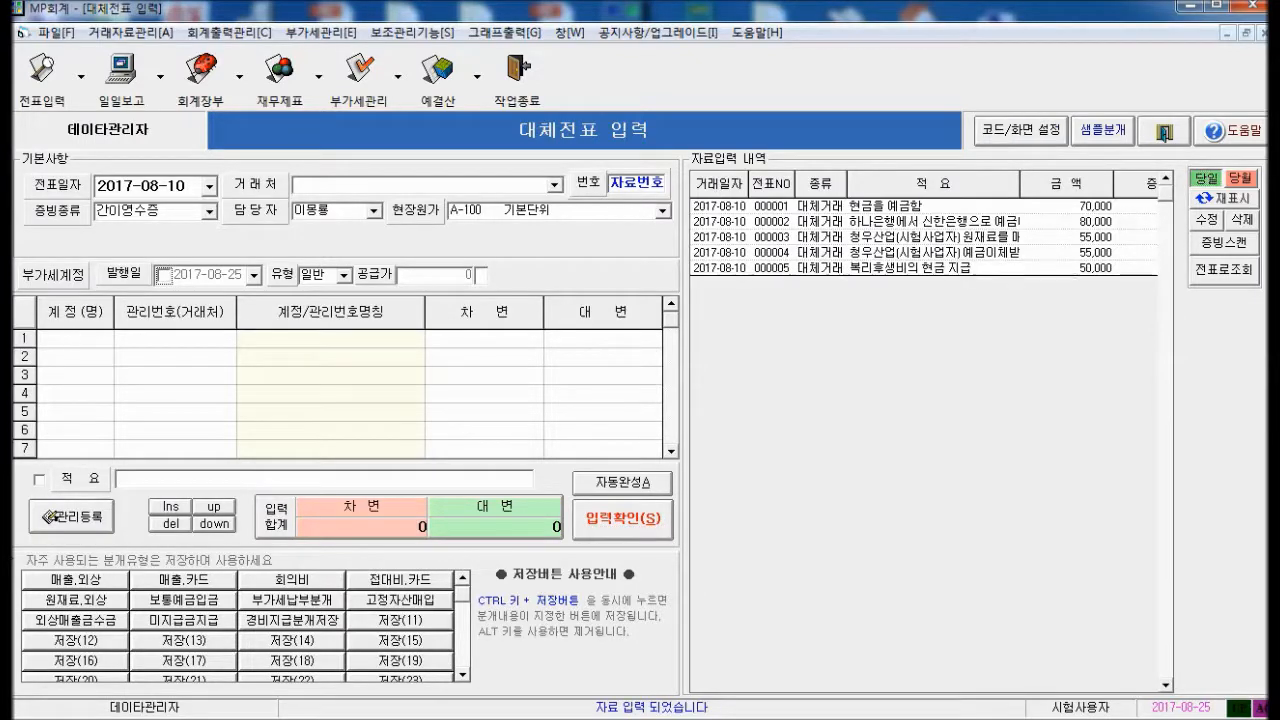
Search 복리 on line 1 and compare 531300 복리후생비 with 834600 제조.복리후생비
text(복리)
key(Return)
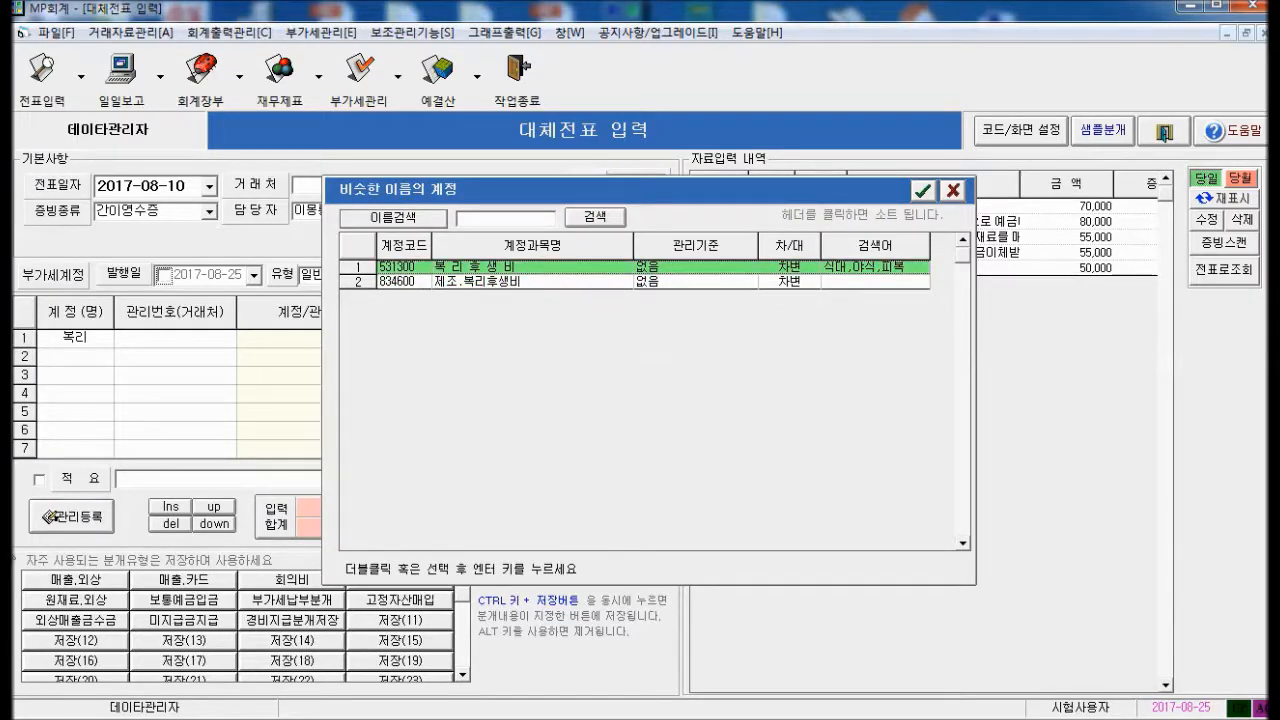
click(454, 281)
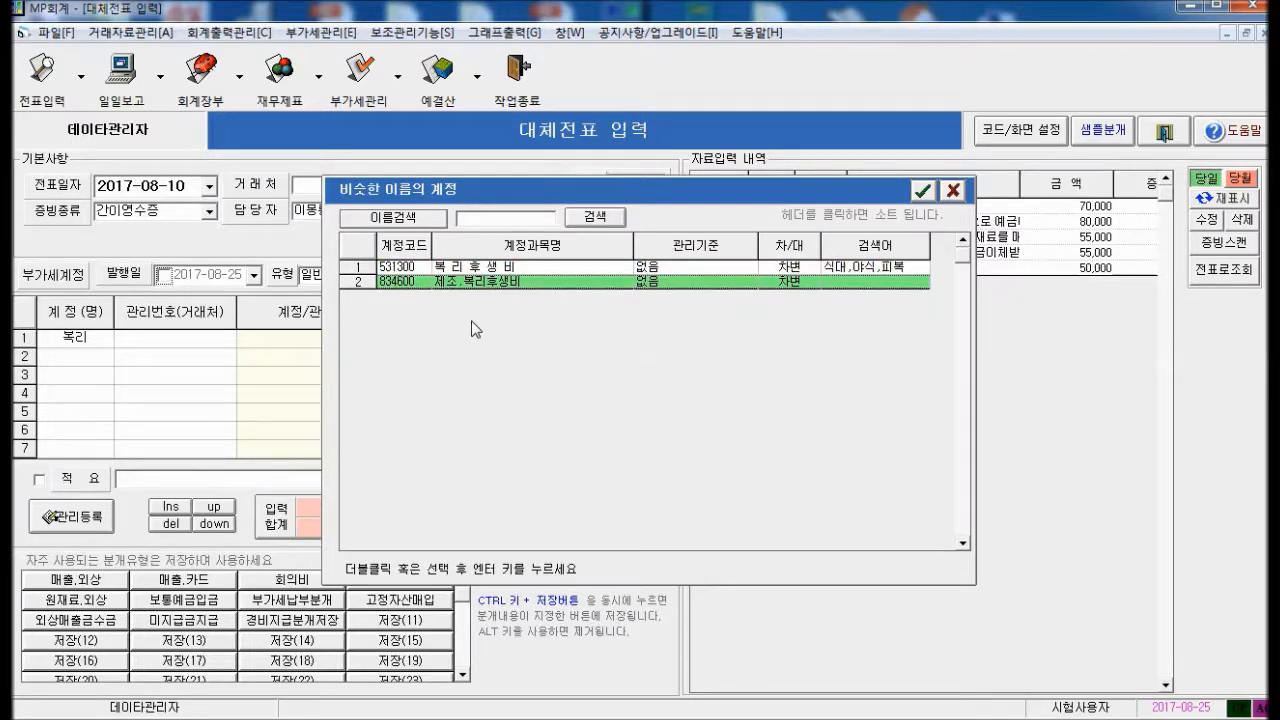
click(469, 268)
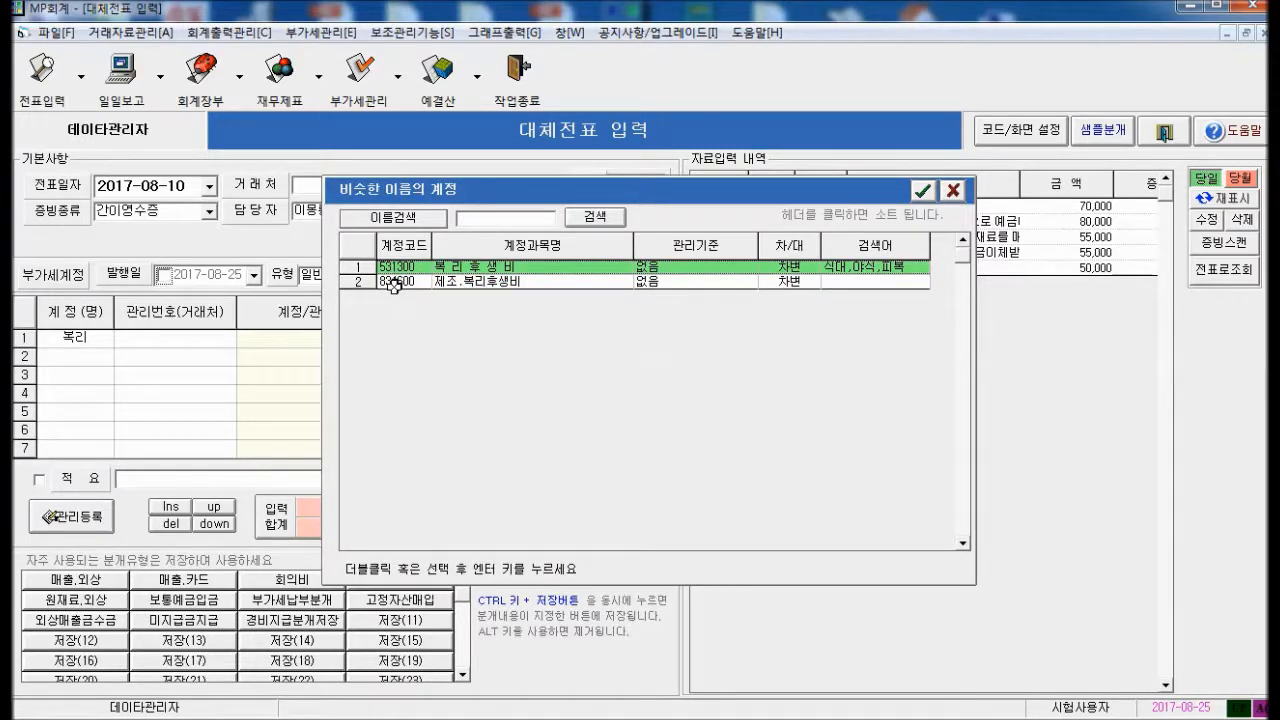
click(392, 282)
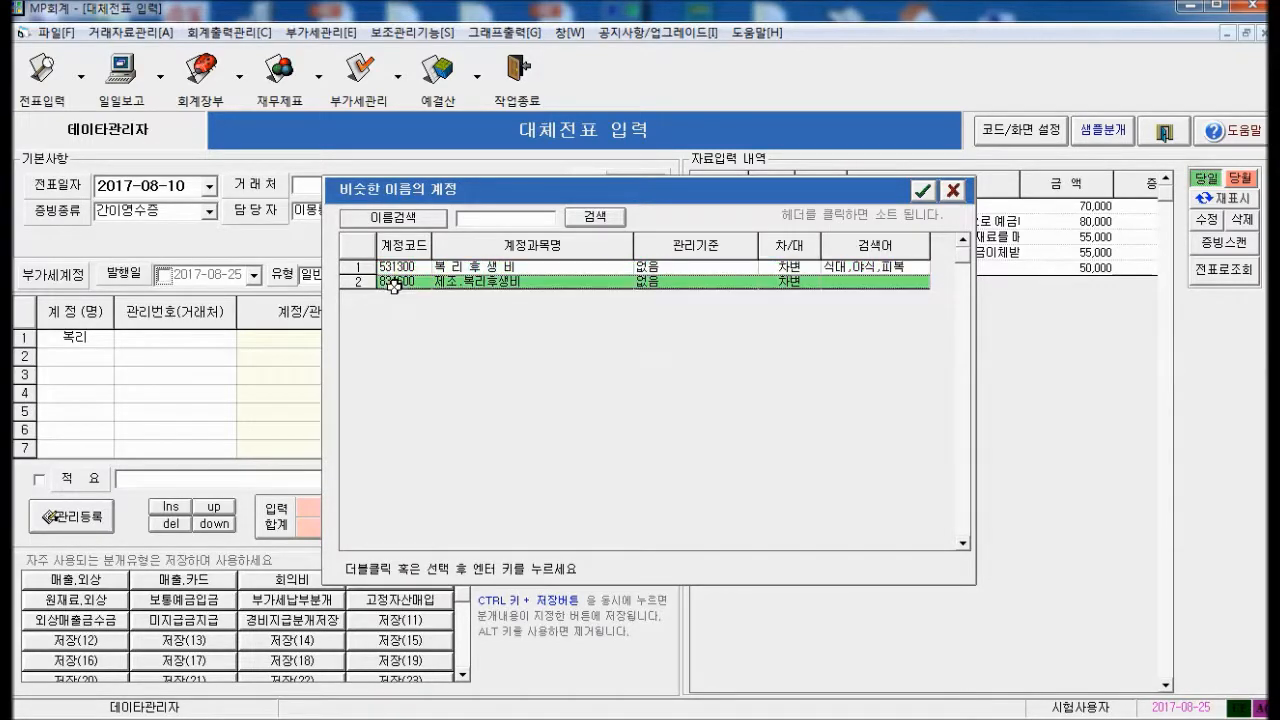
click(452, 268)
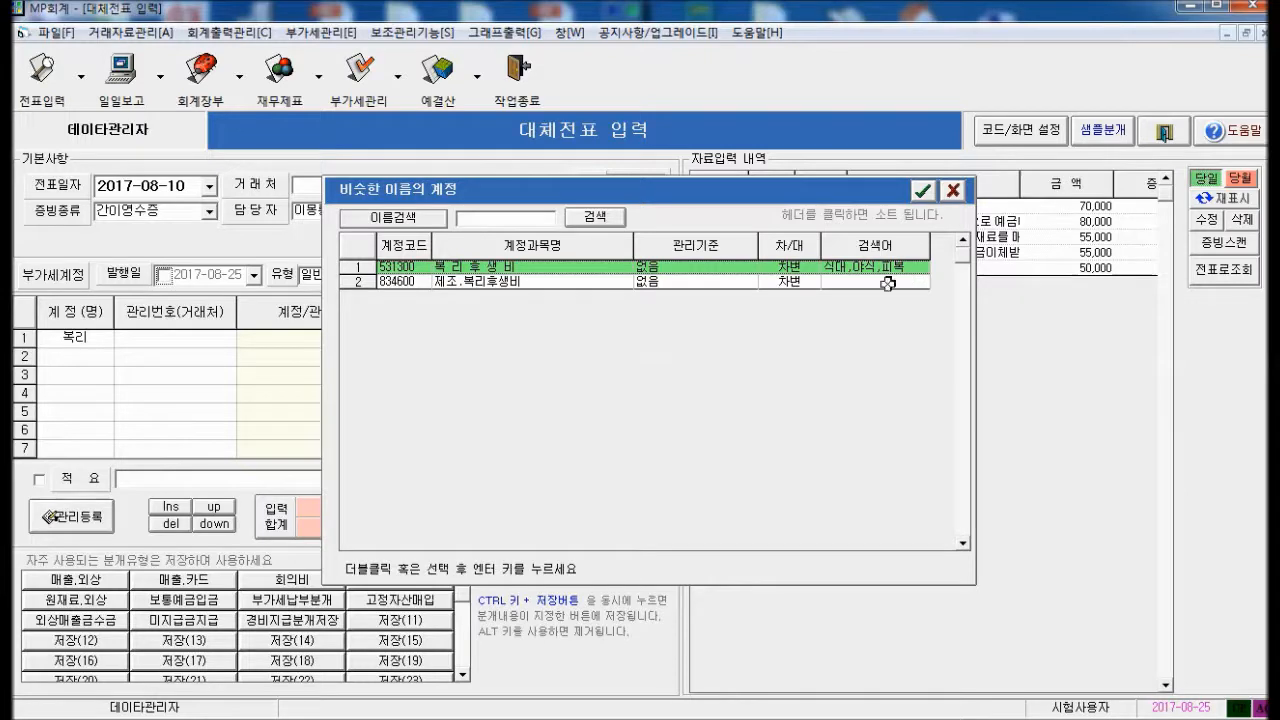
click(512, 281)
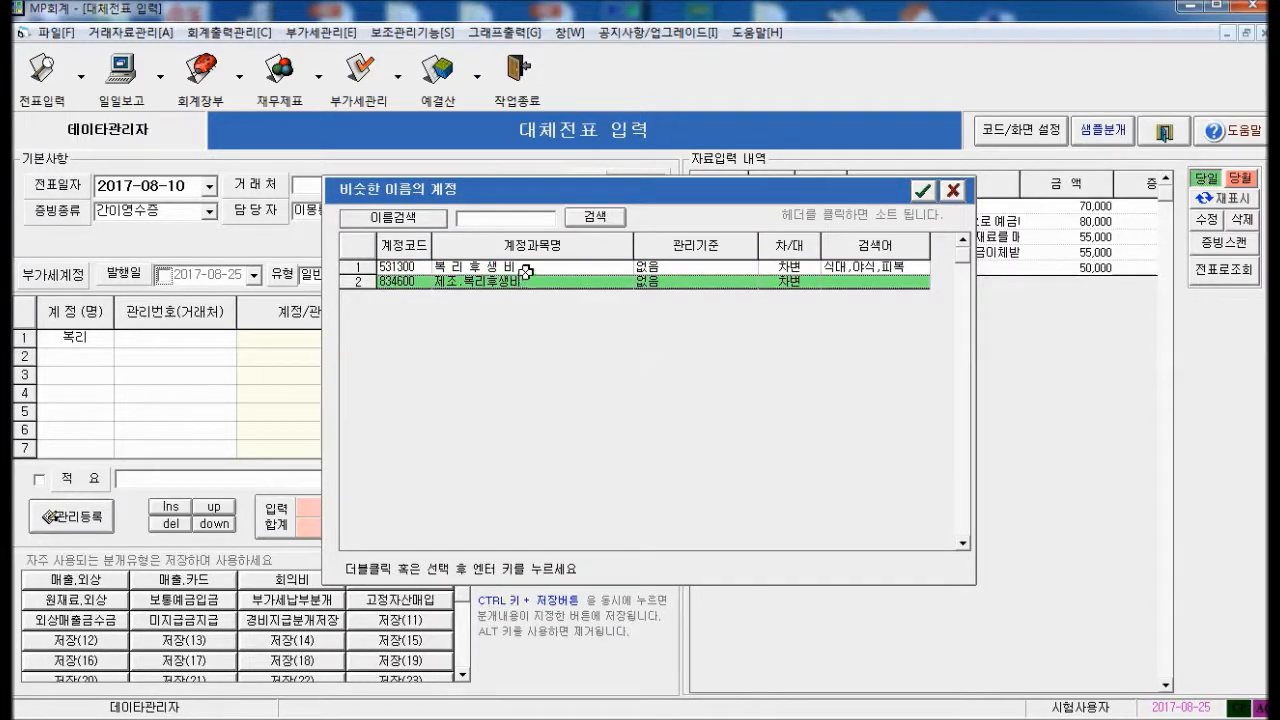
click(525, 271)
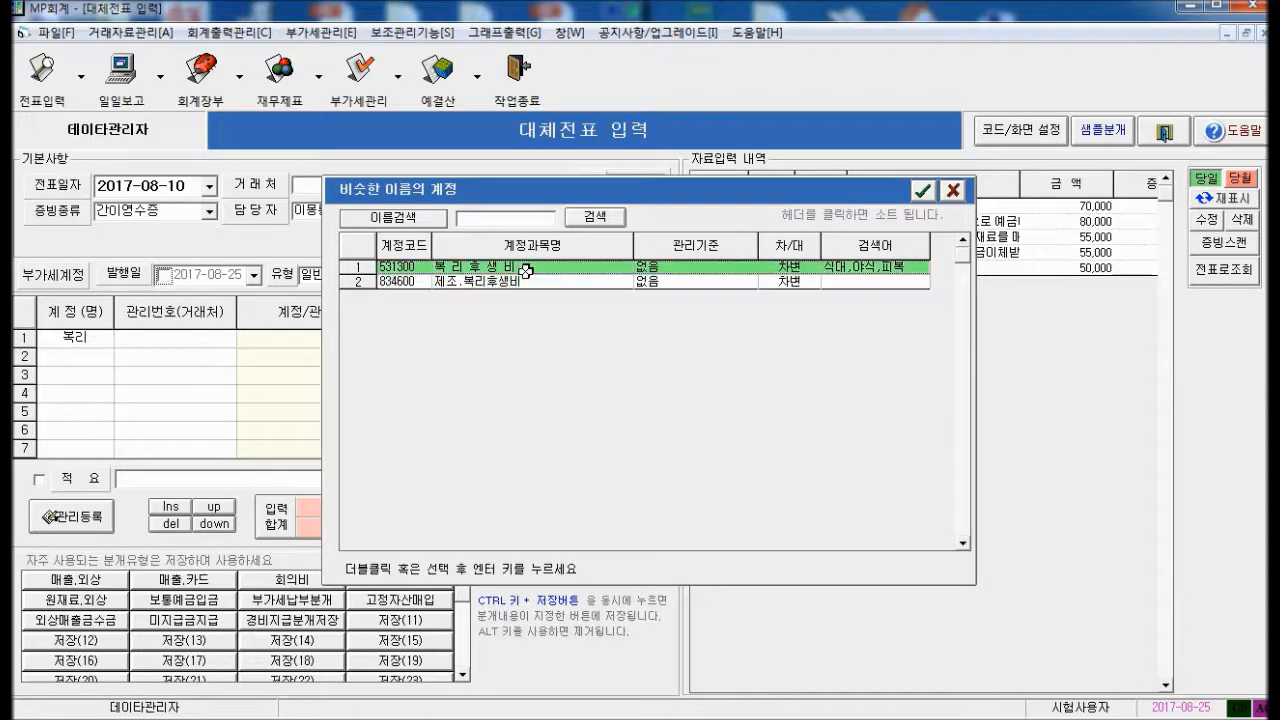
Debit 복리후생비 500 on two separate lines, finding the account through its search words
click(953, 192)
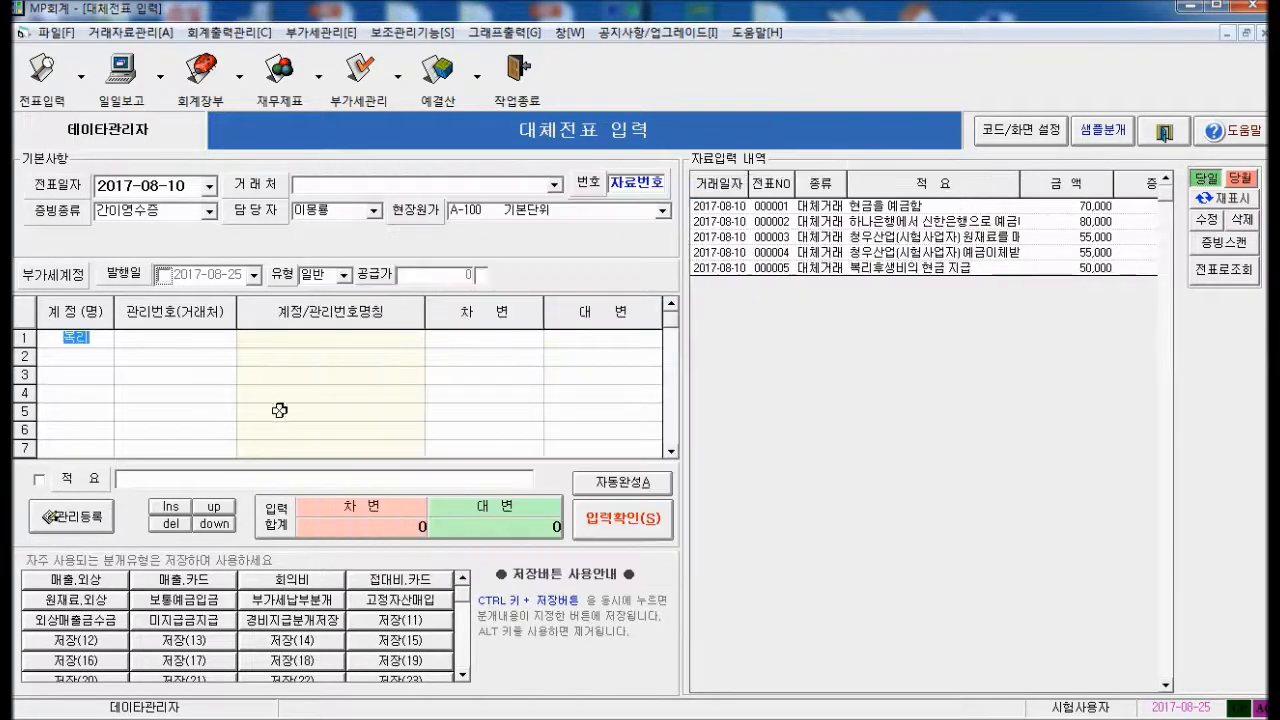
text(ㅅ대)
key(Return)
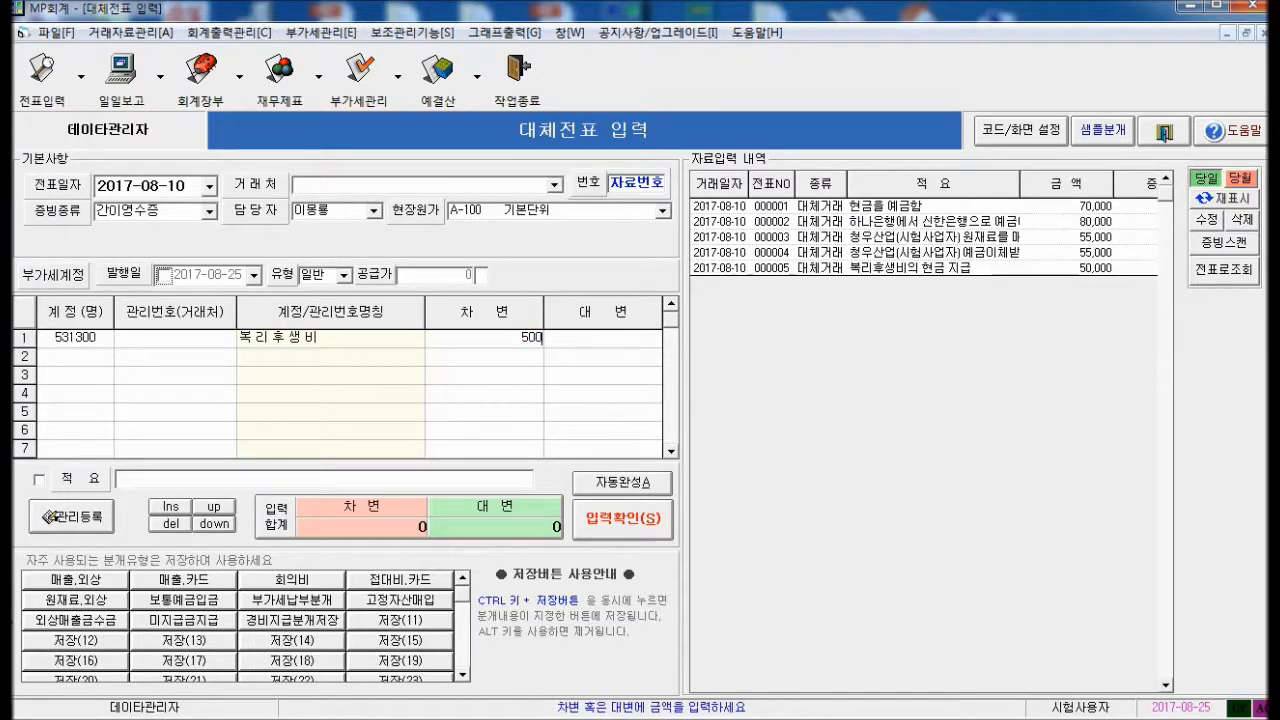
key(Return)
text(미)
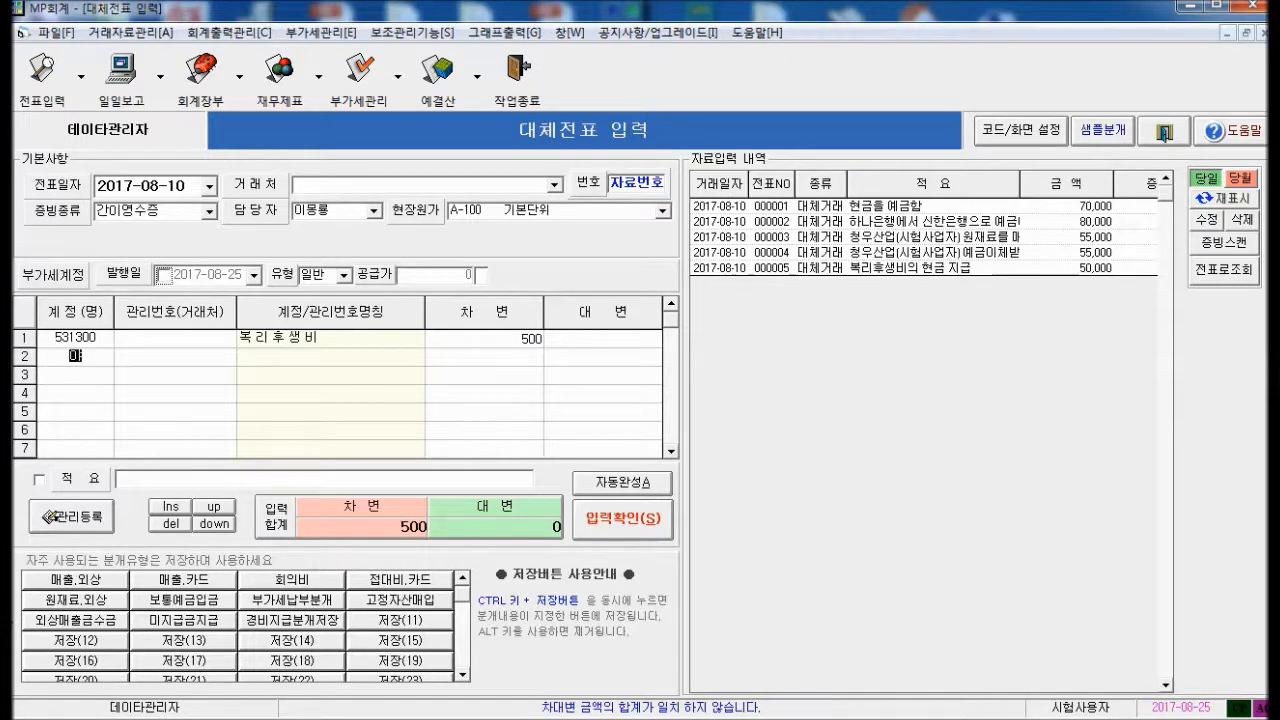
text(시)
key(Return)
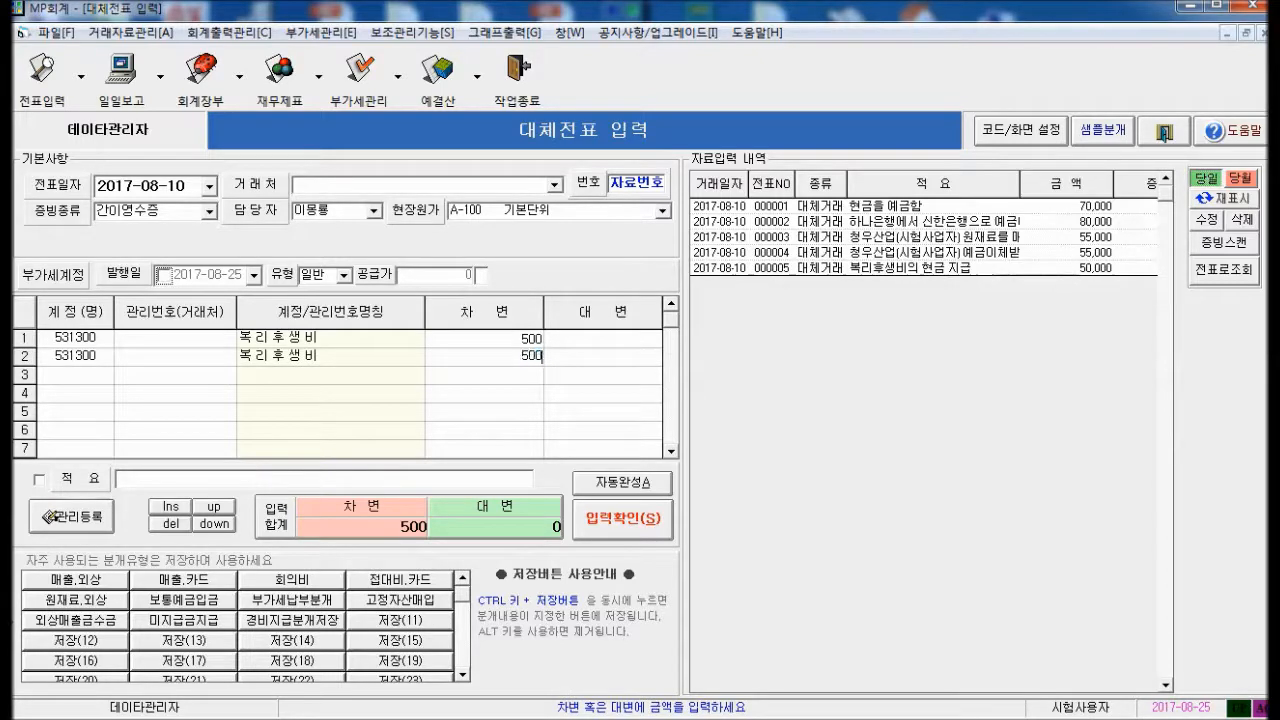
text(500)
key(Return)
Credit 현금 1,000, add the memo 검색어 입력 방식, and save as voucher 000006
text(현    금)
key(Return)
key(Return)
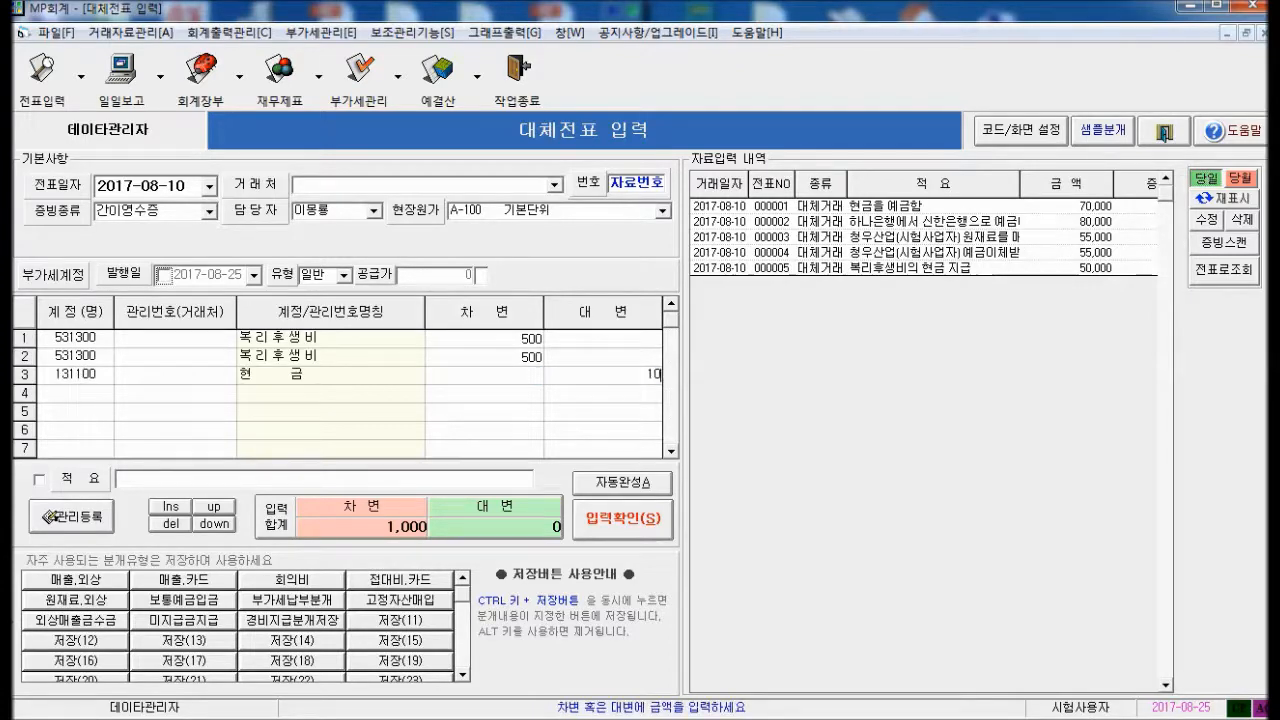
key(Return)
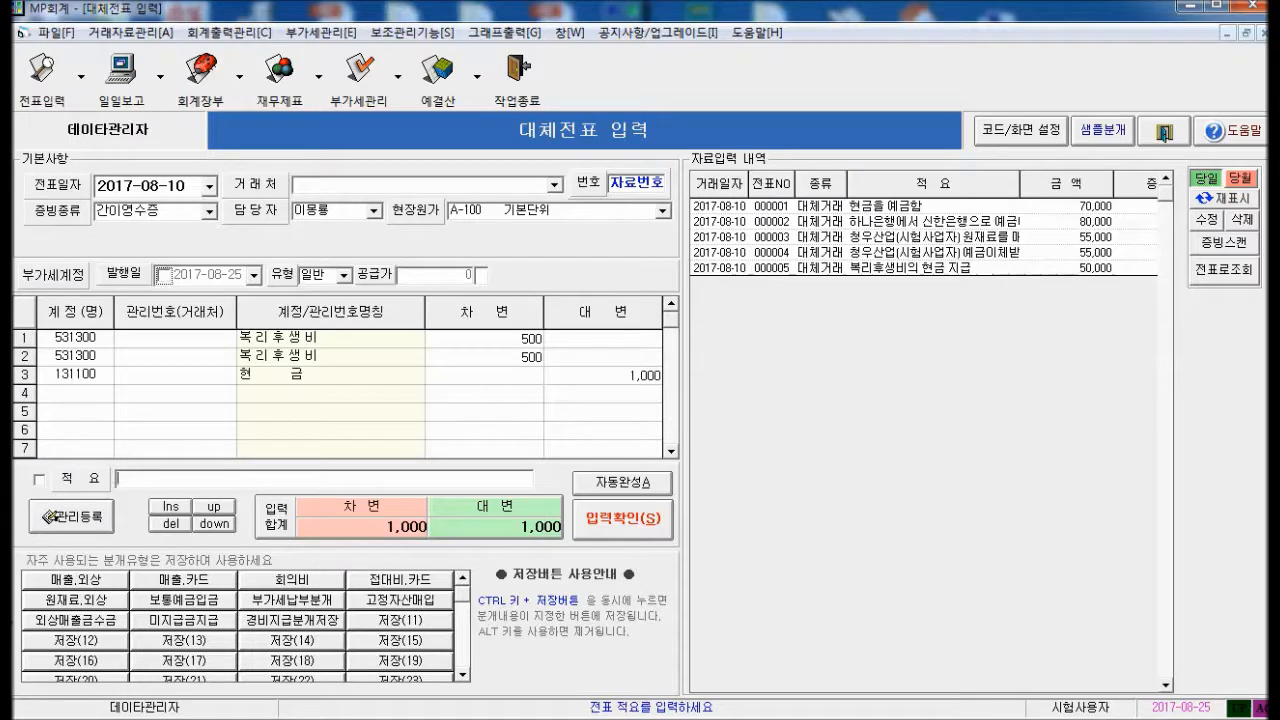
text(검ㅅ)
text(이)
text( 입력)
text( 방ㅅ)
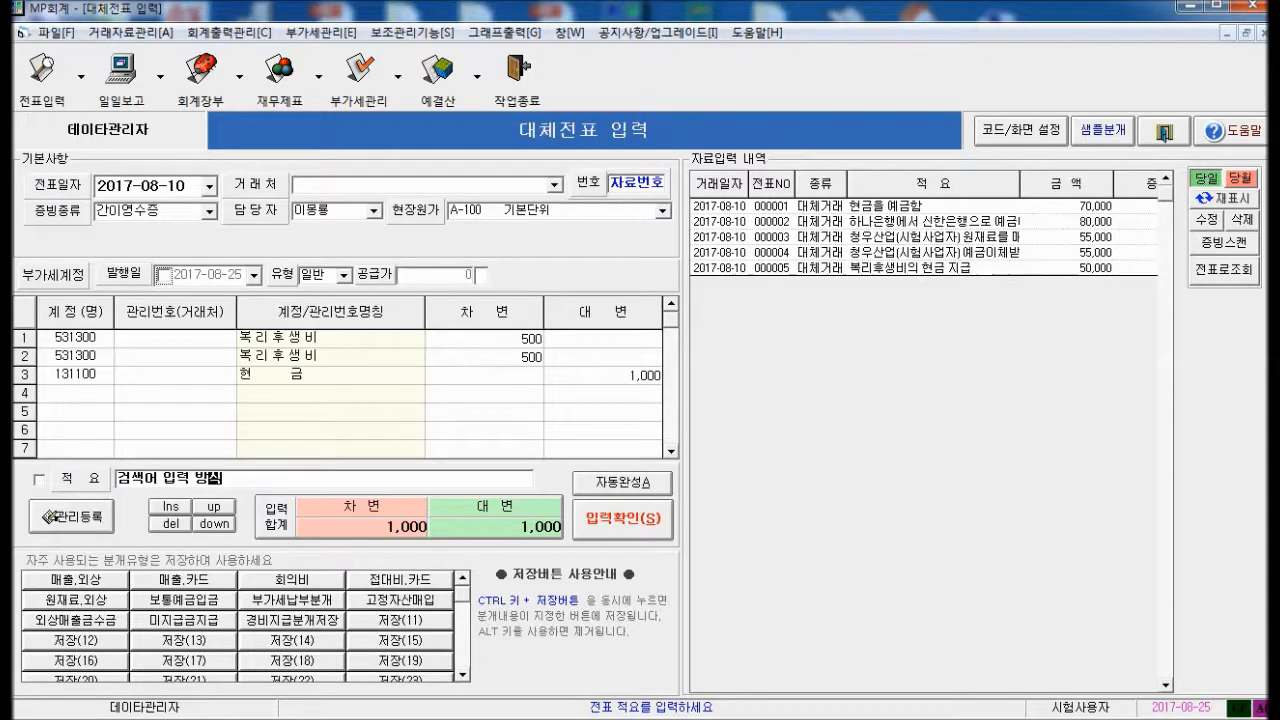
key(Return)
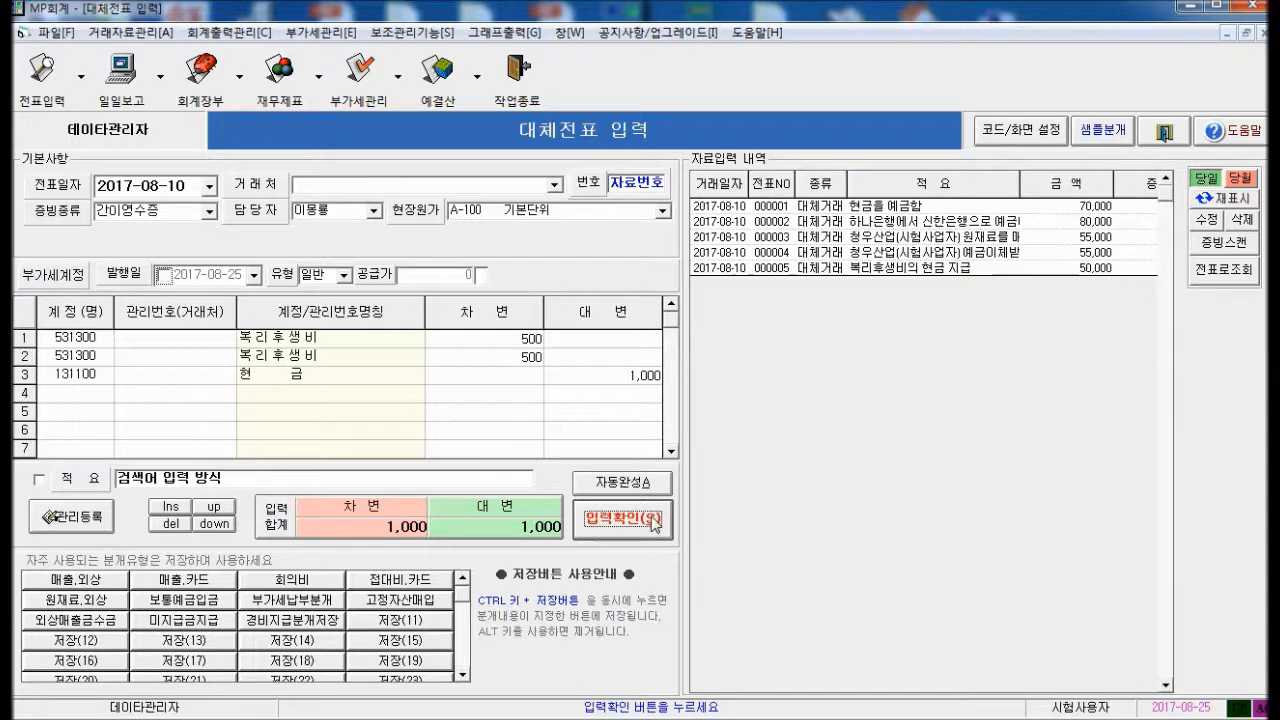
click(645, 524)
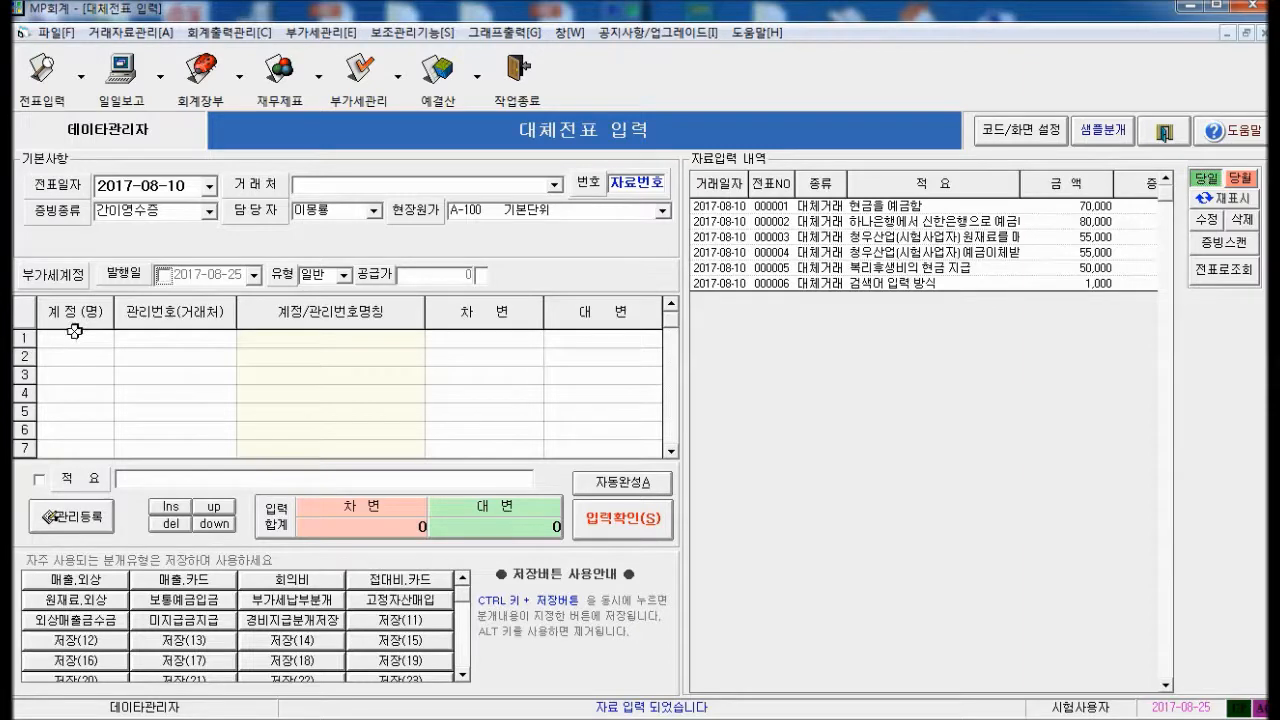
Open 코드종합관리 from the 파일 menu and show the ACACCD account code list
click(49, 33)
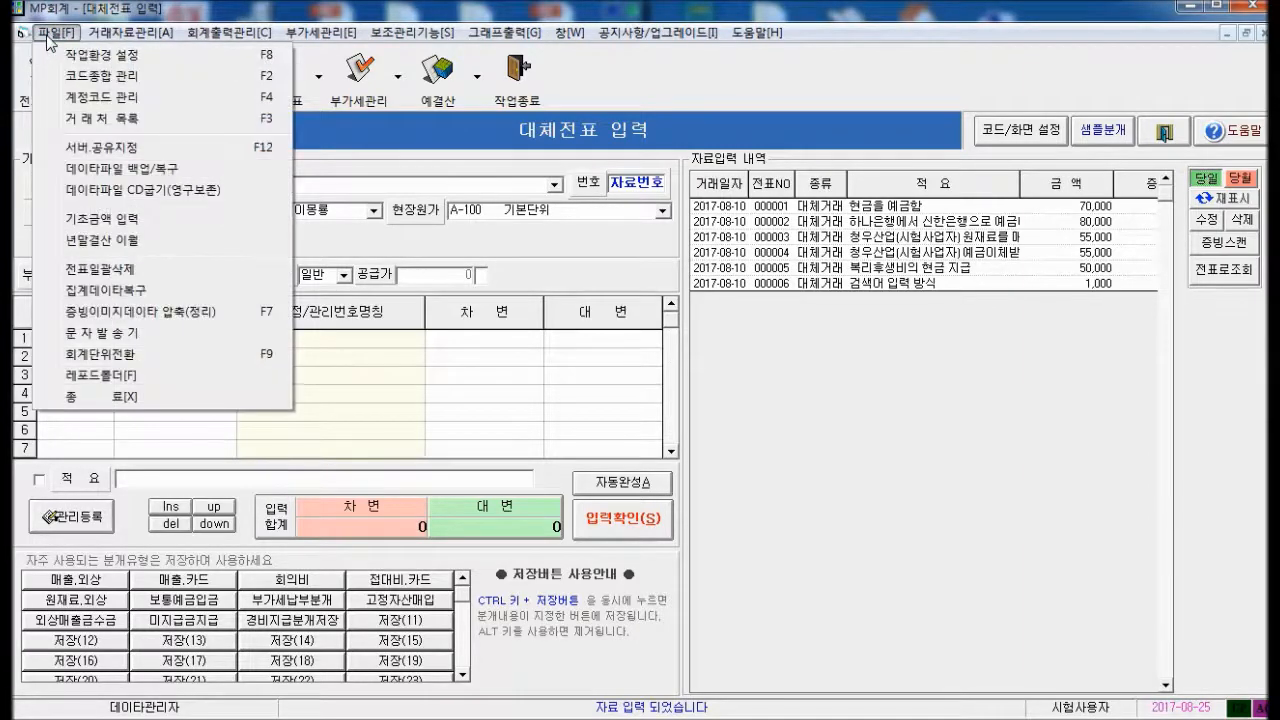
click(77, 76)
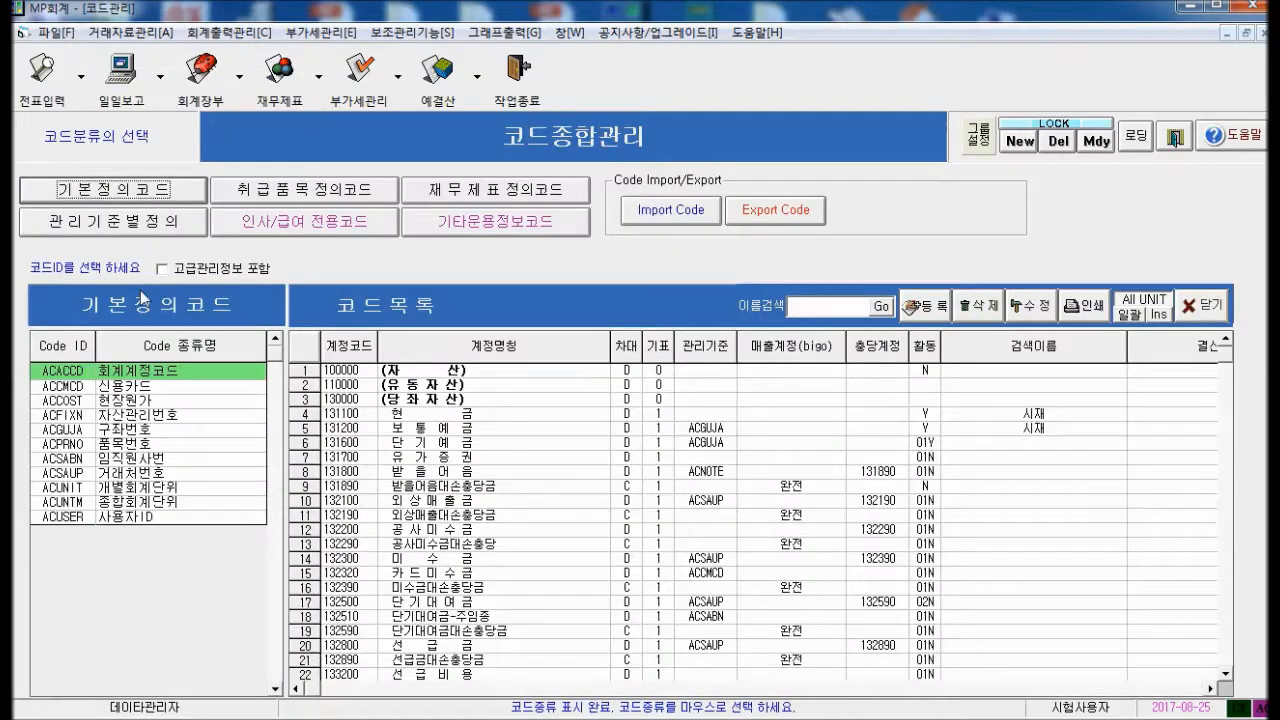
click(170, 373)
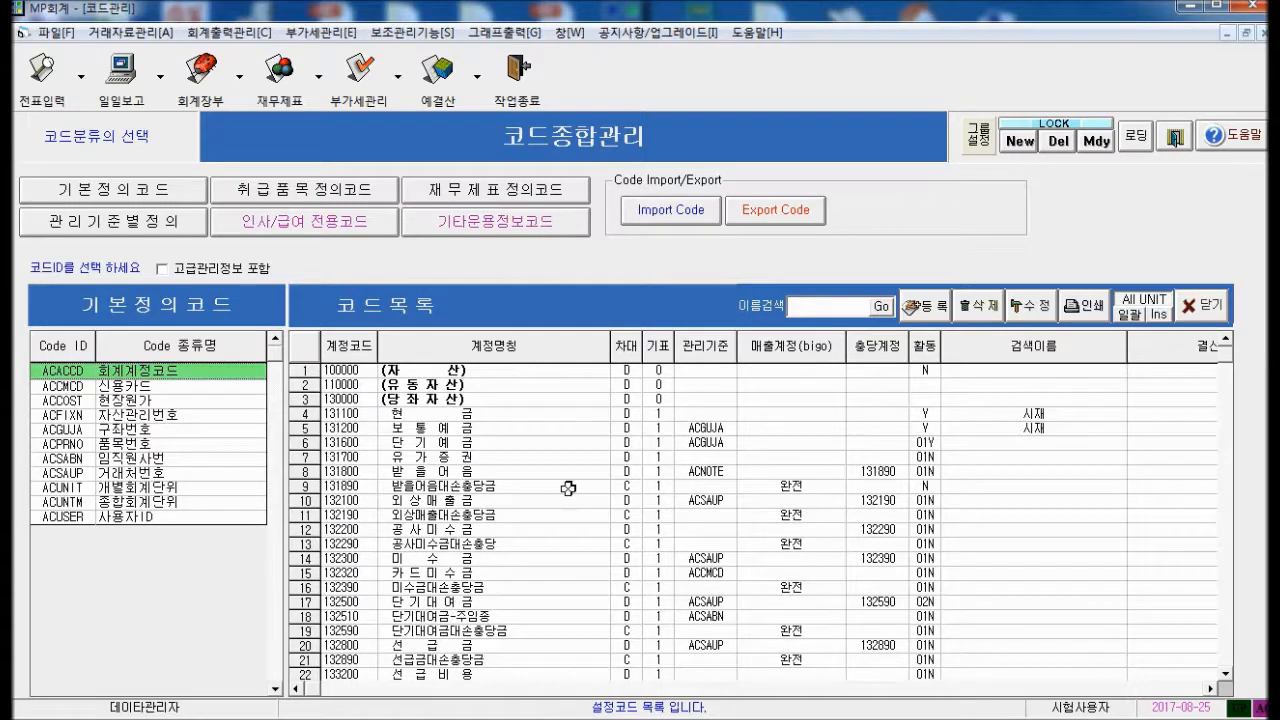
click(440, 427)
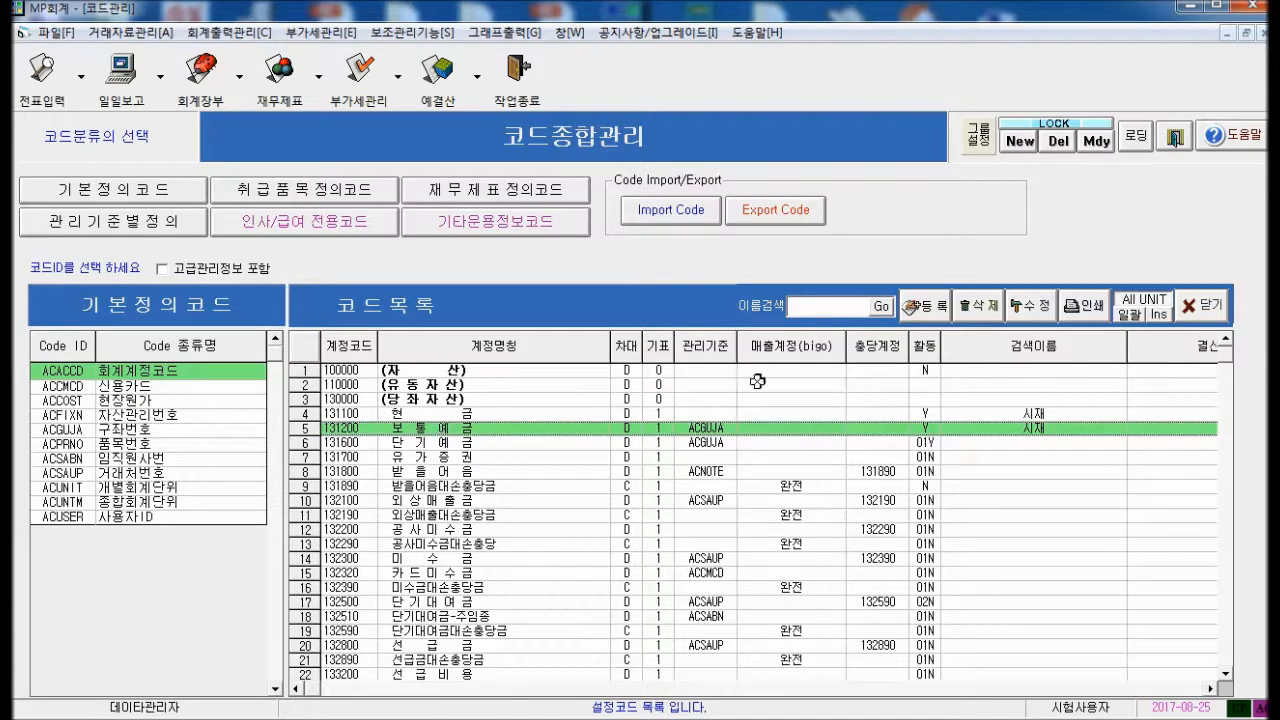
Narrow the 매출계정 and 검색이름 columns of the account list
drag(846, 346, 829, 346)
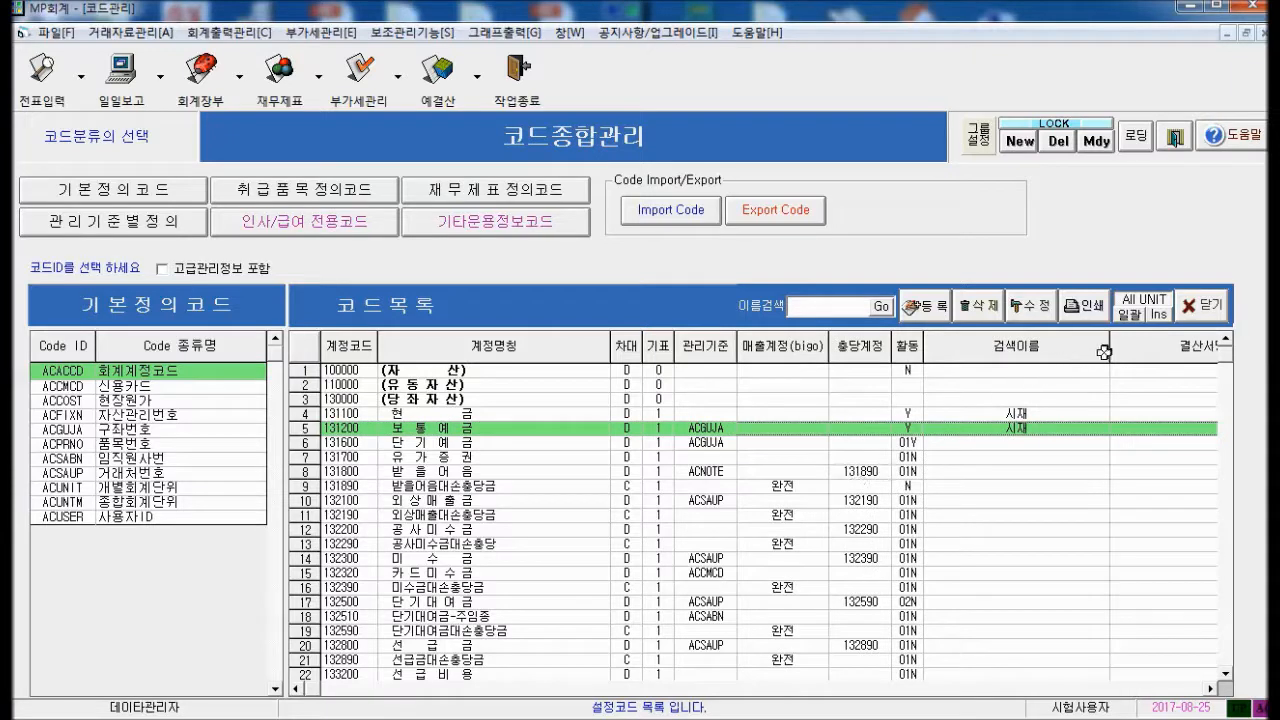
drag(1110, 352, 1062, 372)
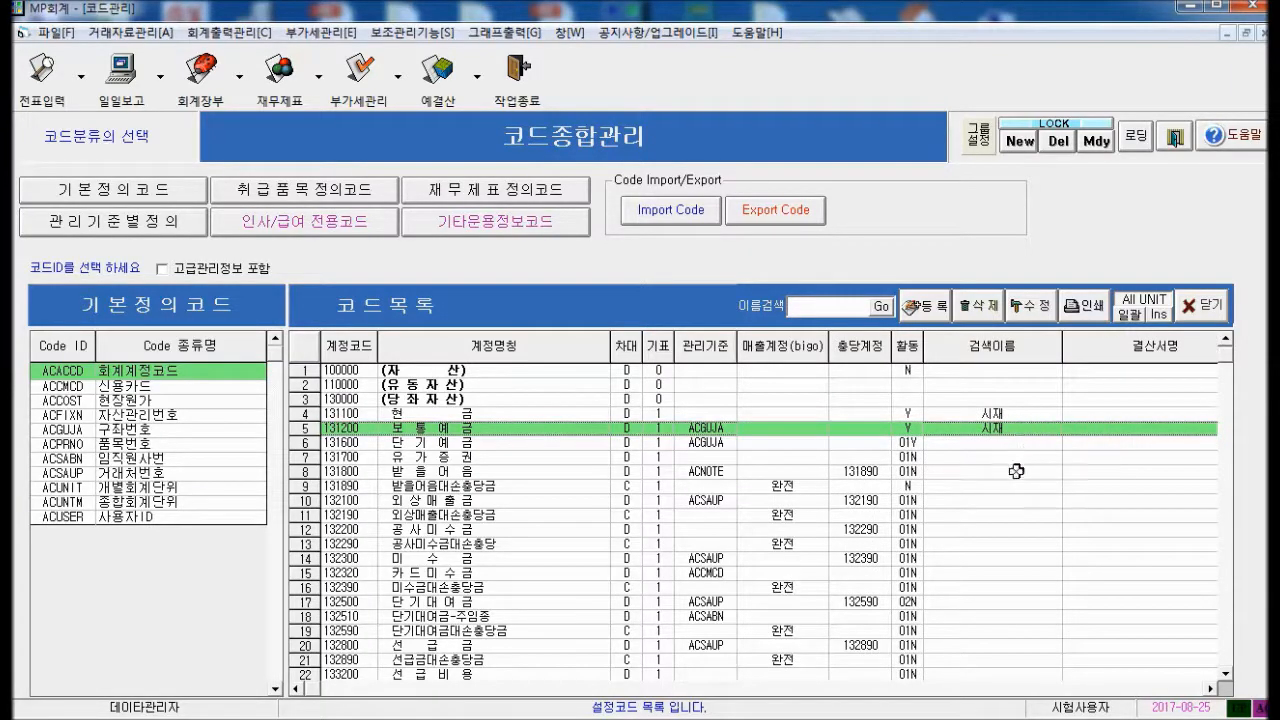
drag(1064, 352, 1046, 362)
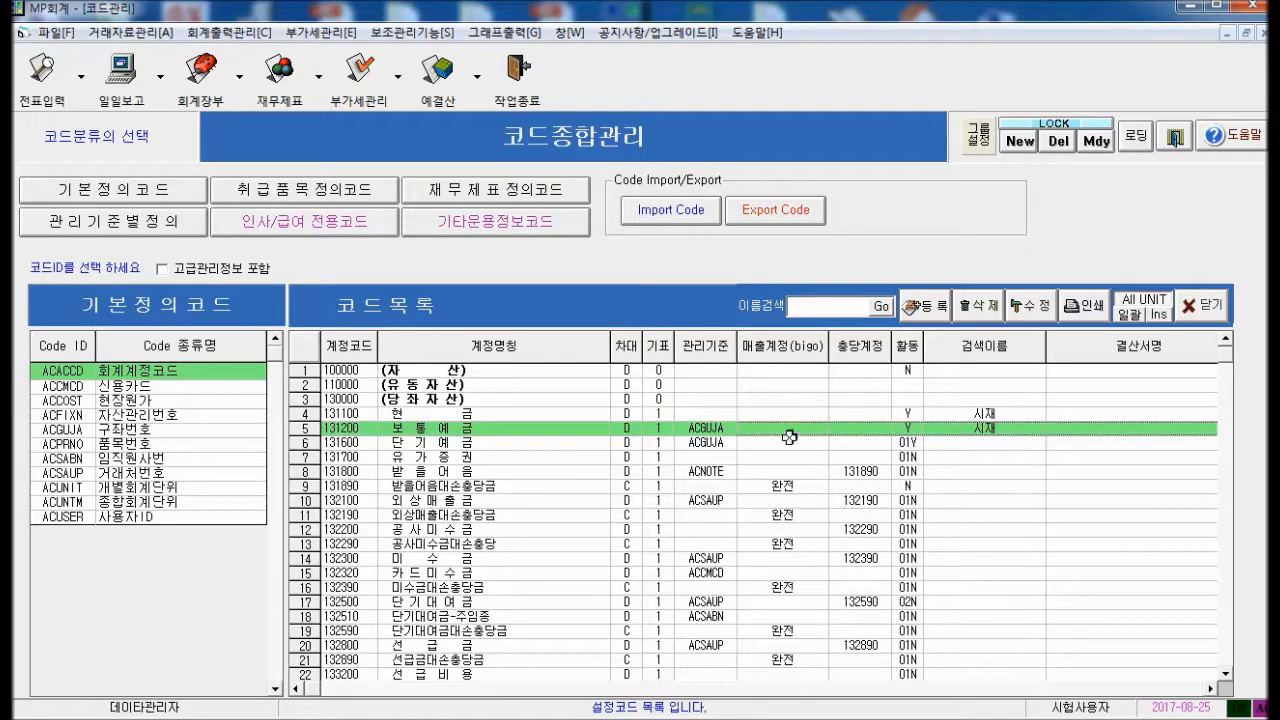
drag(827, 348, 810, 349)
click(929, 582)
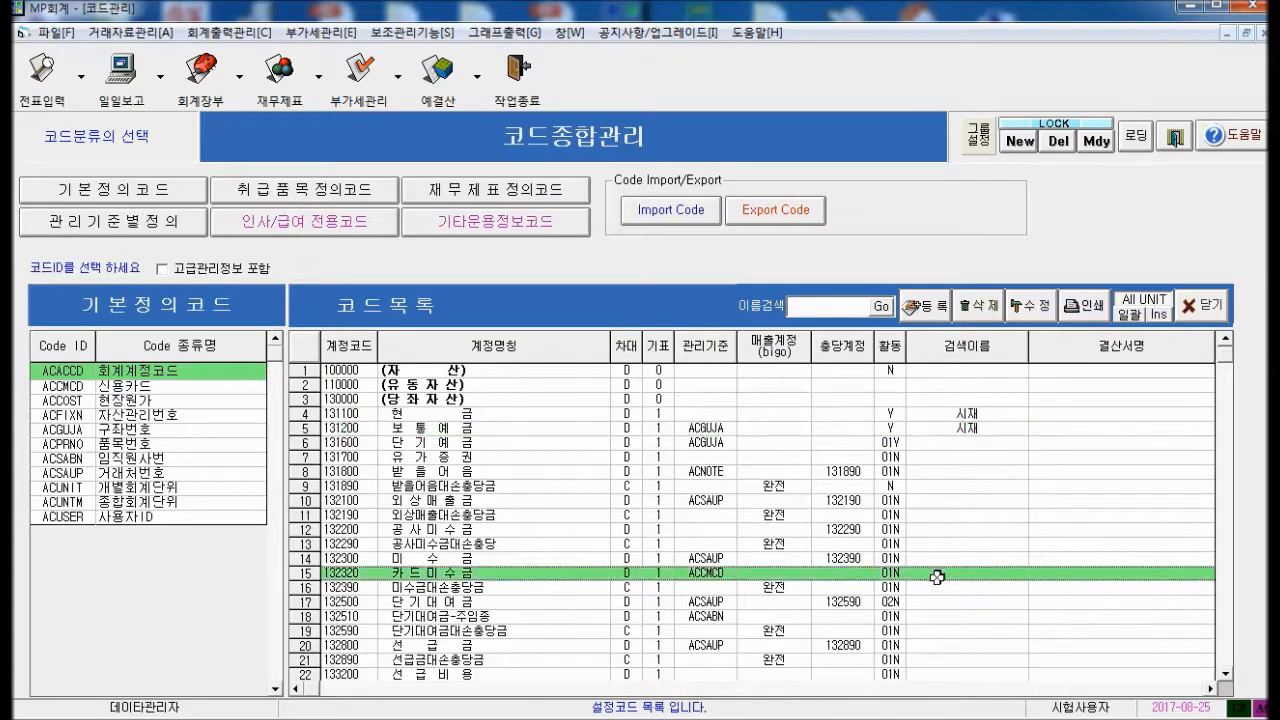
scroll(938, 600, down, 11)
scroll(951, 620, down, 4)
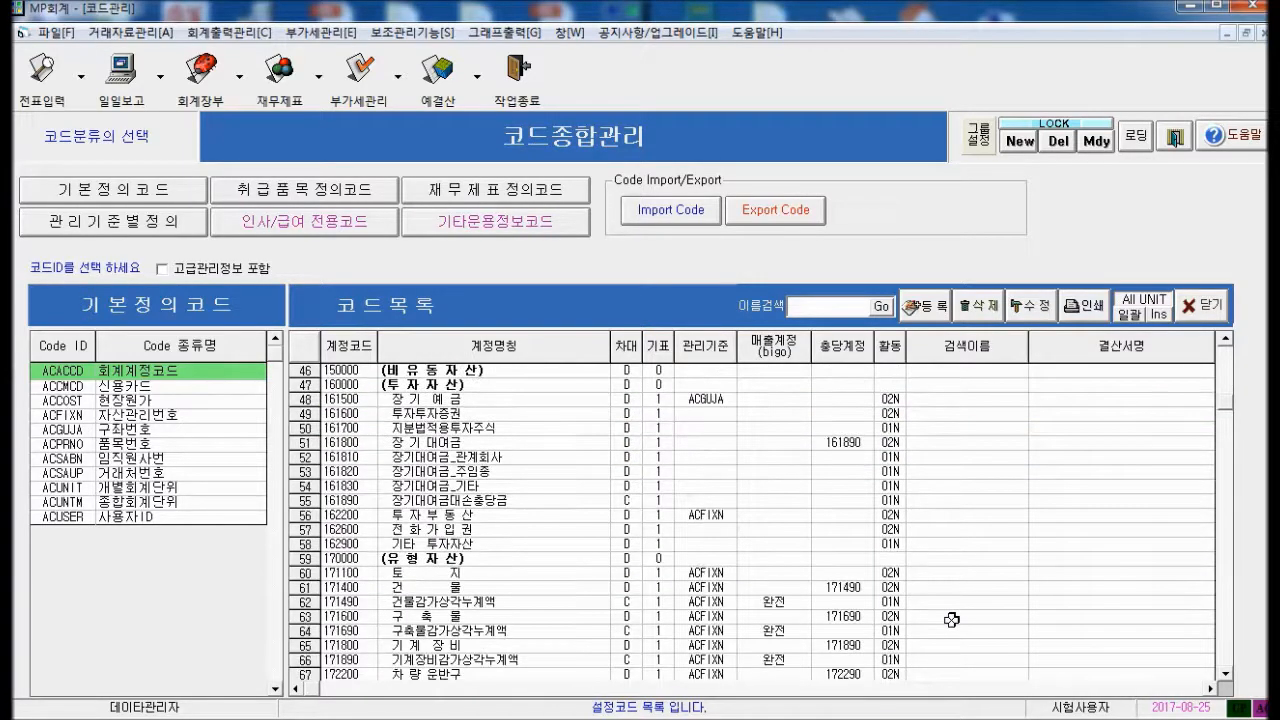
scroll(940, 612, down, 5)
scroll(560, 470, down, 10)
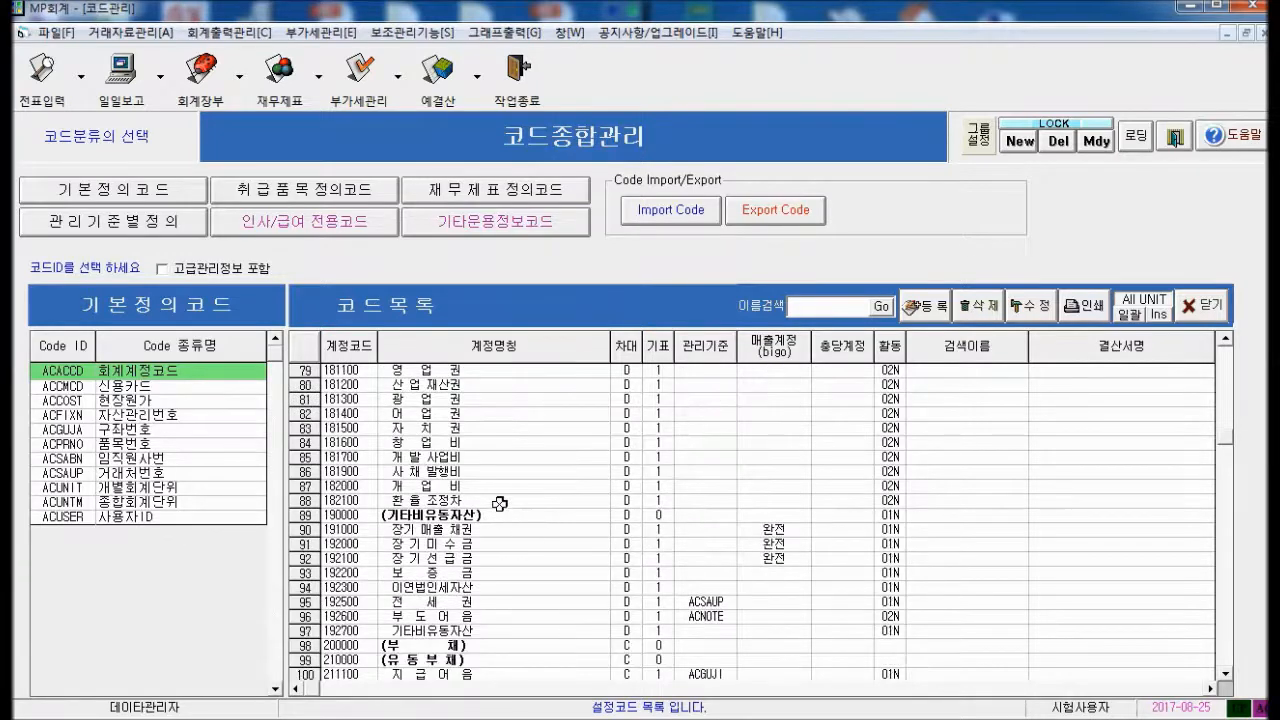
scroll(496, 484, down, 3)
scroll(490, 490, up, 3)
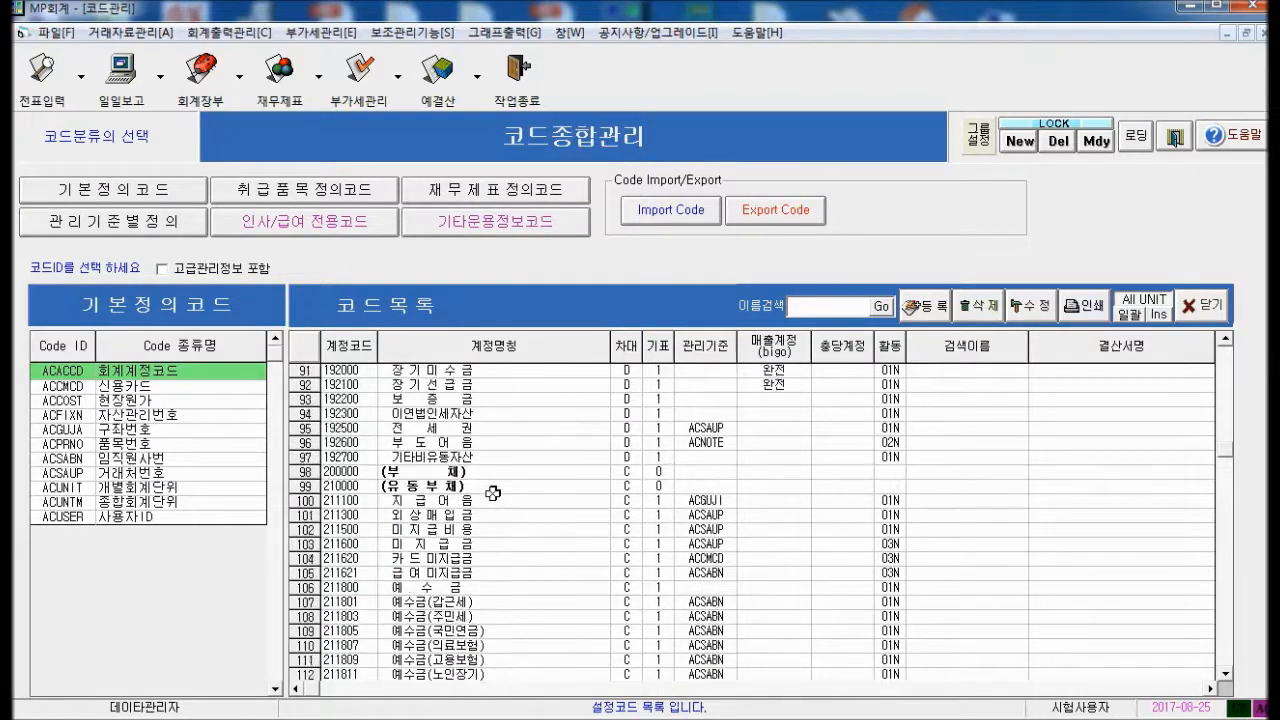
click(366, 472)
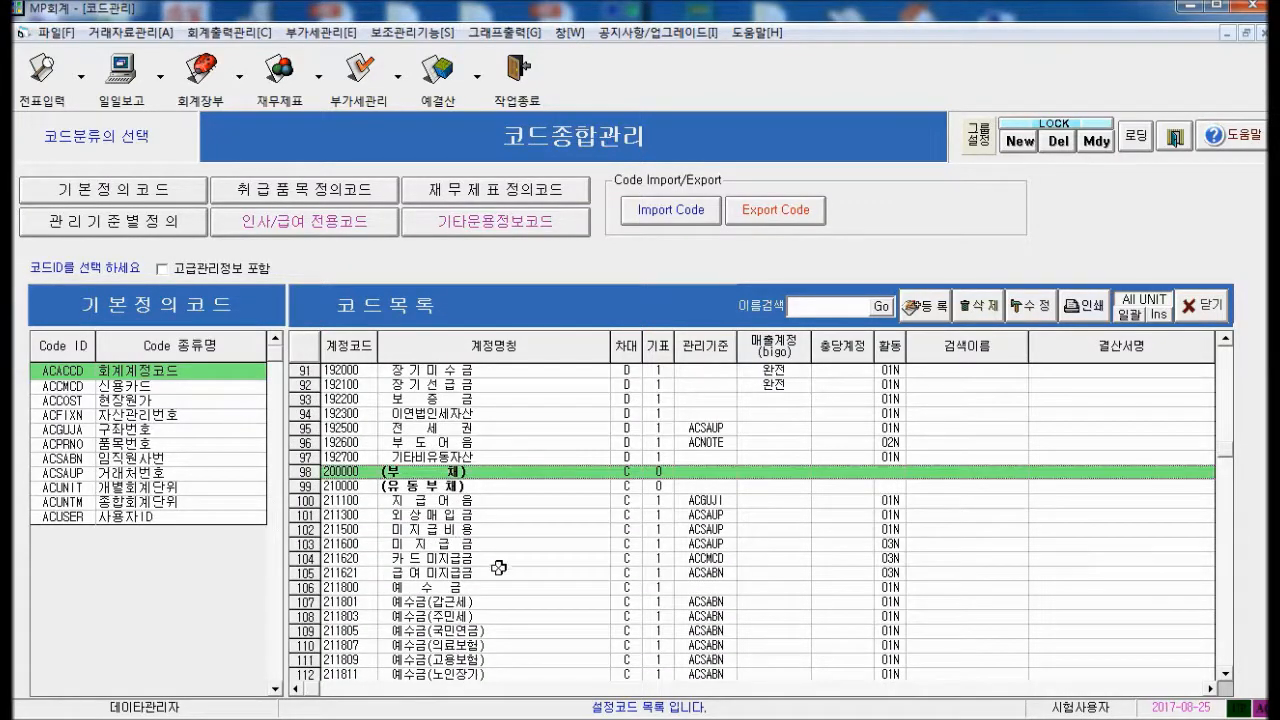
scroll(500, 585, down, 3)
scroll(521, 611, down, 12)
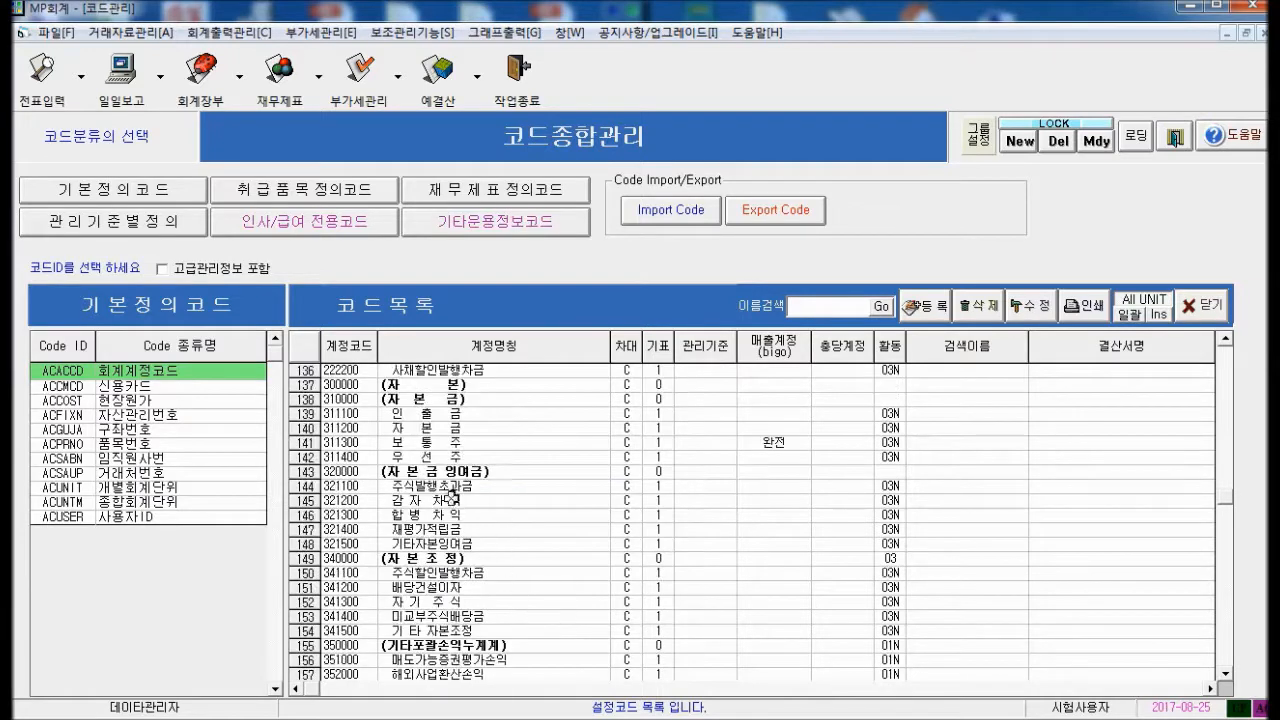
scroll(487, 521, down, 10)
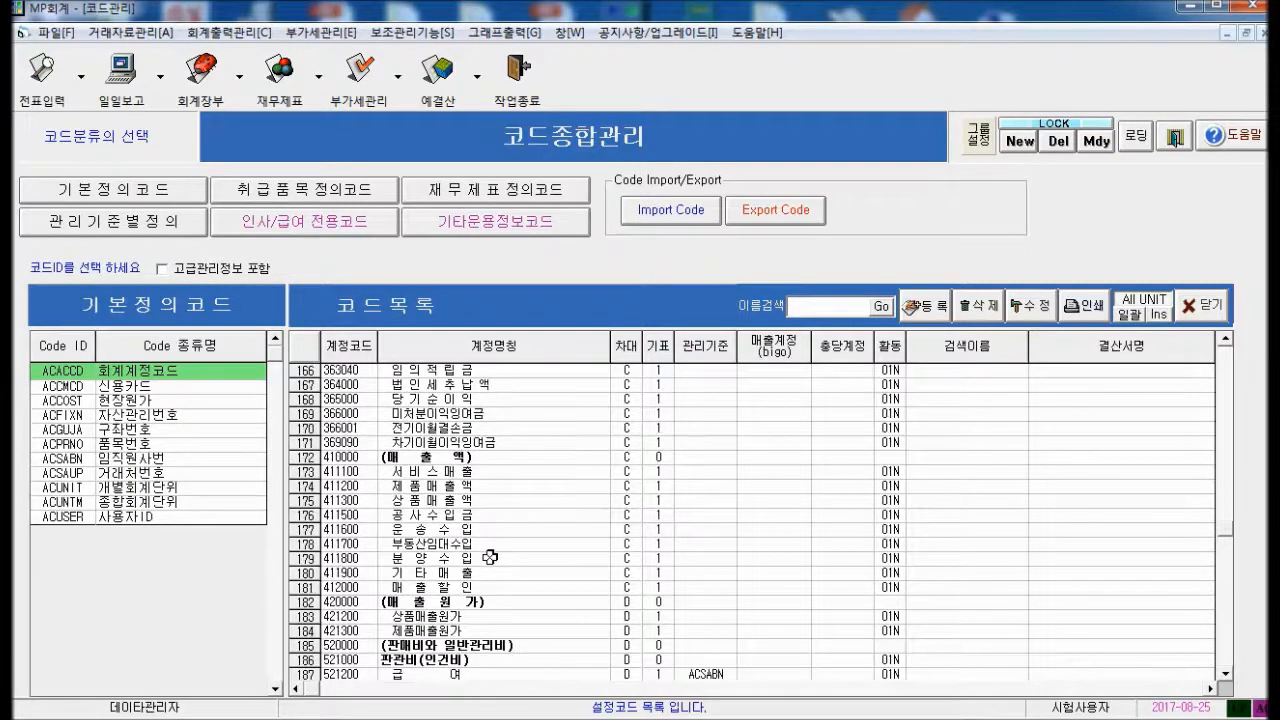
click(380, 457)
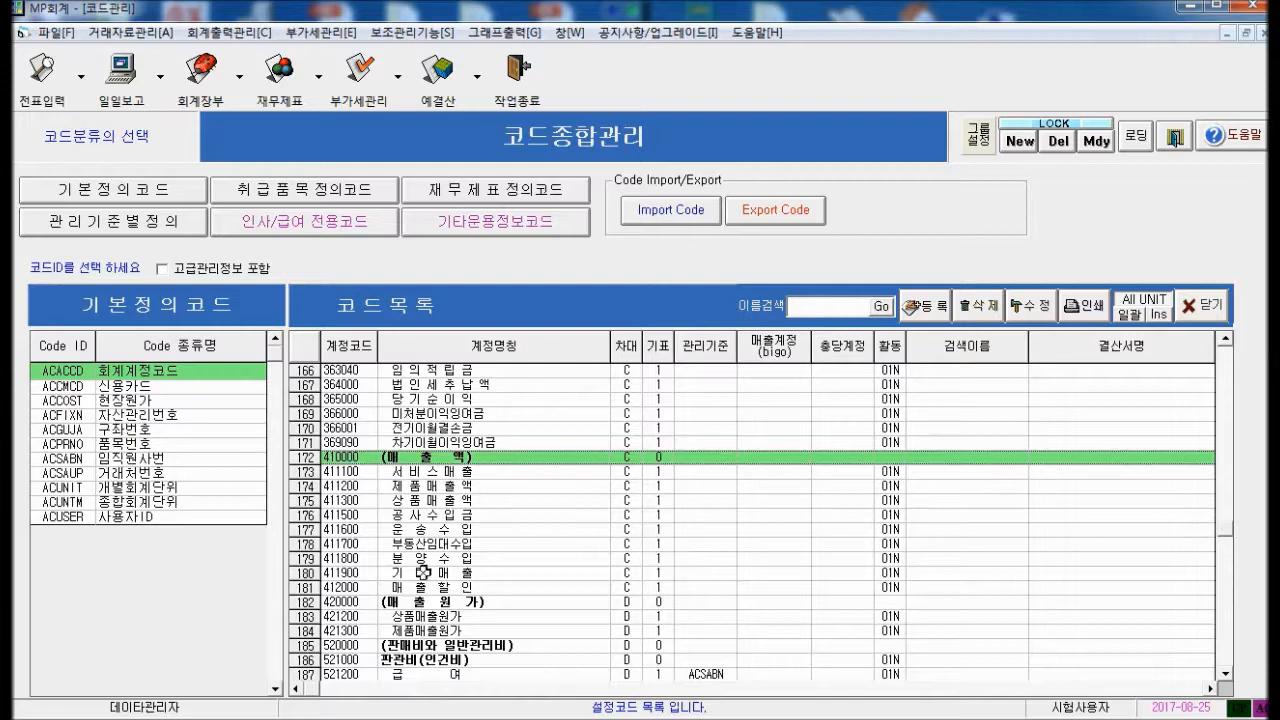
scroll(426, 572, down, 3)
scroll(427, 575, down, 1)
click(383, 432)
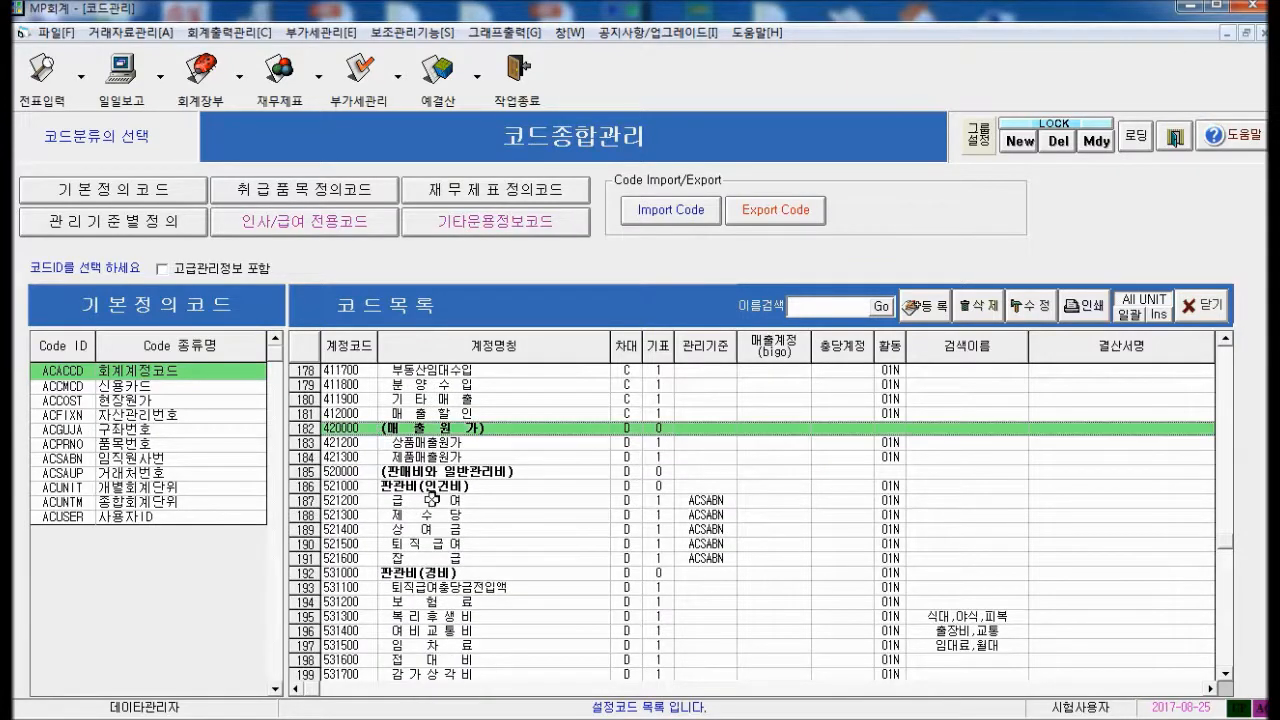
click(392, 470)
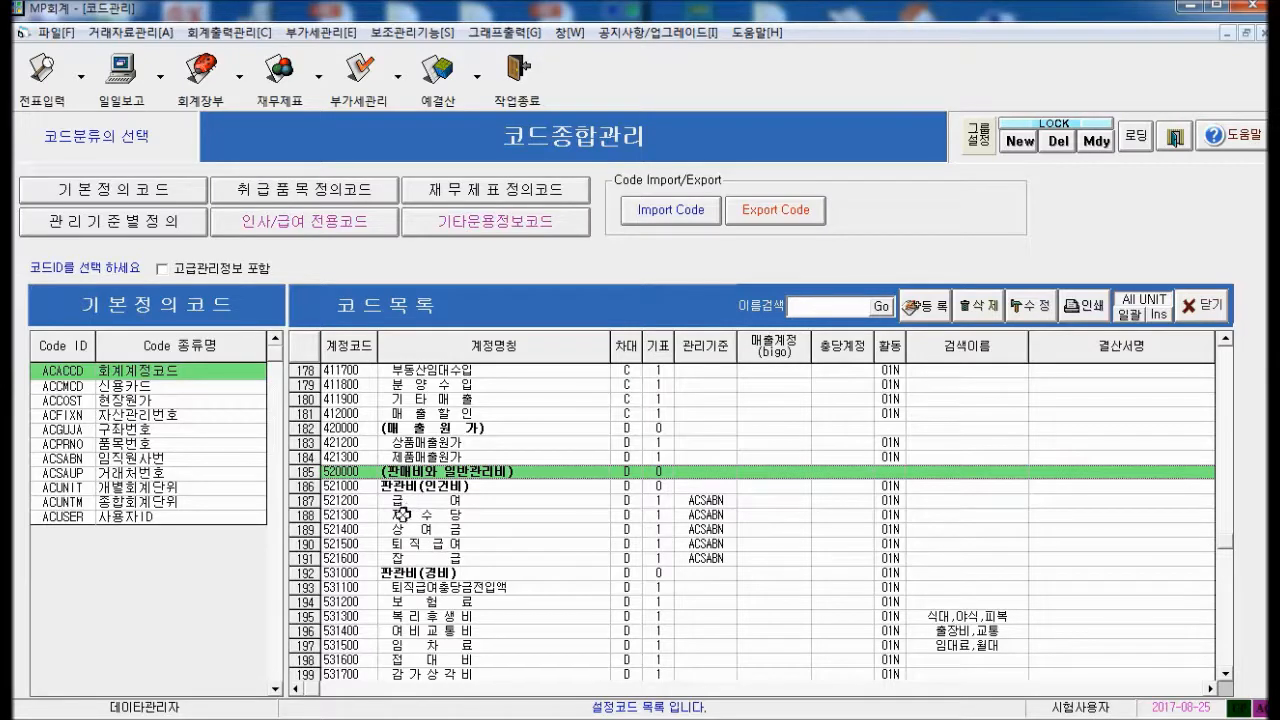
click(398, 502)
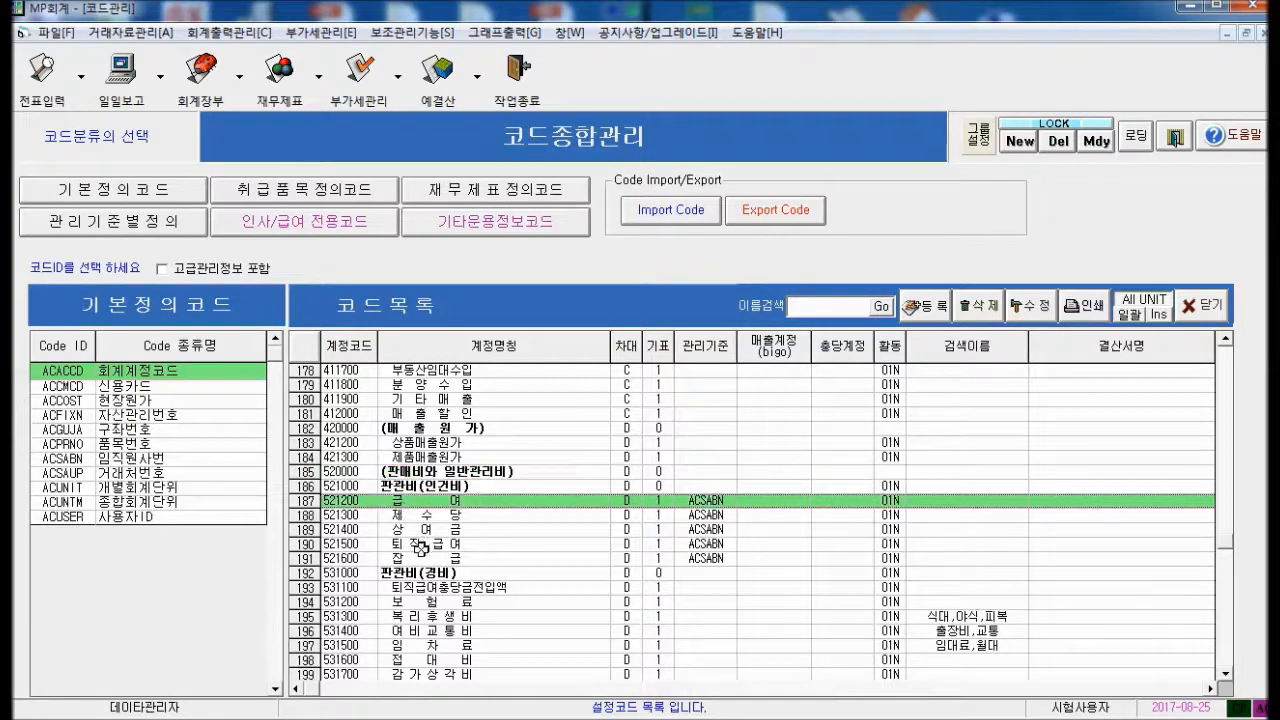
click(407, 559)
click(420, 631)
scroll(502, 664, down, 5)
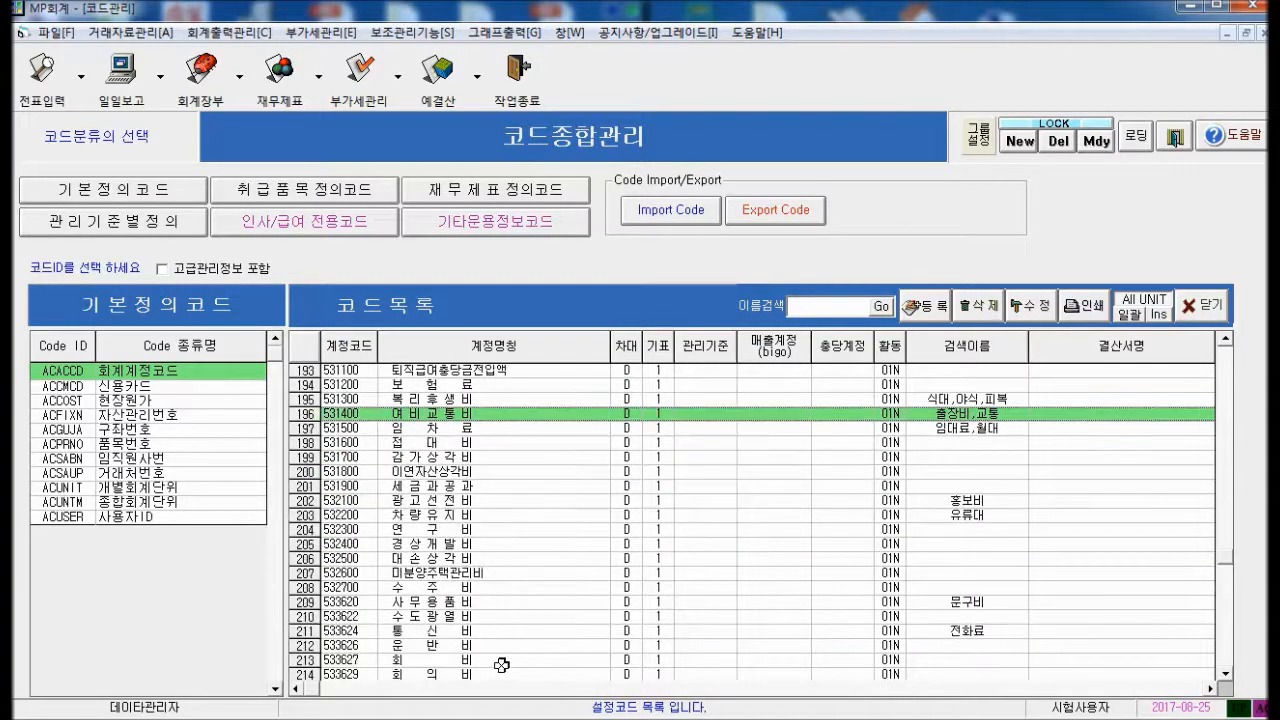
click(430, 401)
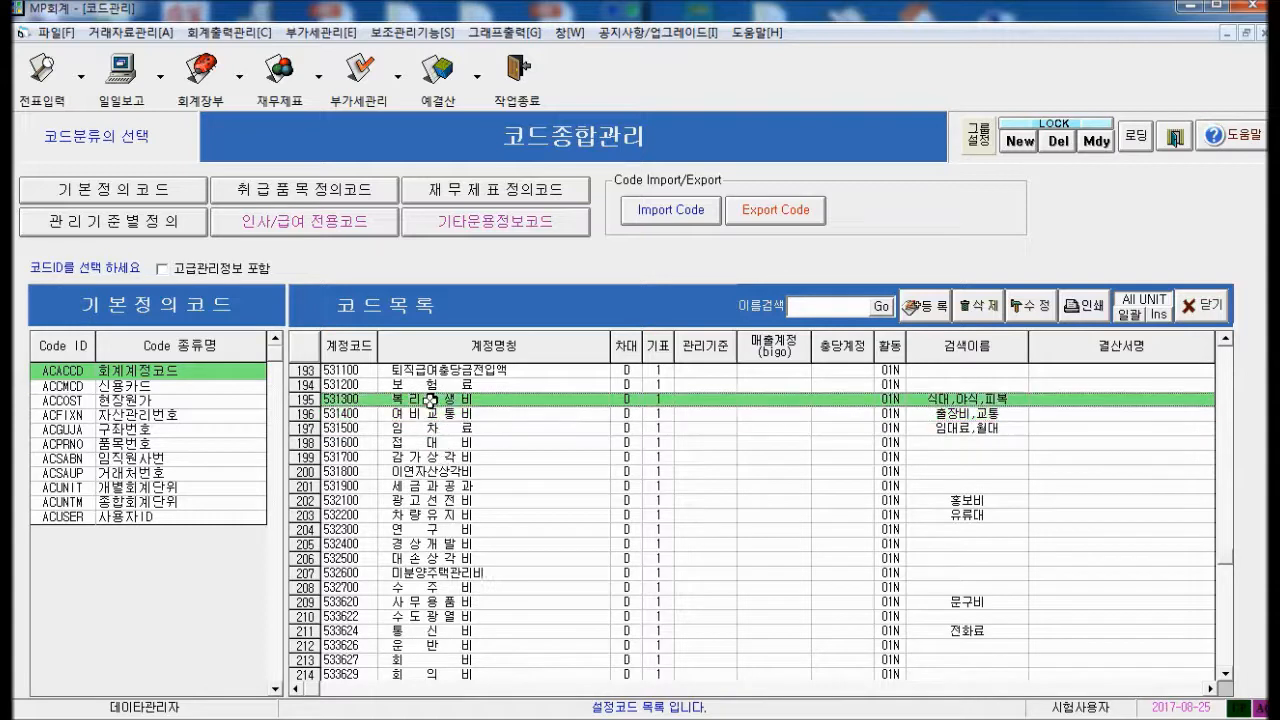
click(962, 414)
click(948, 431)
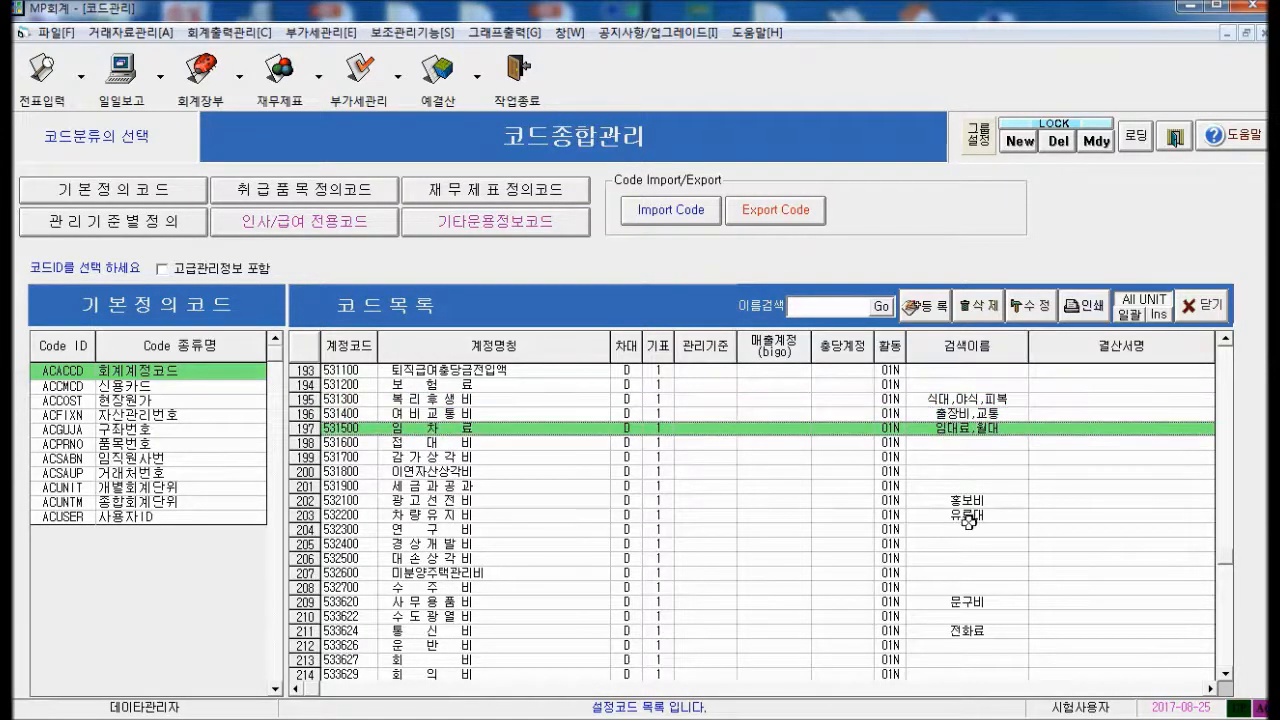
click(967, 587)
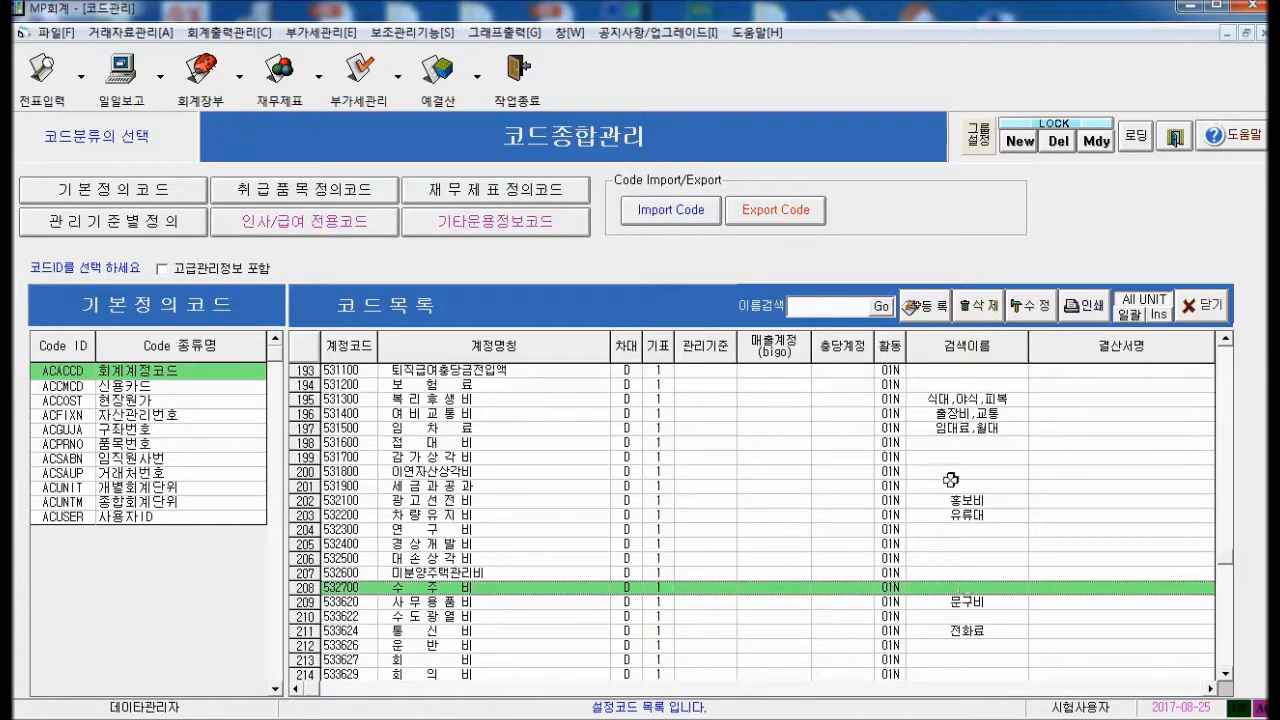
click(932, 400)
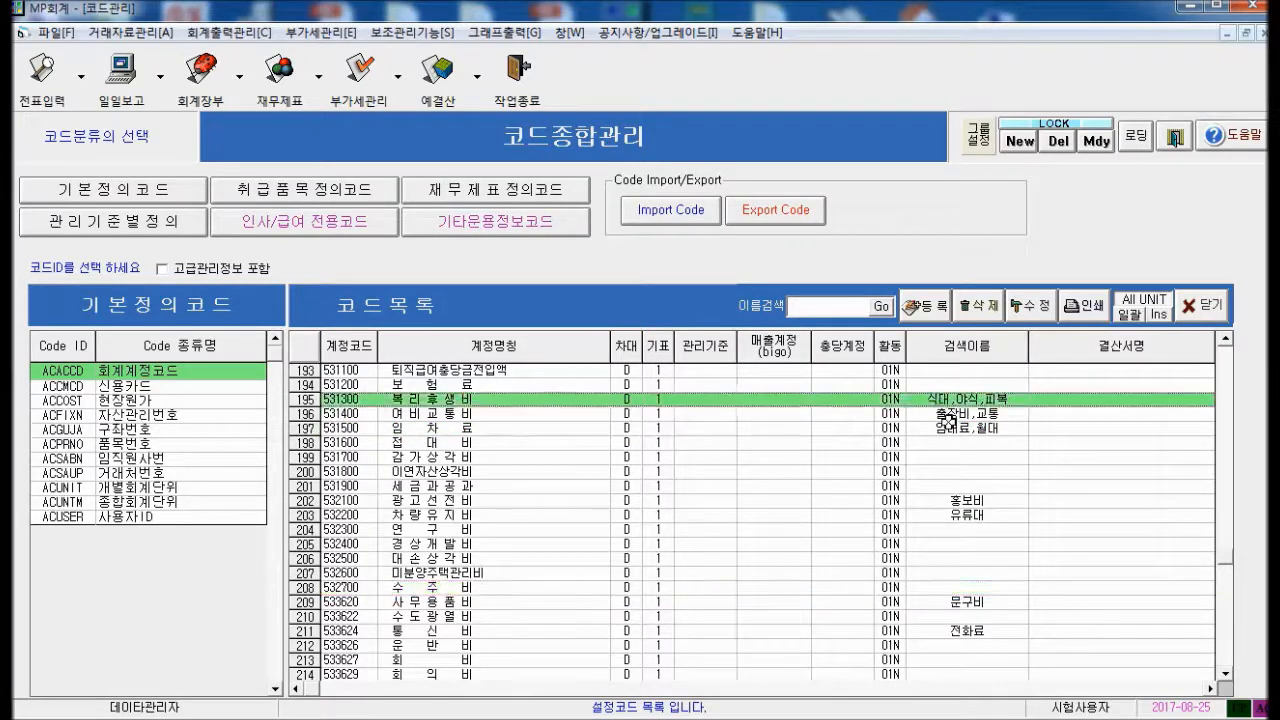
click(948, 414)
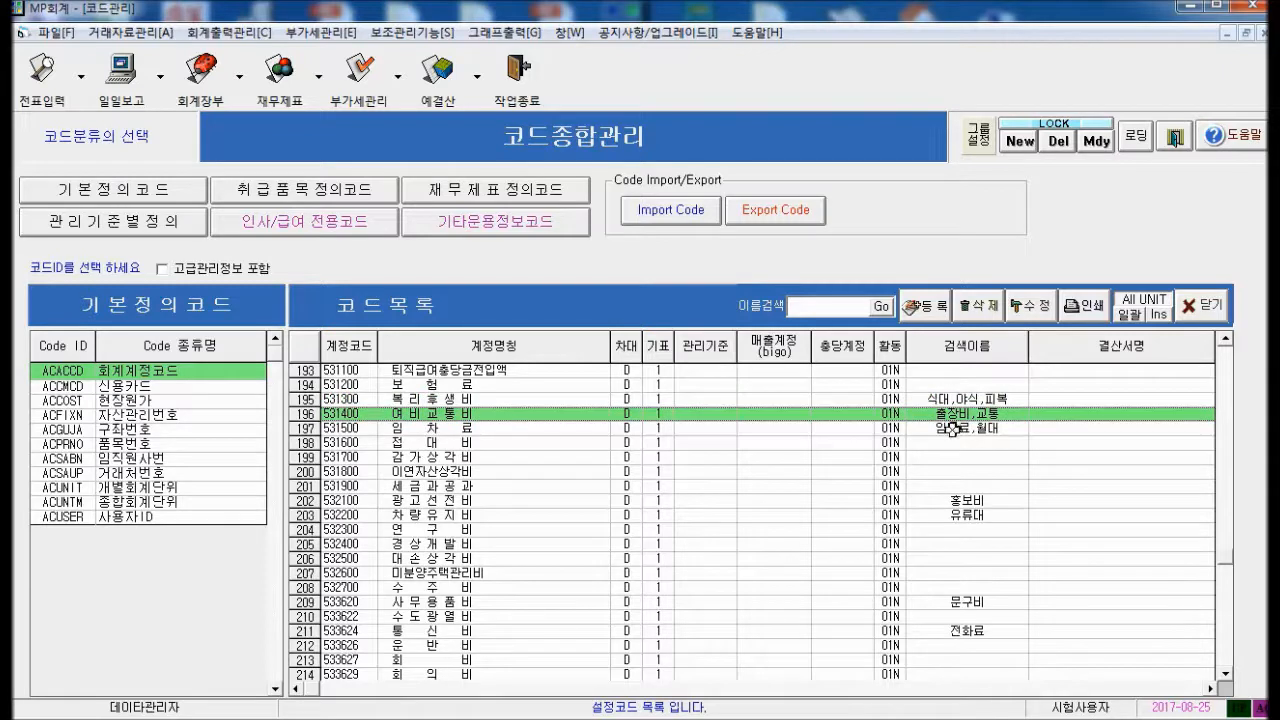
click(955, 427)
click(957, 414)
Change 사무용품비's search name to 문구비,문방구, then close 코드종합관리
click(957, 605)
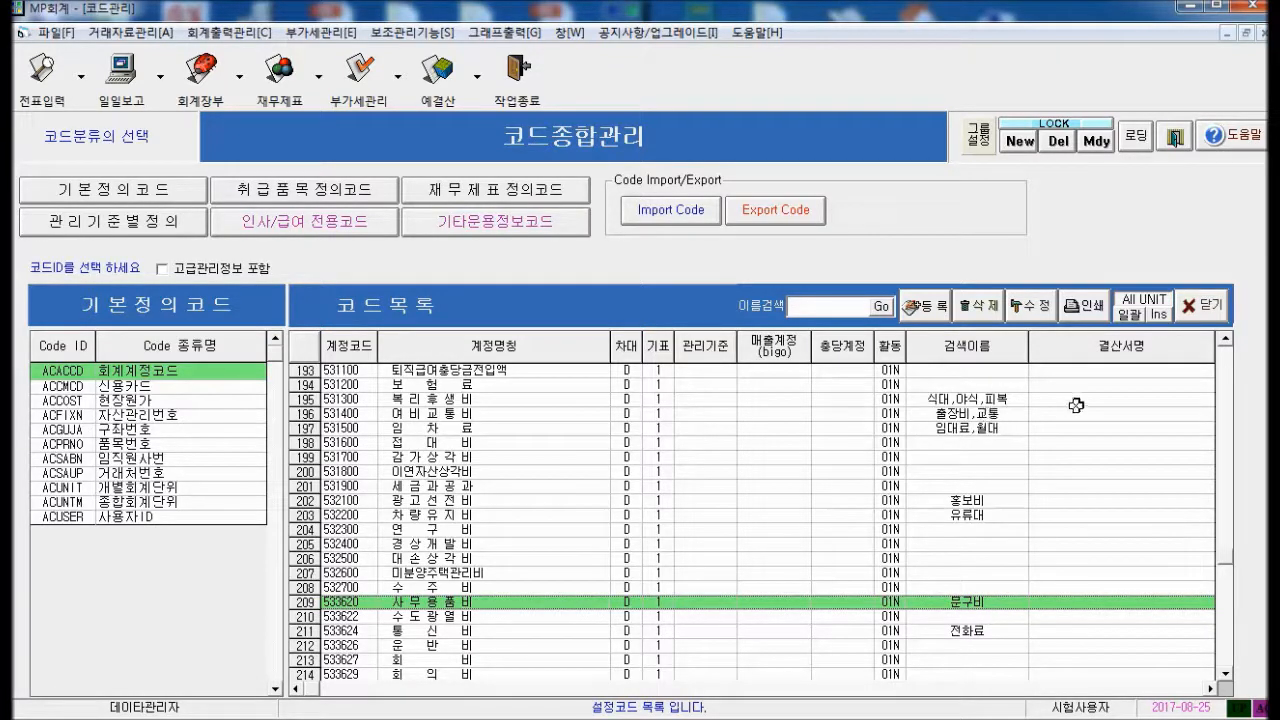
click(1131, 316)
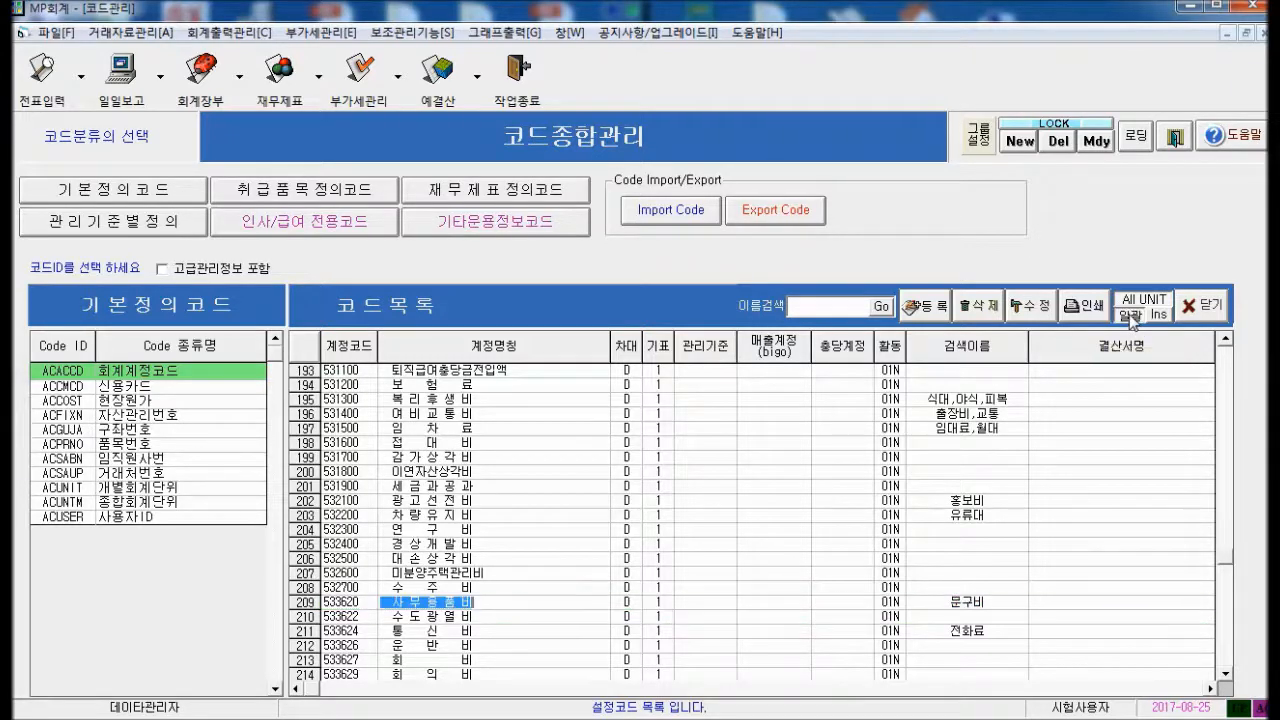
click(996, 603)
click(996, 604)
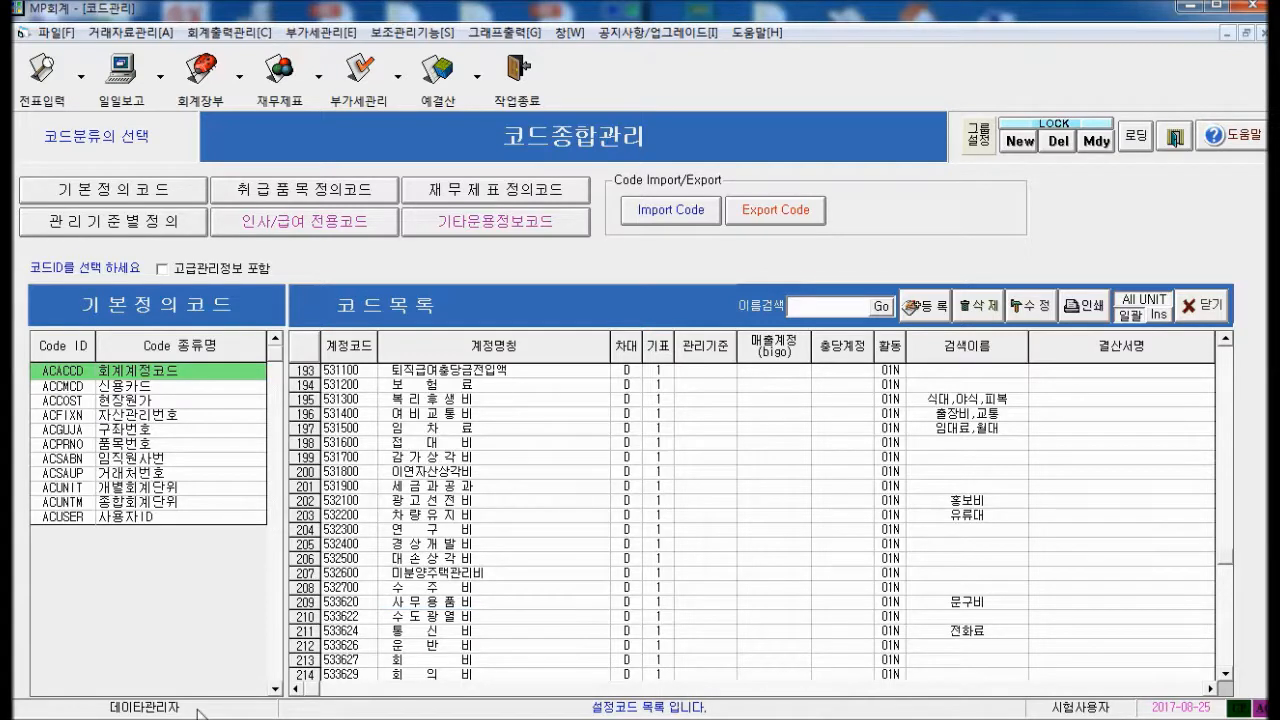
text(,)
text(ㅁ)
text(방ㄱ)
text(ㅜ)
key(Return)
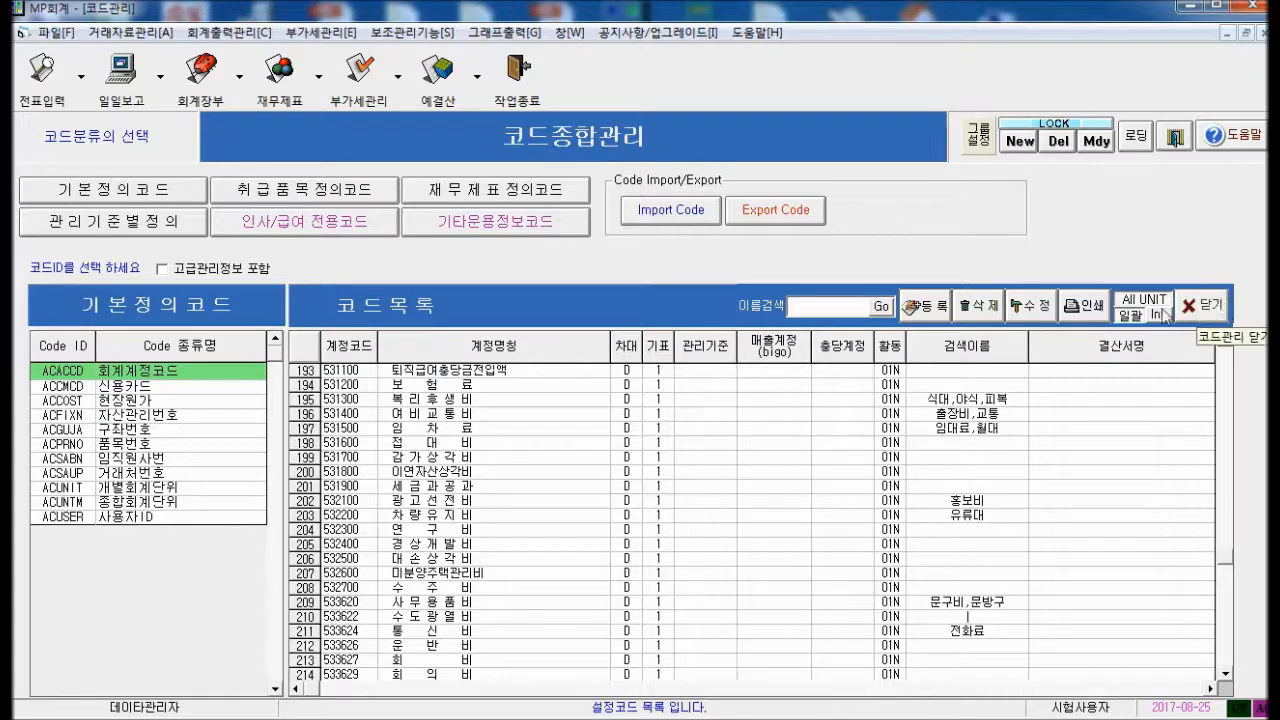
click(1216, 311)
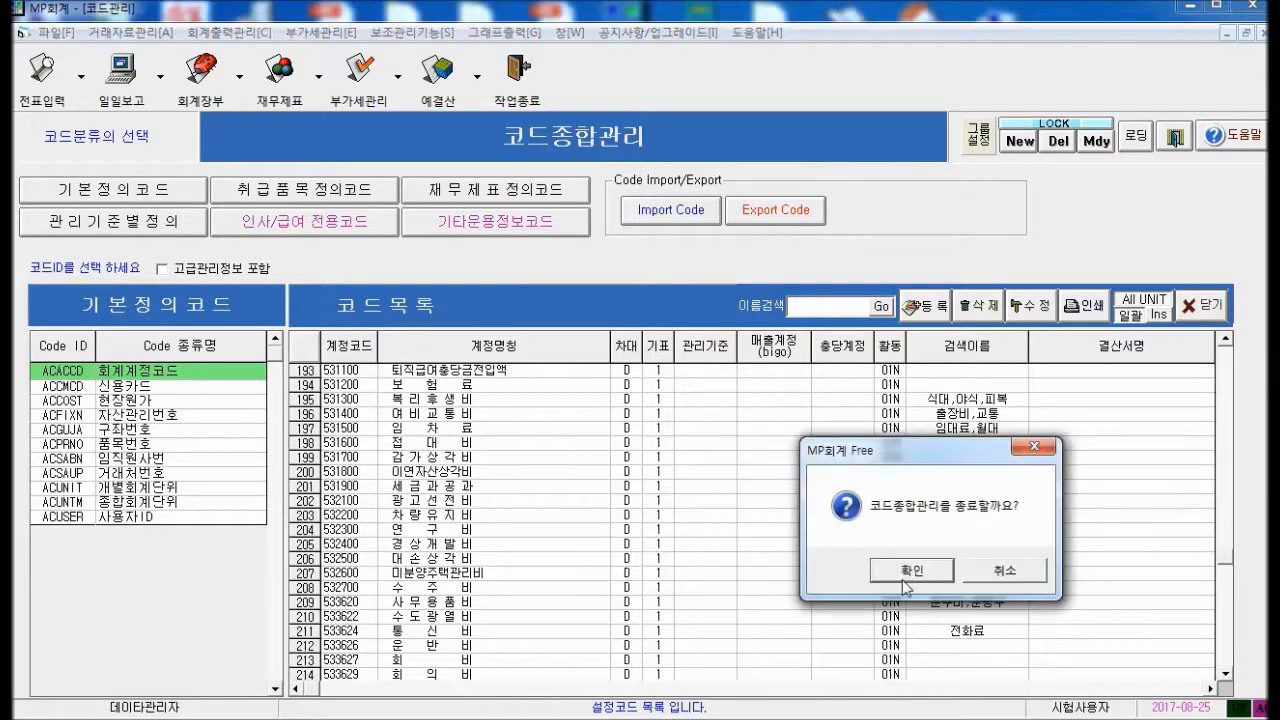
click(912, 570)
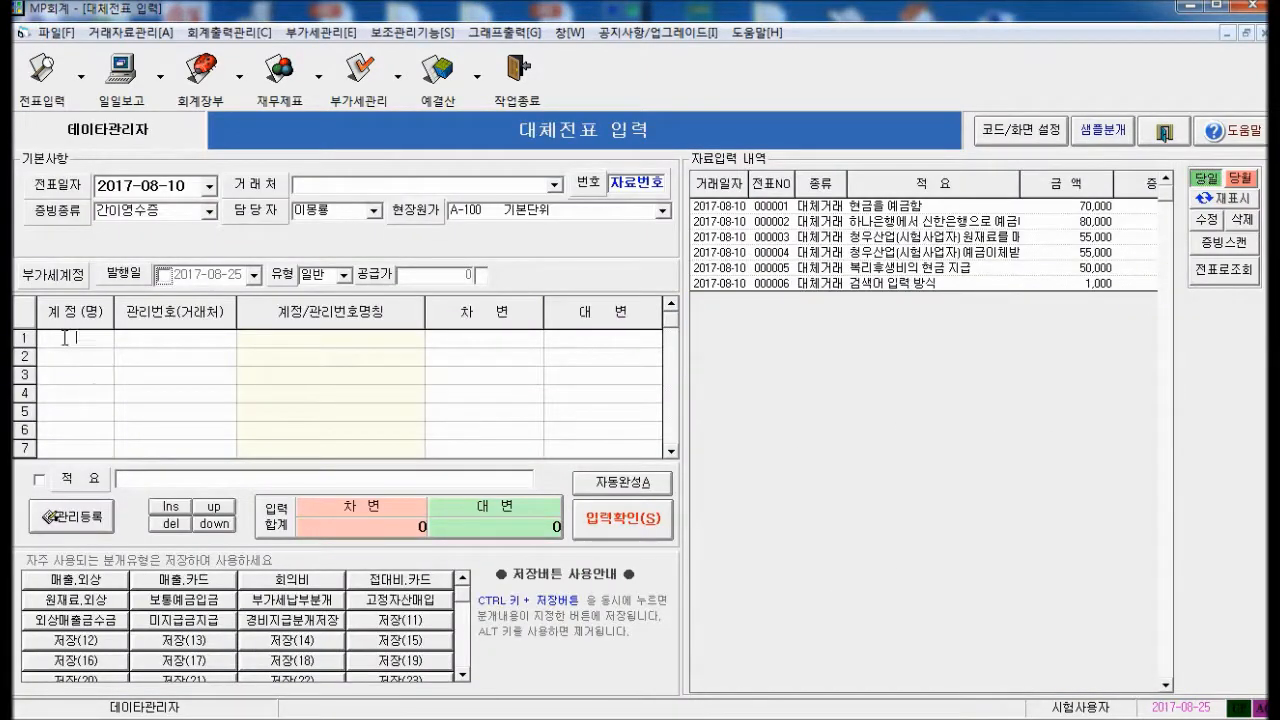
Save voucher 000007: 사무용품비 50,000 via 문방구, auto-filled 현금 credit, memo 자동완성전표
text(문ㅂㅏㅇㄱㅜ)
key(Return)
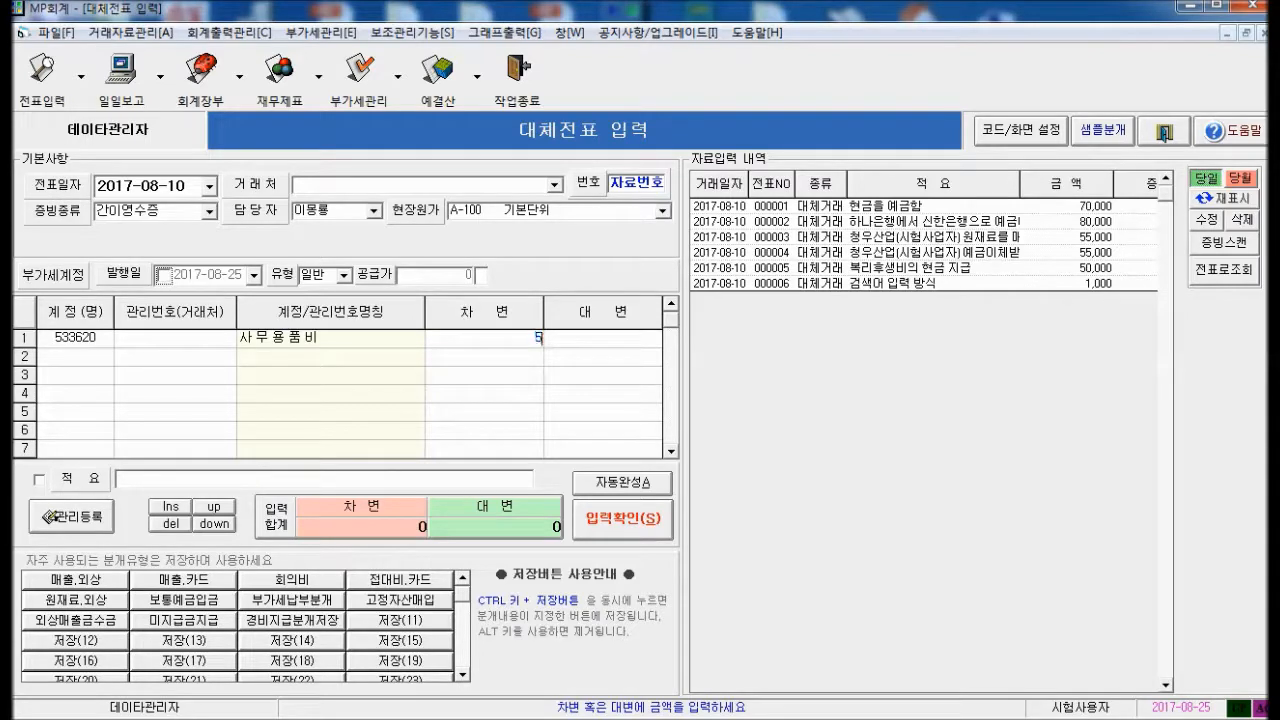
text(500000)
key(Return)
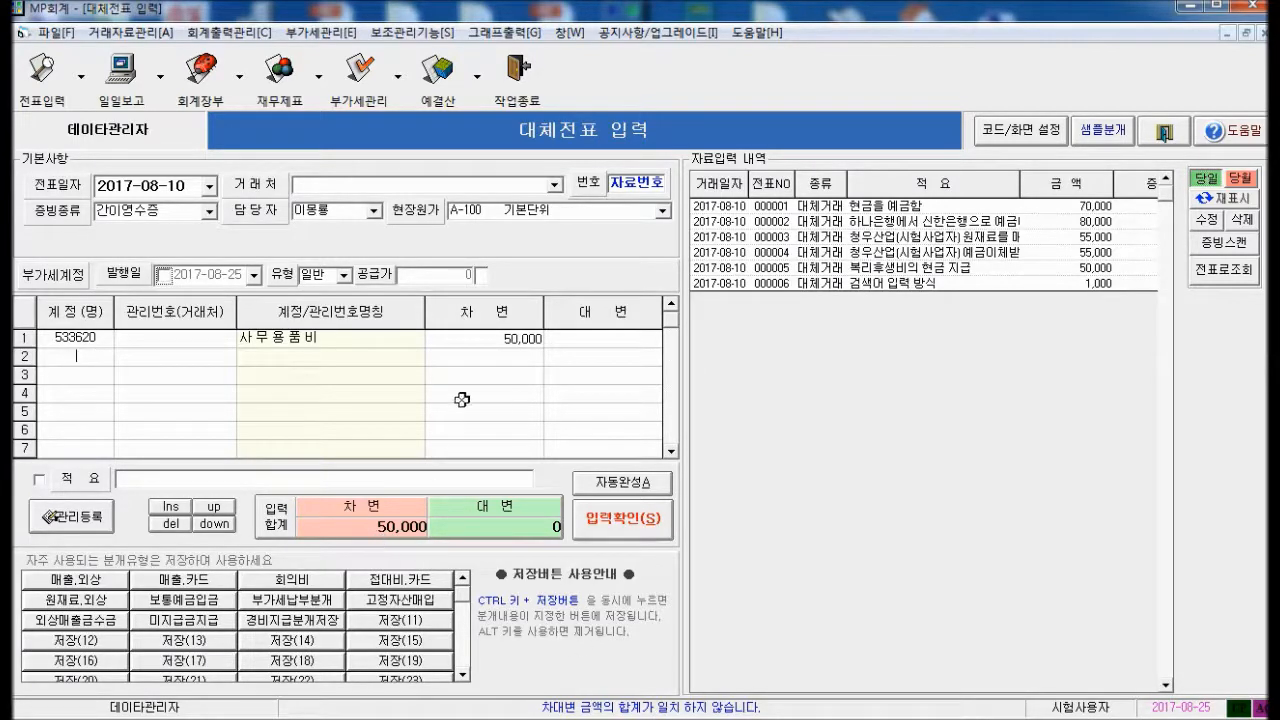
click(495, 356)
click(607, 356)
click(615, 484)
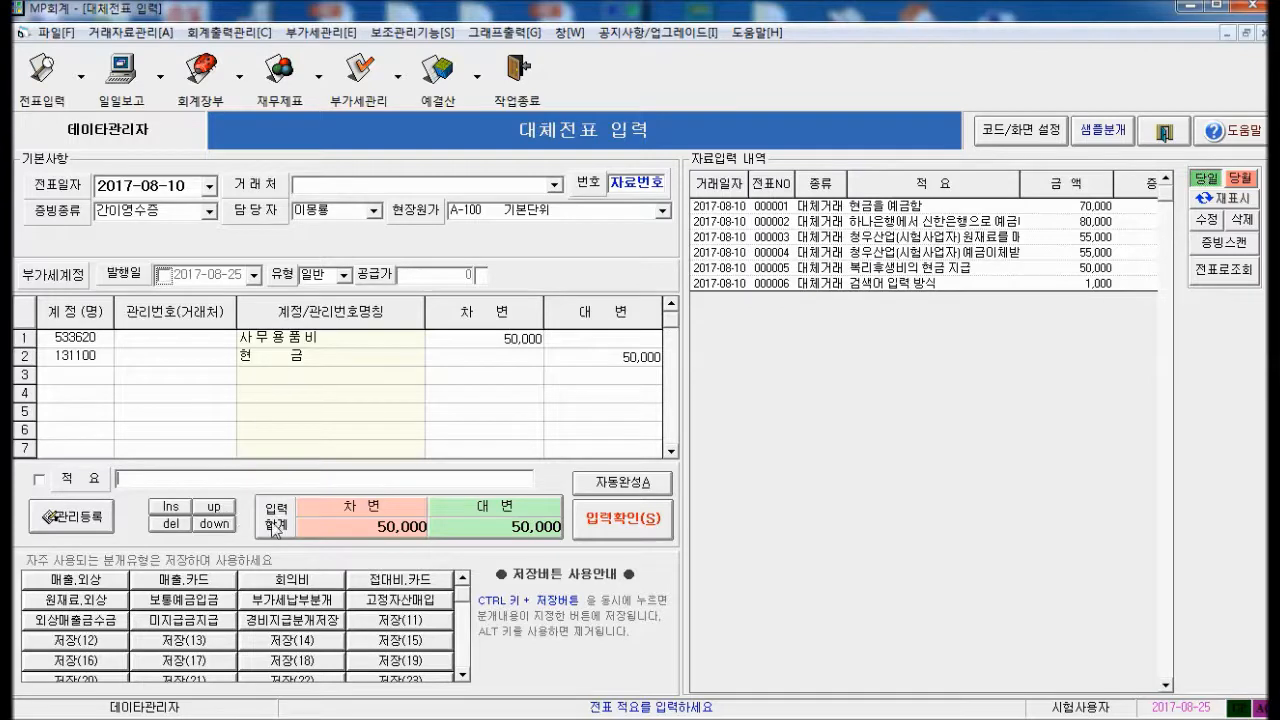
text(자동오)
text(서)
text(전표)
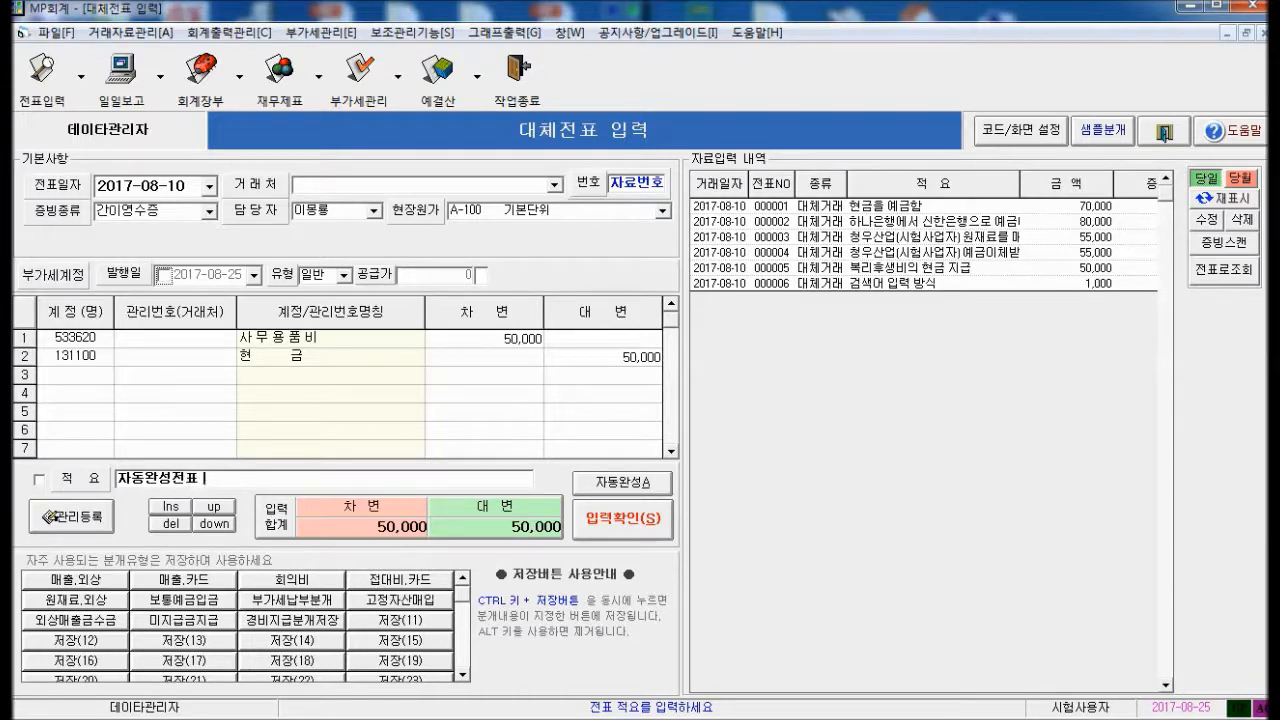
key(Return)
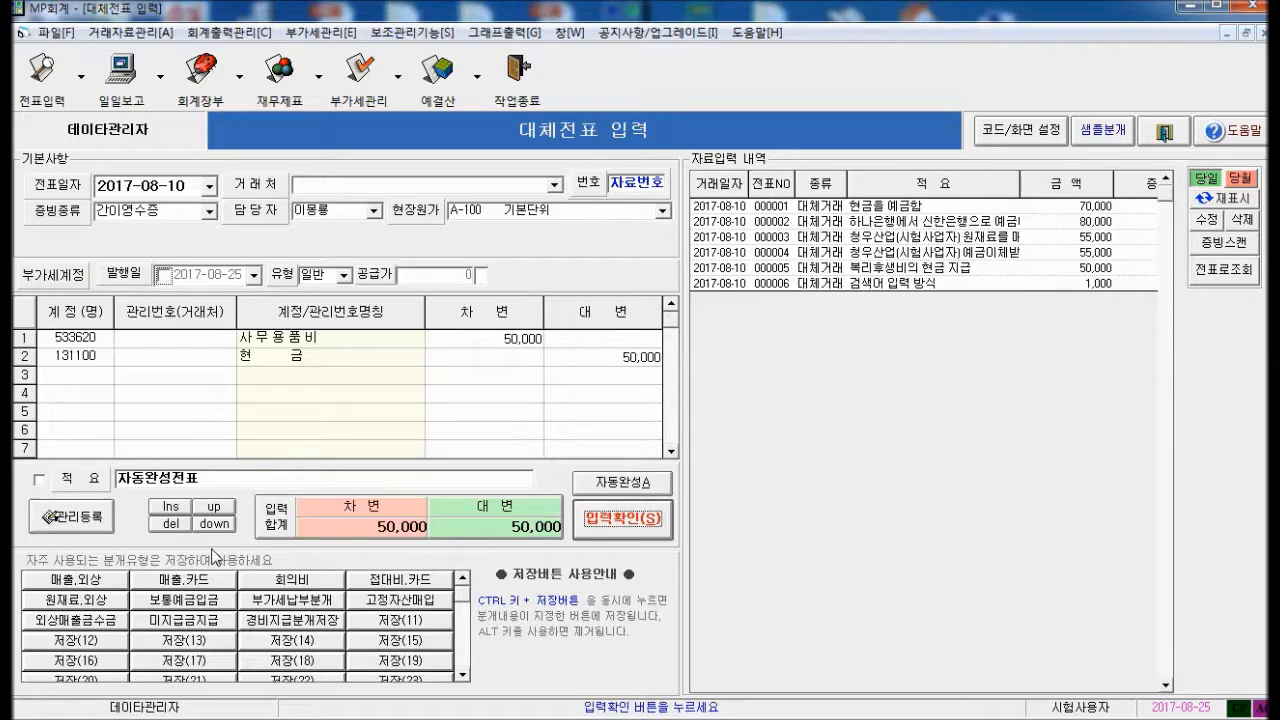
key(Return)
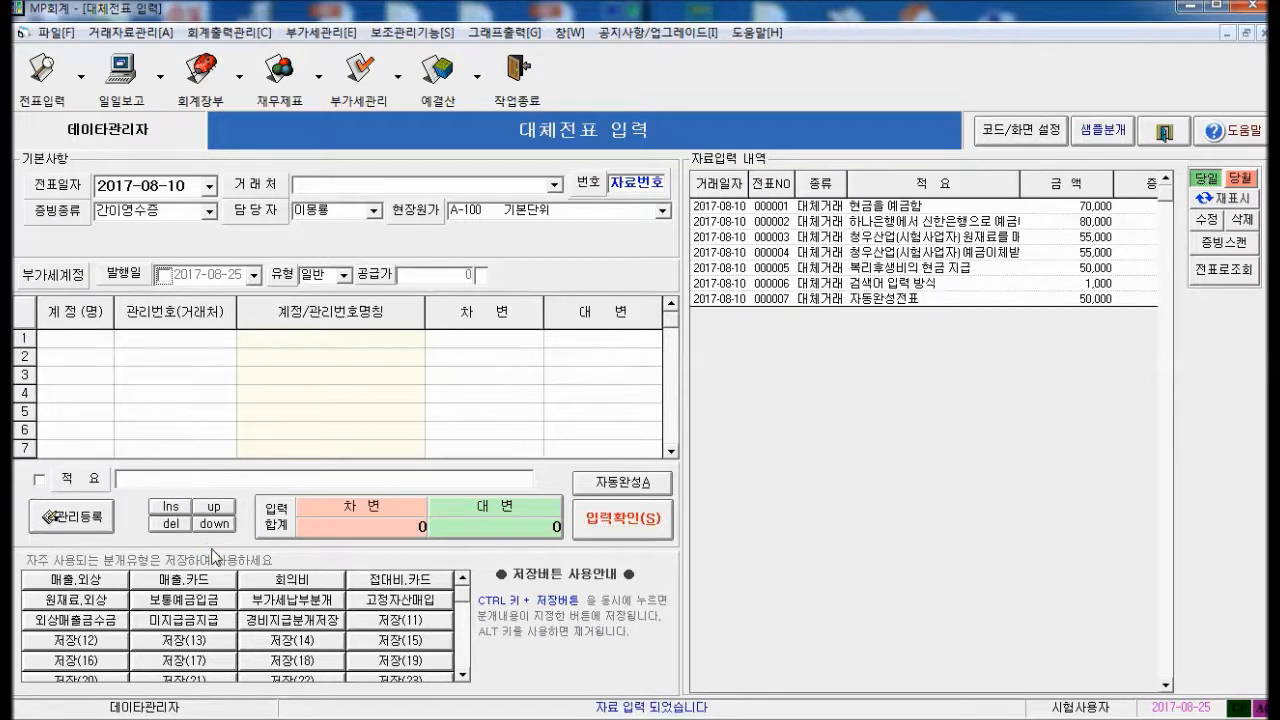
Change the 자동완성 account from 131100 현금 to 131200 보통예금 linked to 신한보통
click(1008, 141)
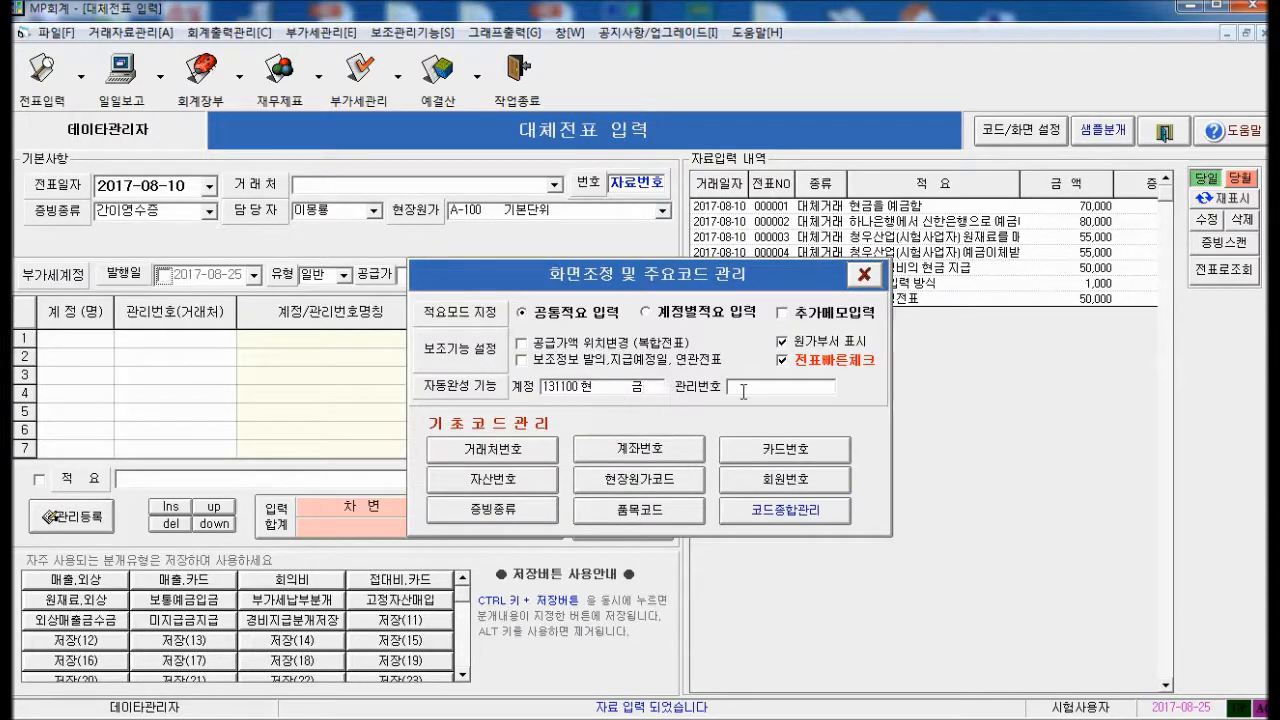
drag(642, 384, 537, 388)
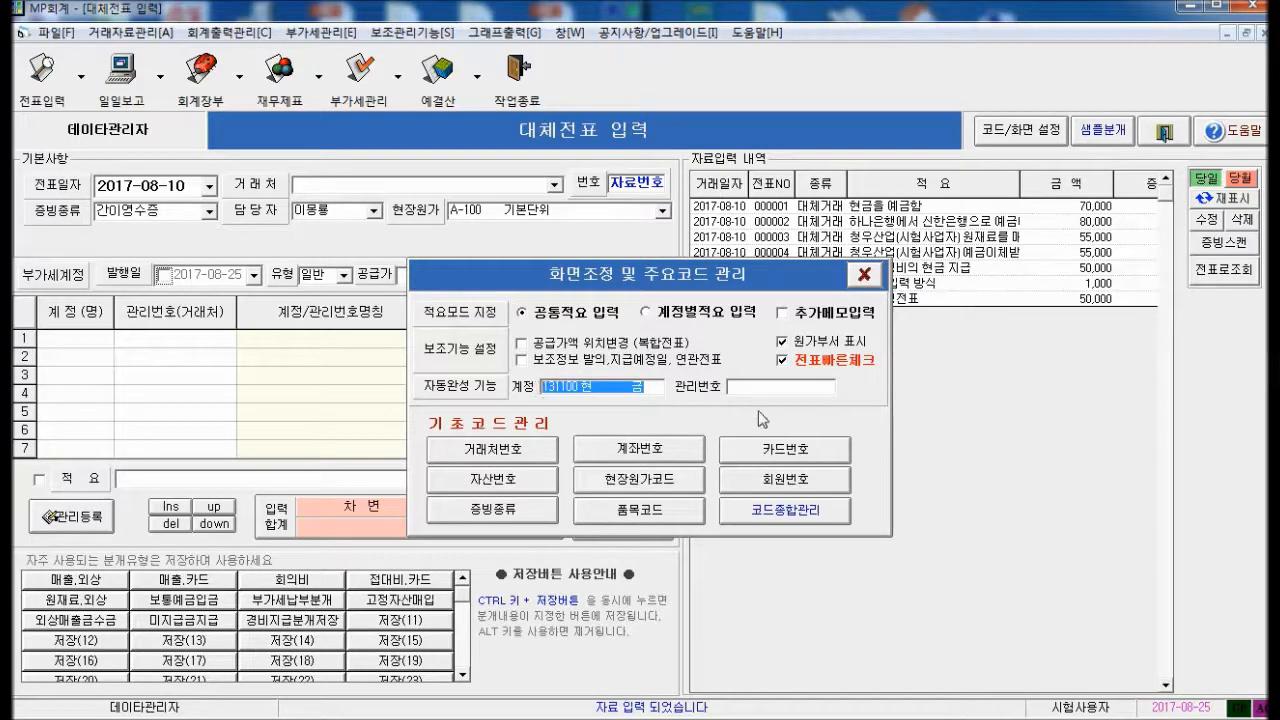
click(284, 622)
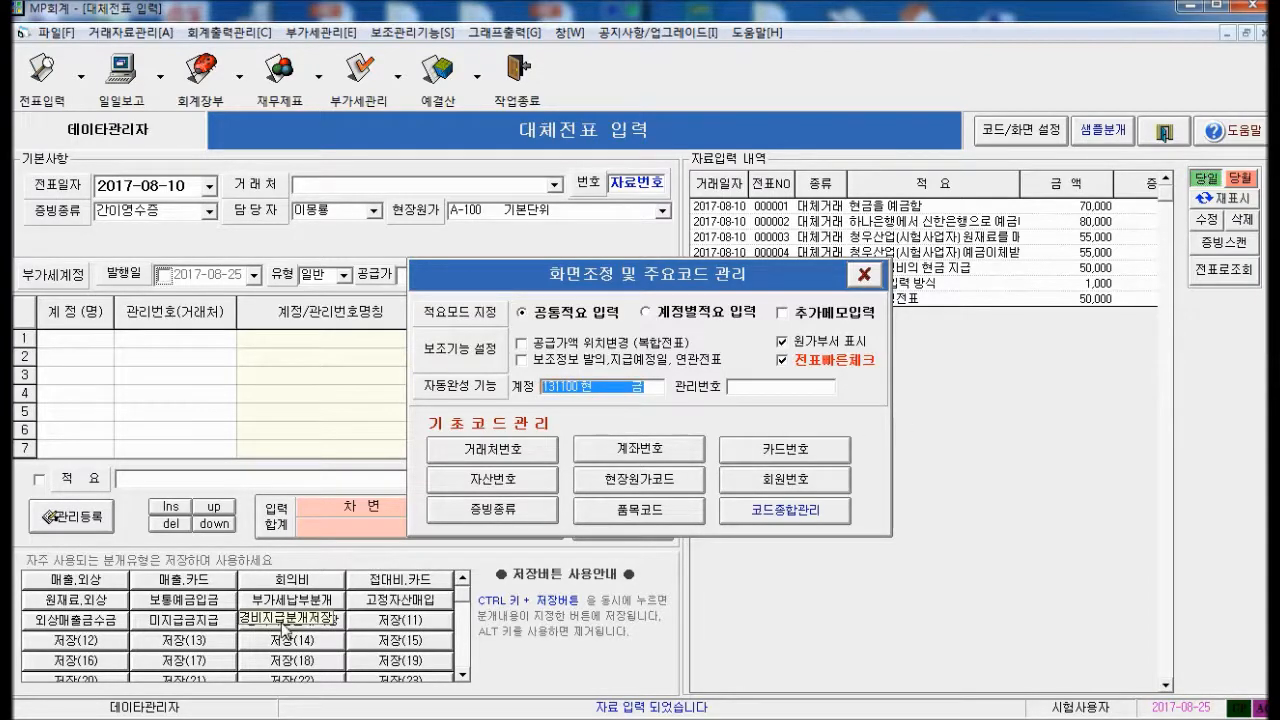
key(Delete)
key(Return)
key(Down)
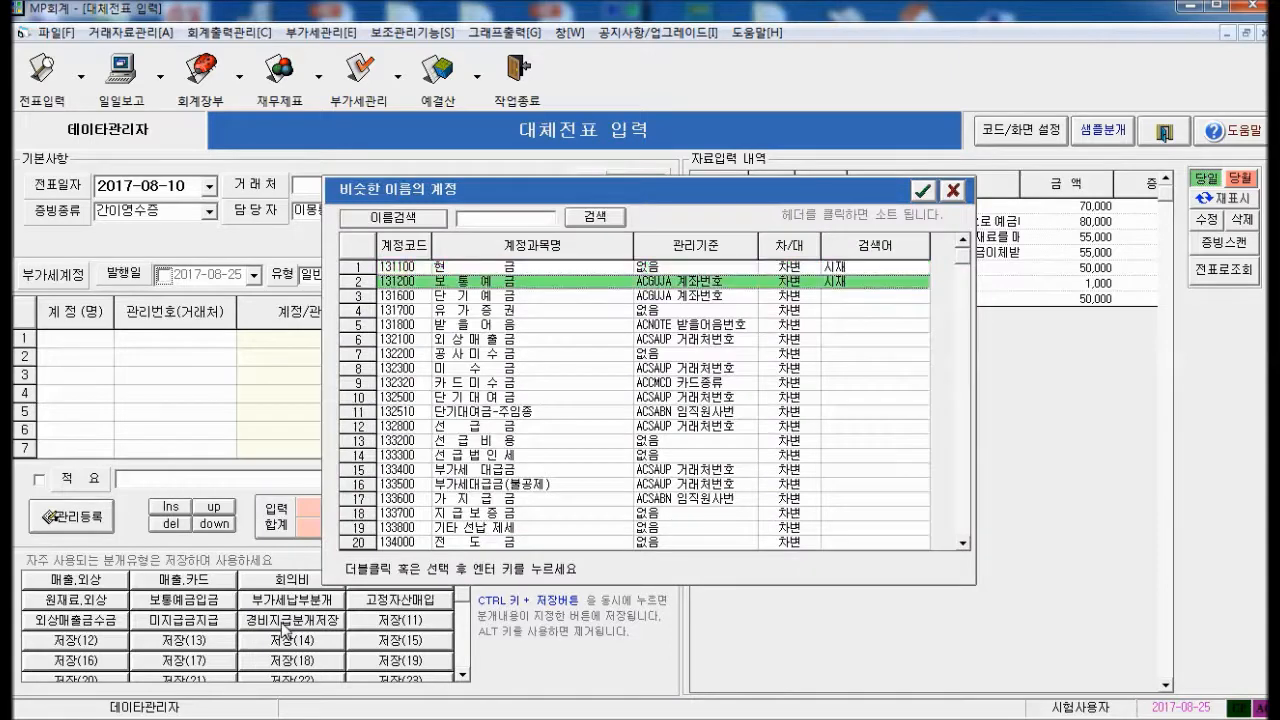
key(Return)
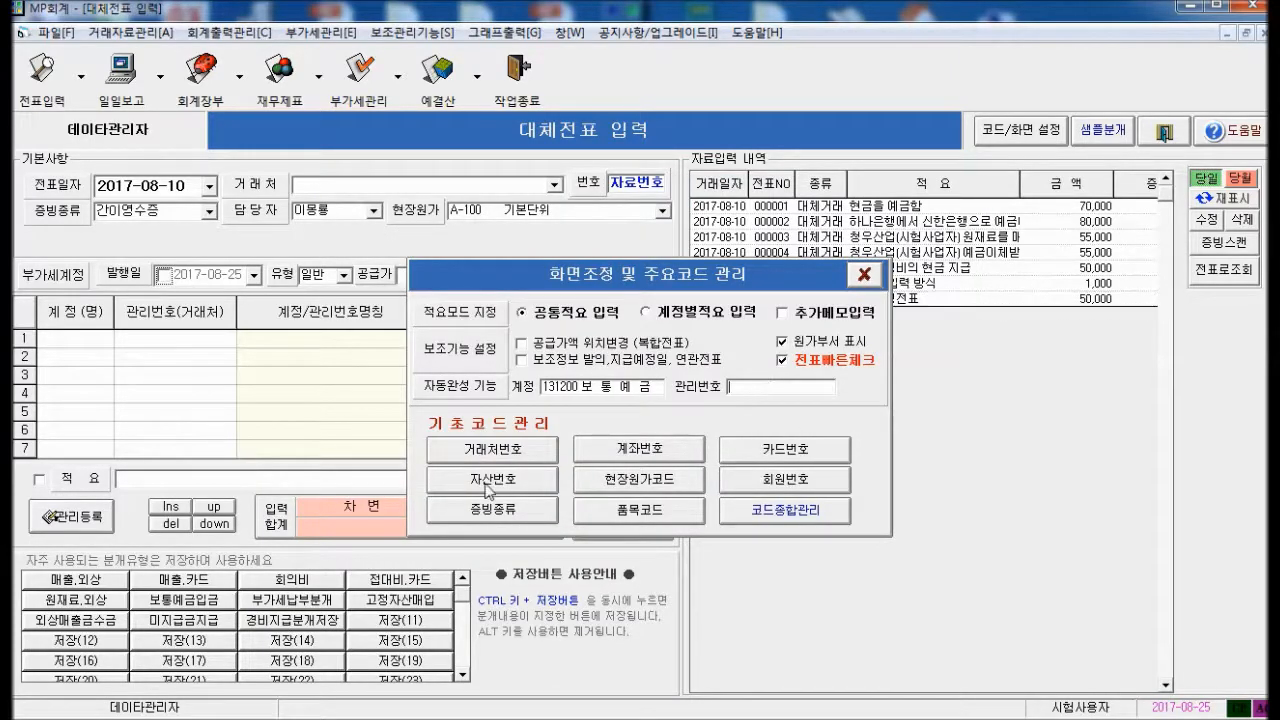
key(Return)
key(Down)
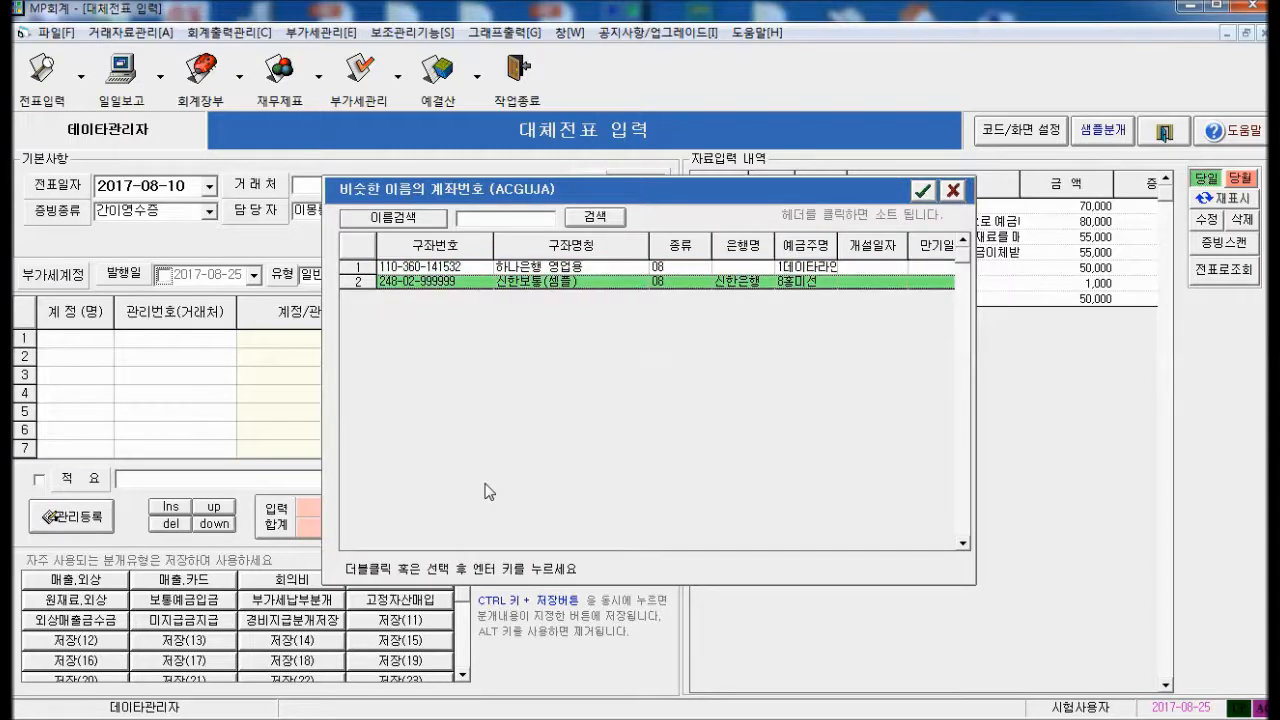
key(Return)
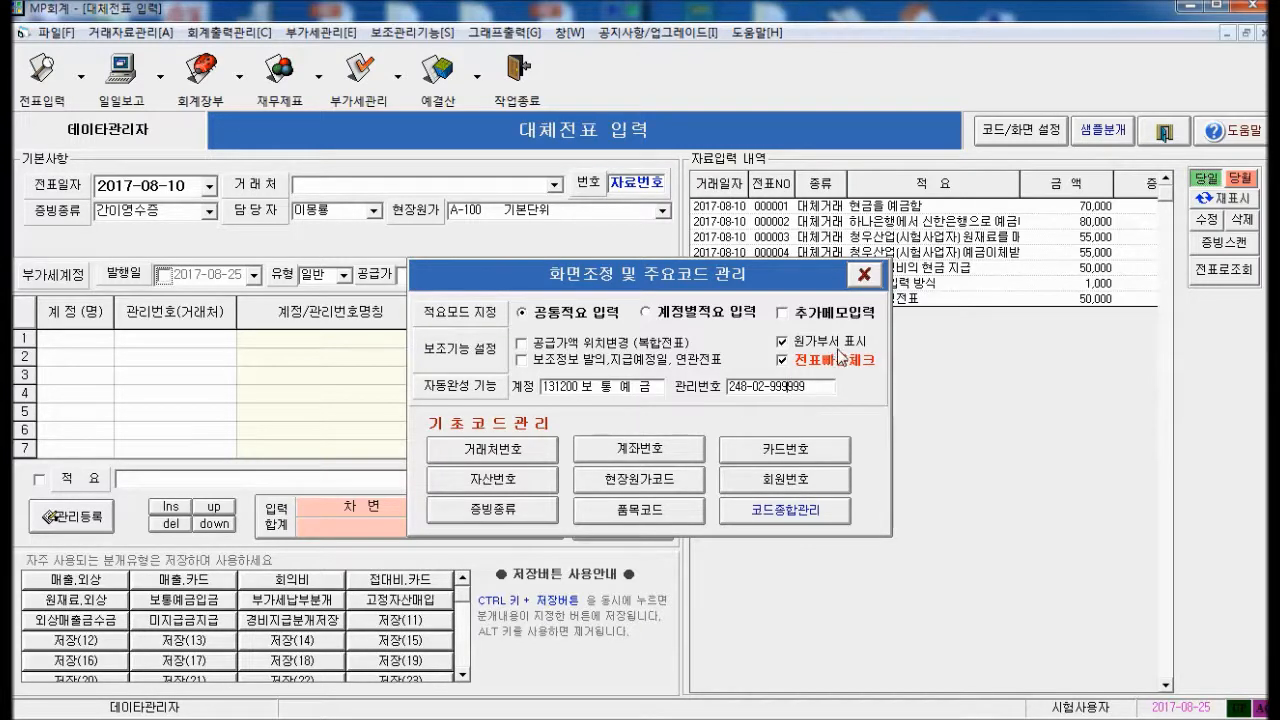
click(862, 276)
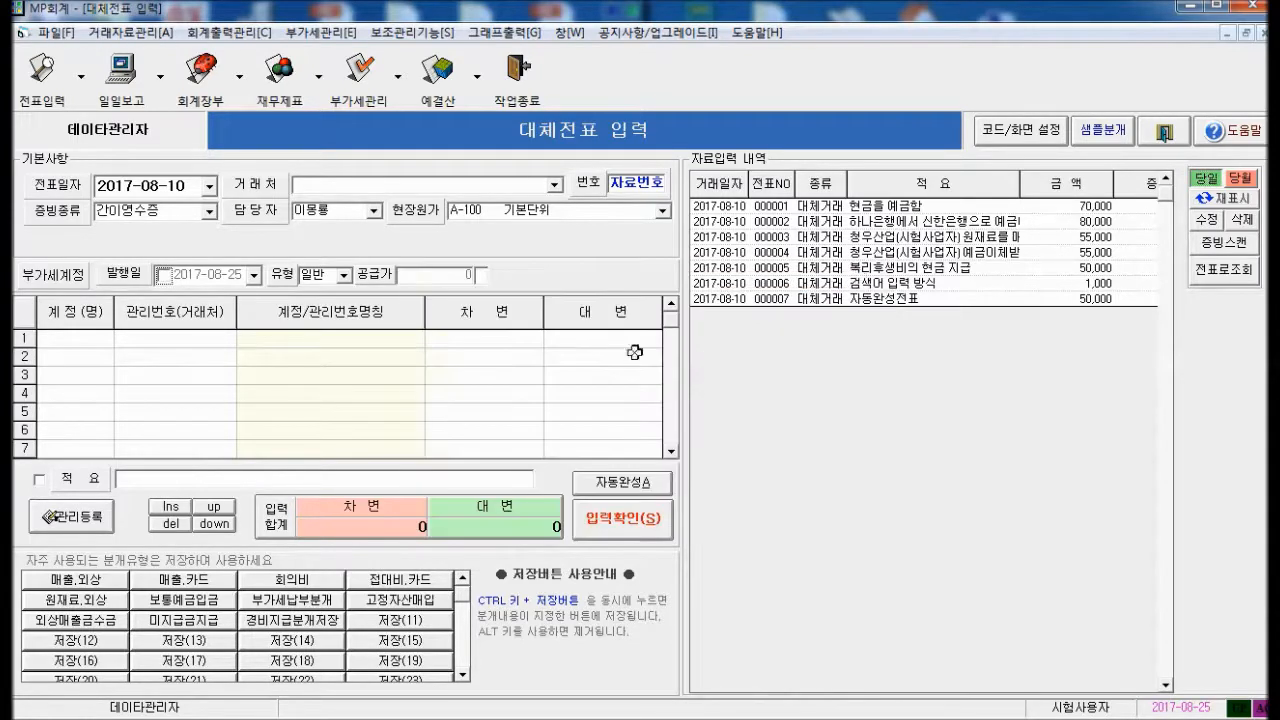
Save voucher 000008: 사무용품비 50,000 debit, auto-filled 보통예금 credit, memo 자동완성2
click(49, 335)
text(tnan)
key(BackSpace)
key(BackSpace)
key(BackSpace)
key(BackSpace)
text(사무)
key(Return)
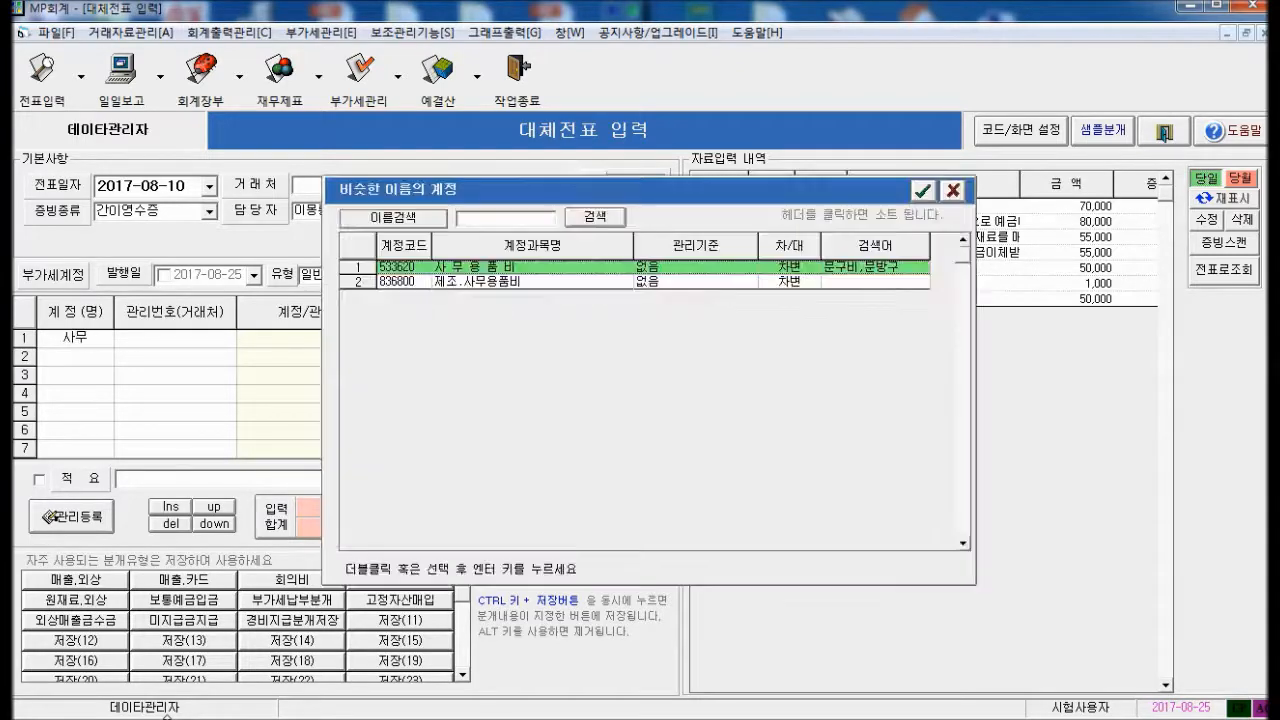
key(Return)
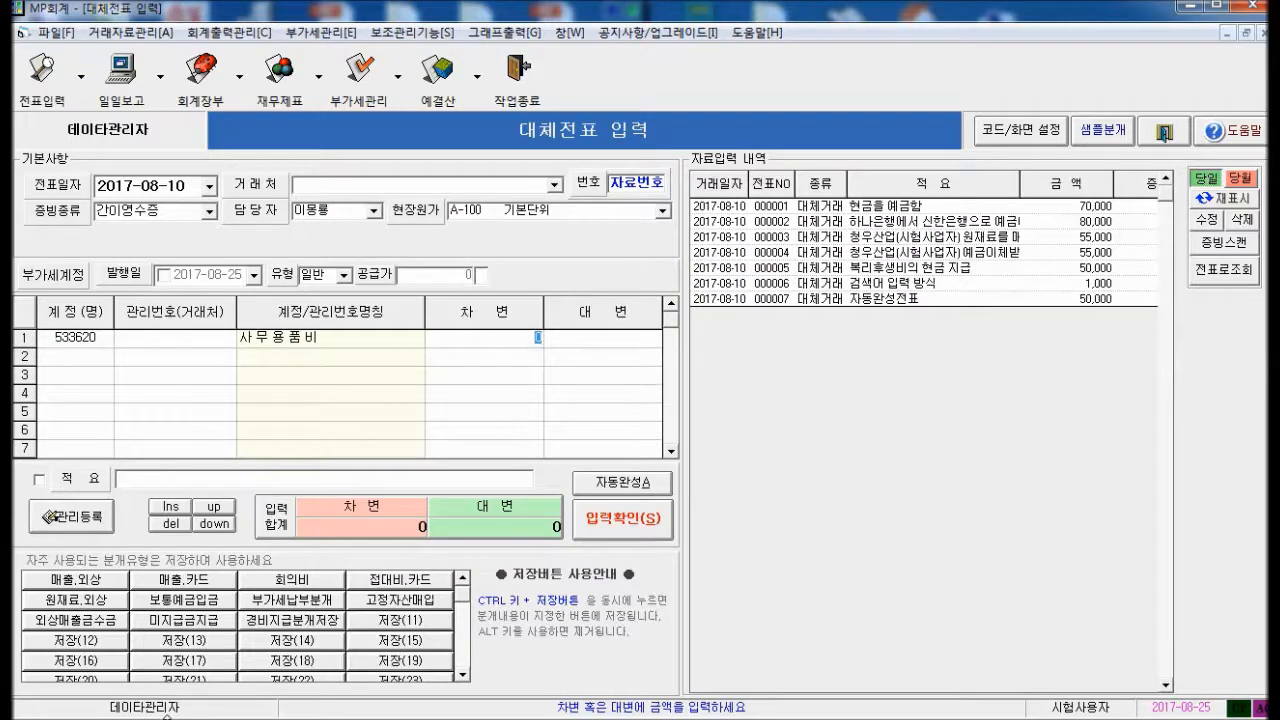
text(500000)
key(Return)
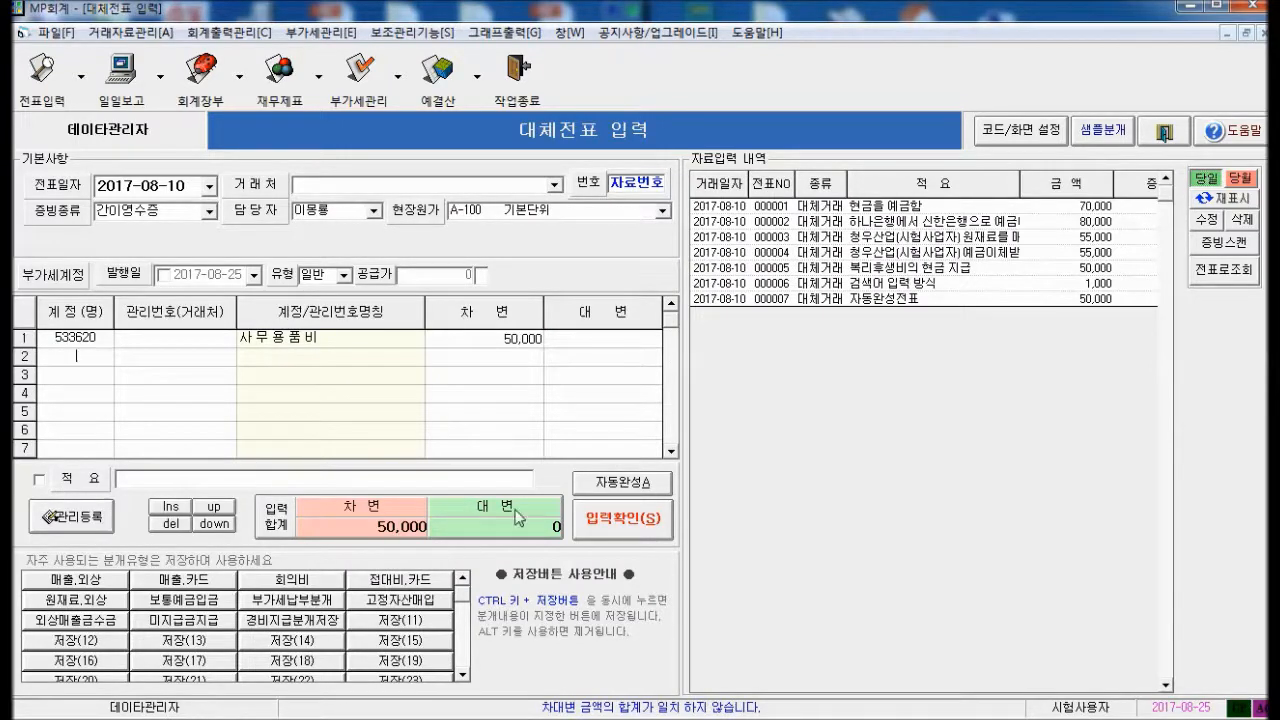
click(630, 488)
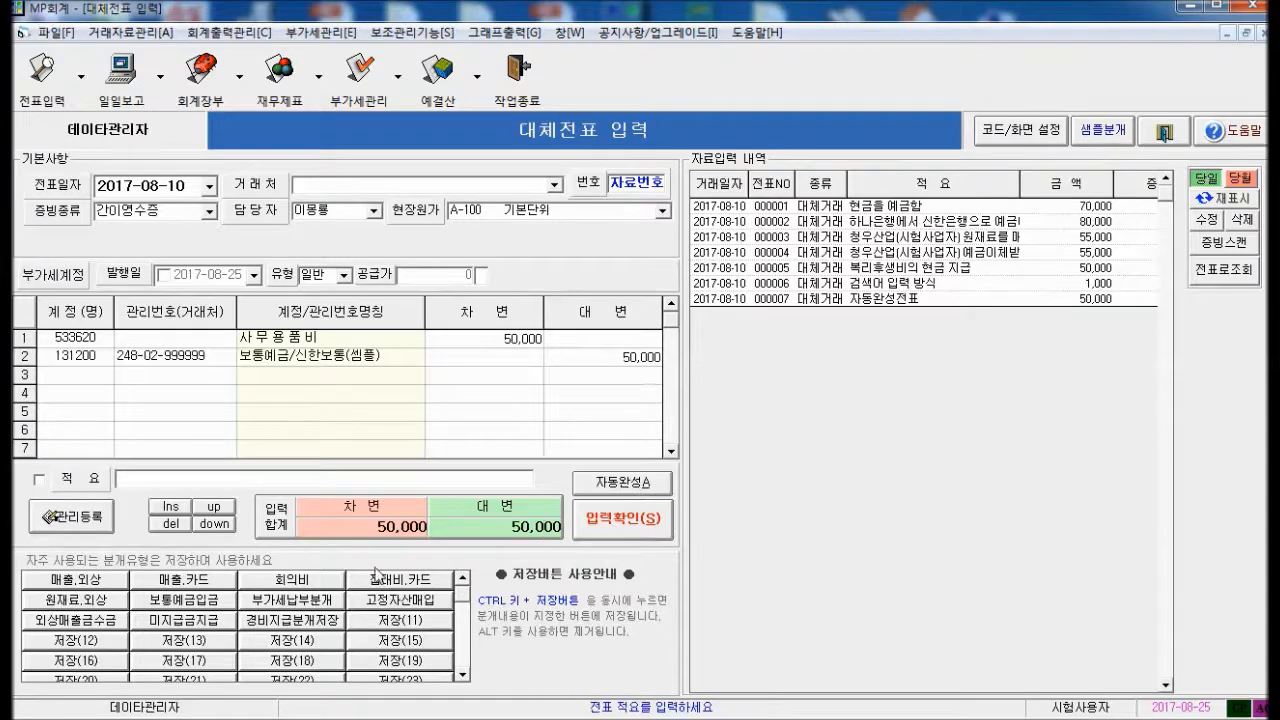
text(자동오)
text(서)
text(저)
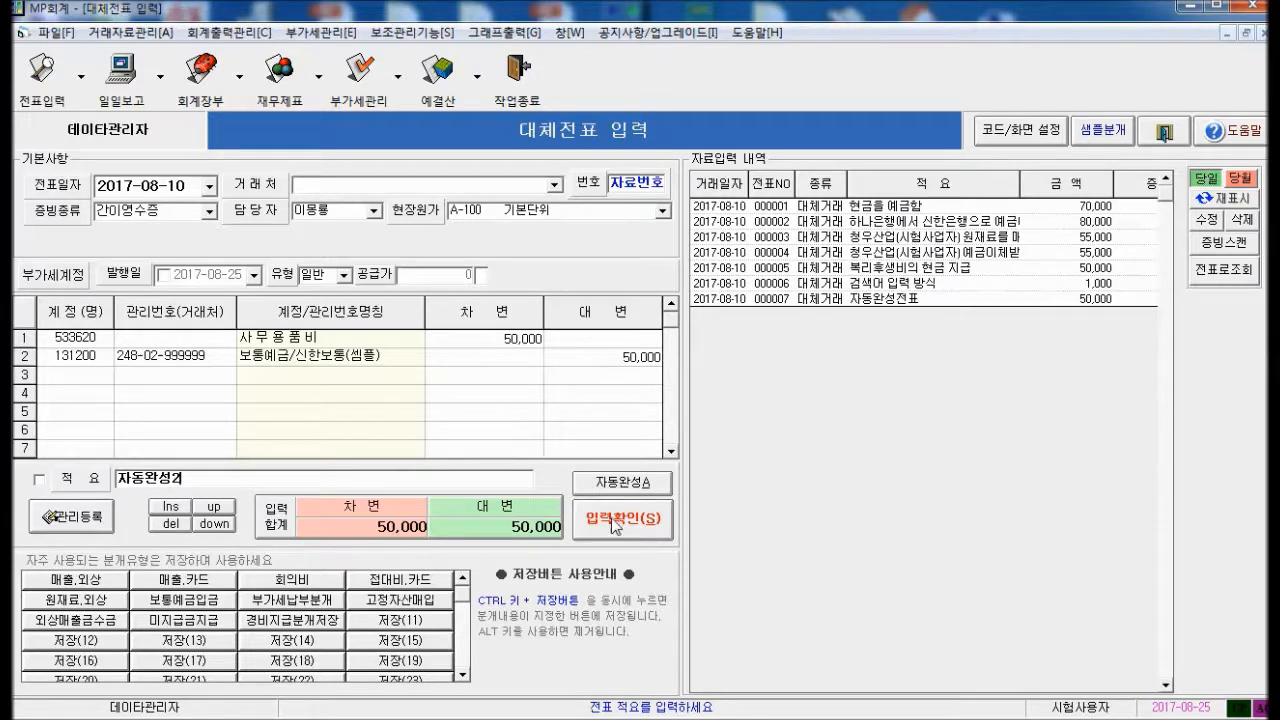
click(617, 527)
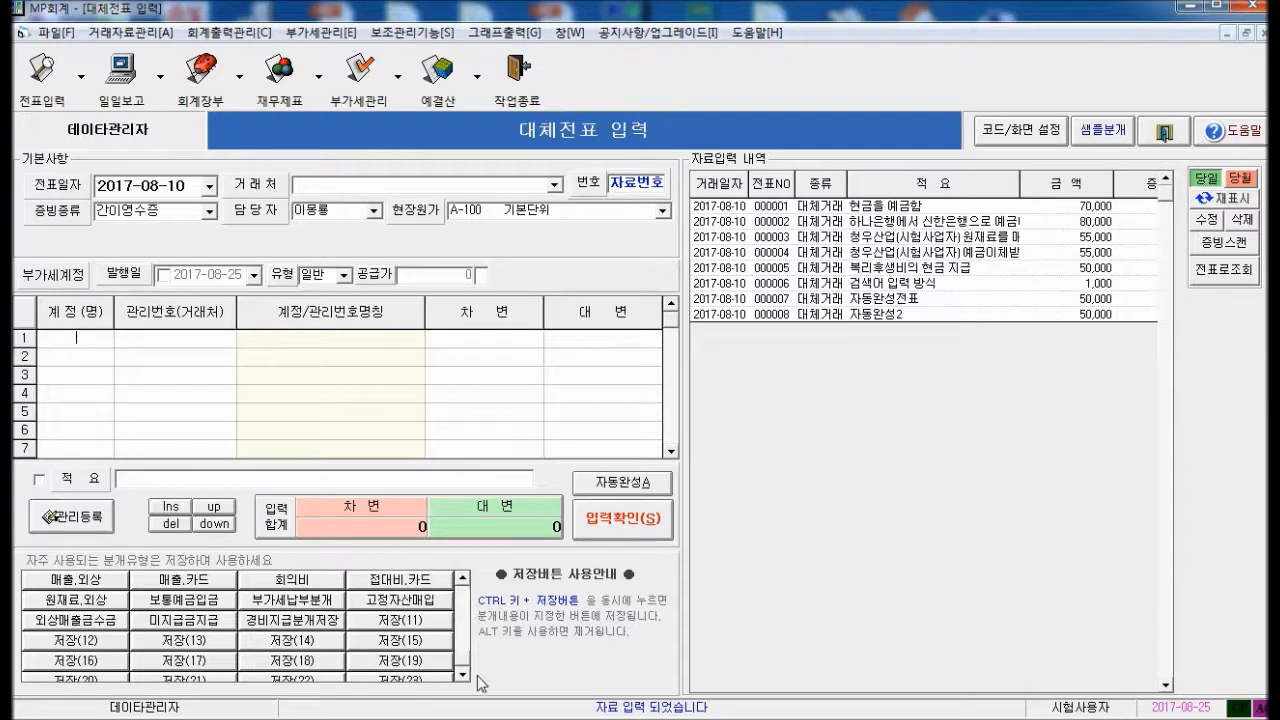
Fill the grid from saved split buttons like 접대비.카드 and 보통예금입금, saving the 5,000 deposit voucher
scroll(478, 680, down, 10)
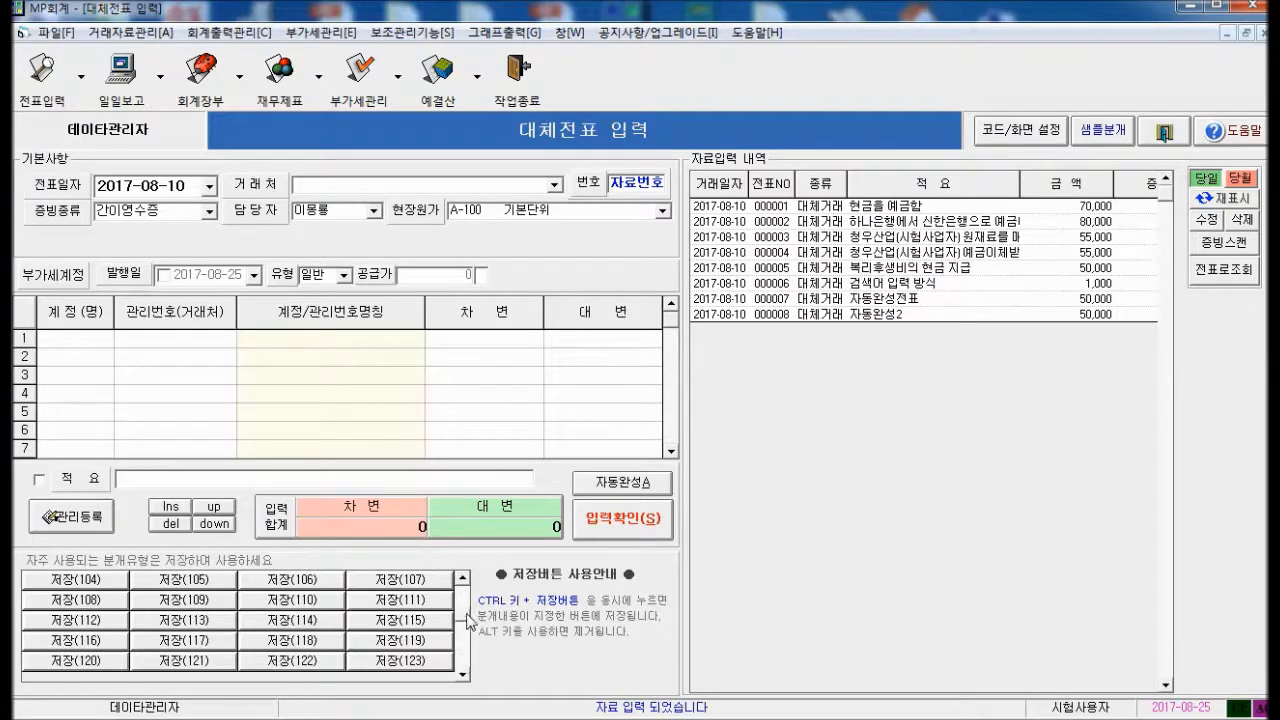
scroll(472, 595, up, 10)
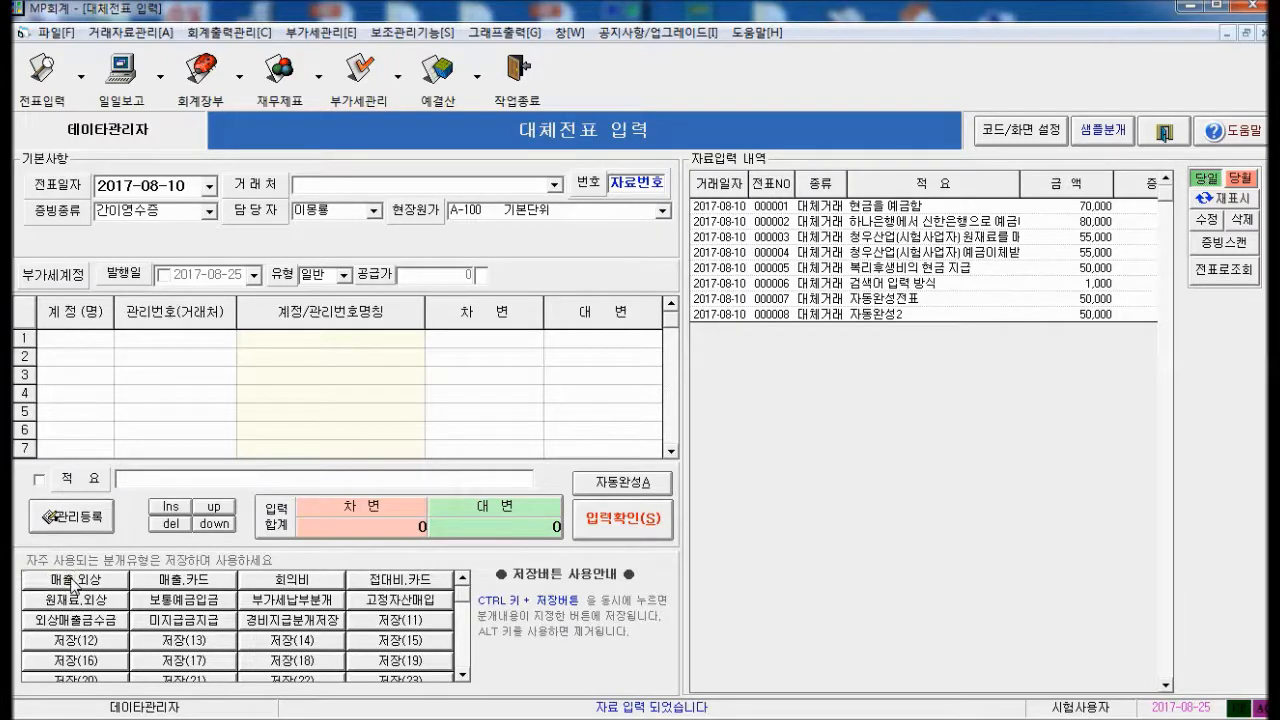
click(73, 585)
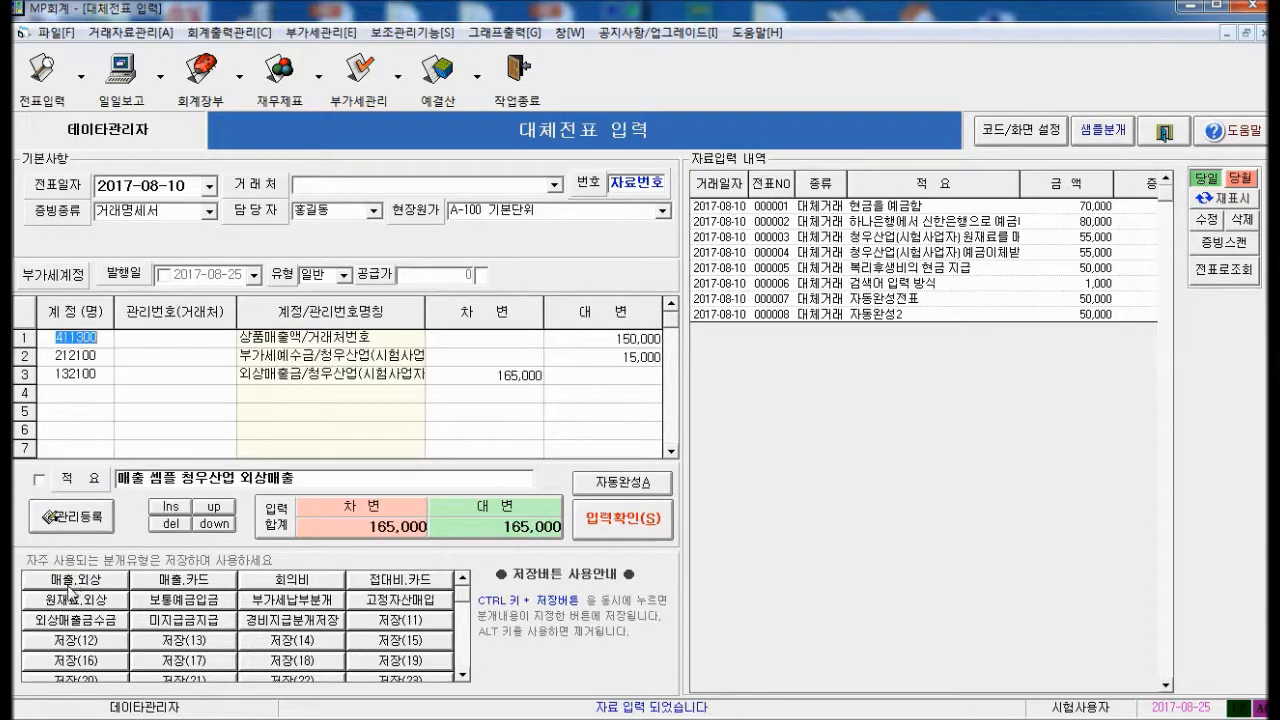
click(176, 588)
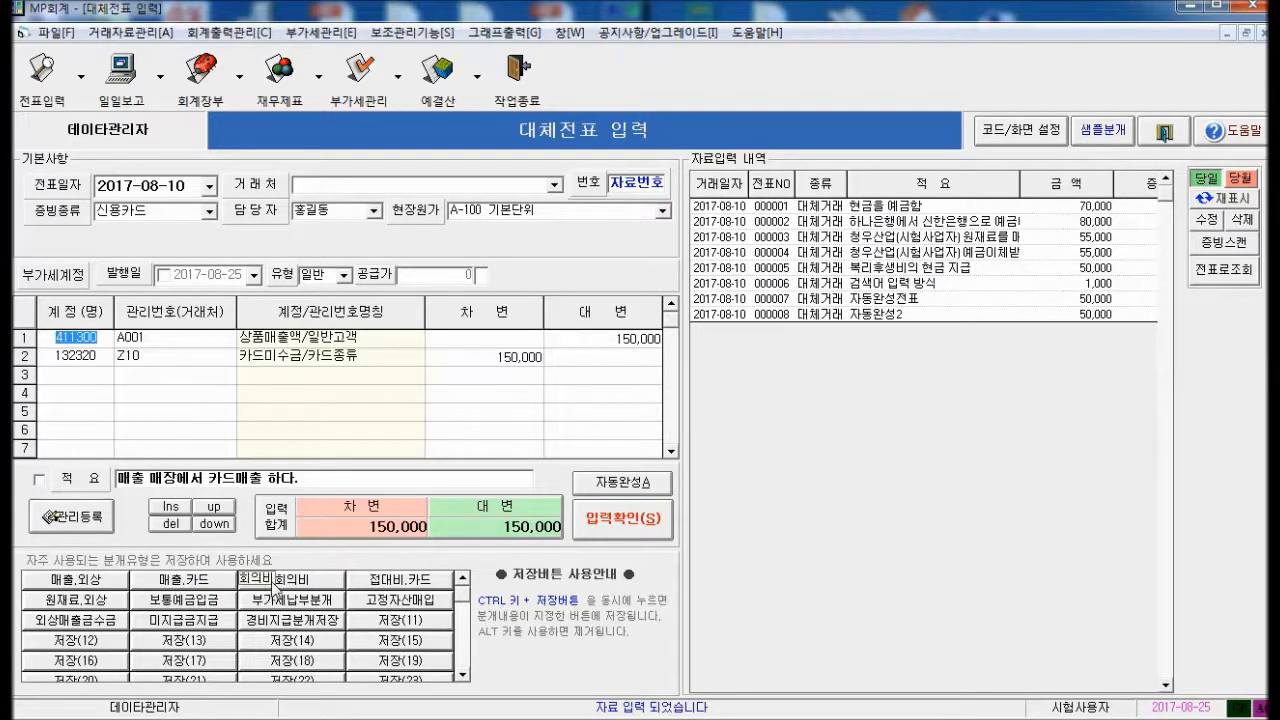
click(272, 588)
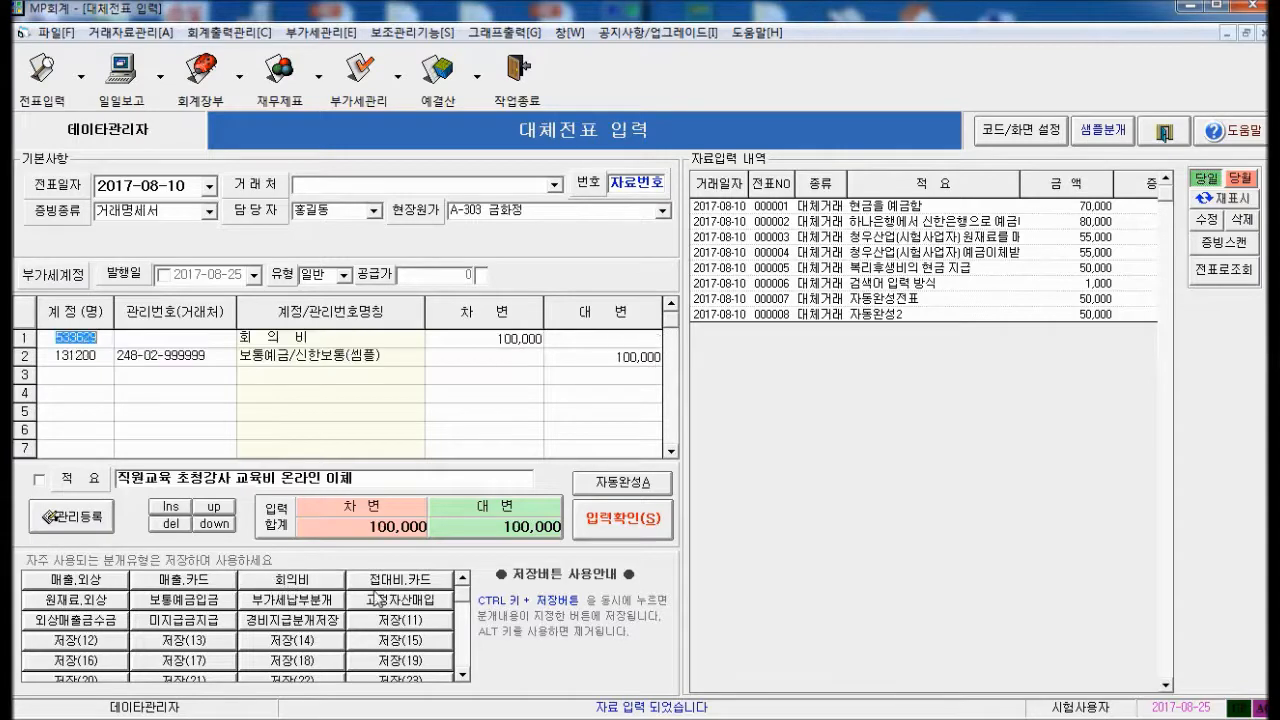
click(403, 582)
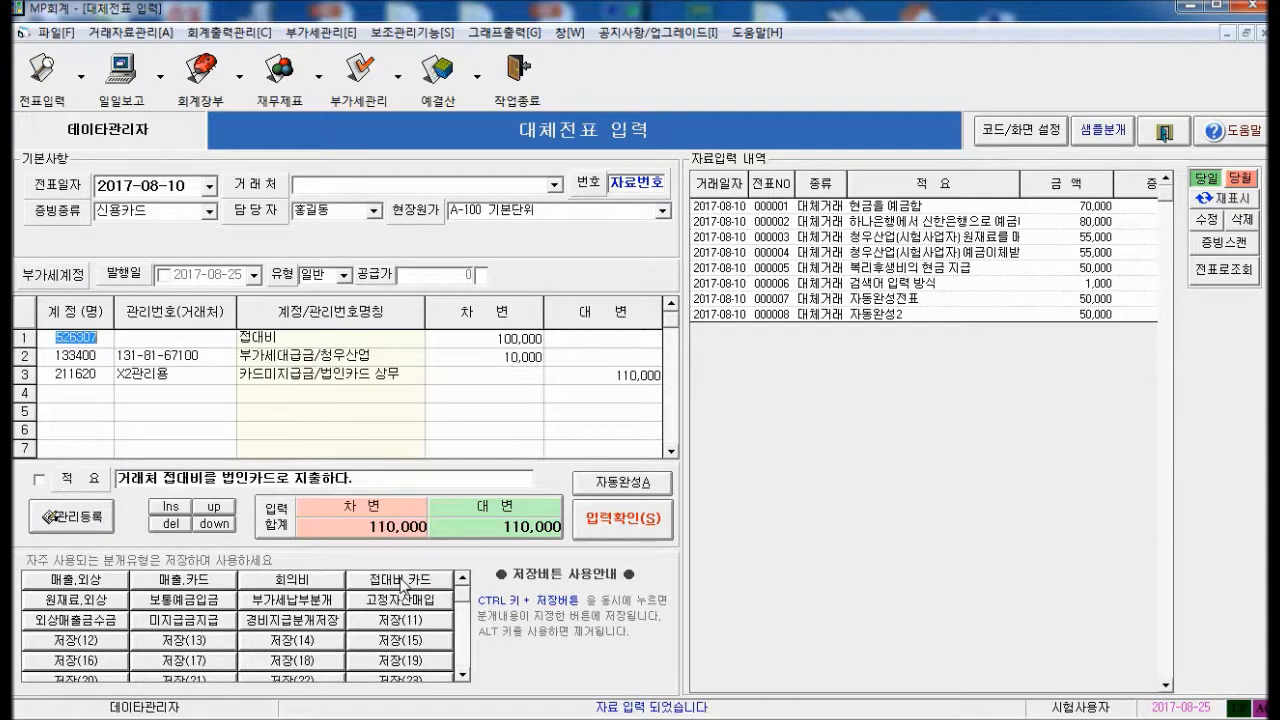
click(182, 602)
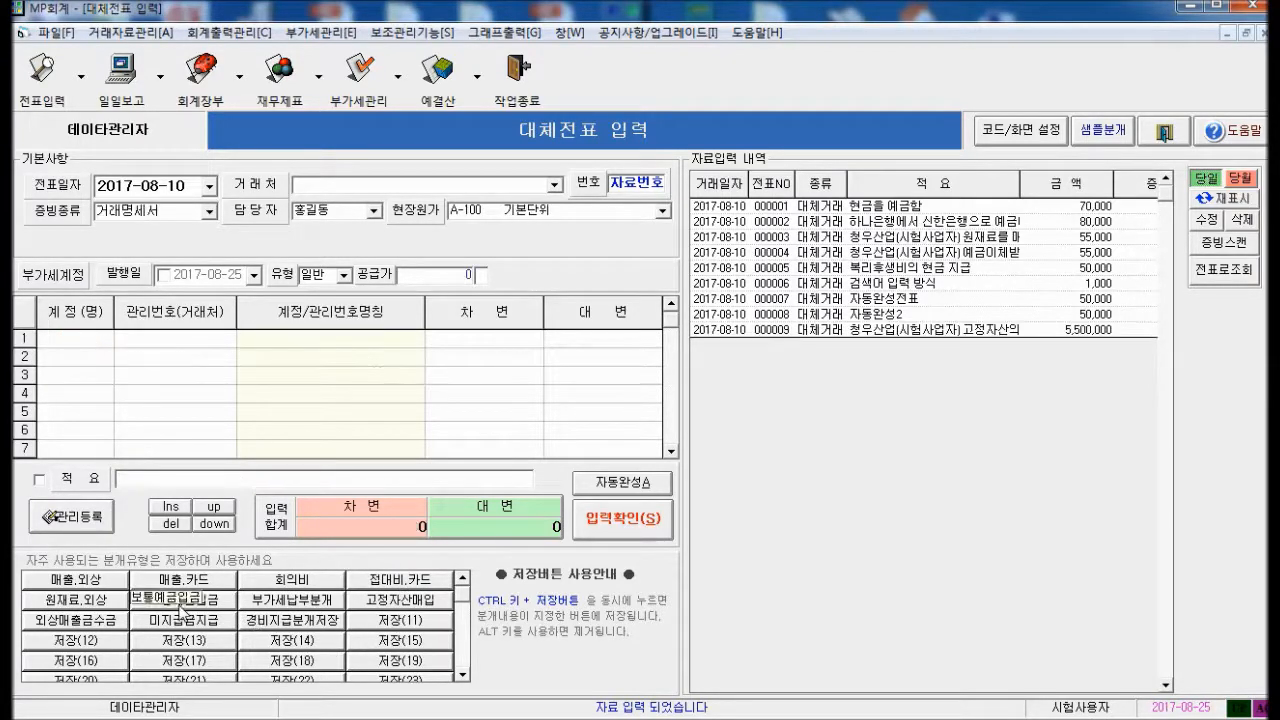
click(617, 522)
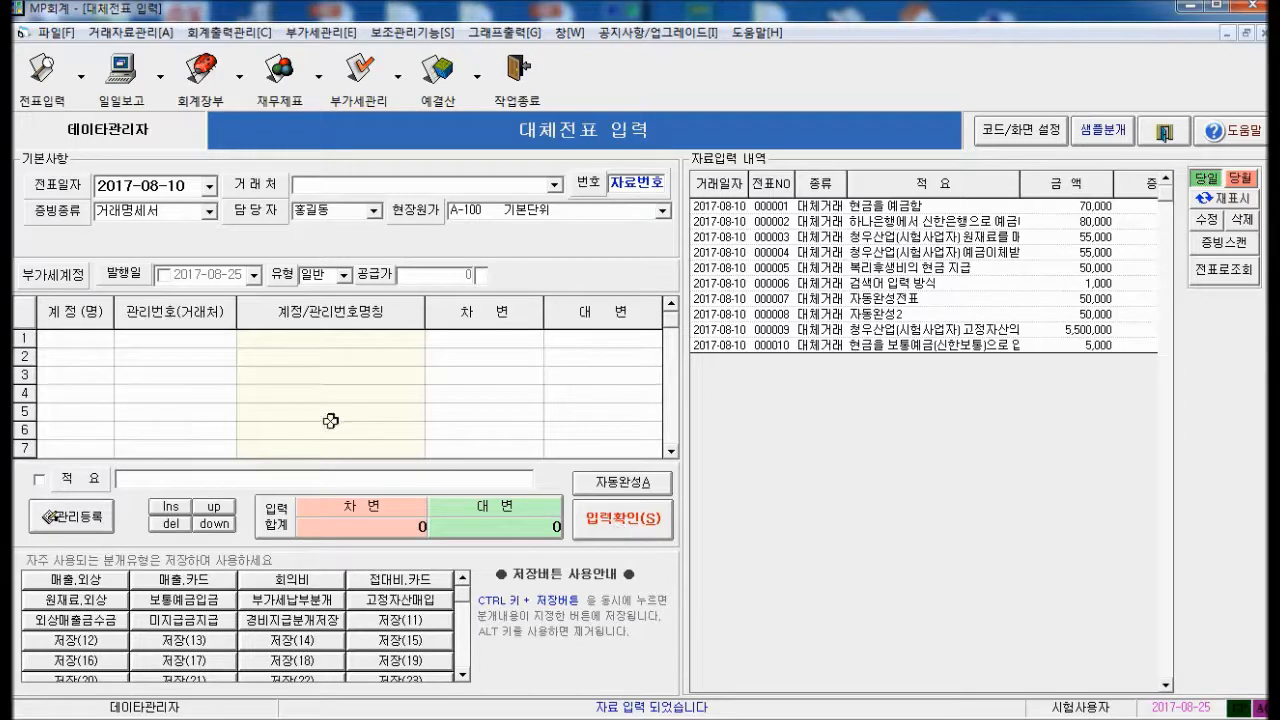
Credit 411200 제품매출액 60,000 and 부가세예수금 6,000 with customer 청우산업
text(411200)
key(Return)
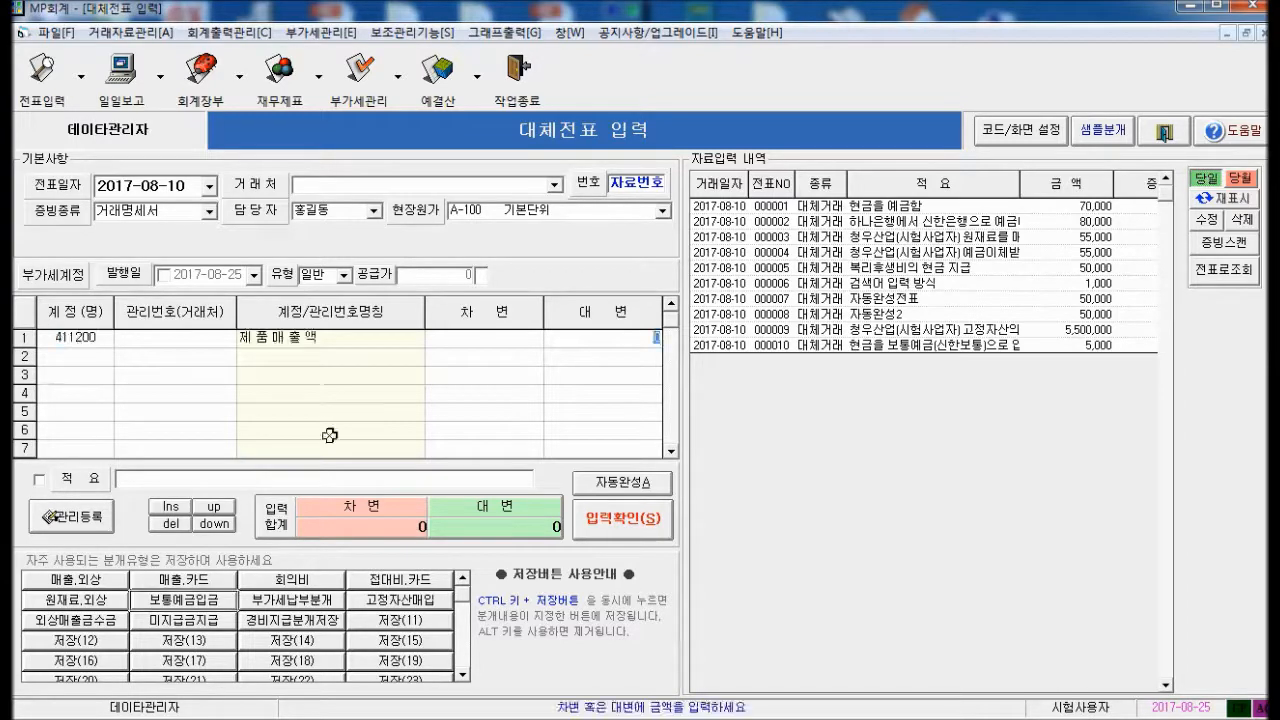
text(60,000)
key(Return)
text(부가)
key(Return)
key(Down)
key(Down)
key(Return)
key(Return)
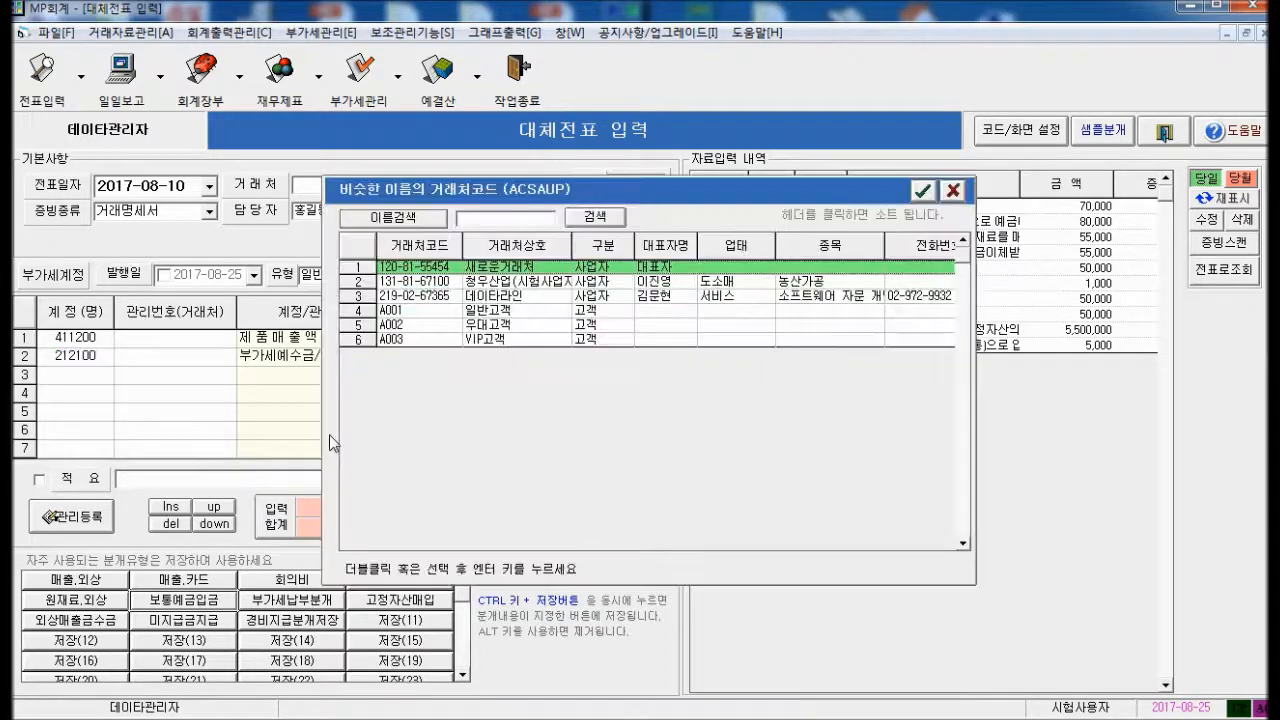
key(Down)
key(Return)
text(6000)
Debit 현금 66,000 and type the memo 제품을 현금으로 매출함
key(Return)
text(현금)
key(Return)
text(66000)
key(Return)
text(제품을 현금으)
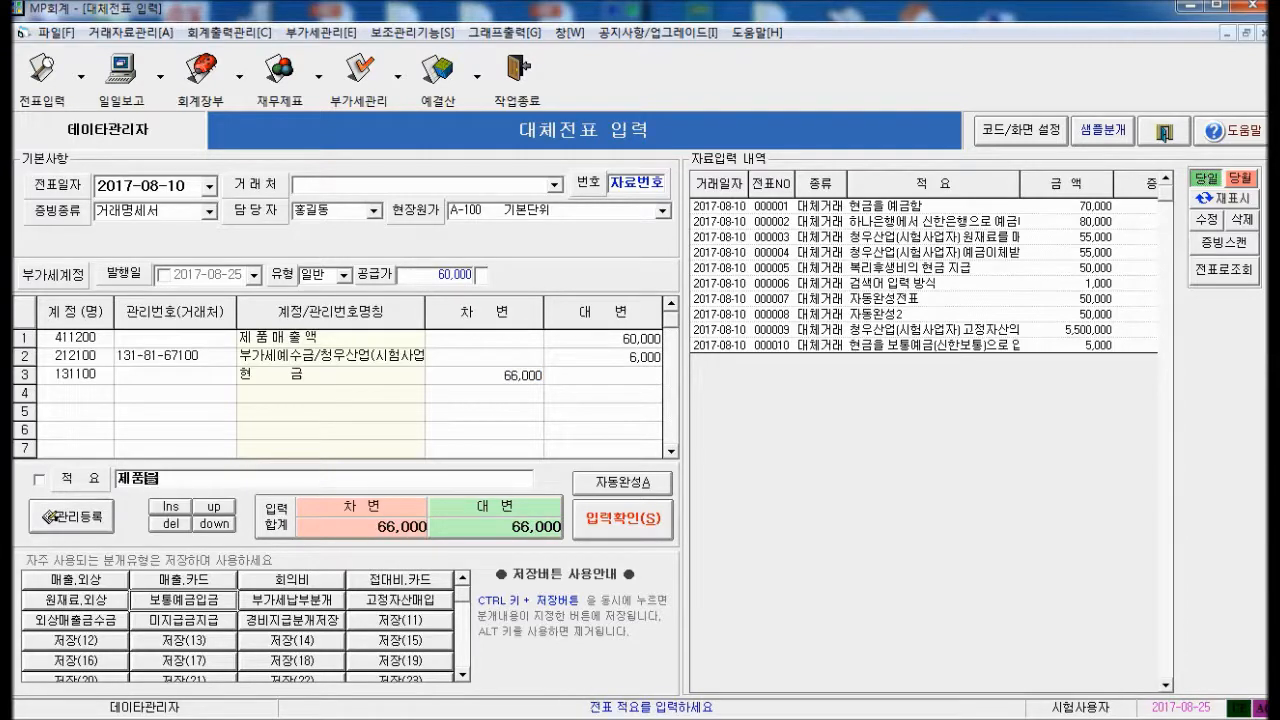
text(로 매출함)
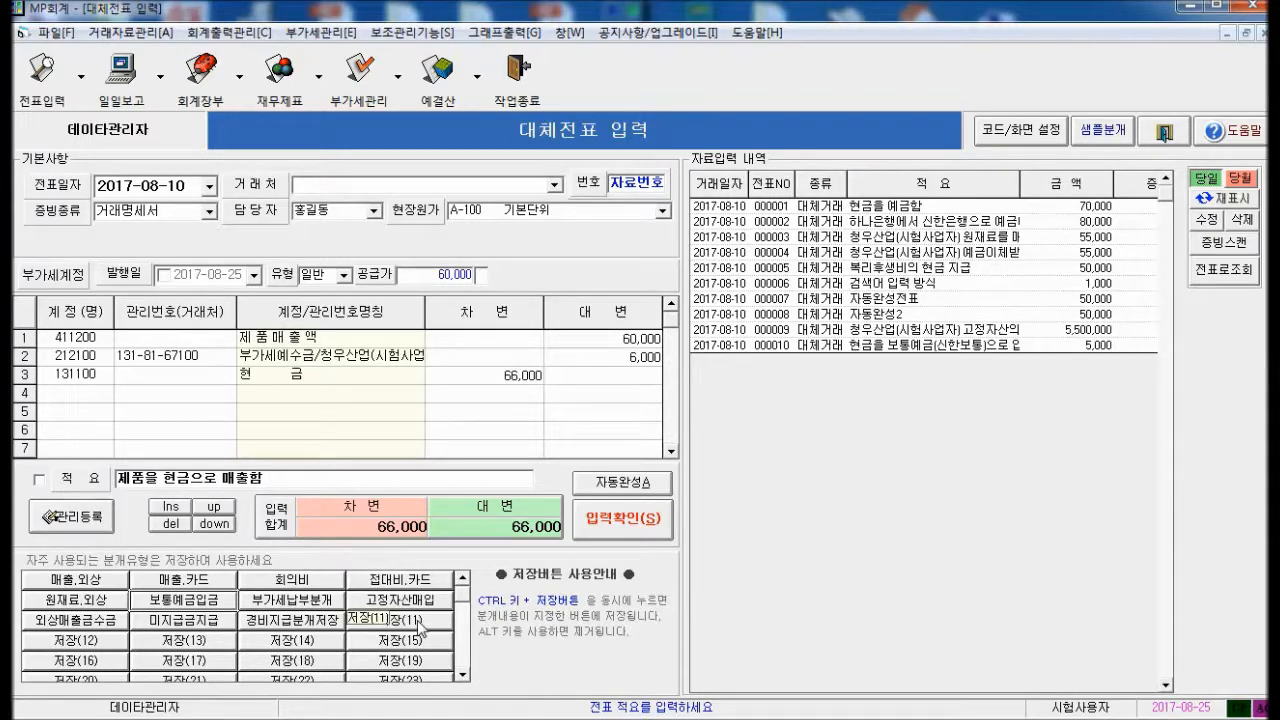
Store the current cash-sale split in an empty preset slot named 매출저장(1)
ctrl+click(418, 622)
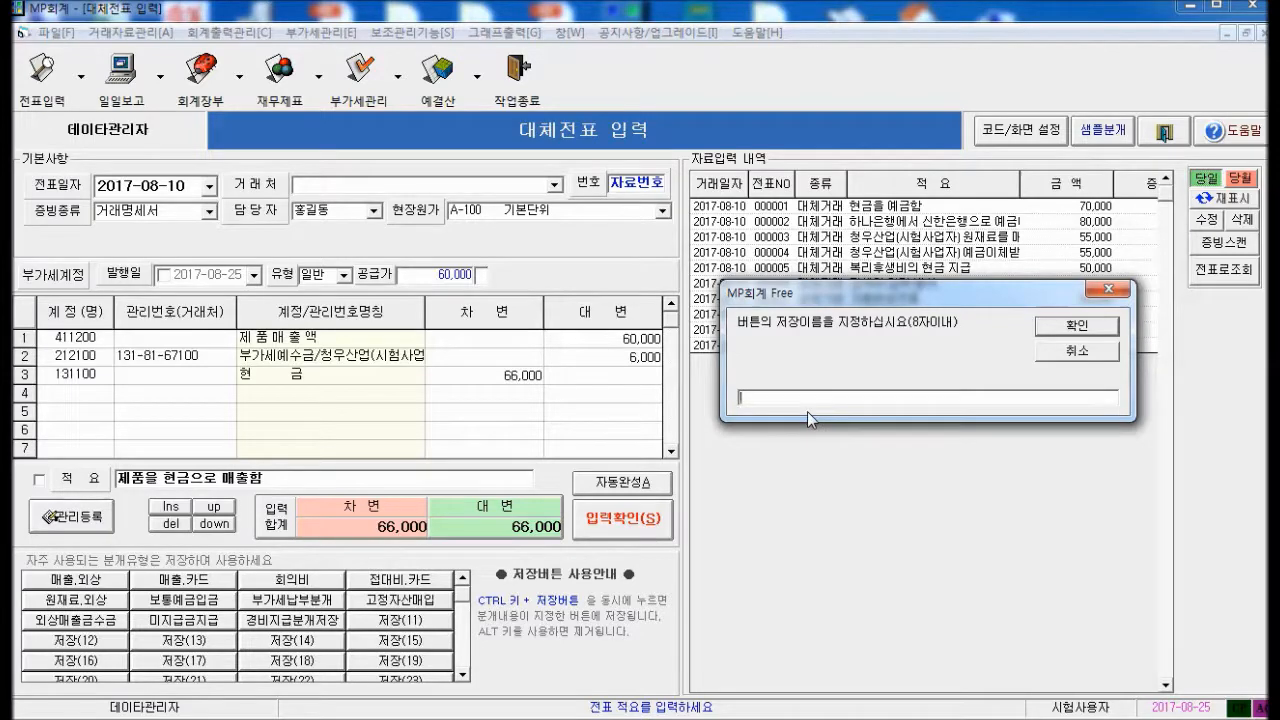
text(매)
text(출처)
text(자)
text((1)
click(1072, 330)
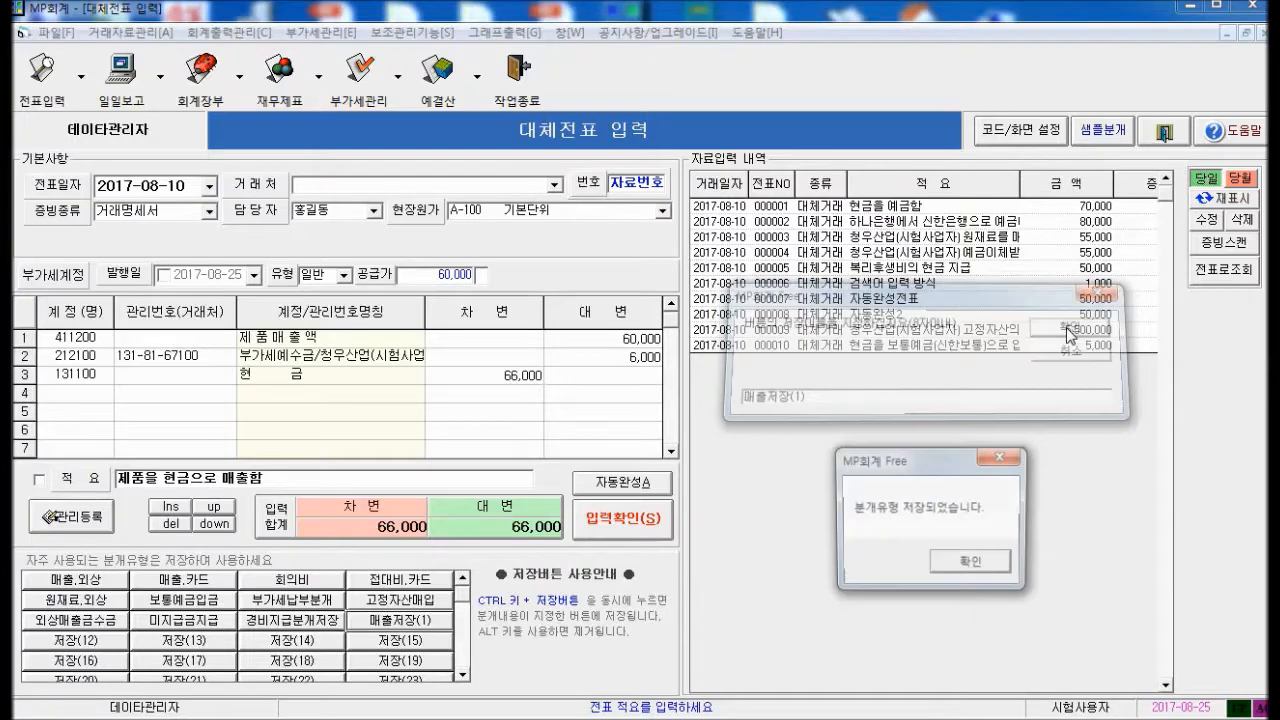
click(972, 563)
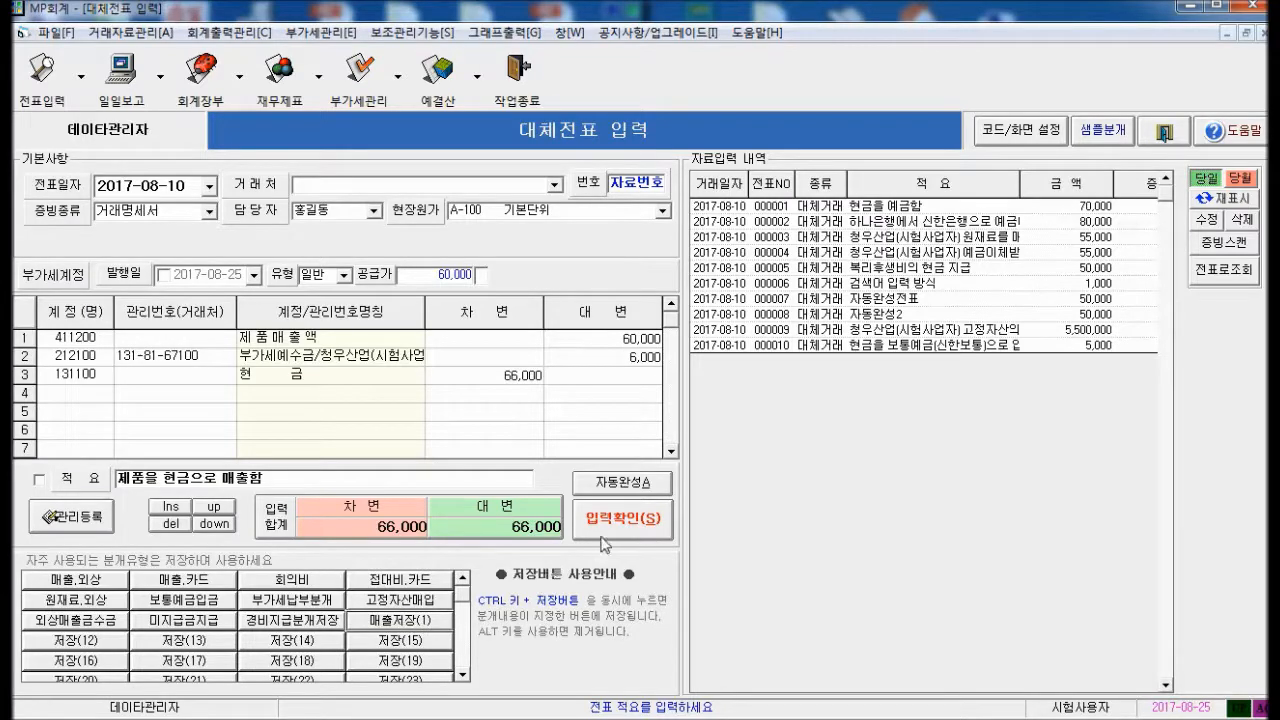
click(101, 340)
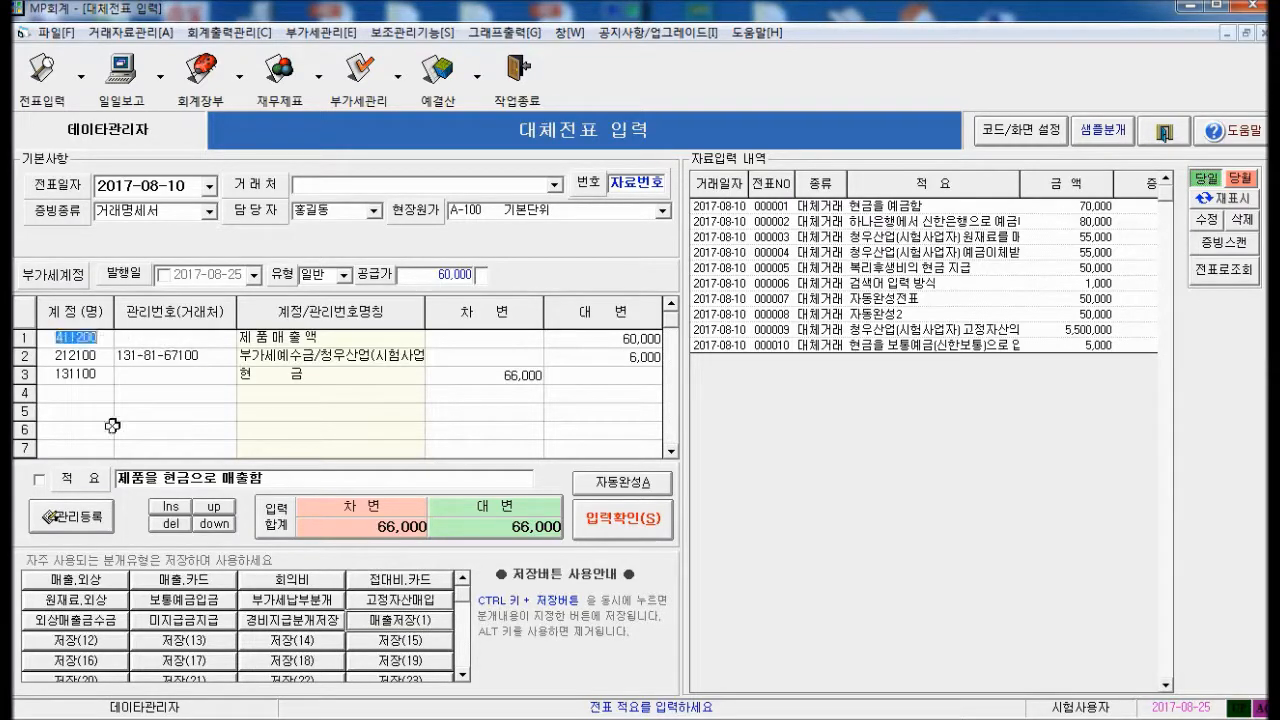
Clear the three journal lines and memo, then refill the voucher from 매출저장(1)
click(170, 524)
click(172, 524)
click(172, 524)
click(308, 483)
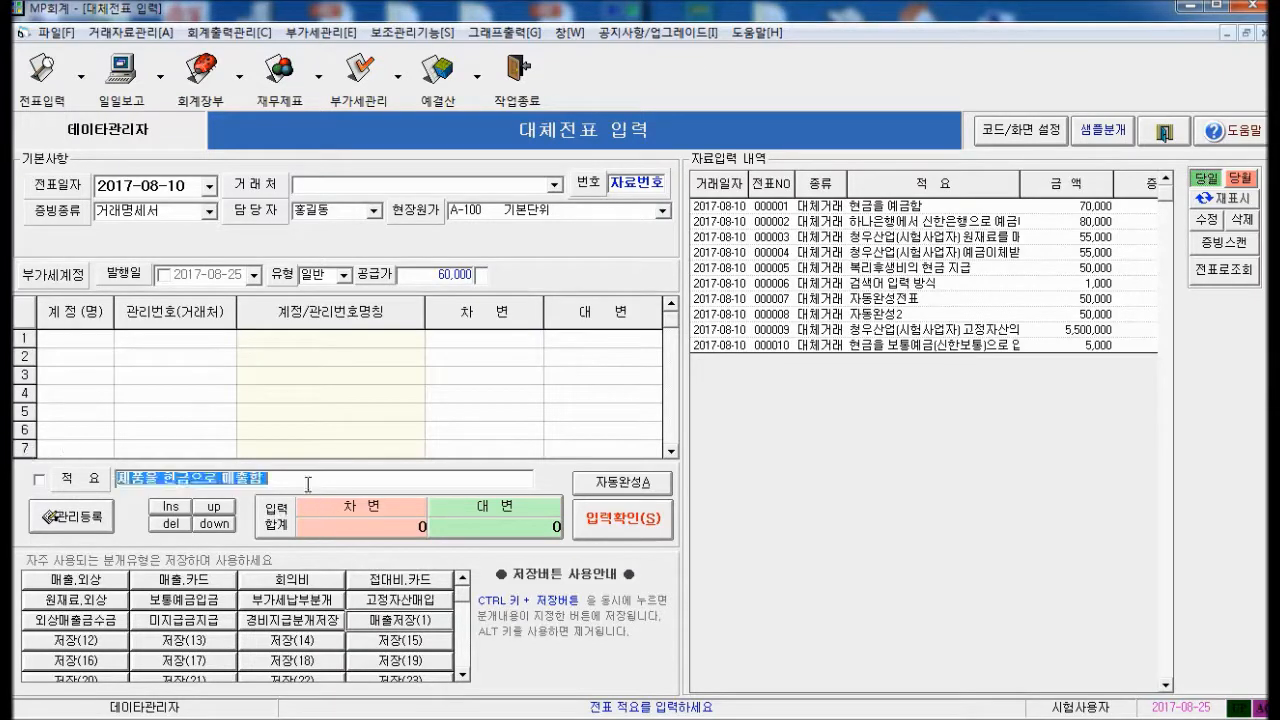
key(Delete)
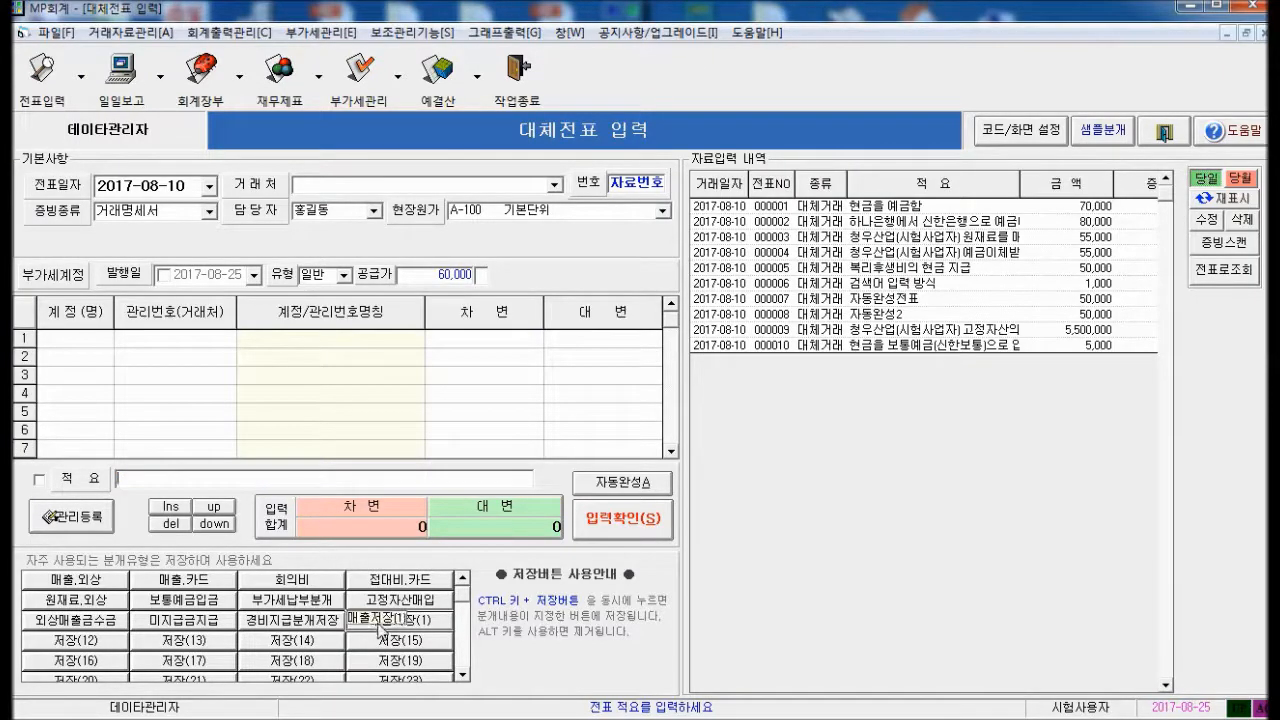
click(384, 630)
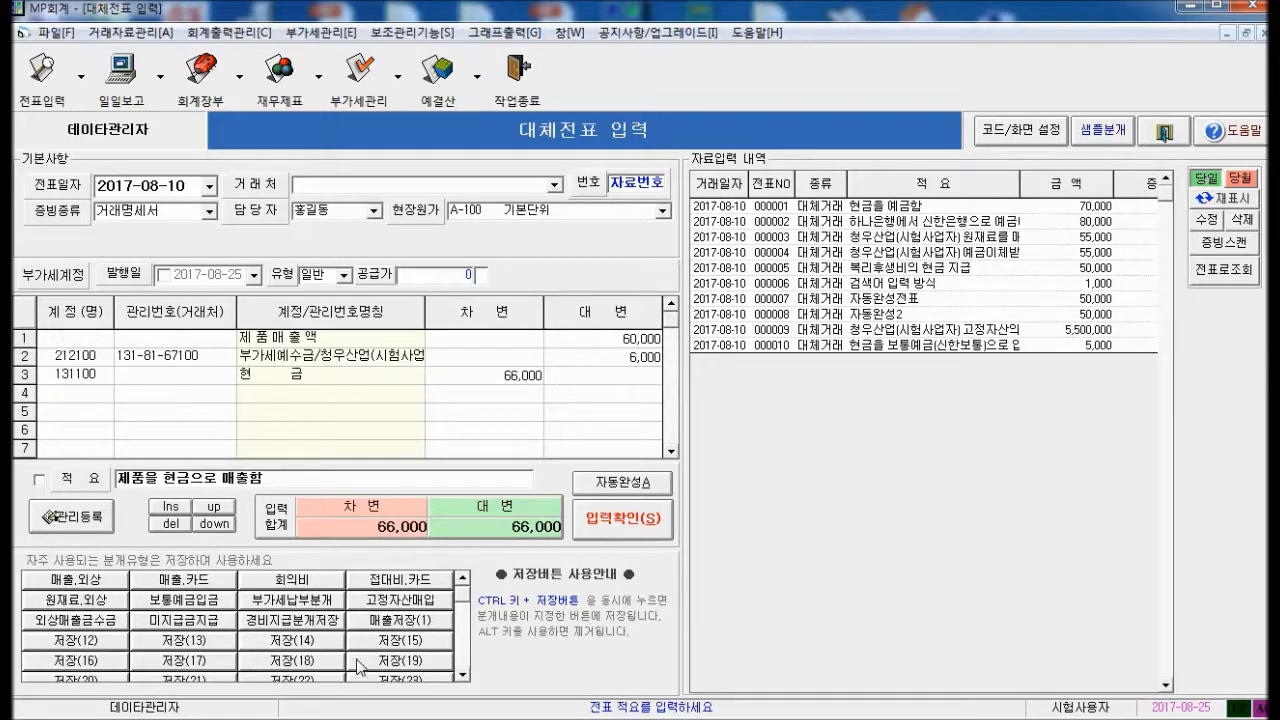
Change the VAT line's customer to 데이타라인 and save as voucher 000011
click(393, 627)
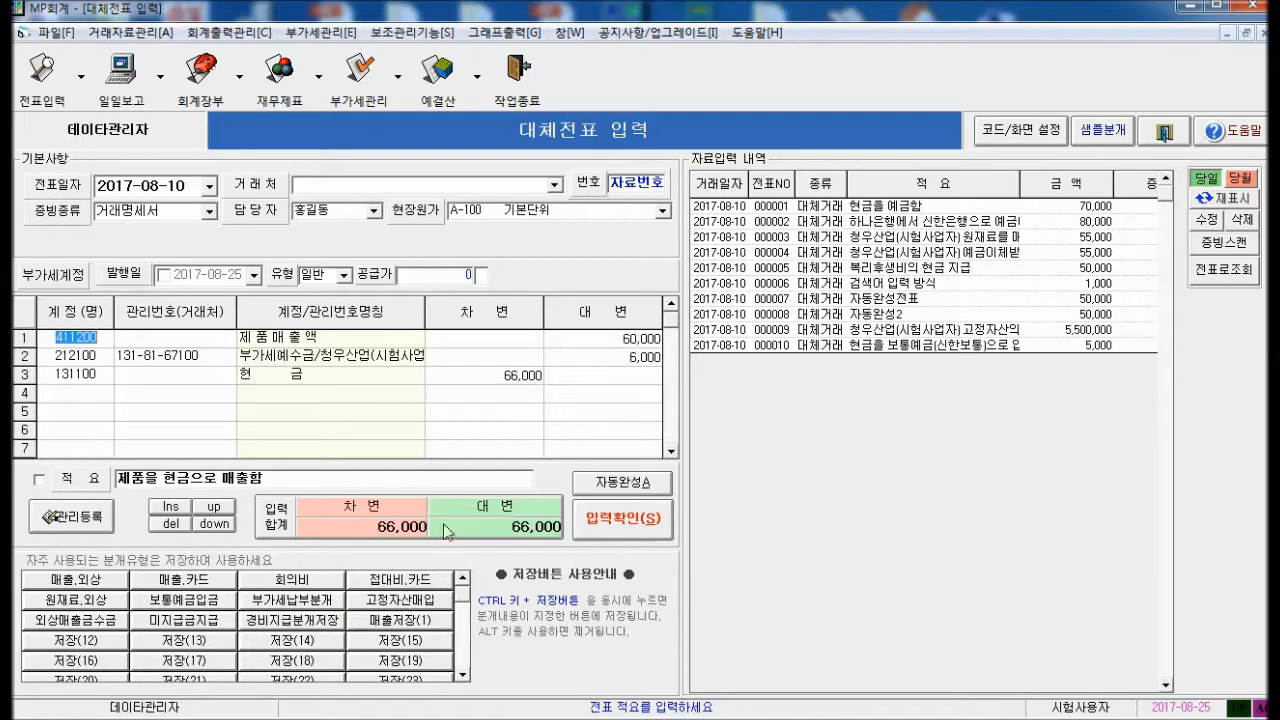
click(208, 360)
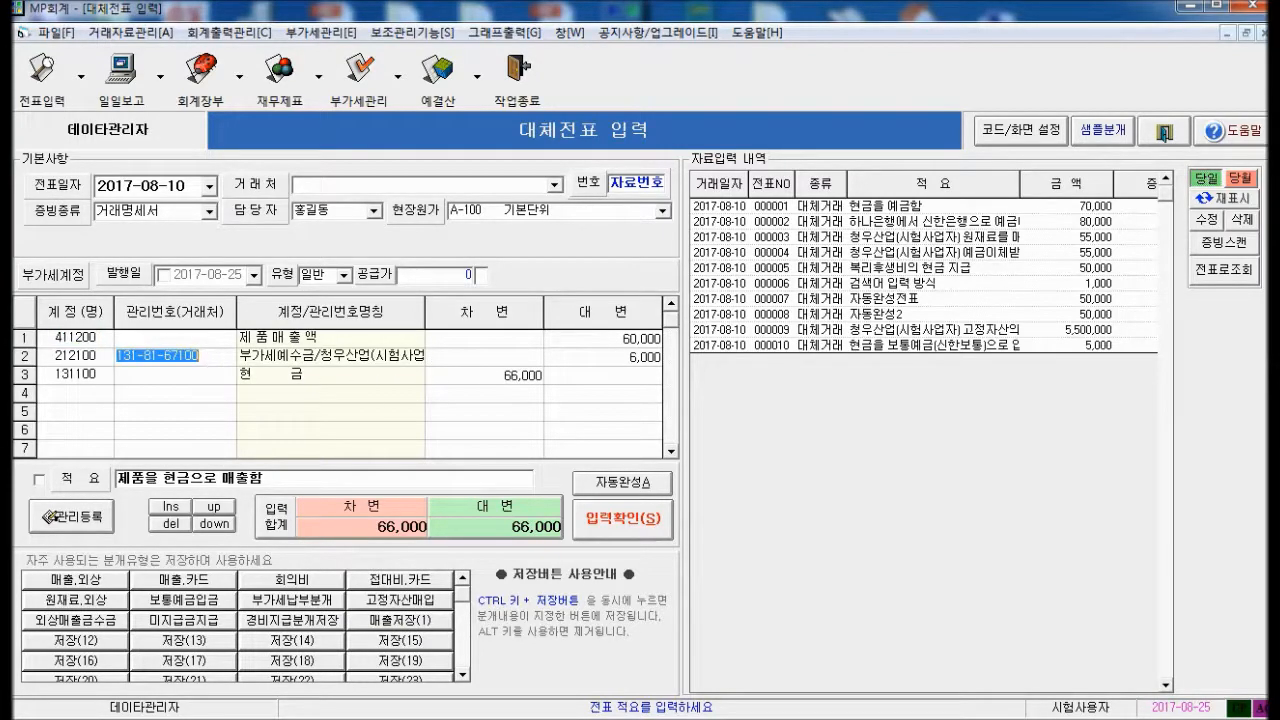
key(Delete)
key(Return)
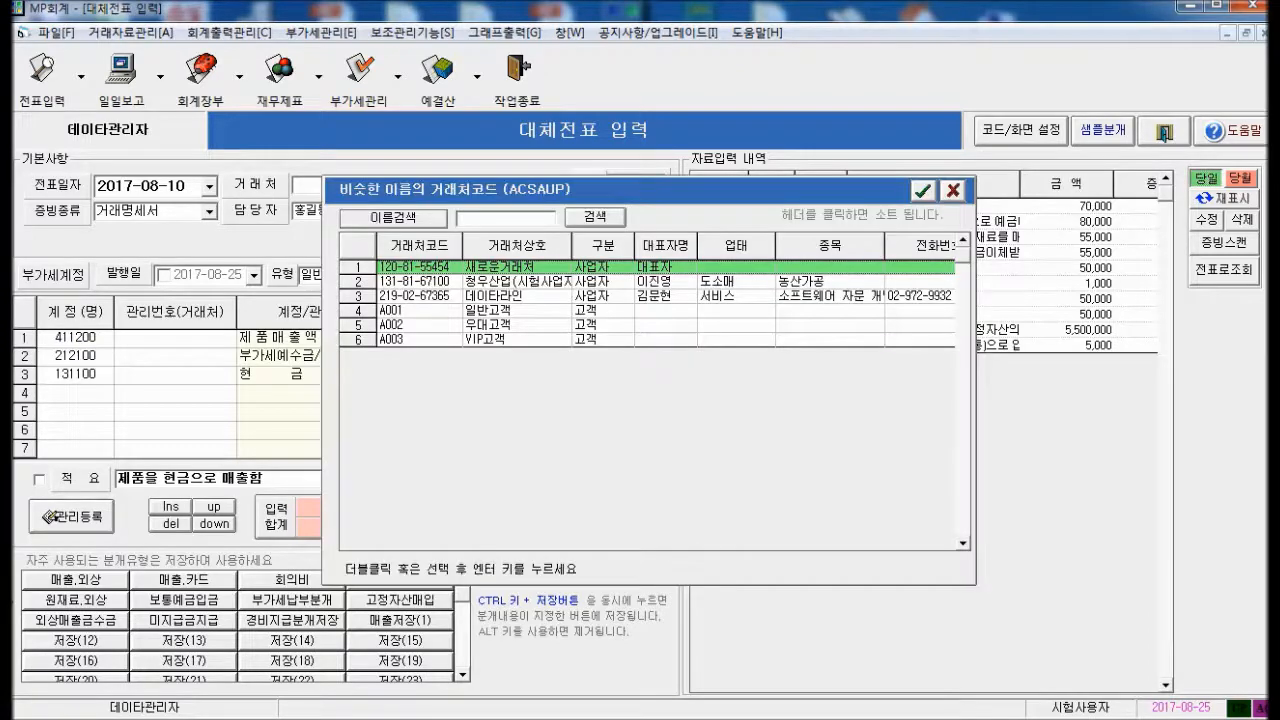
key(Down)
key(Down)
key(Return)
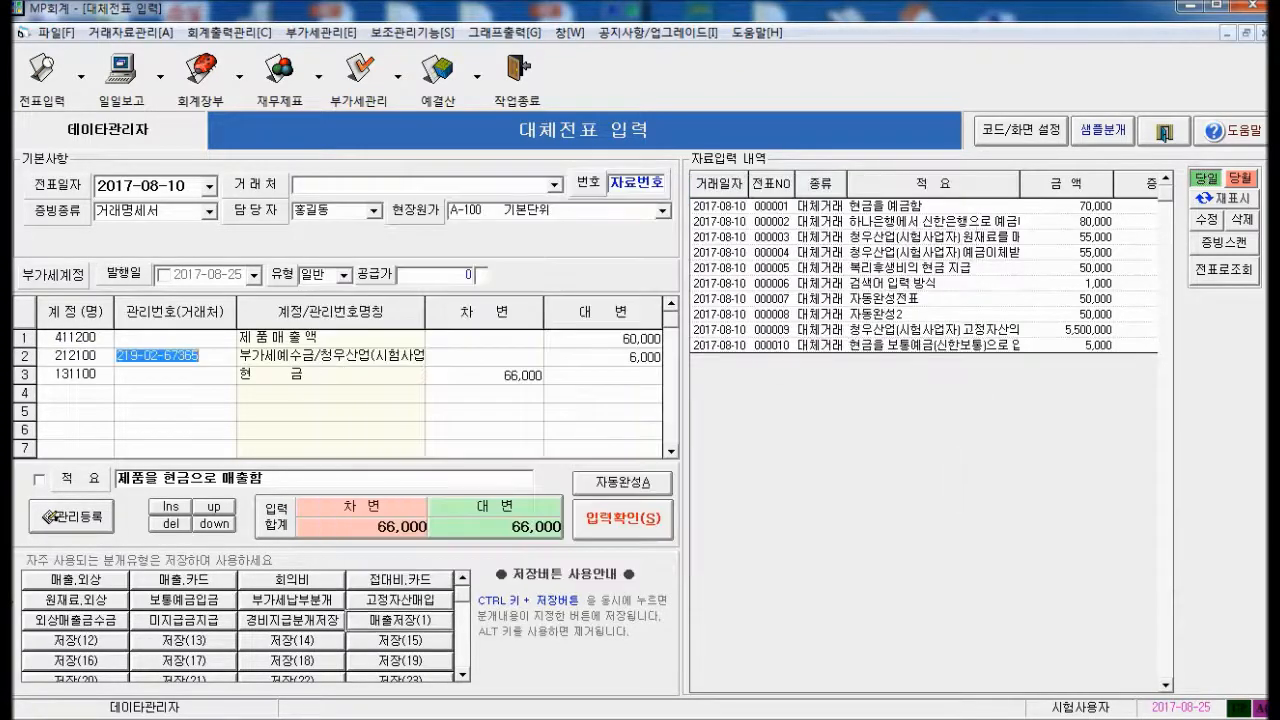
key(Return)
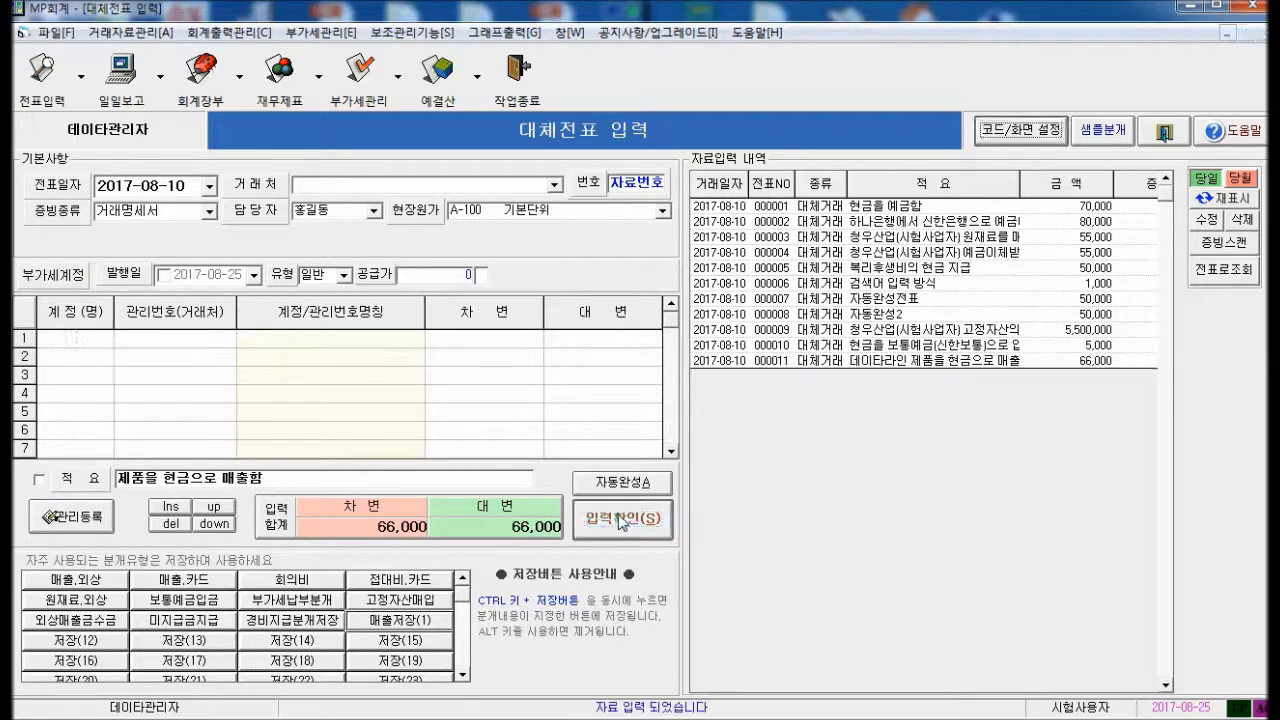
click(620, 519)
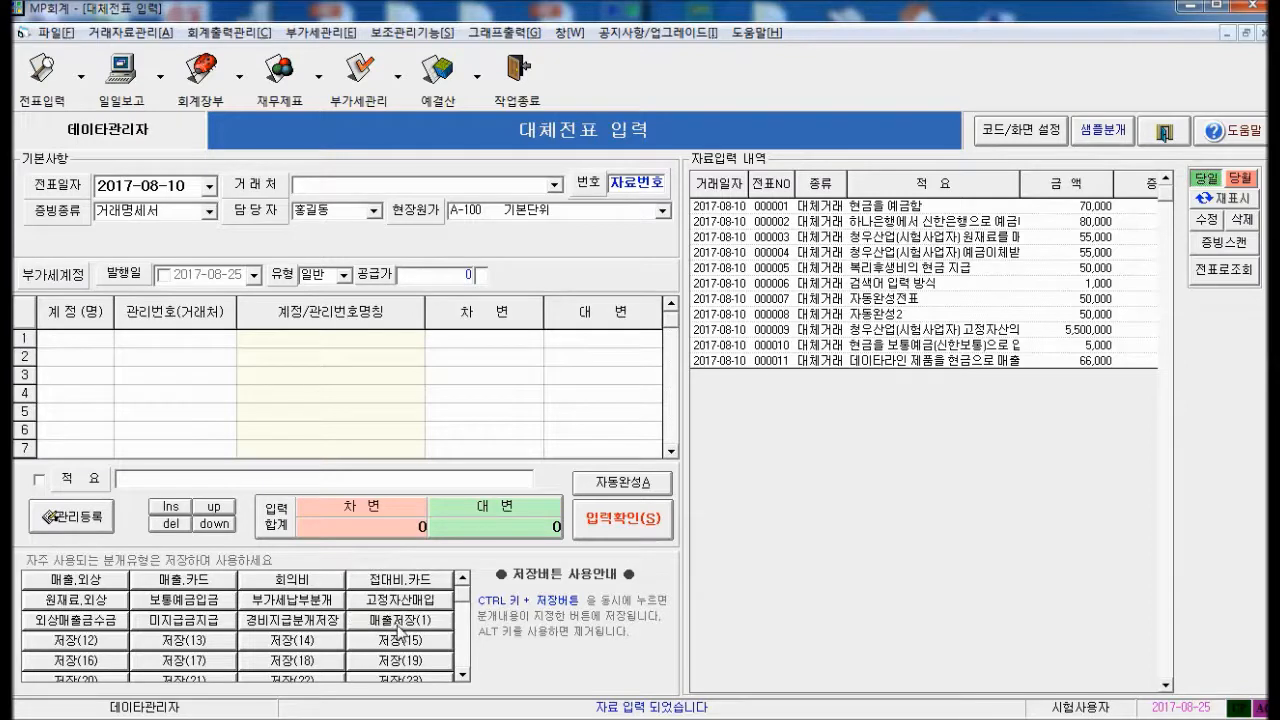
Erase the 매출저장(1) split button, reverting it to 저장(11), and load voucher 000011 for editing
alt+click(398, 630)
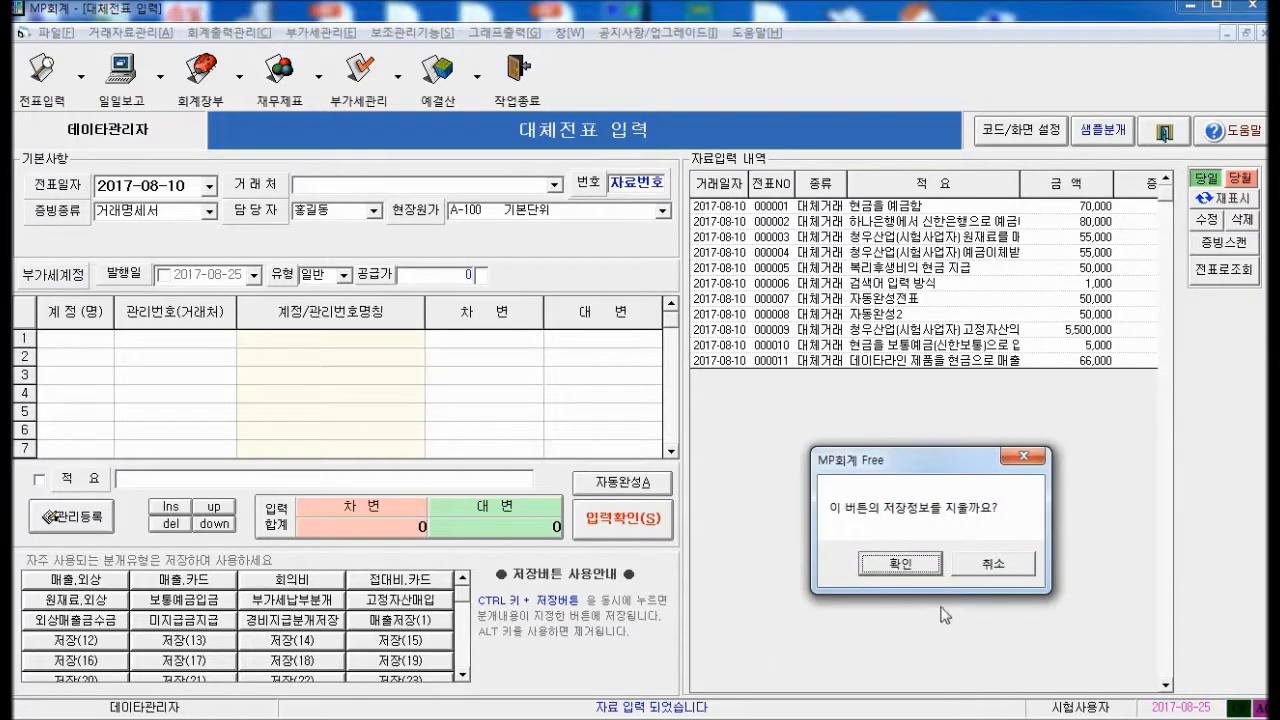
click(899, 564)
click(968, 568)
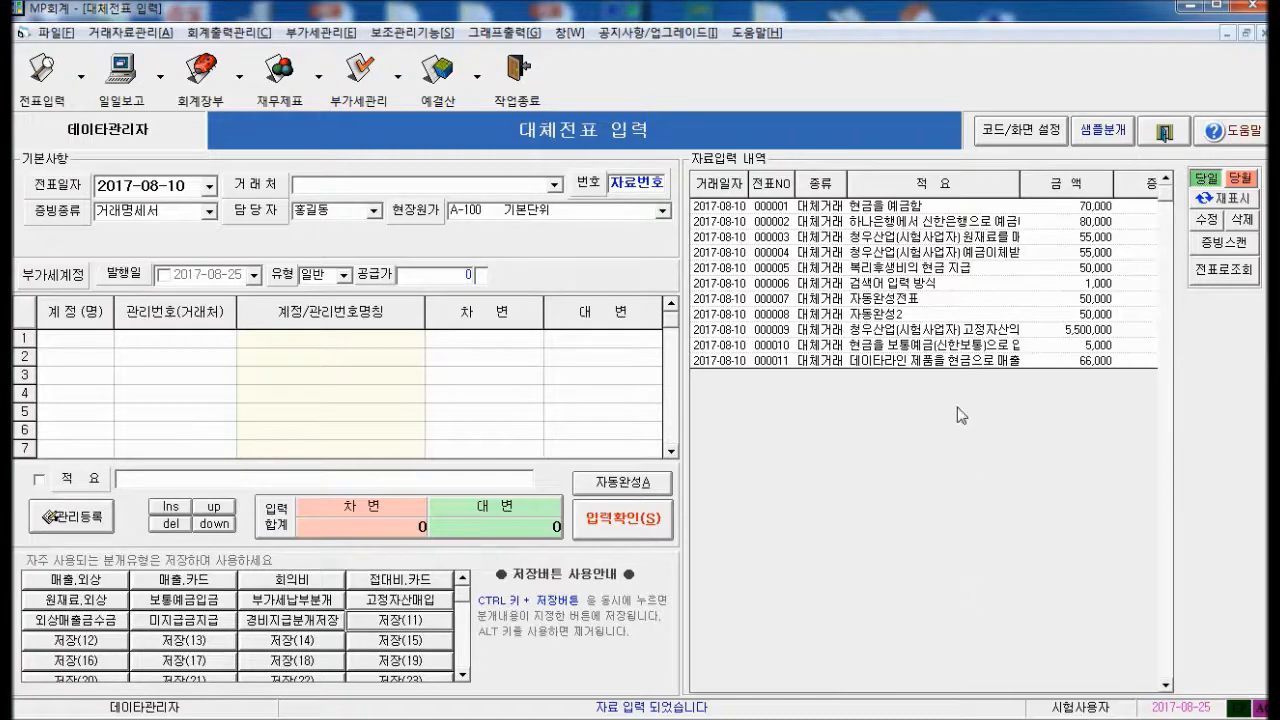
click(940, 360)
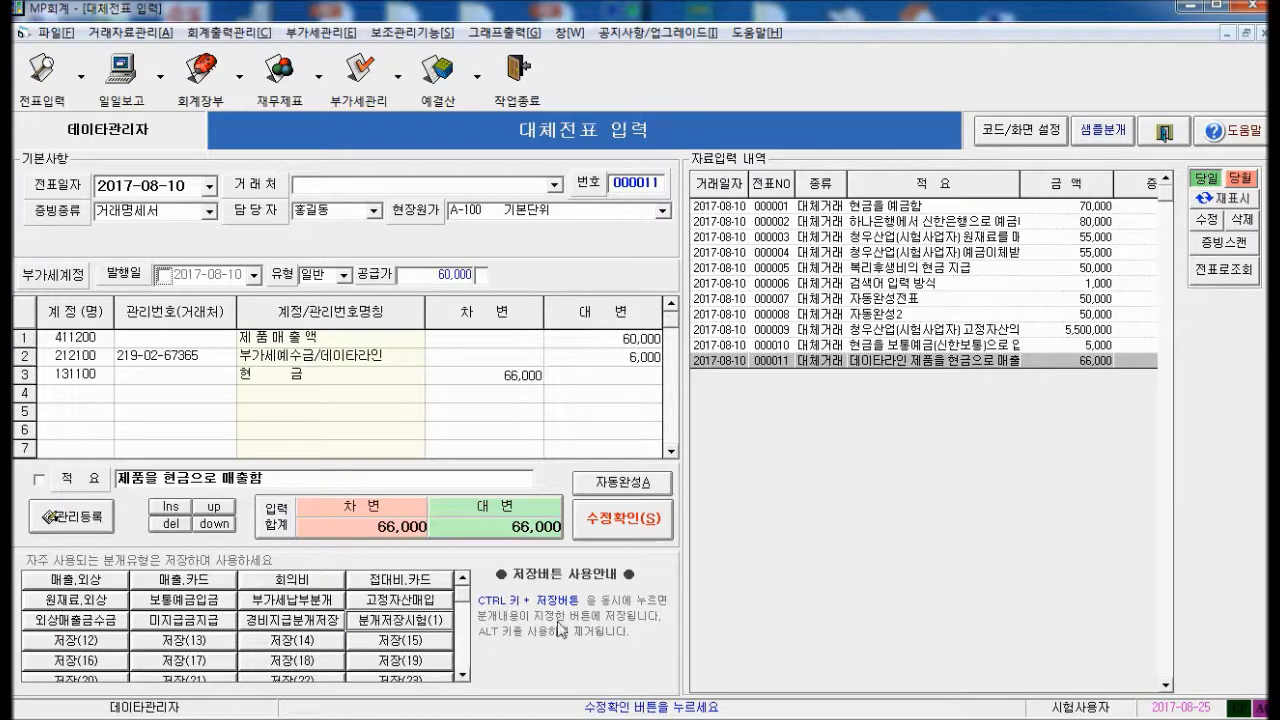
Switch the 적요 entry mode to 계정별적요 입력 so each journal line has its own memo
click(1013, 137)
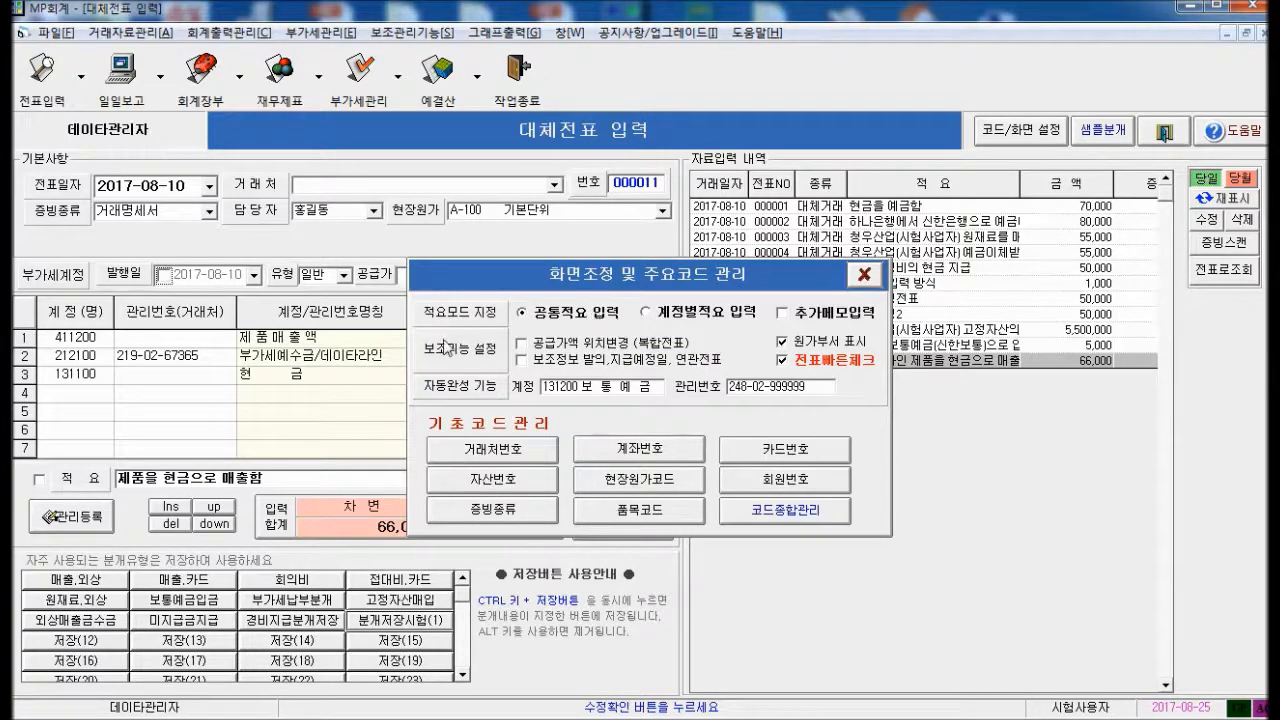
click(864, 274)
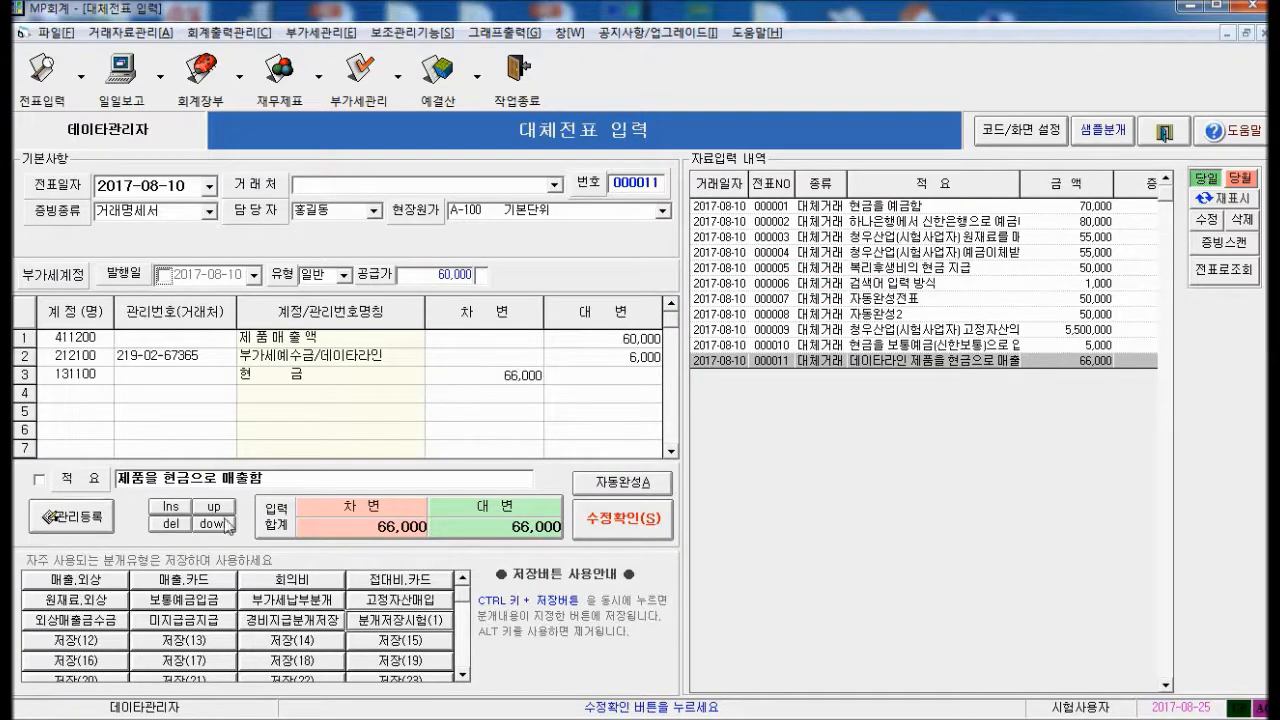
click(299, 479)
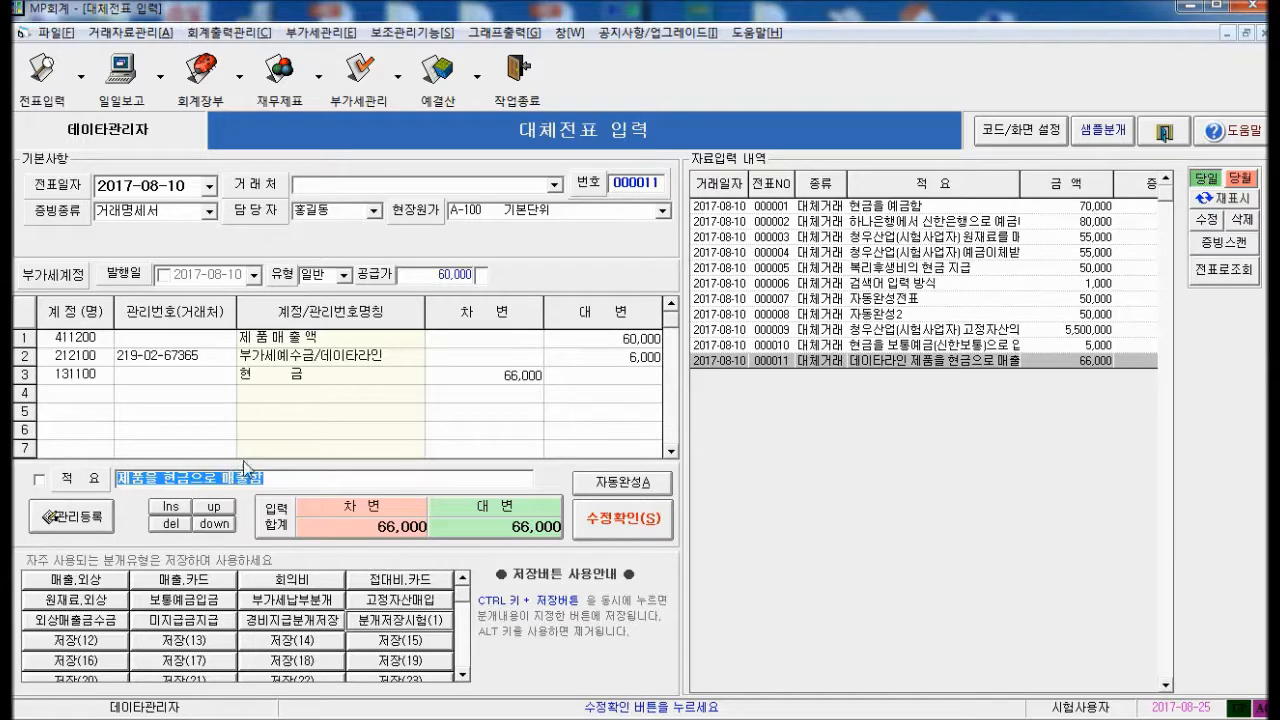
click(1024, 132)
click(664, 312)
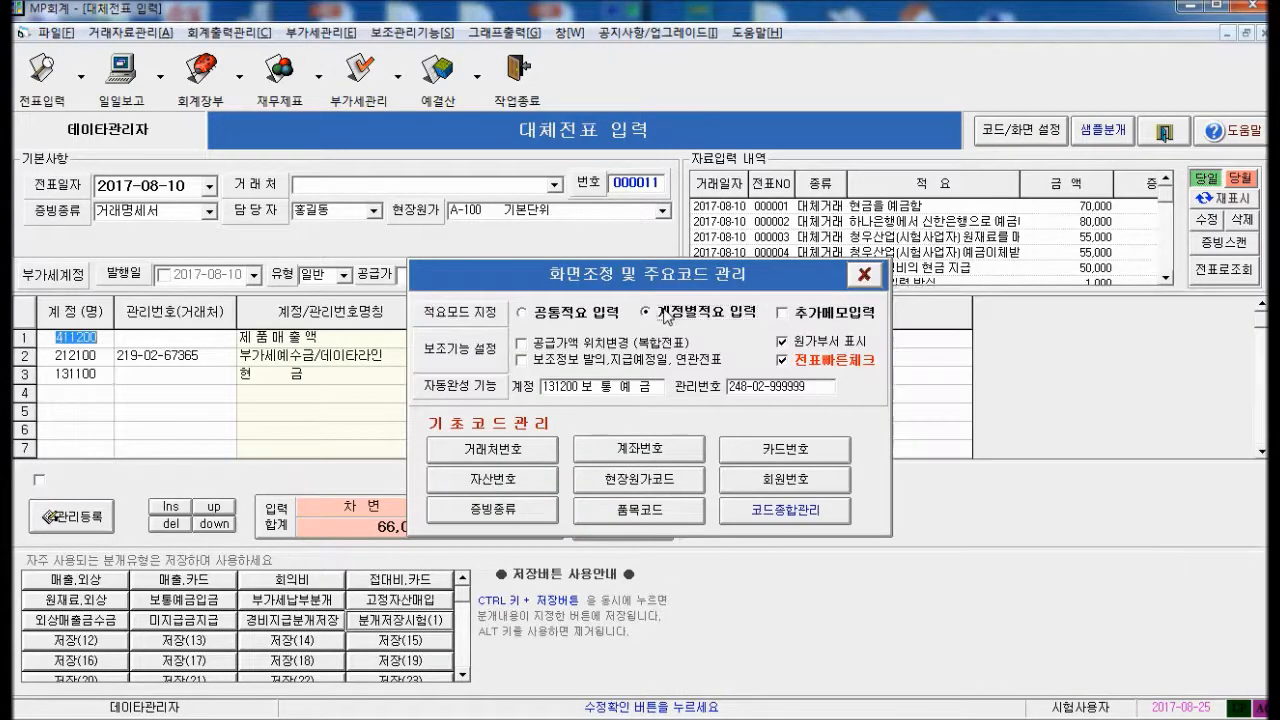
click(864, 274)
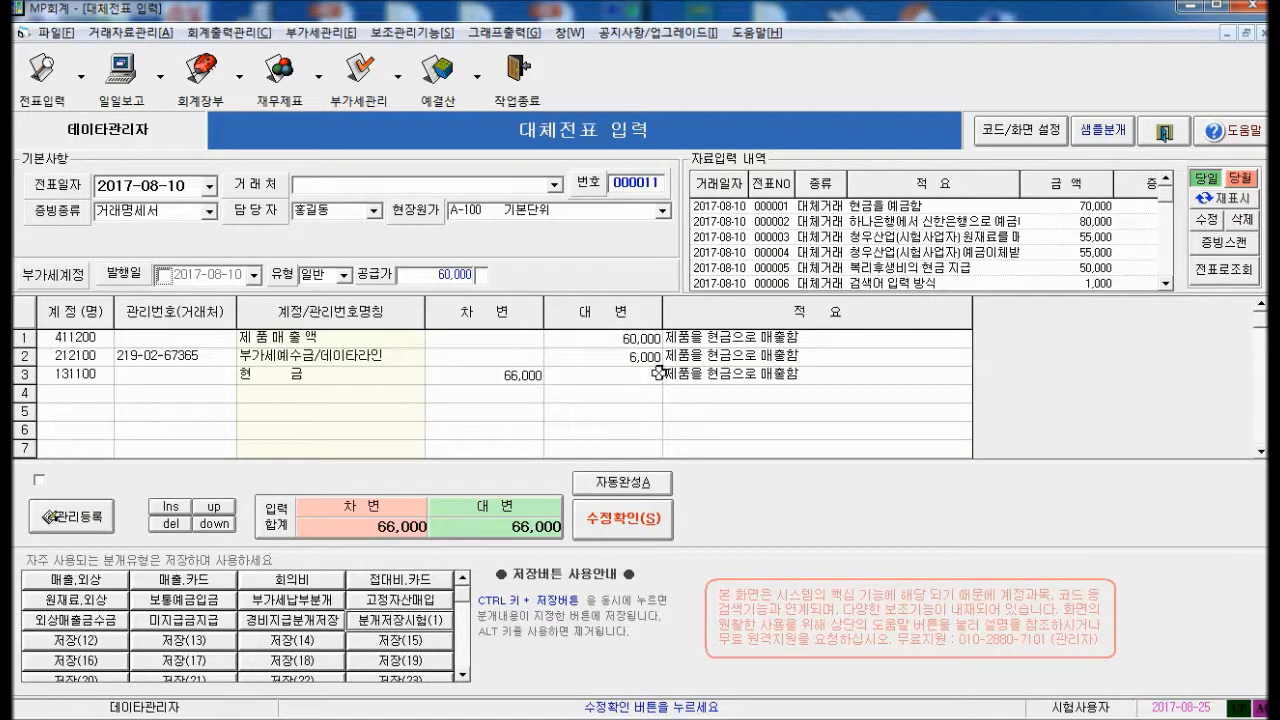
Edit the second and third lines' 적요 on voucher 000011, then load voucher 000006
click(684, 354)
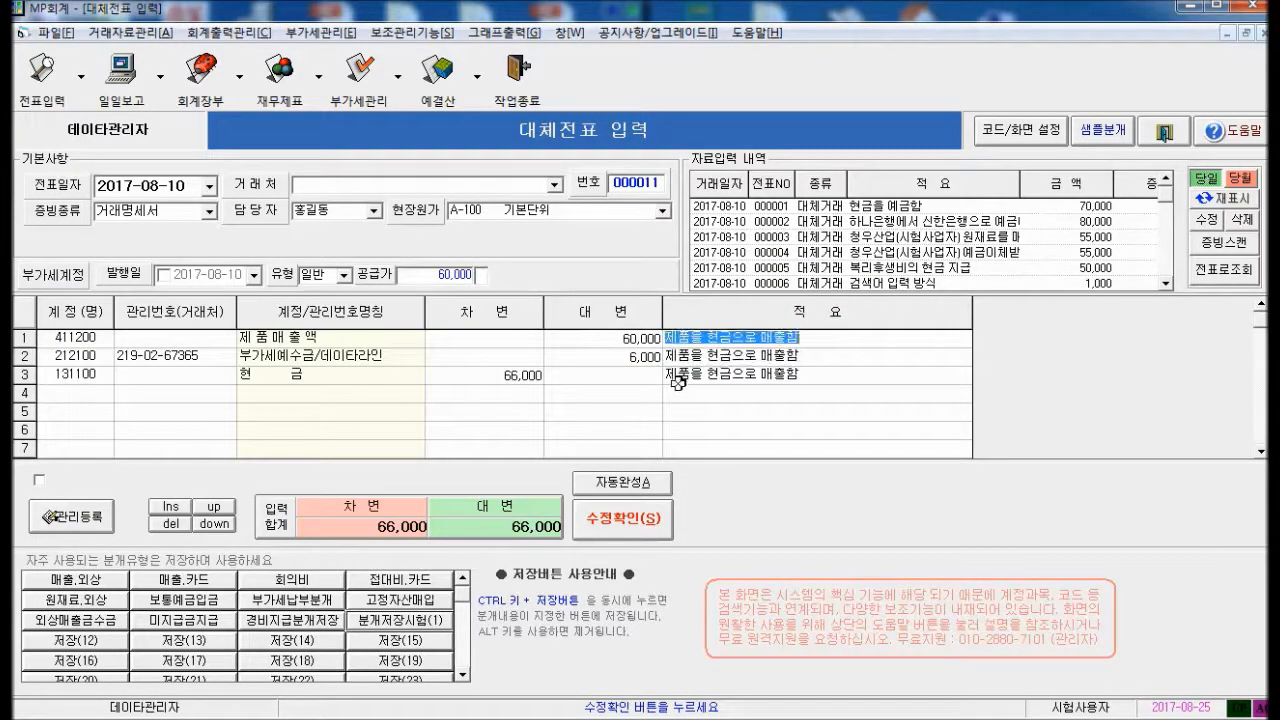
click(680, 375)
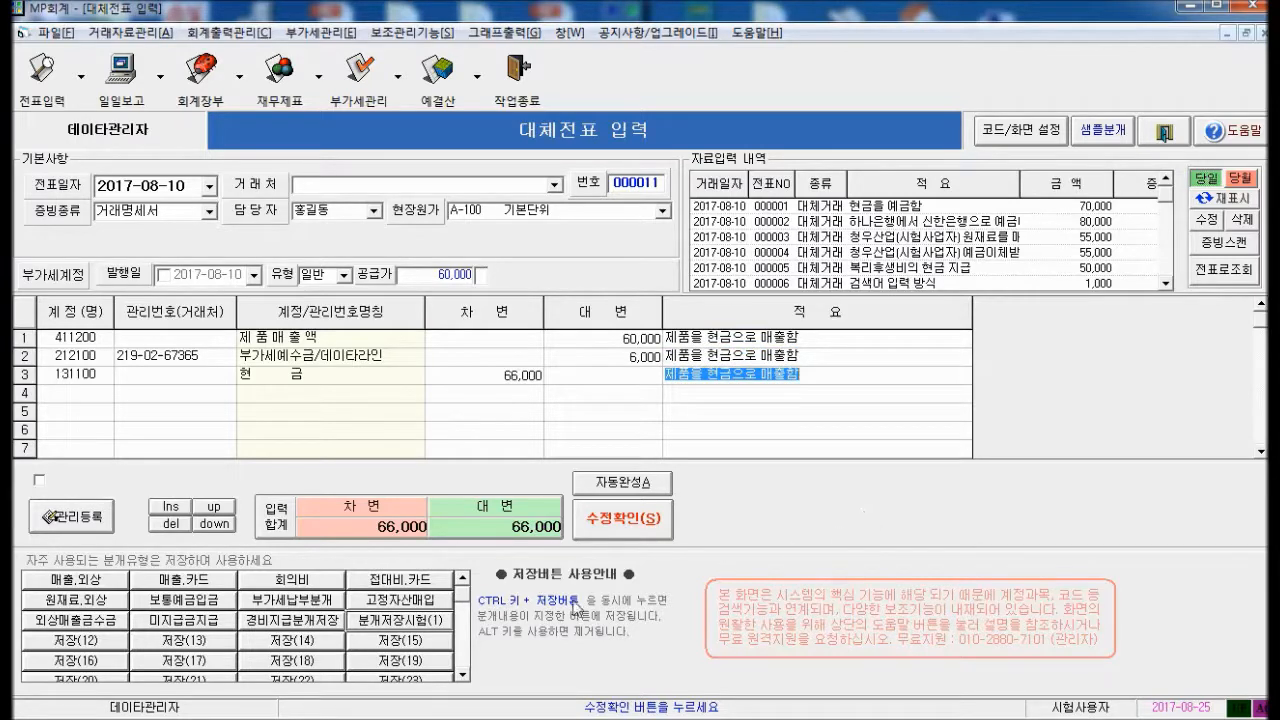
click(900, 283)
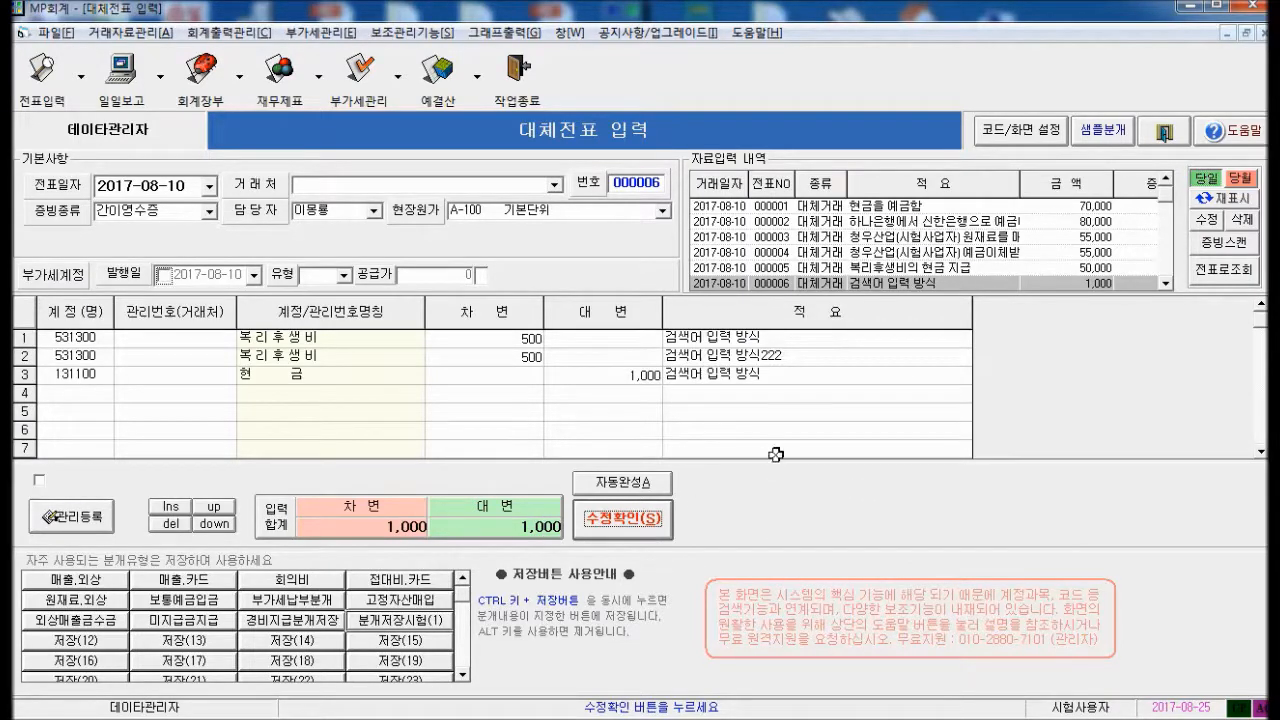
Turn on 추가메모입력 in the screen settings
click(1031, 138)
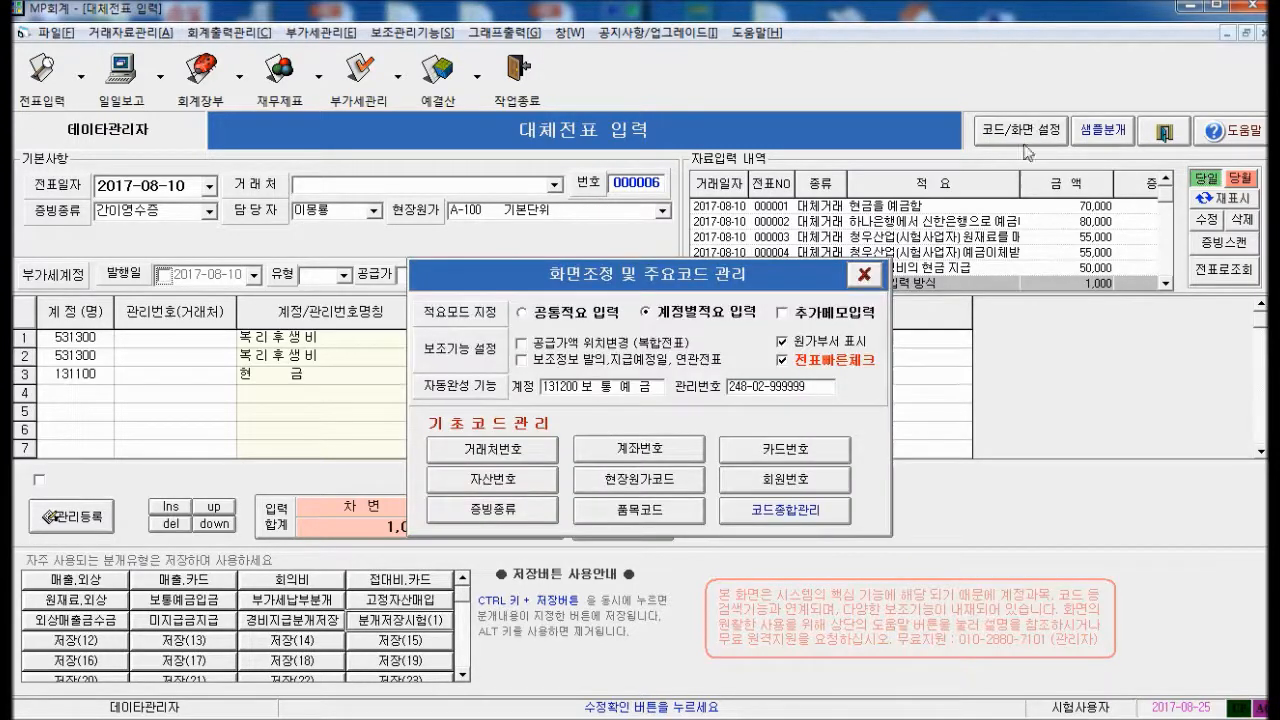
click(785, 313)
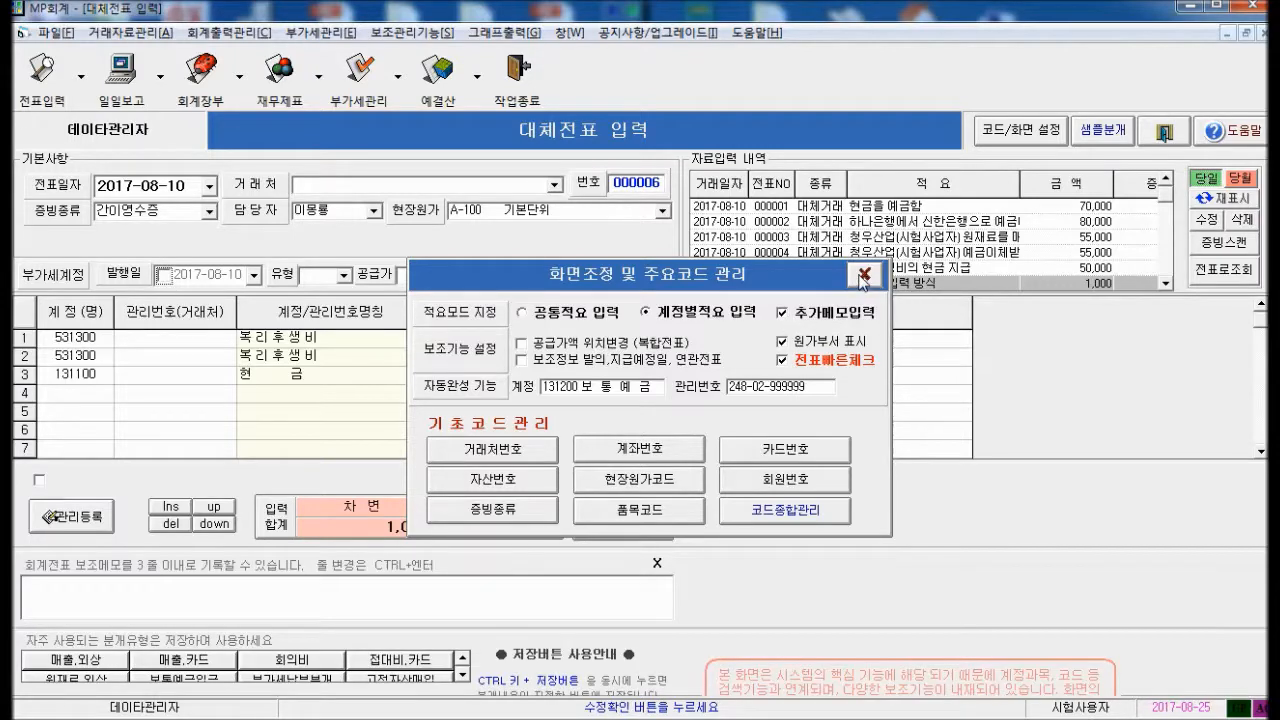
click(864, 275)
Write a two-line memo ending '메모를 입력할 수 있습니다.' and '메모를 입력', then save voucher 000006
click(70, 597)
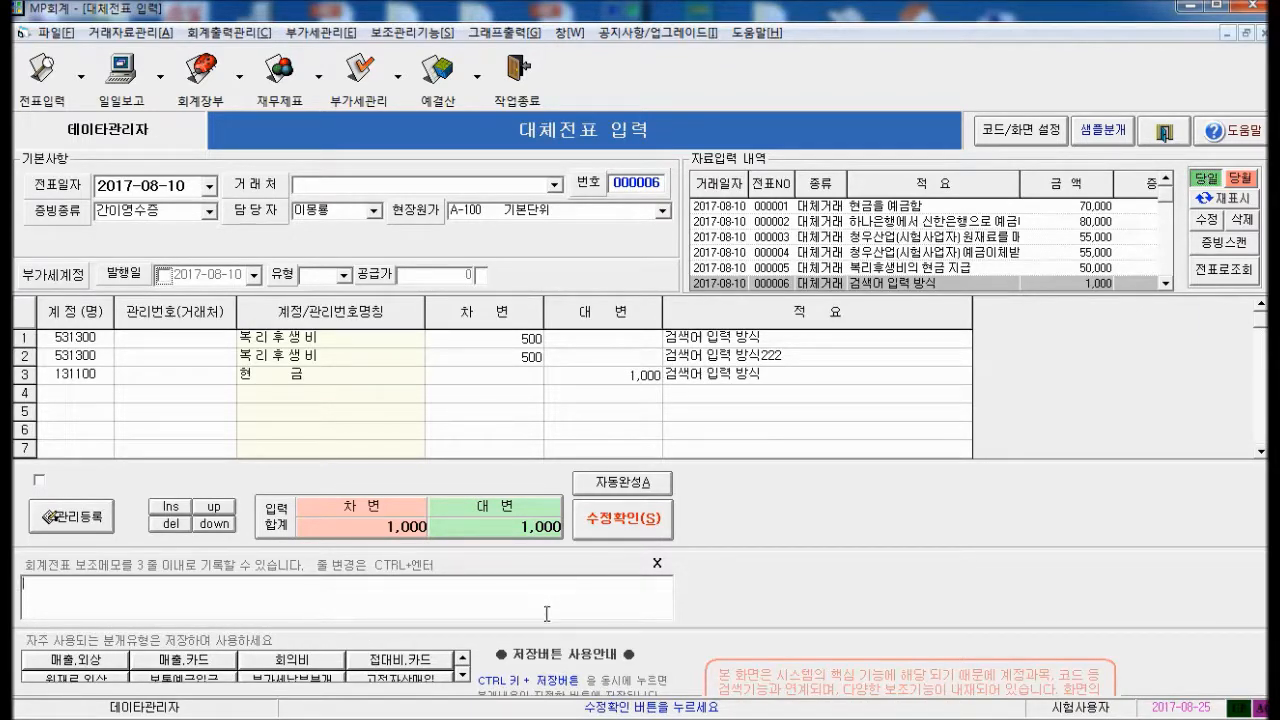
text(곳에 메모를 입력할 수 있습니다.)
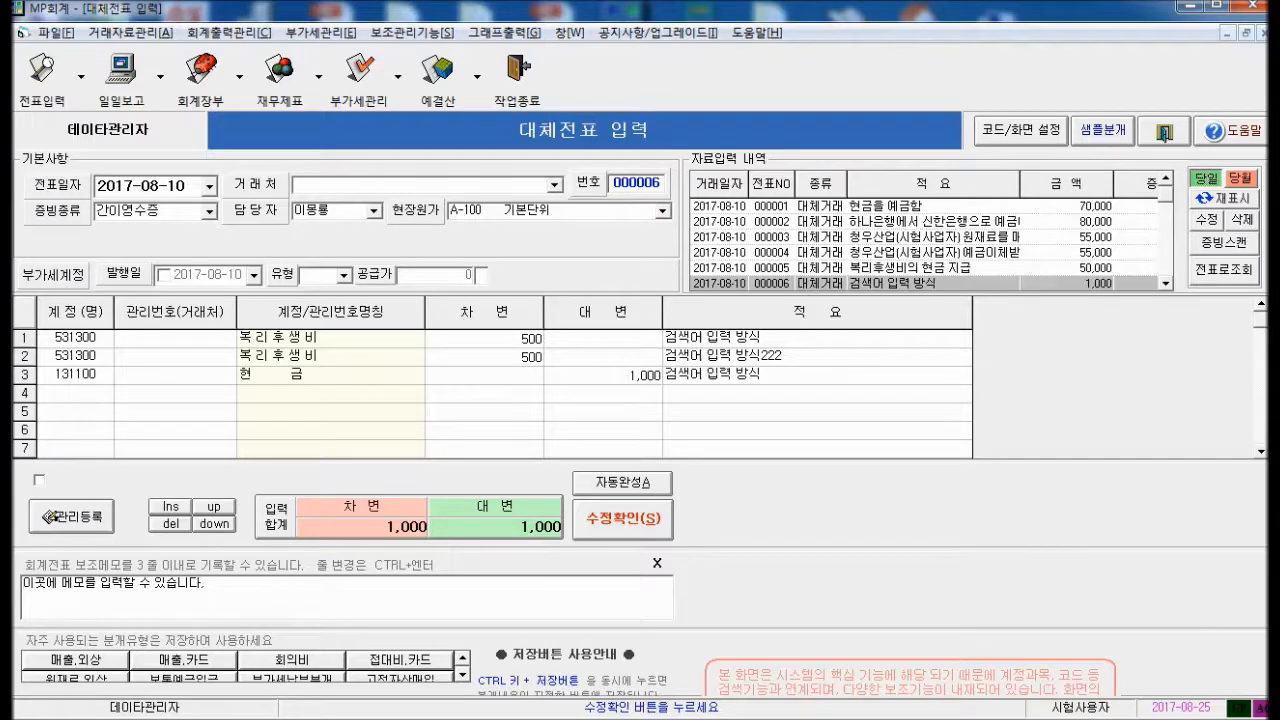
text(ㅁ메모를 입력)
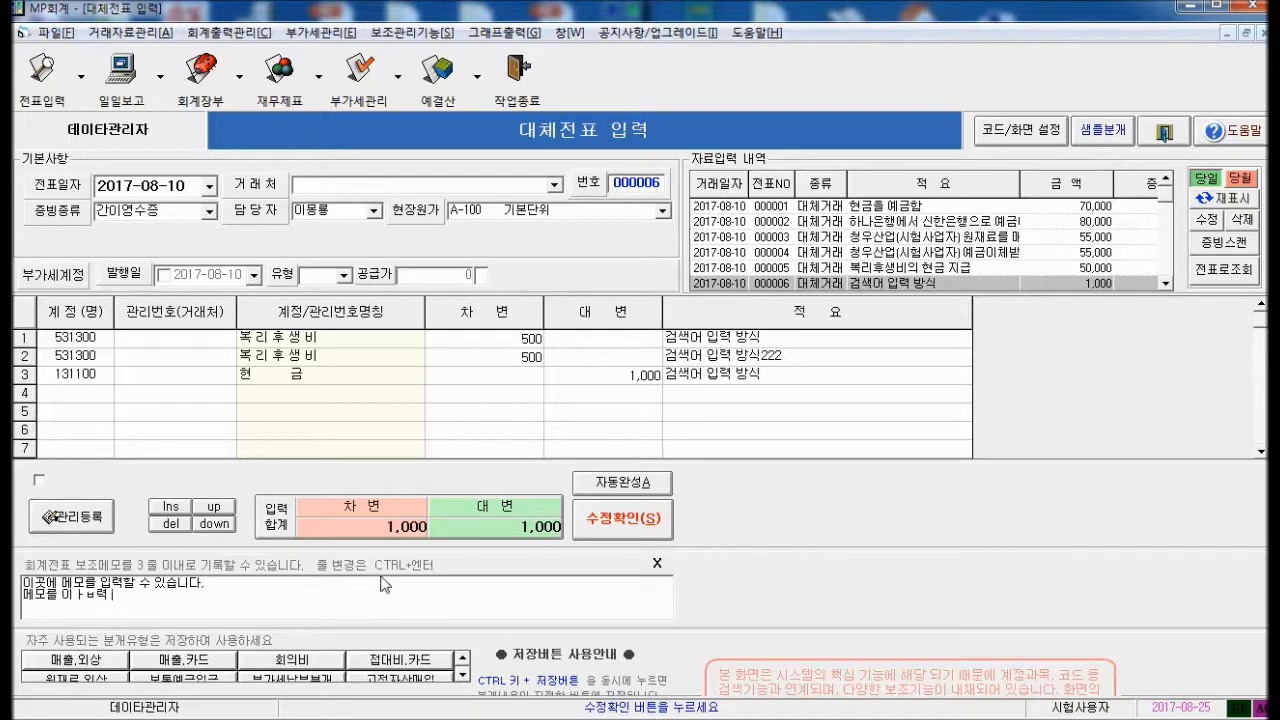
click(626, 527)
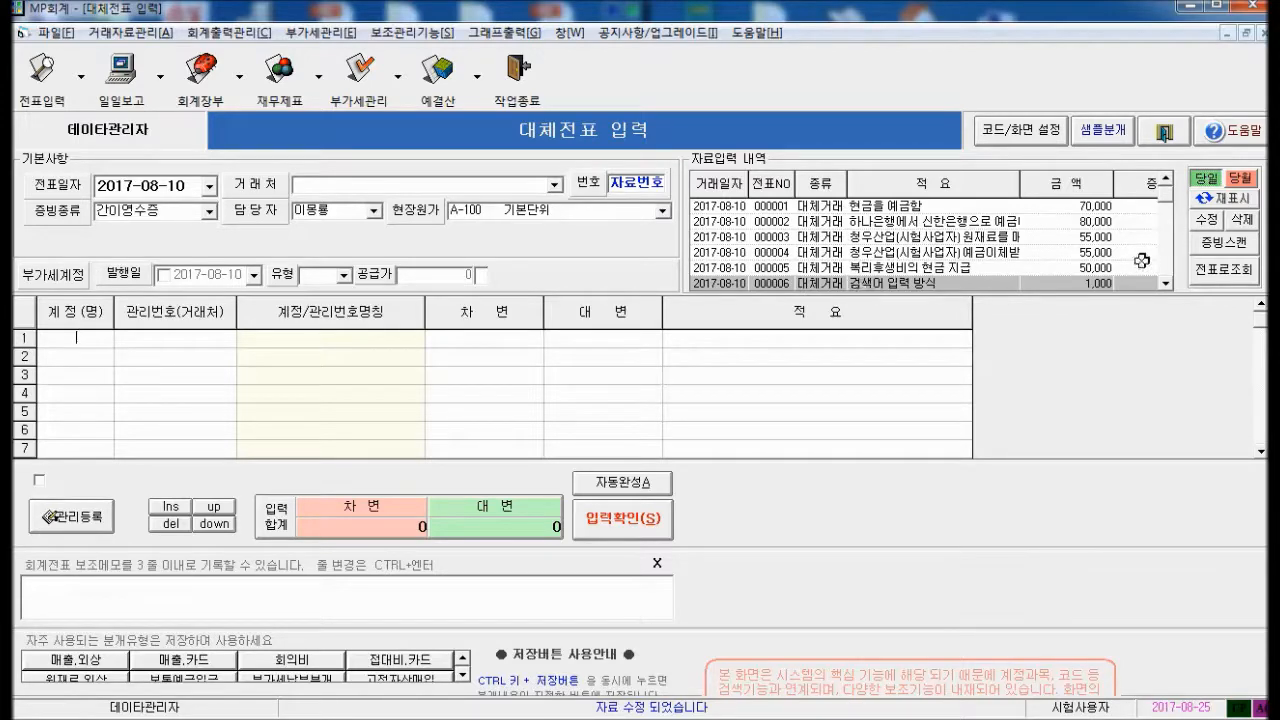
Preview voucher 000006 as a printed 회계전표 and check its memo text
click(1218, 270)
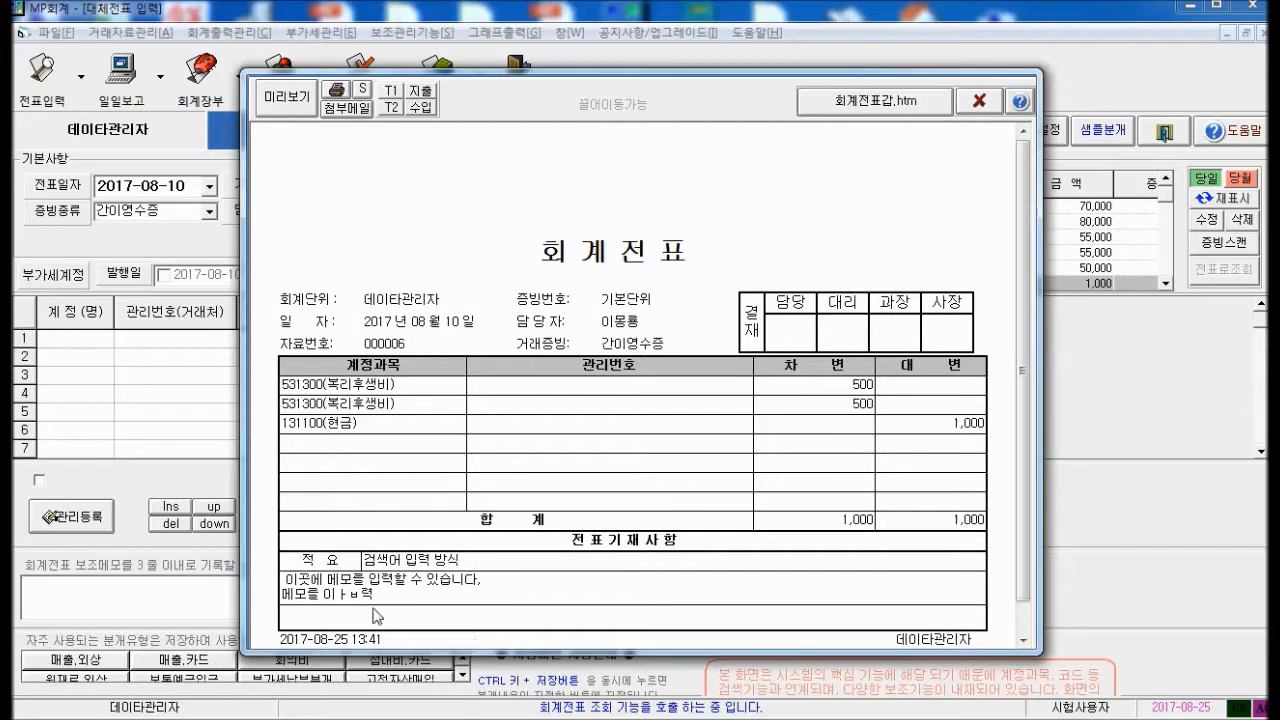
drag(320, 580, 407, 599)
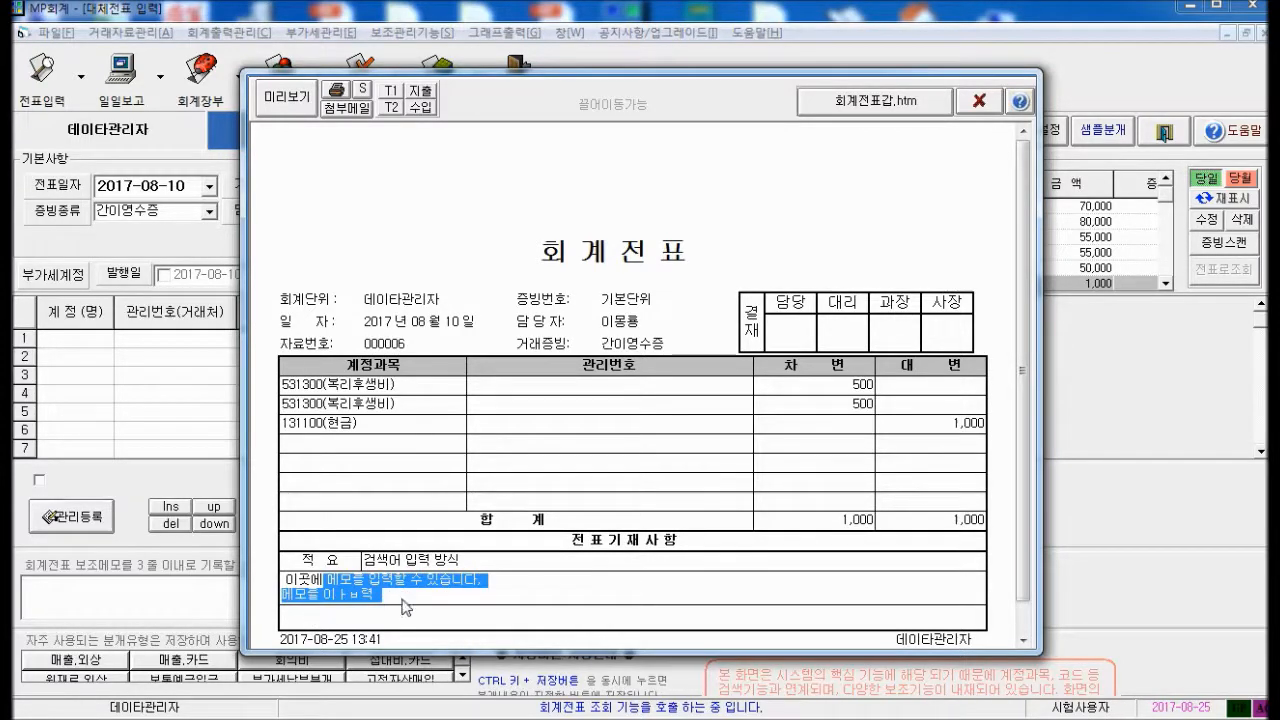
click(403, 600)
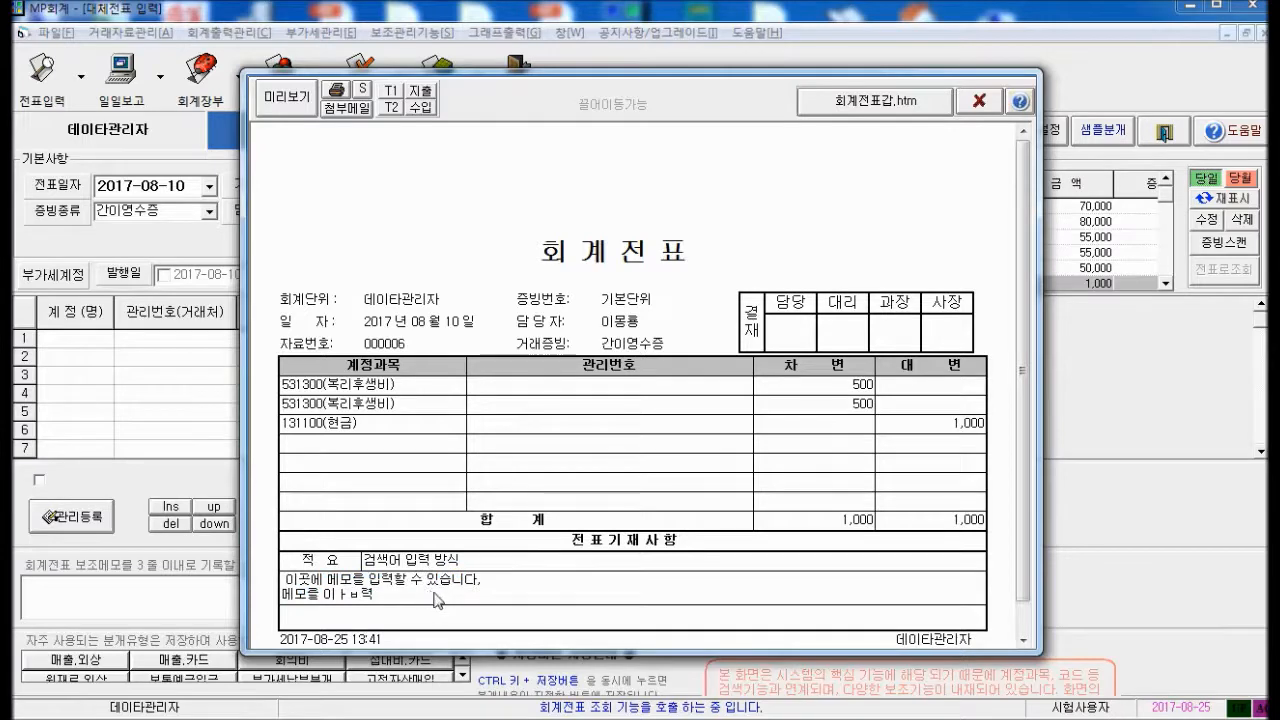
click(979, 100)
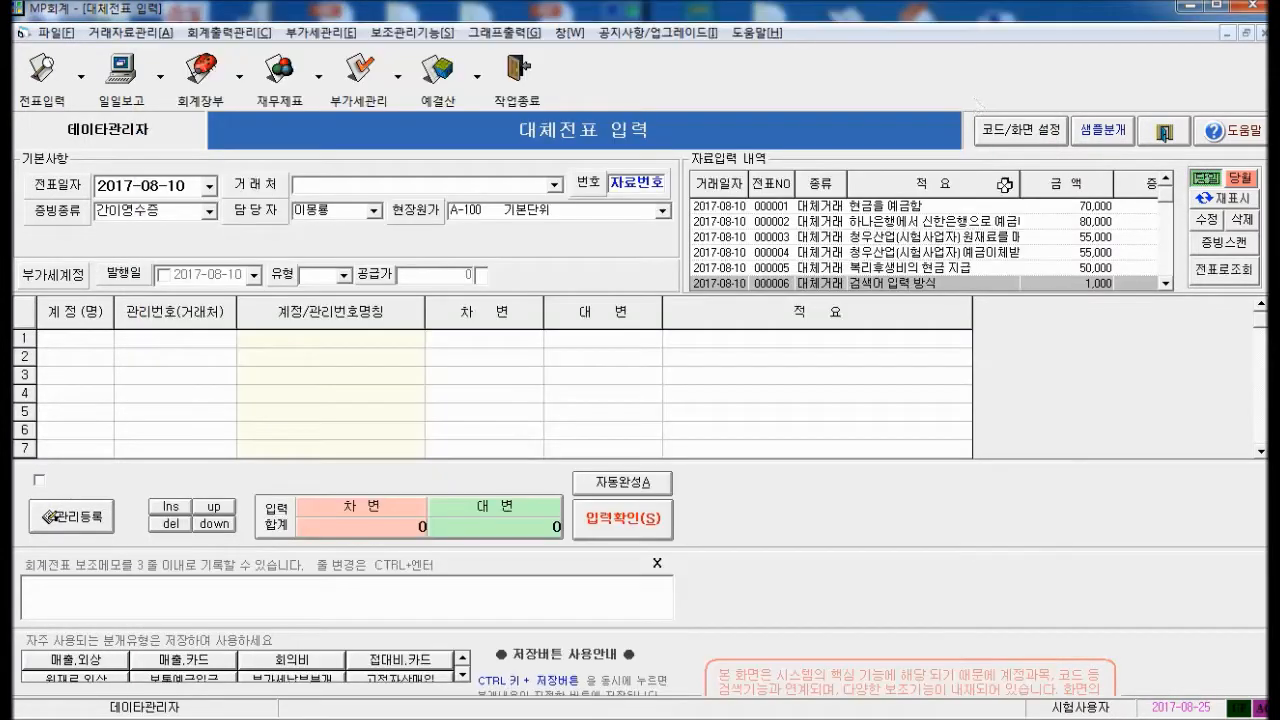
Preview voucher 000005's printed 회계전표 (50,000 복리후생비 against 현금), then close it
click(962, 268)
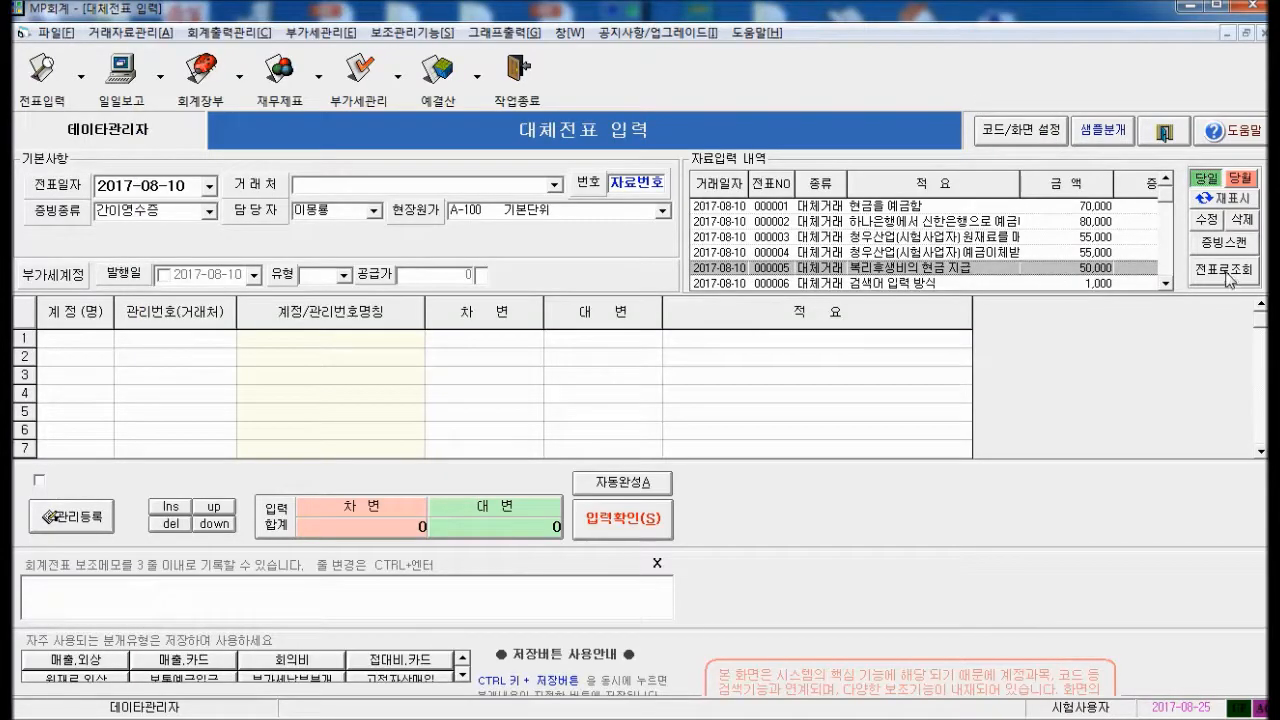
click(1226, 271)
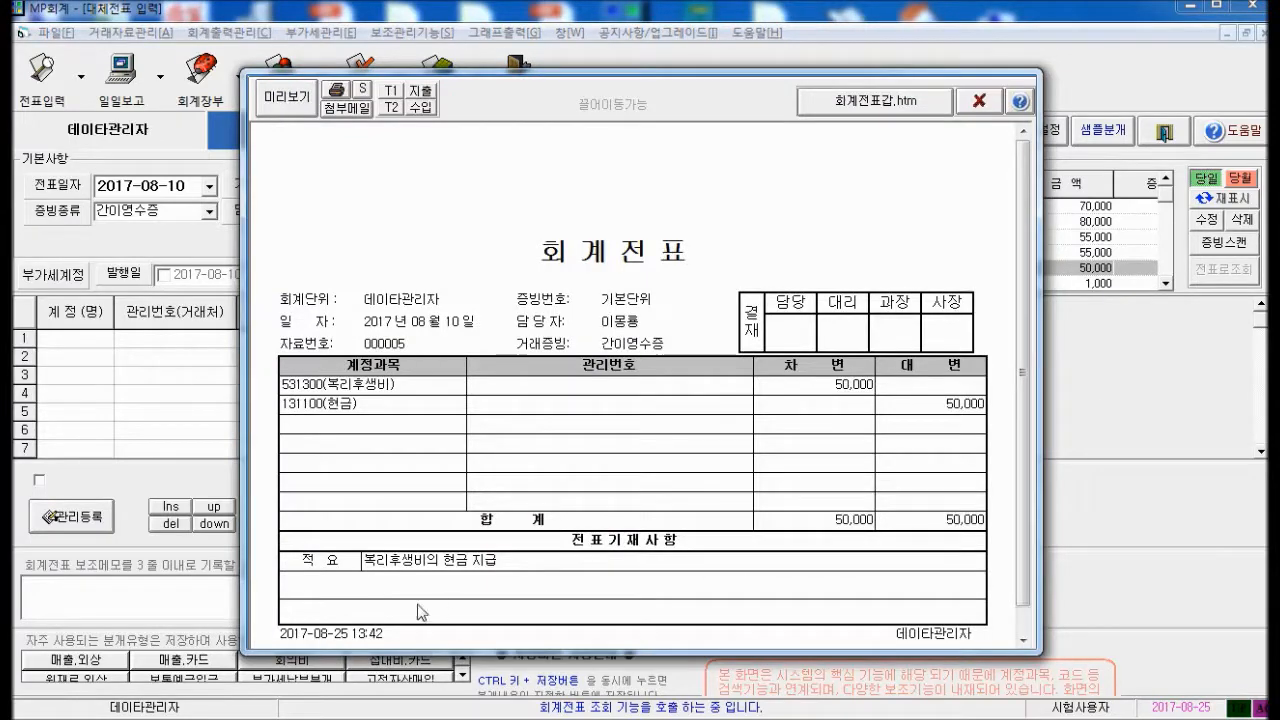
click(979, 101)
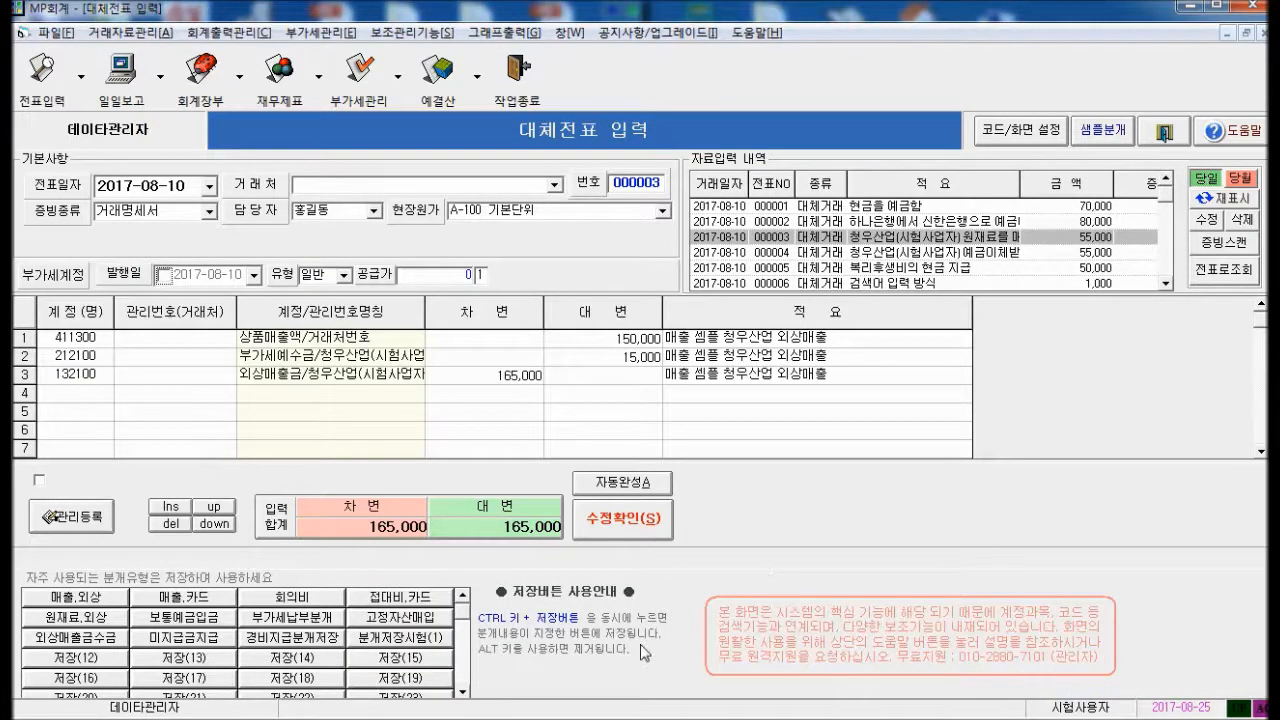
Browse the customer code list (A001–A003, 우대고객, 데이타라인) with F2, then close it
key(F2)
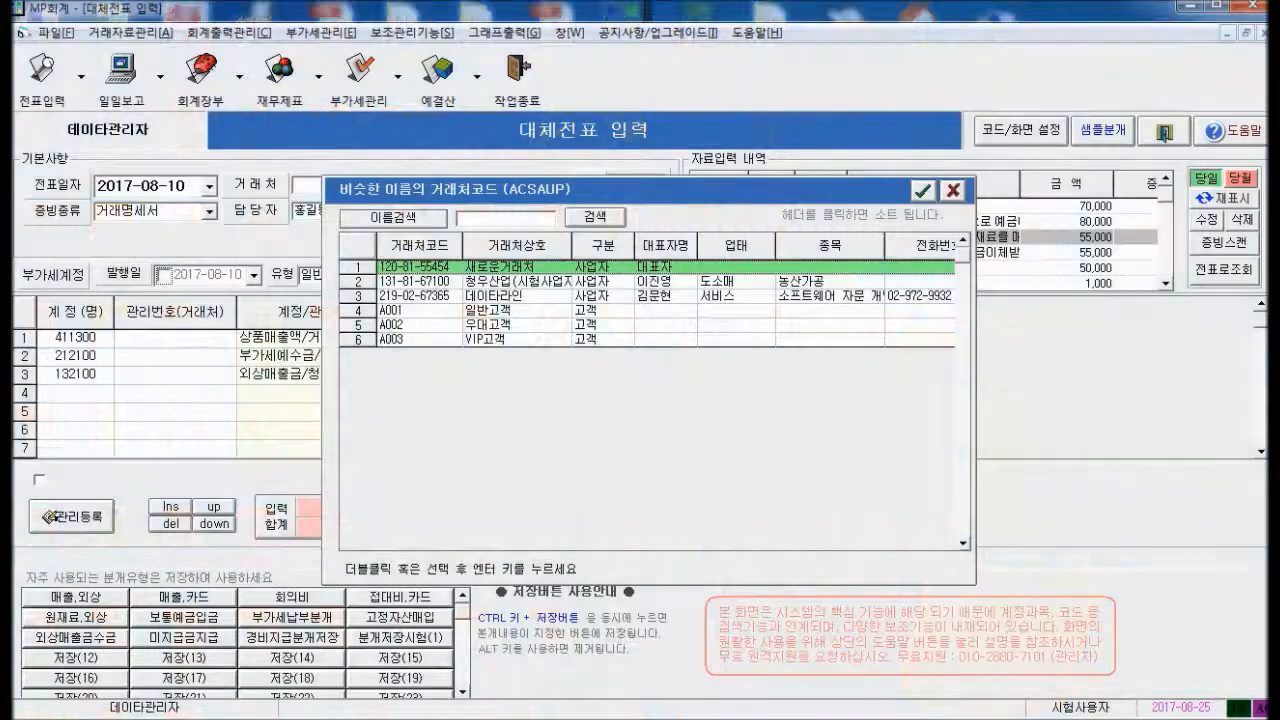
key(Down)
key(Down)
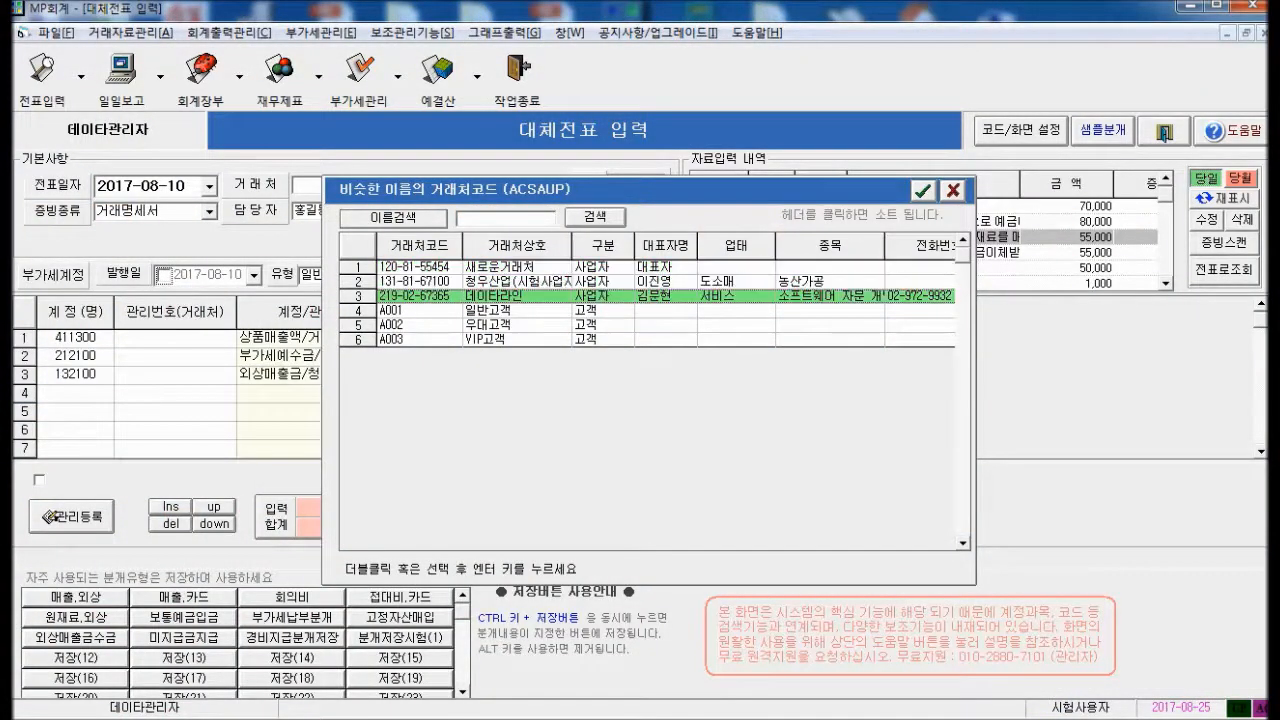
key(Up)
key(Up)
key(Down)
key(Down)
key(Down)
key(Down)
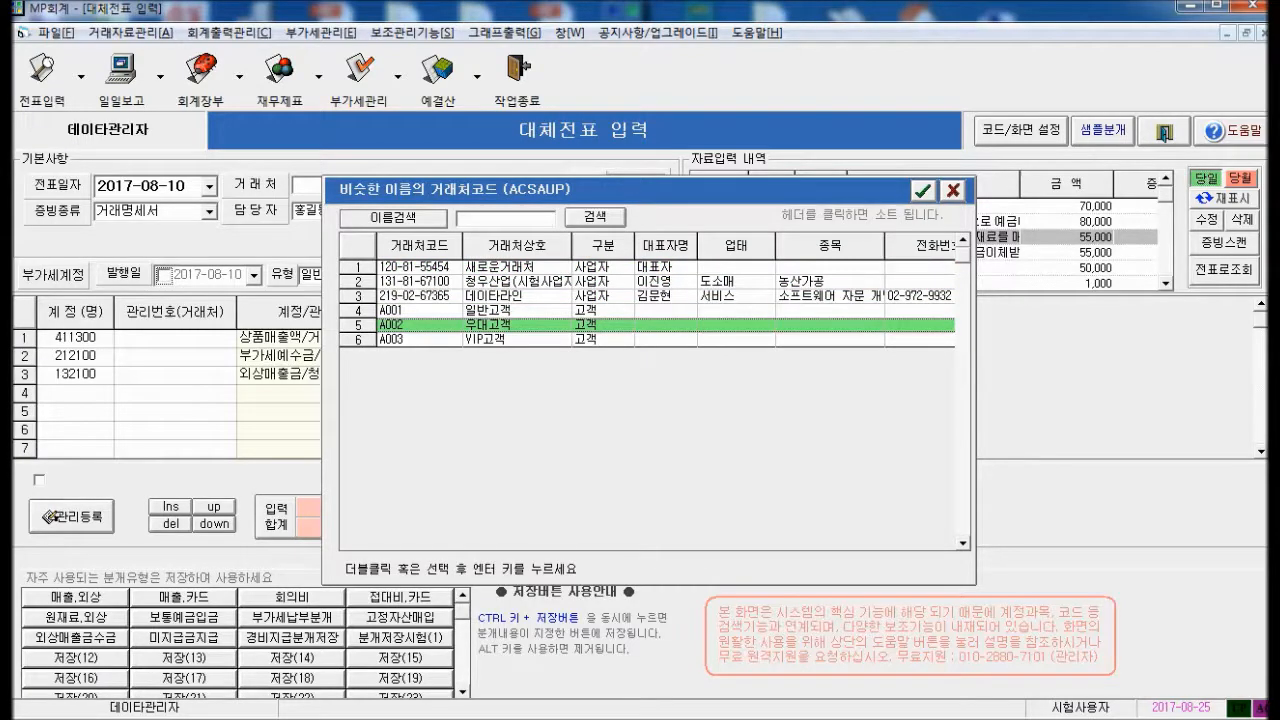
key(Up)
key(Up)
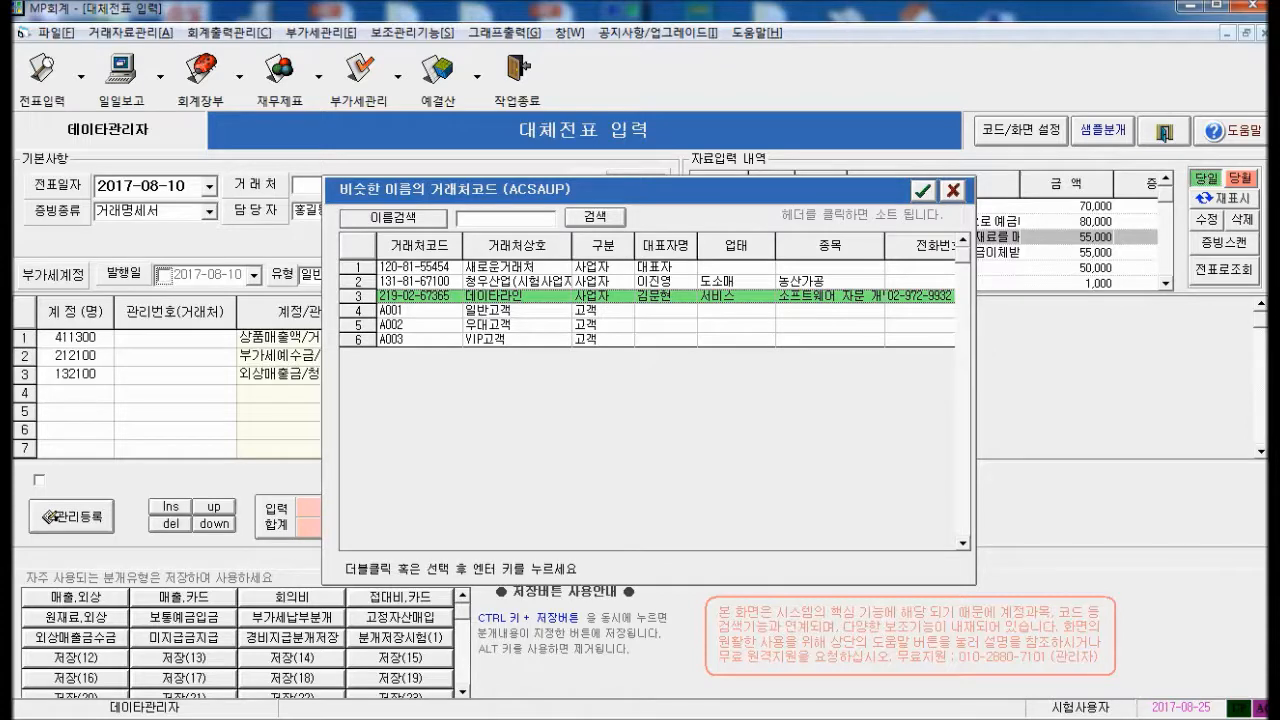
key(Up)
key(Up)
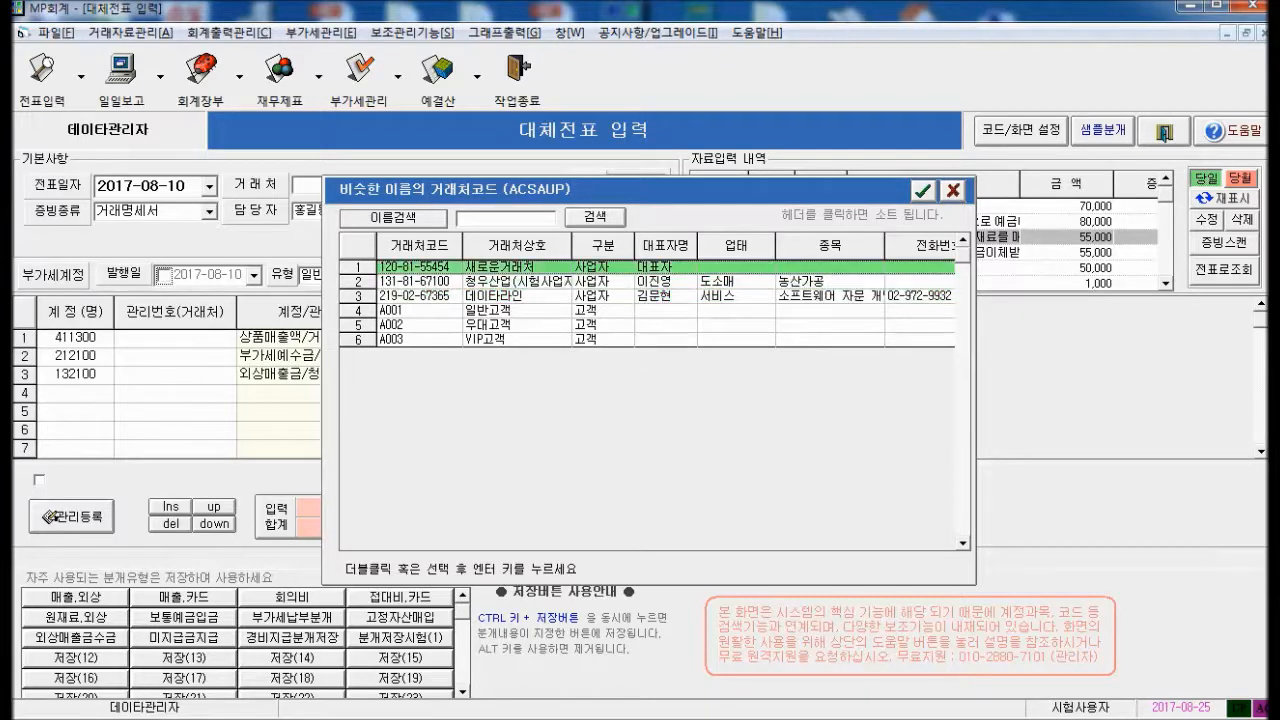
key(shift+Down)
key(shift+Down)
key(shift+Down)
key(shift+Up)
key(Down)
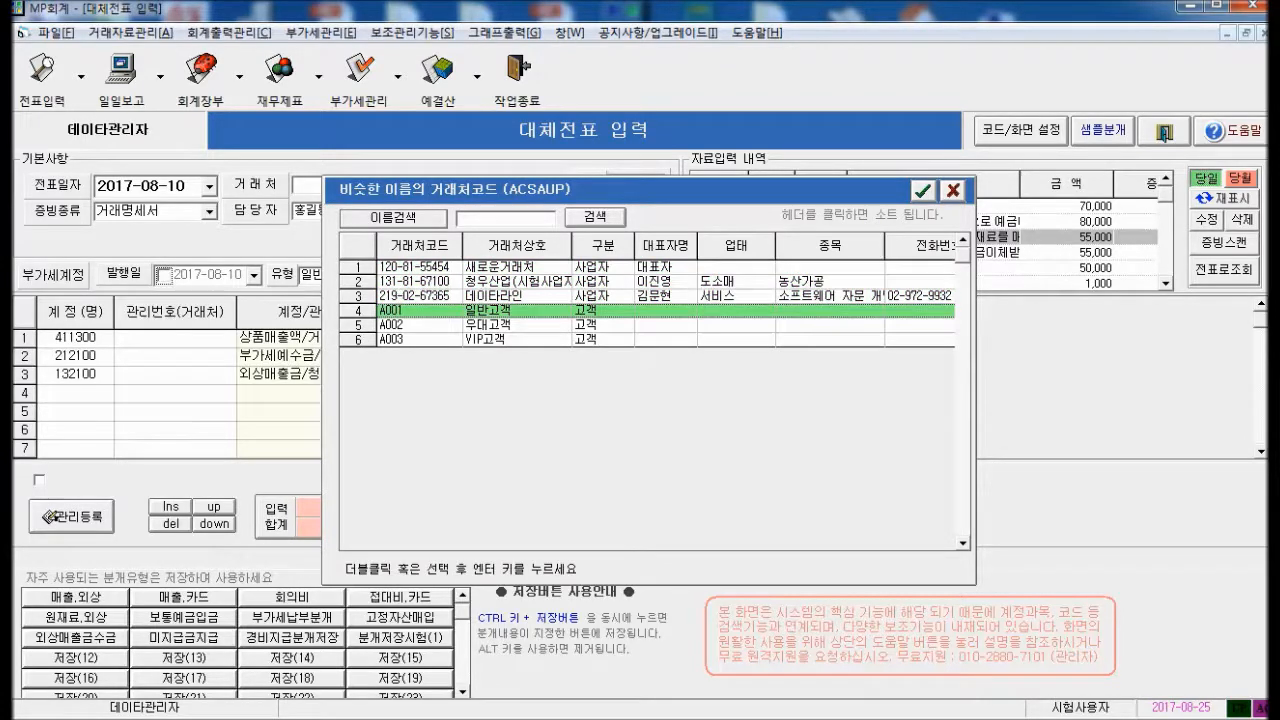
key(shift+Down)
key(shift+Down)
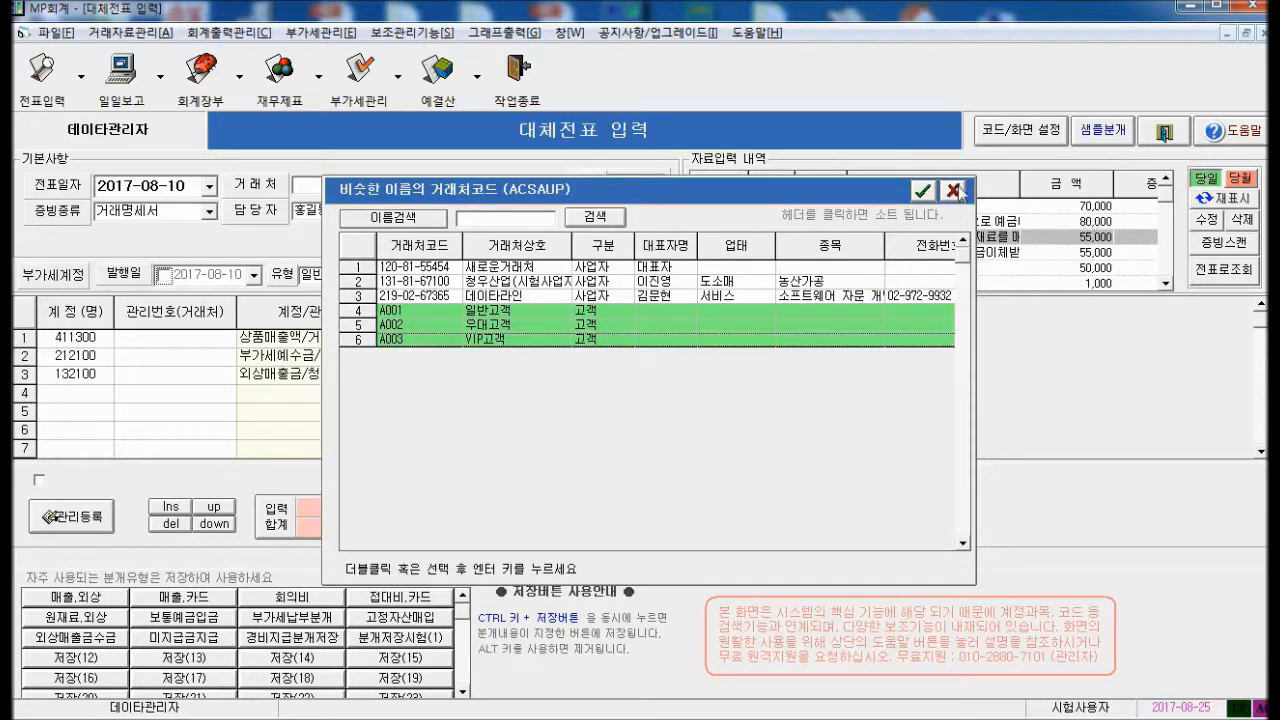
click(922, 190)
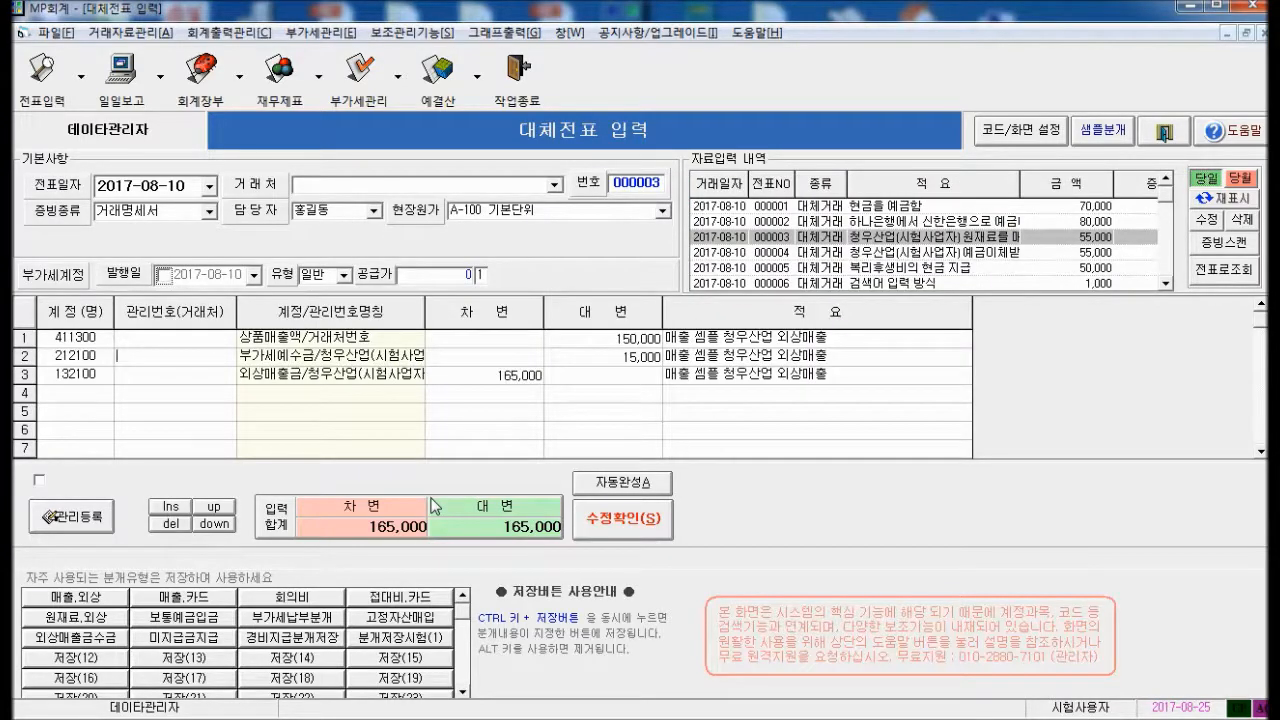
Enter an unregistered business number on voucher 000003's line 2 and agree to register it
key(Return)
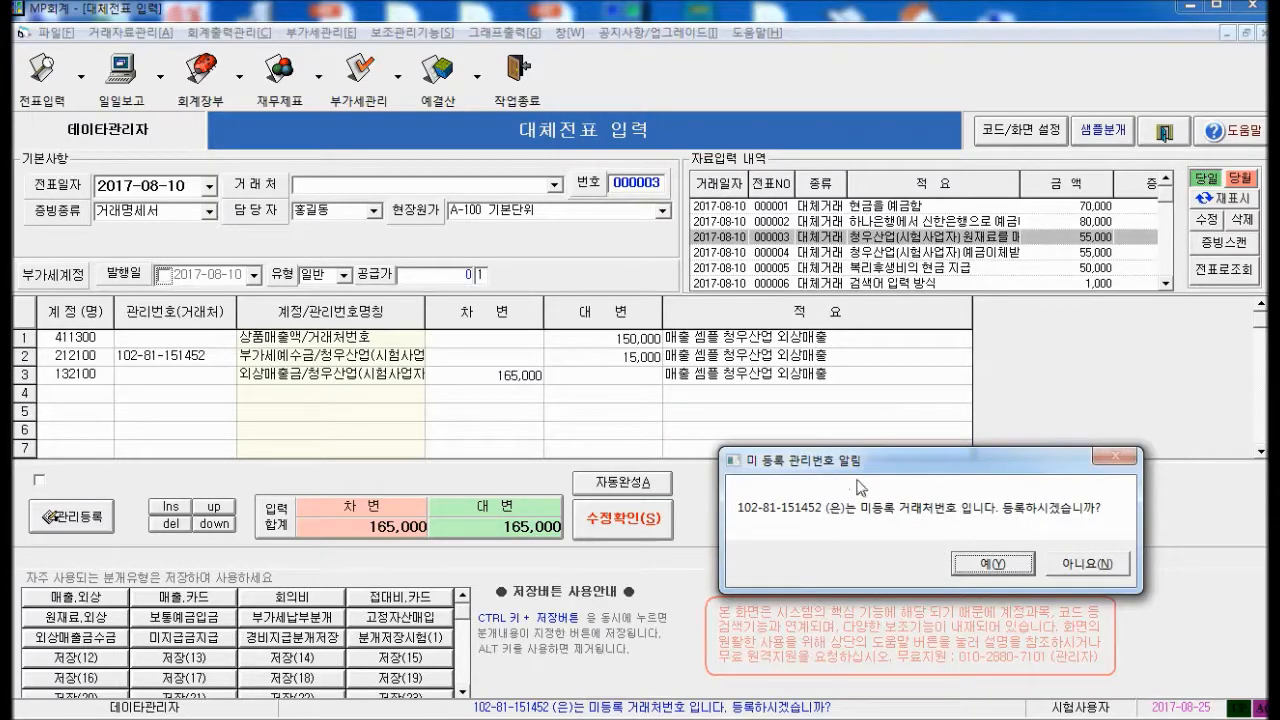
drag(866, 460, 629, 319)
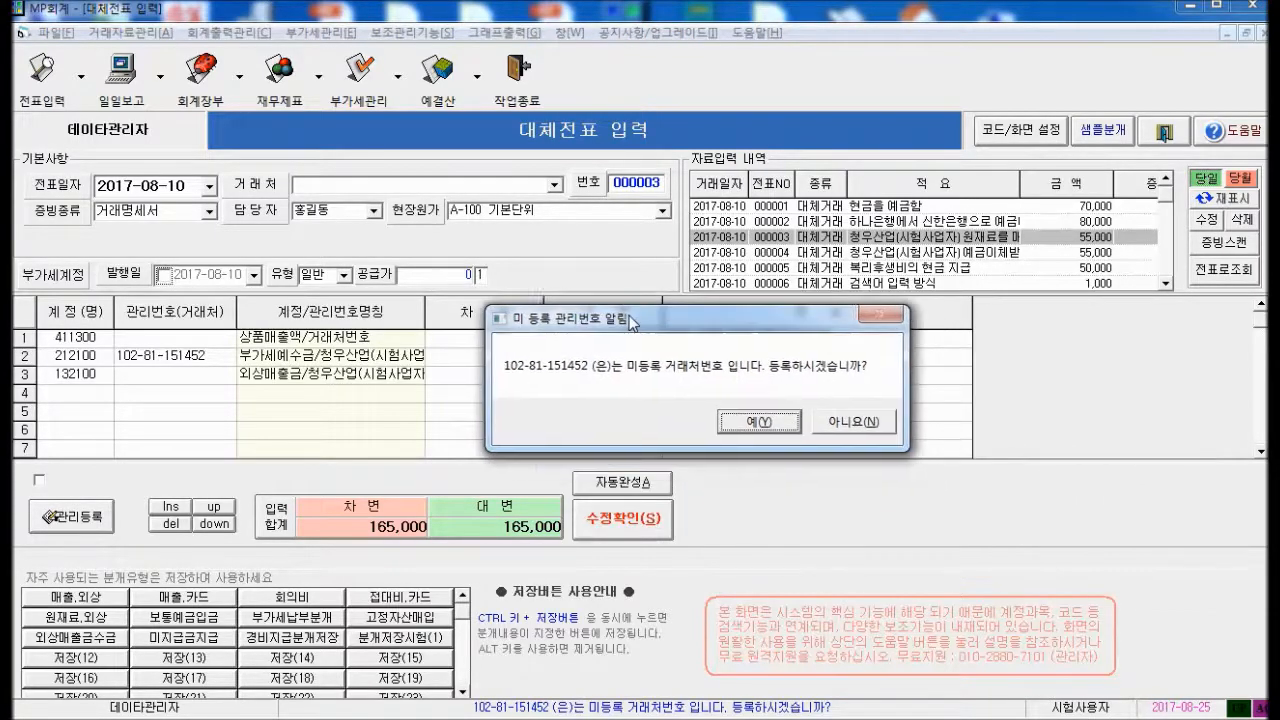
click(757, 423)
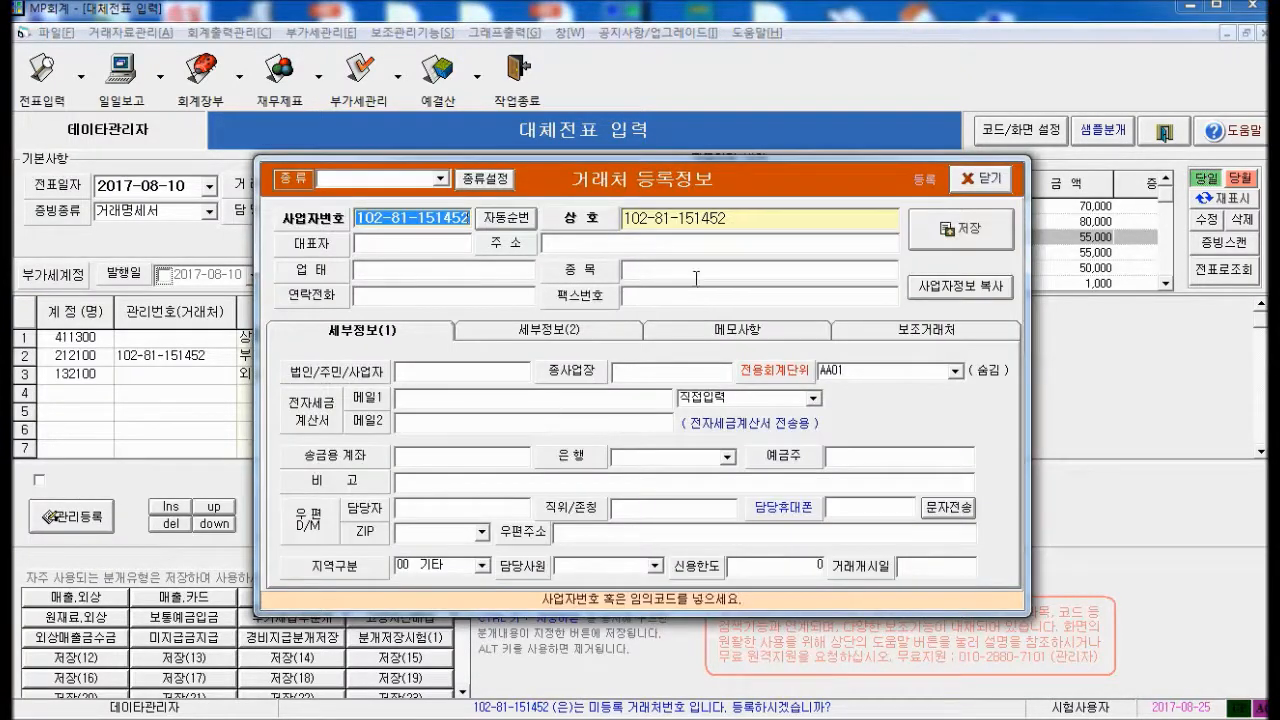
Type the trade name 동일기업(주) in the 상호 field, then move through the 종목 and 업태 fields
click(763, 222)
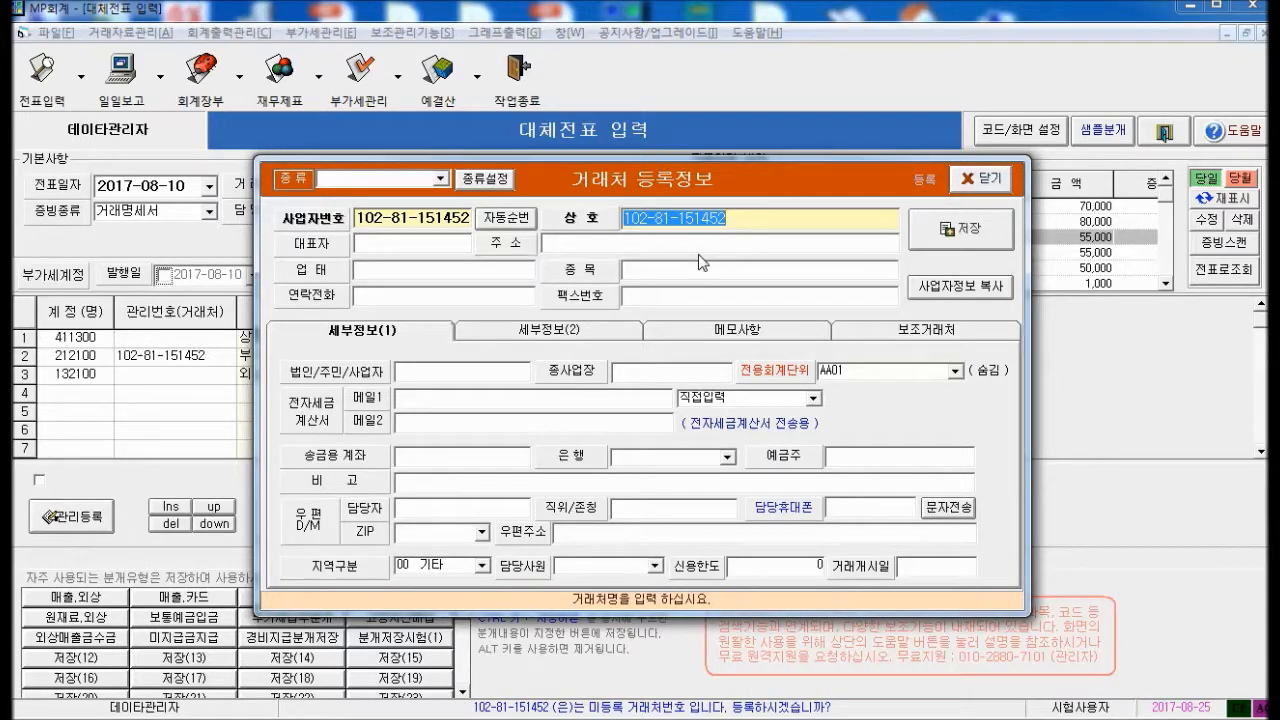
text(ㄷㅗㅇㅇㅏㄹ)
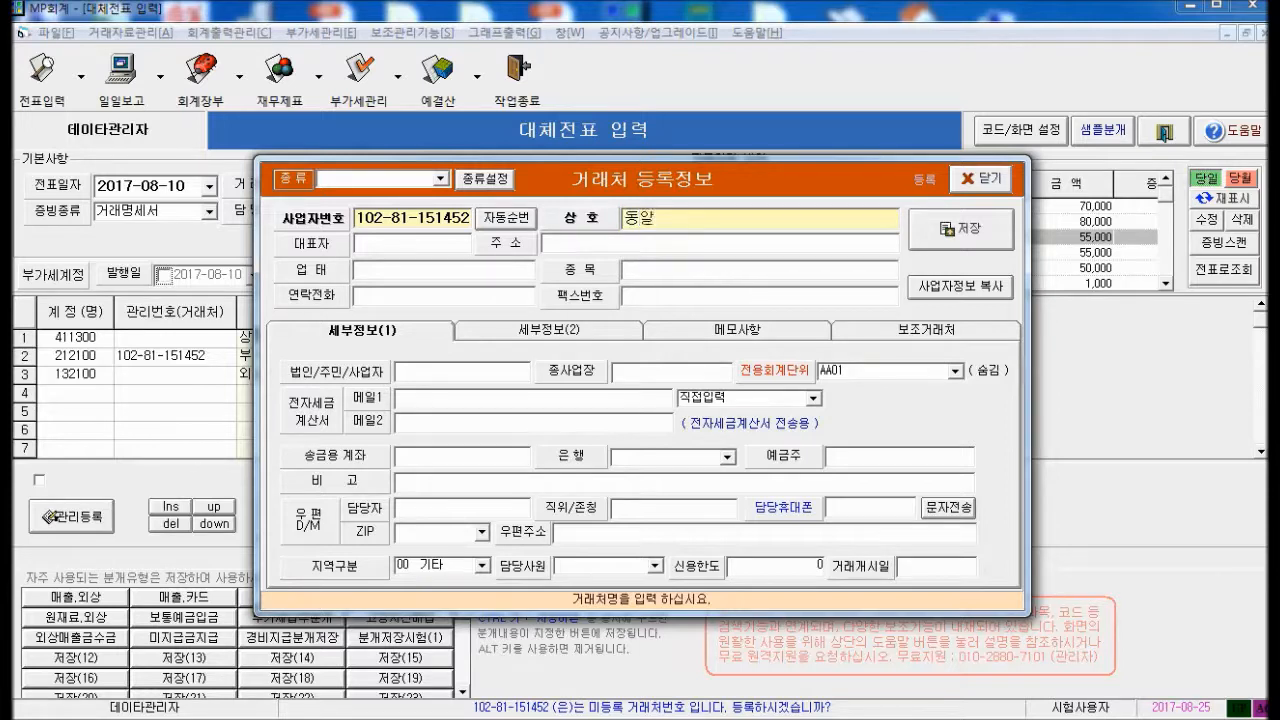
text(==)
key(BackSpace)
key(BackSpace)
text(ㅇㄱㅣ)
text(ㅂ(ㅈㅜ))
key(Return)
key(Return)
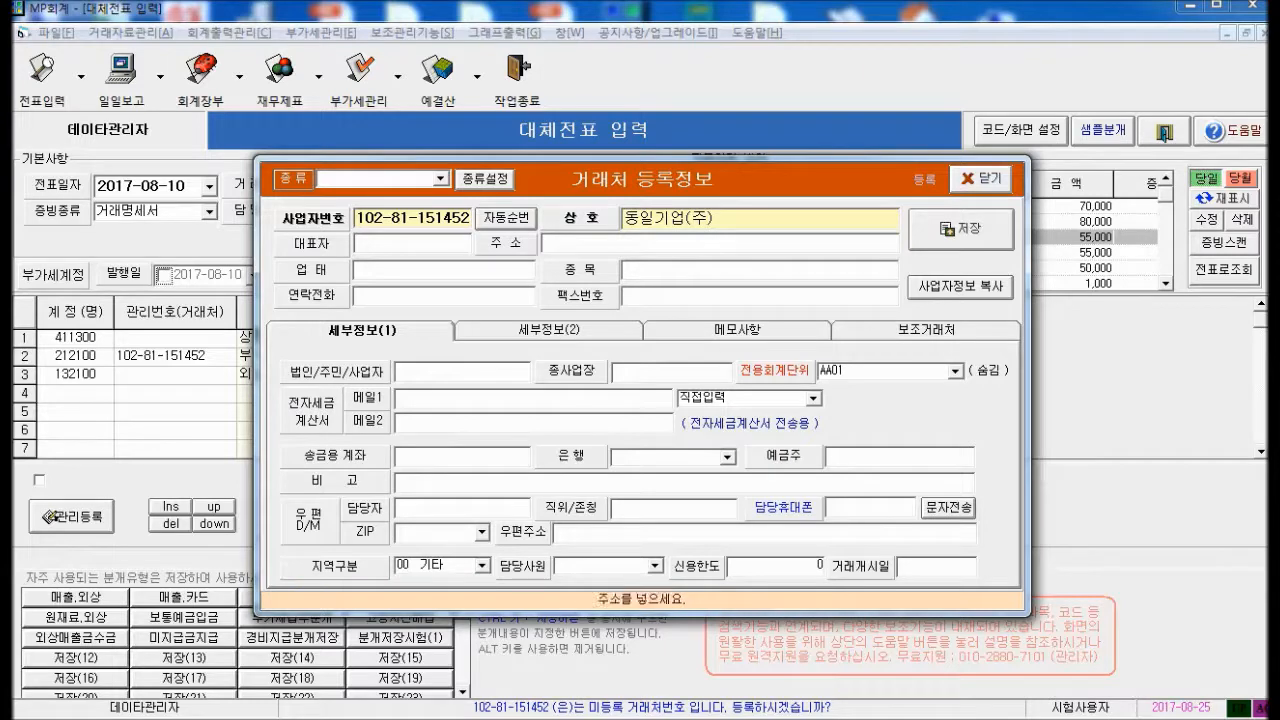
click(663, 271)
click(450, 274)
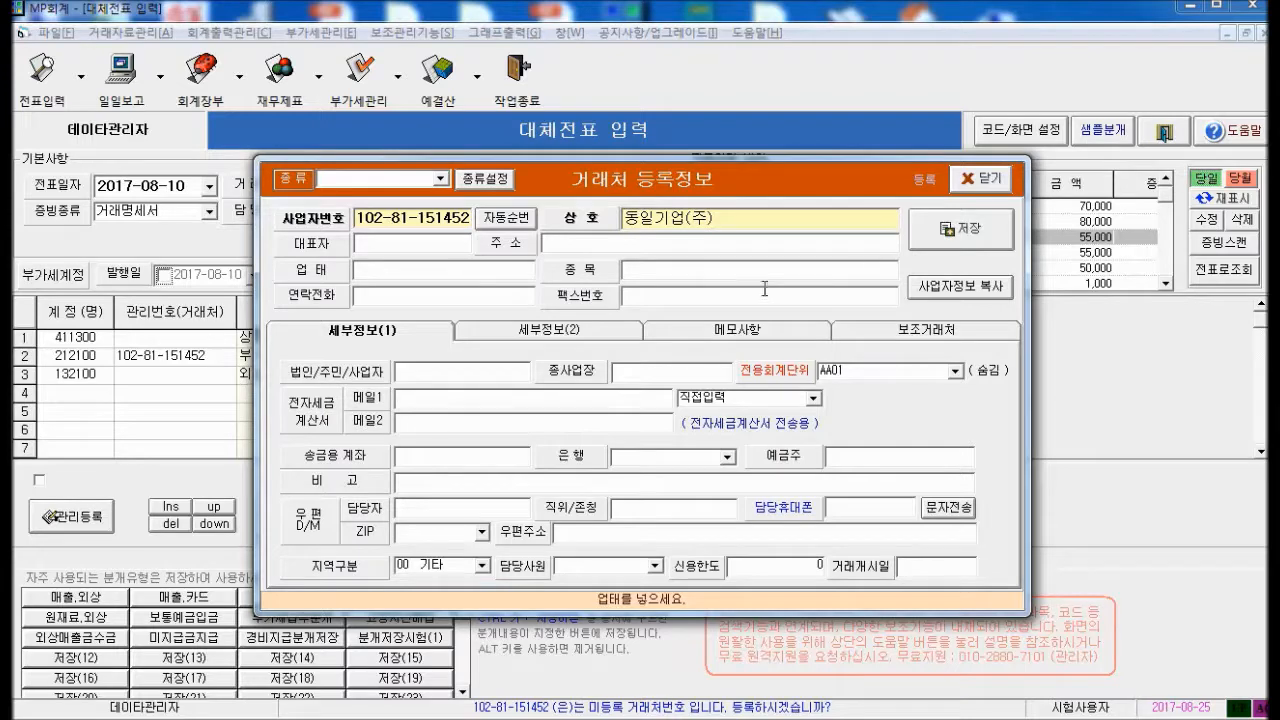
Save 동일기업(주) as a new trading partner, then save voucher 000003 balanced at 165,000
click(751, 224)
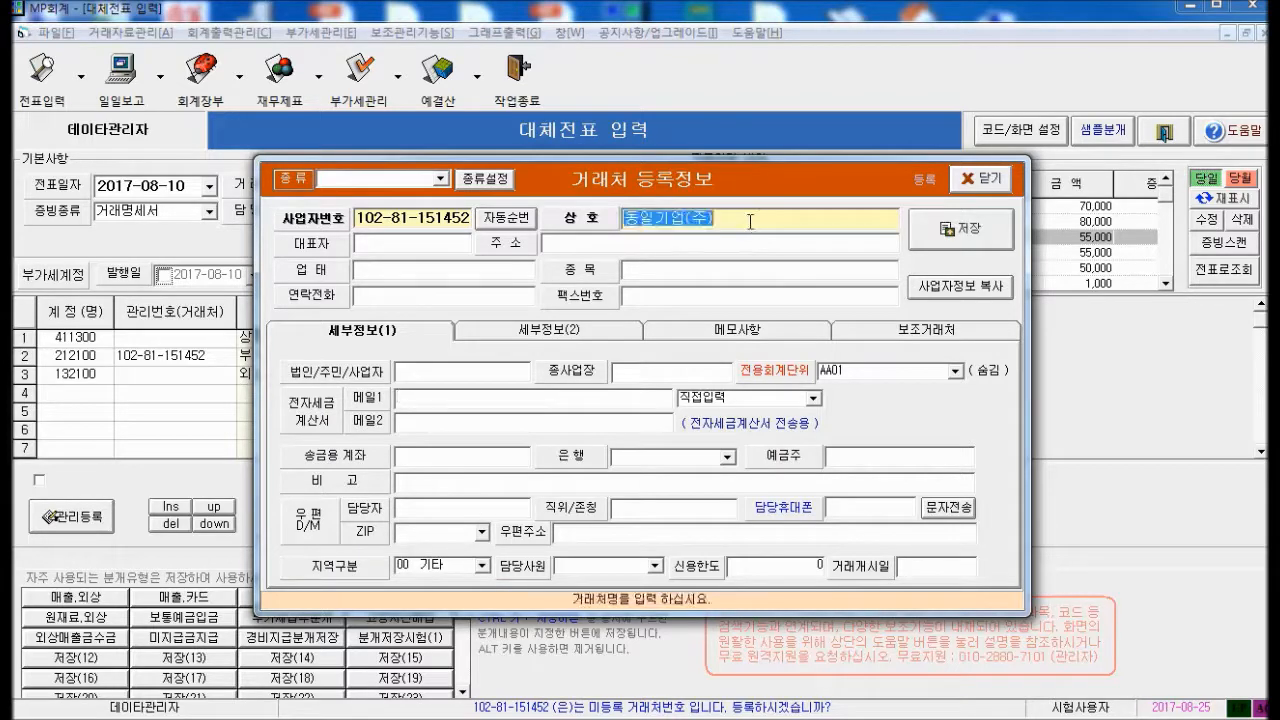
click(957, 230)
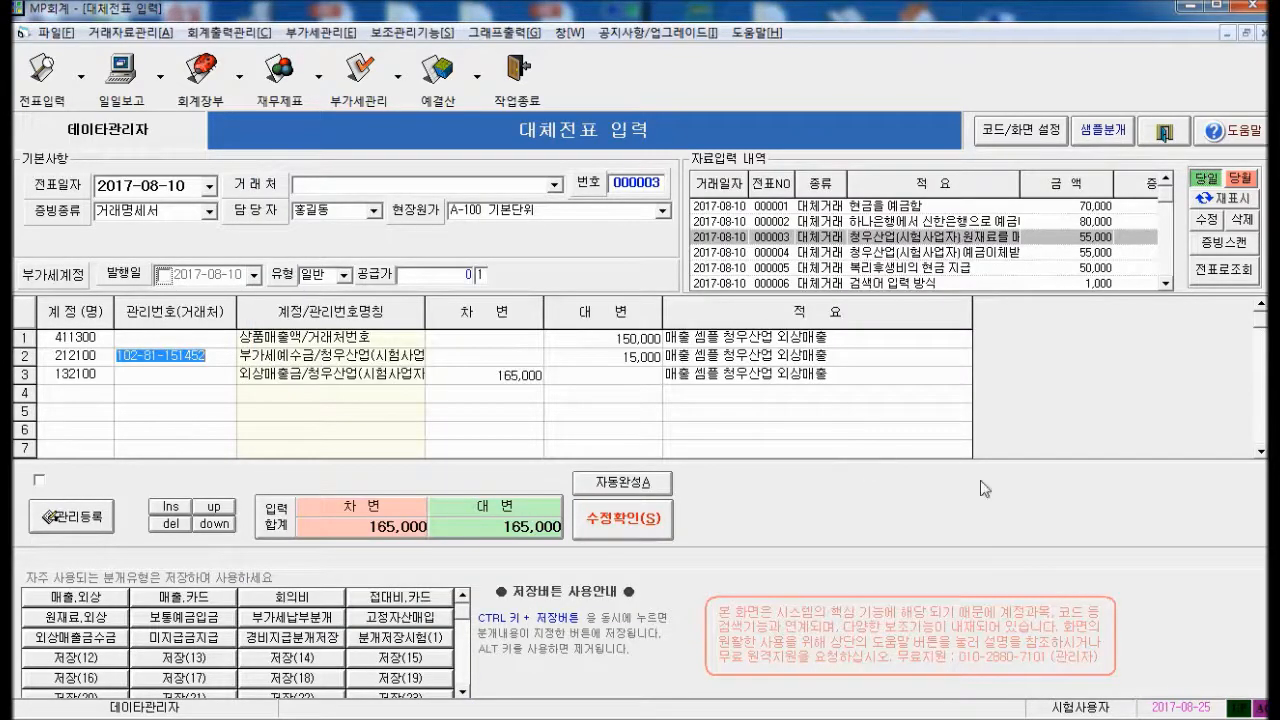
key(Return)
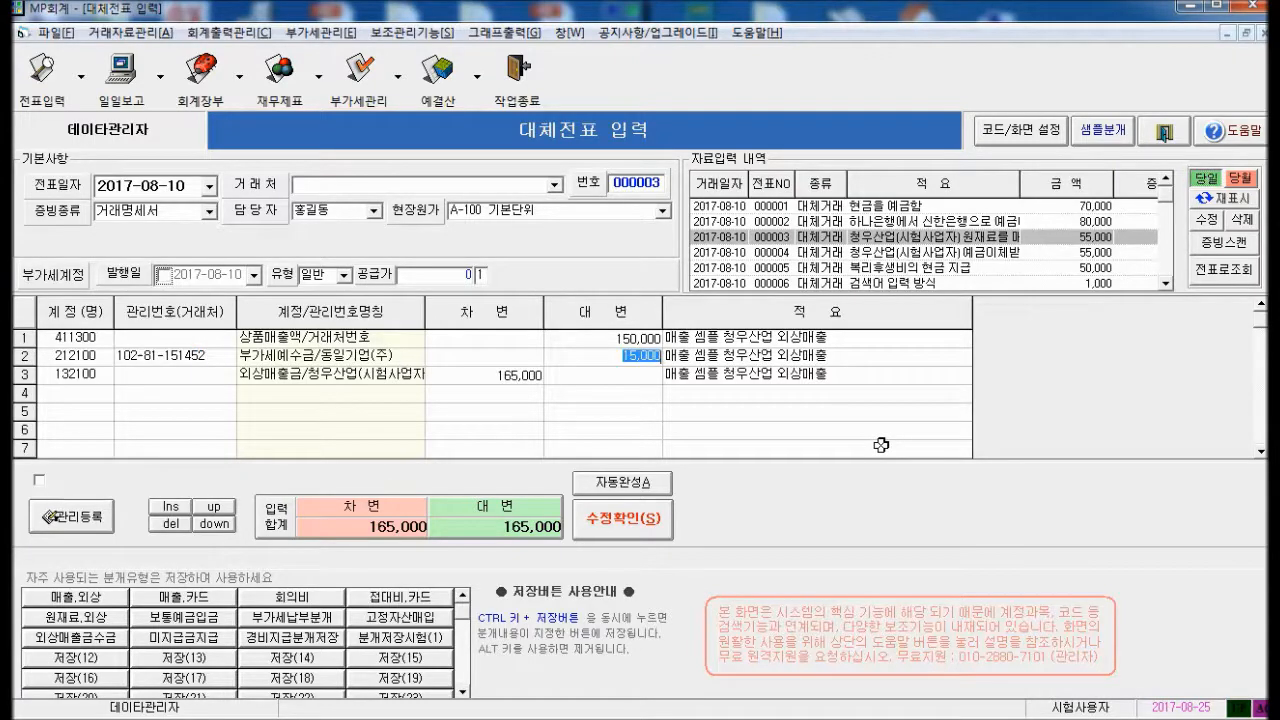
key(Return)
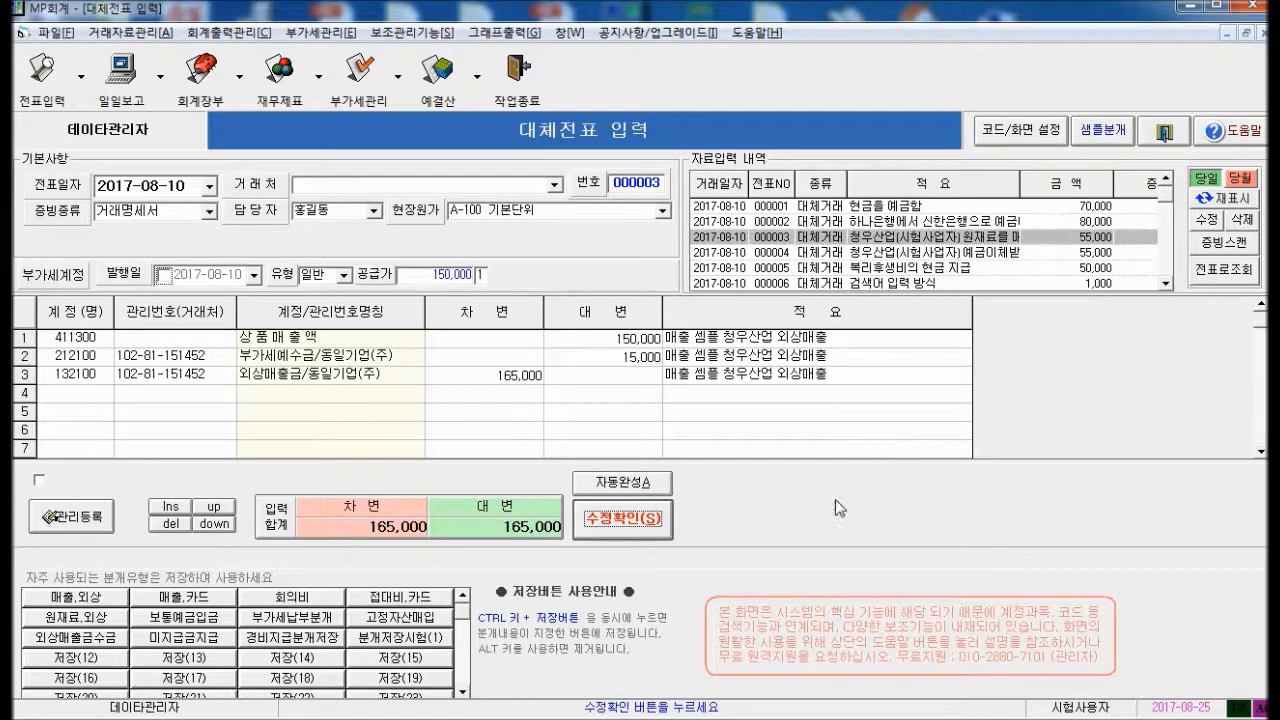
click(614, 526)
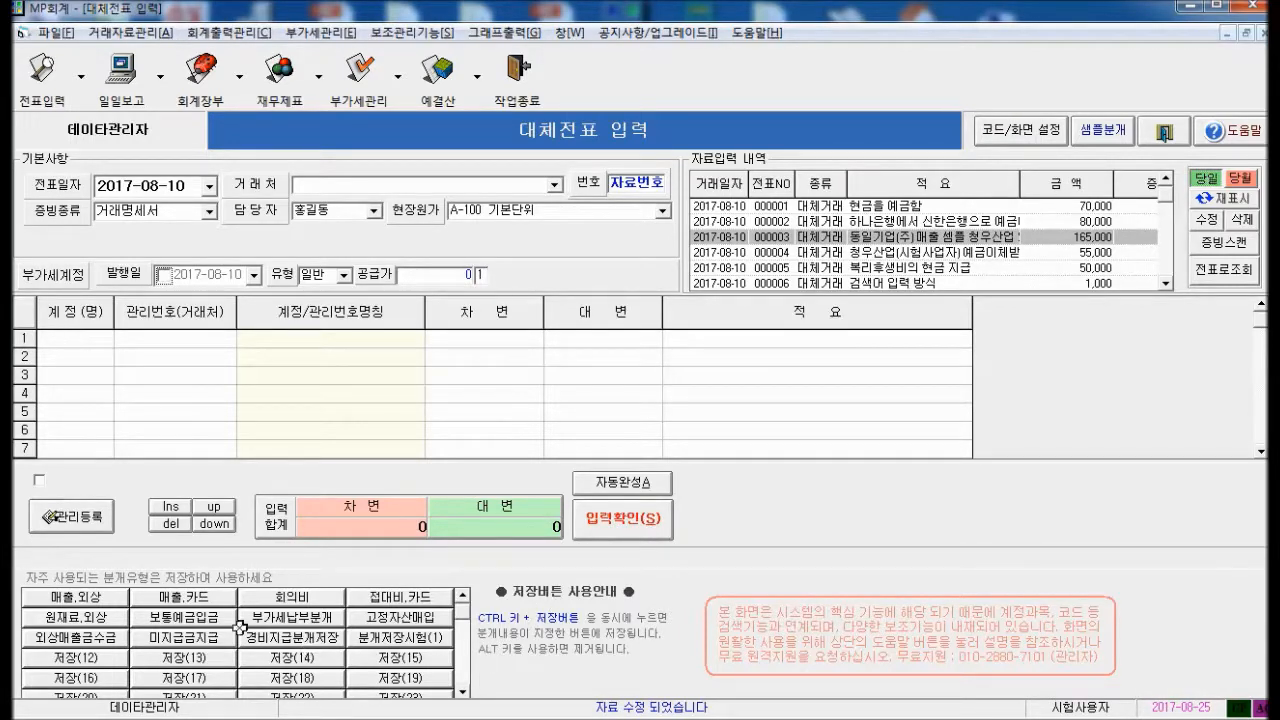
Apply the 보통예금입금 template for 5,000 and enter account number 10054 on row 1
click(190, 617)
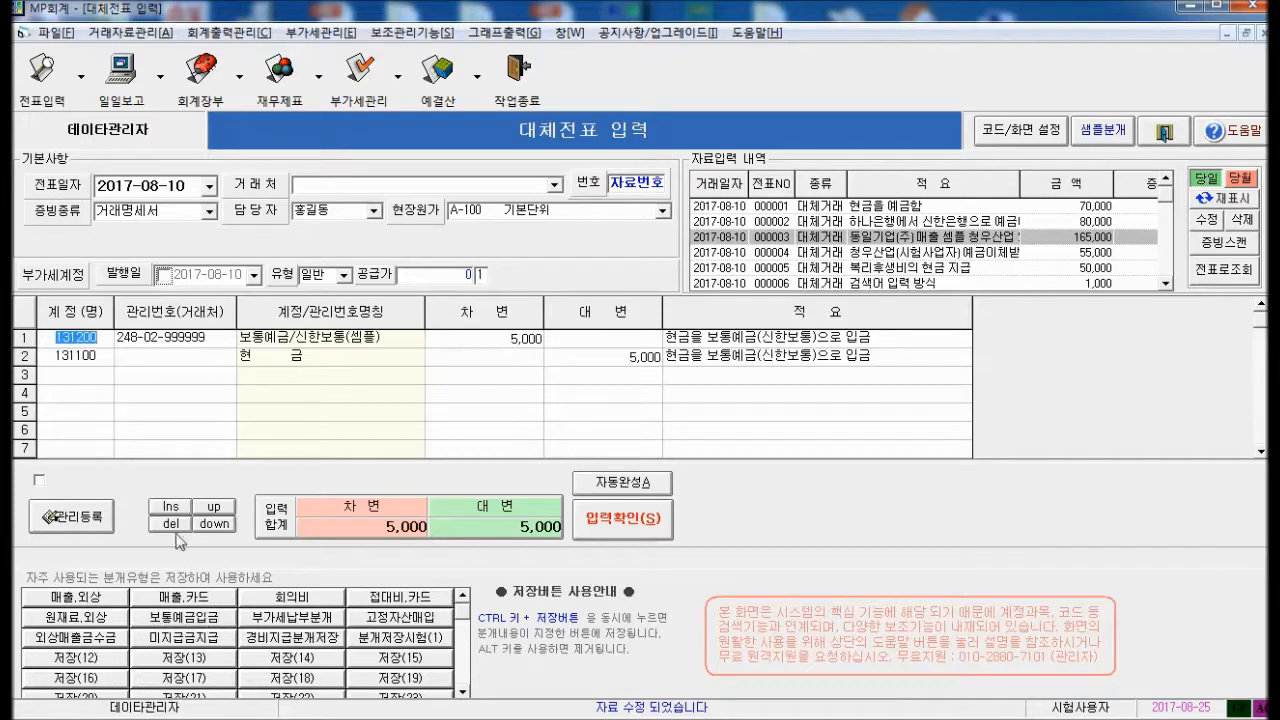
click(150, 338)
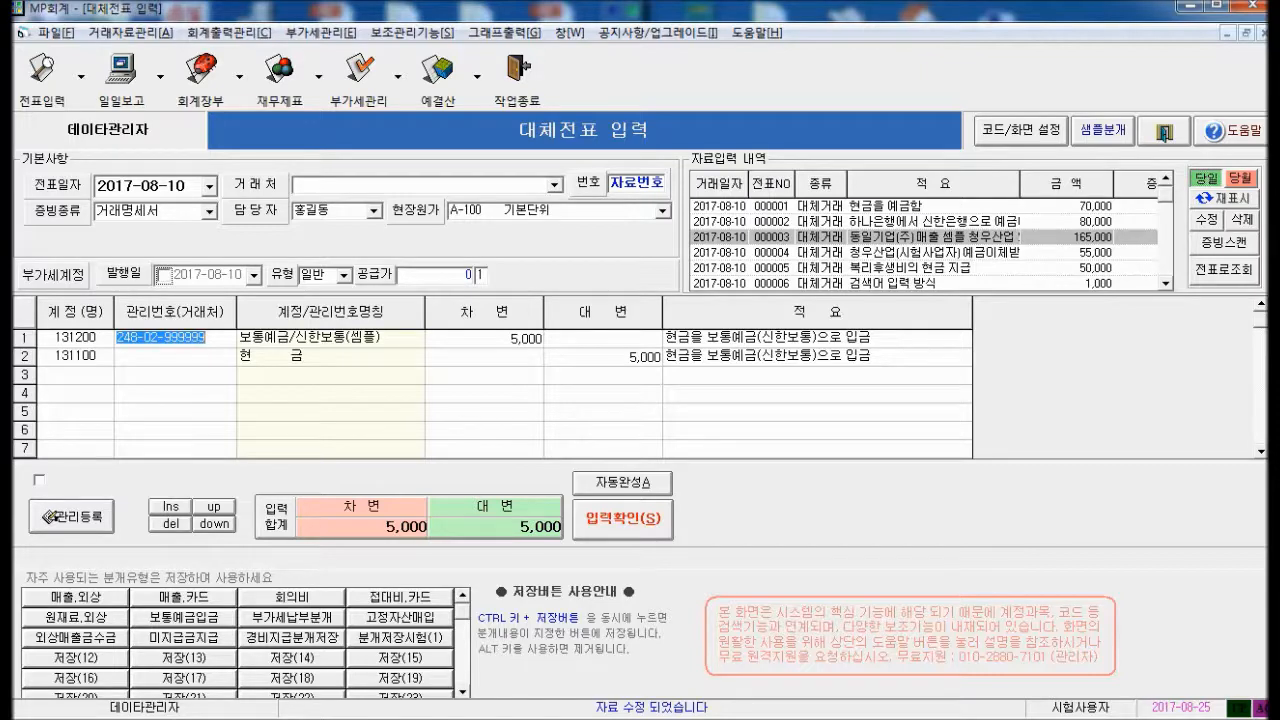
text(10054)
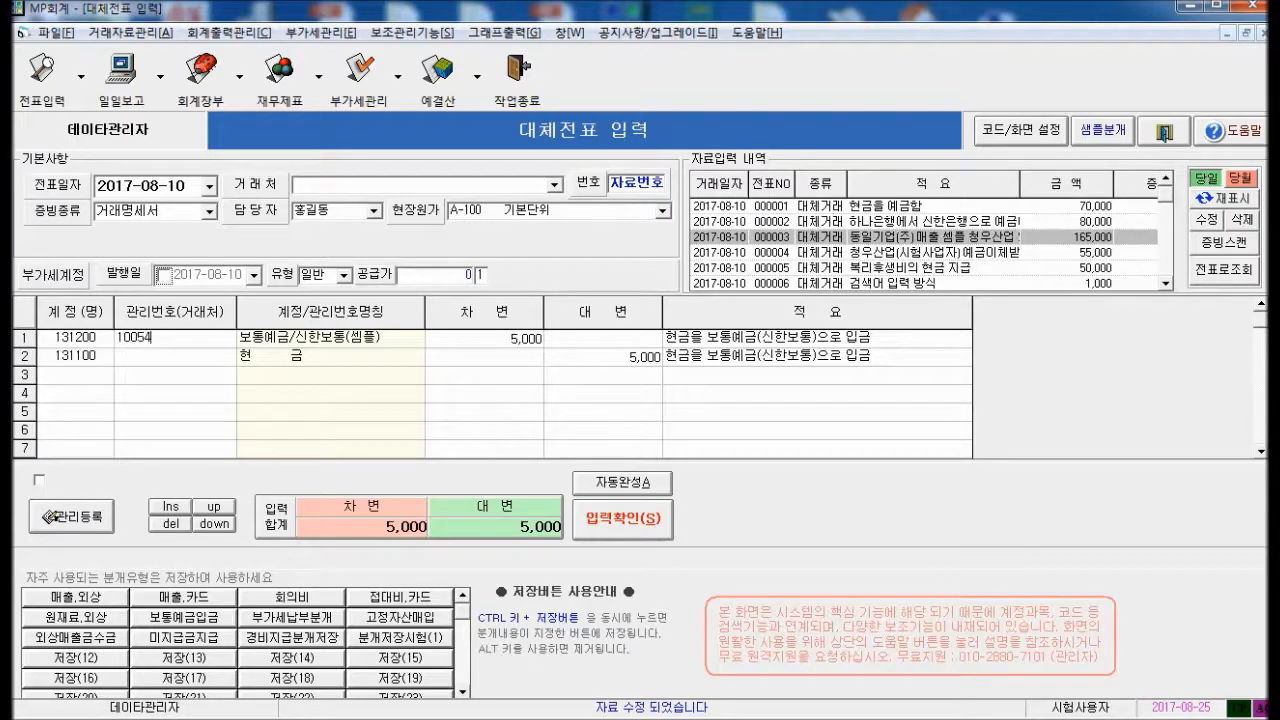
key(Return)
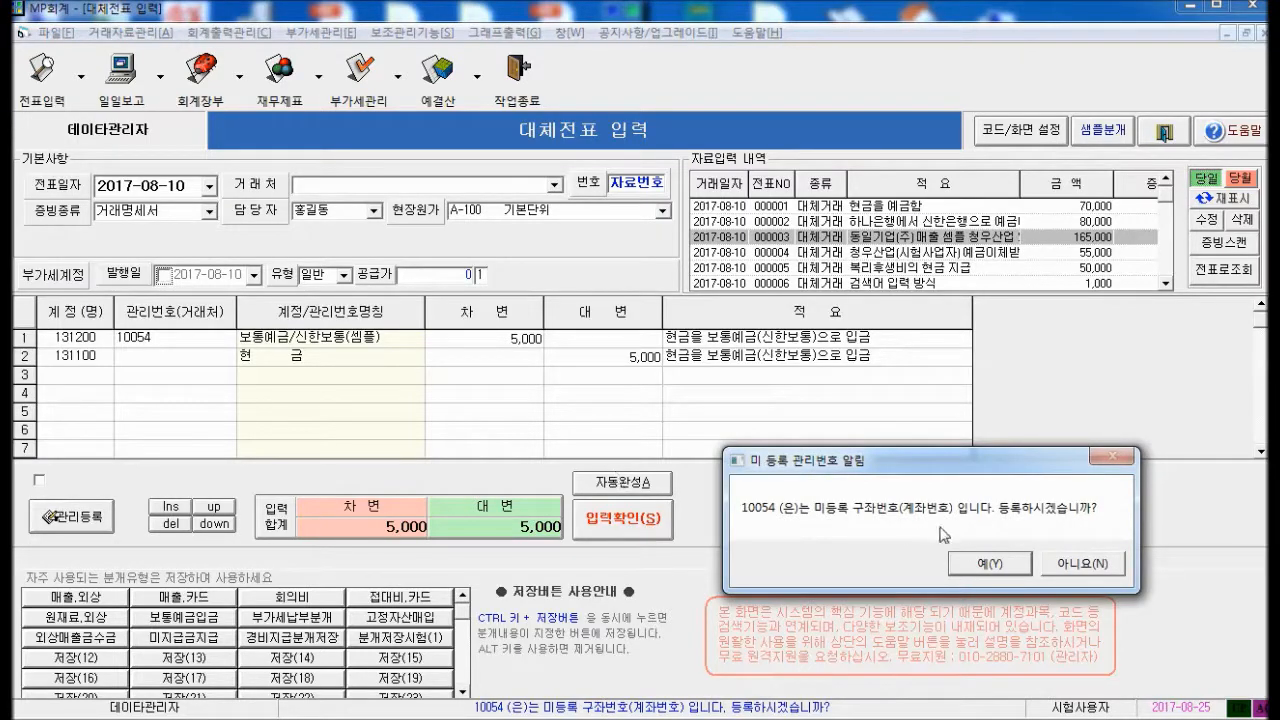
Agree to register 10054, naming the account 하나은행관리용 with bank 081 하나은행
click(990, 563)
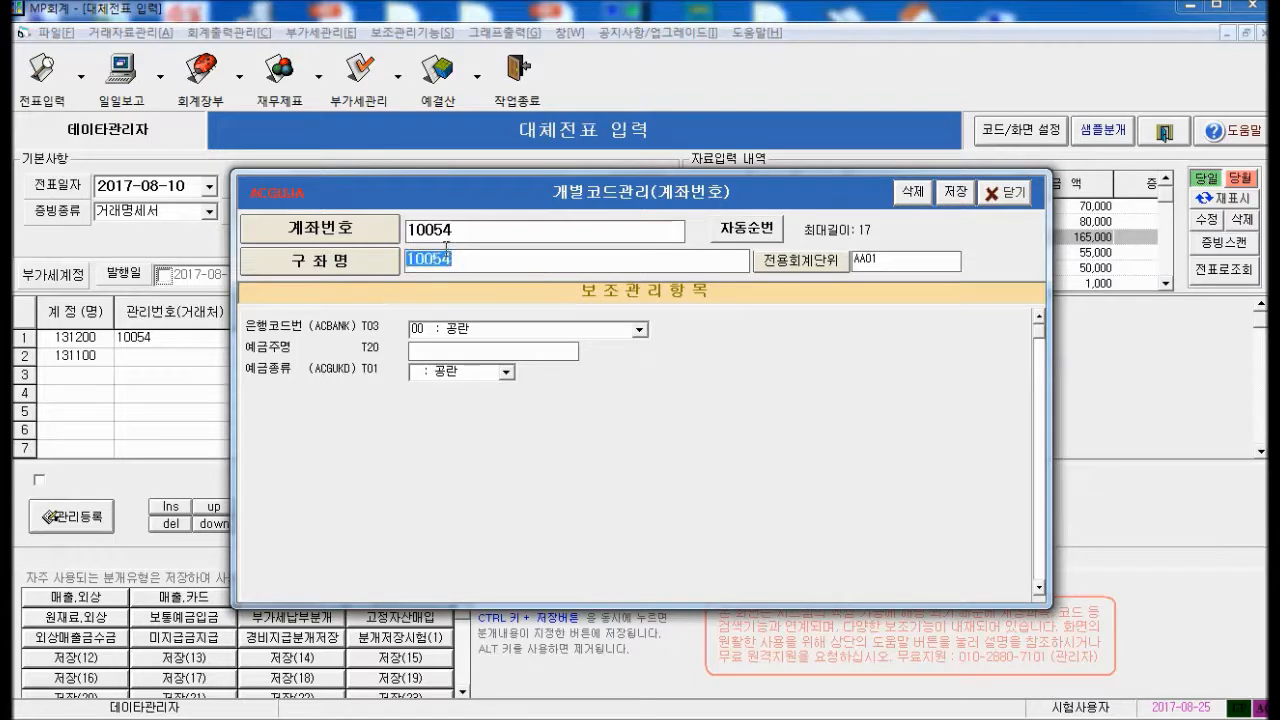
key(BackSpace)
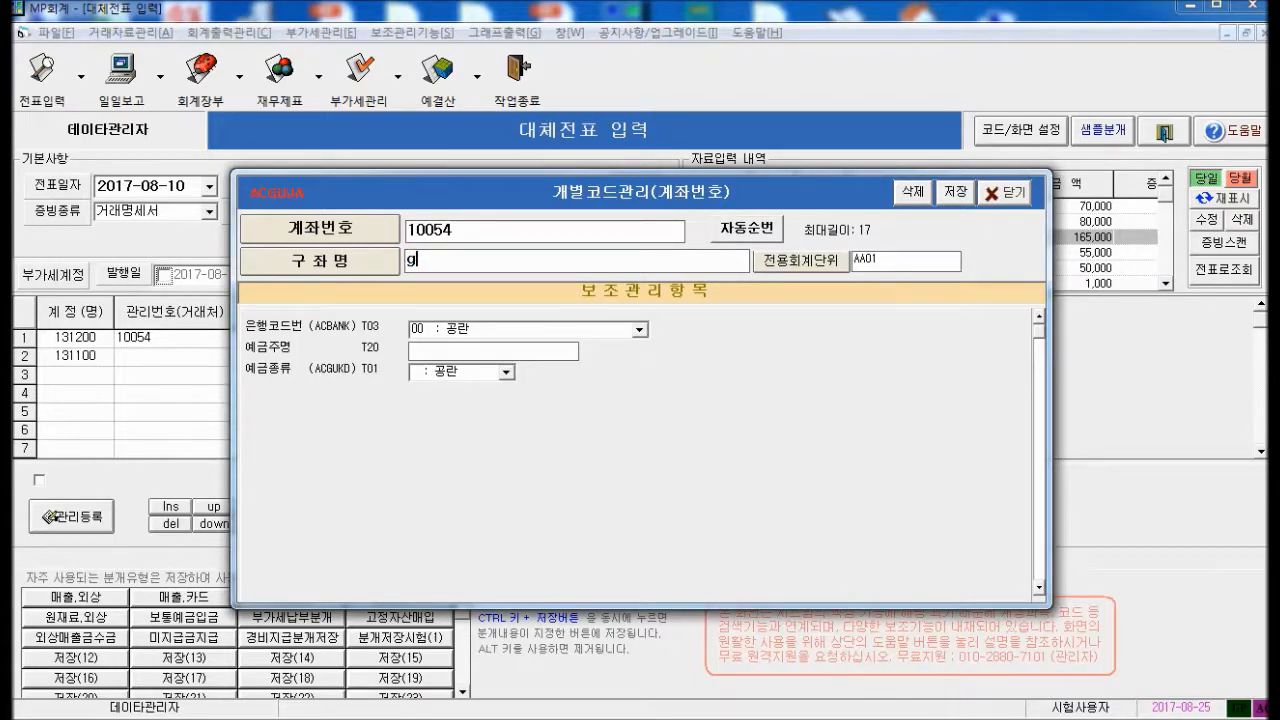
text(하나은행관)
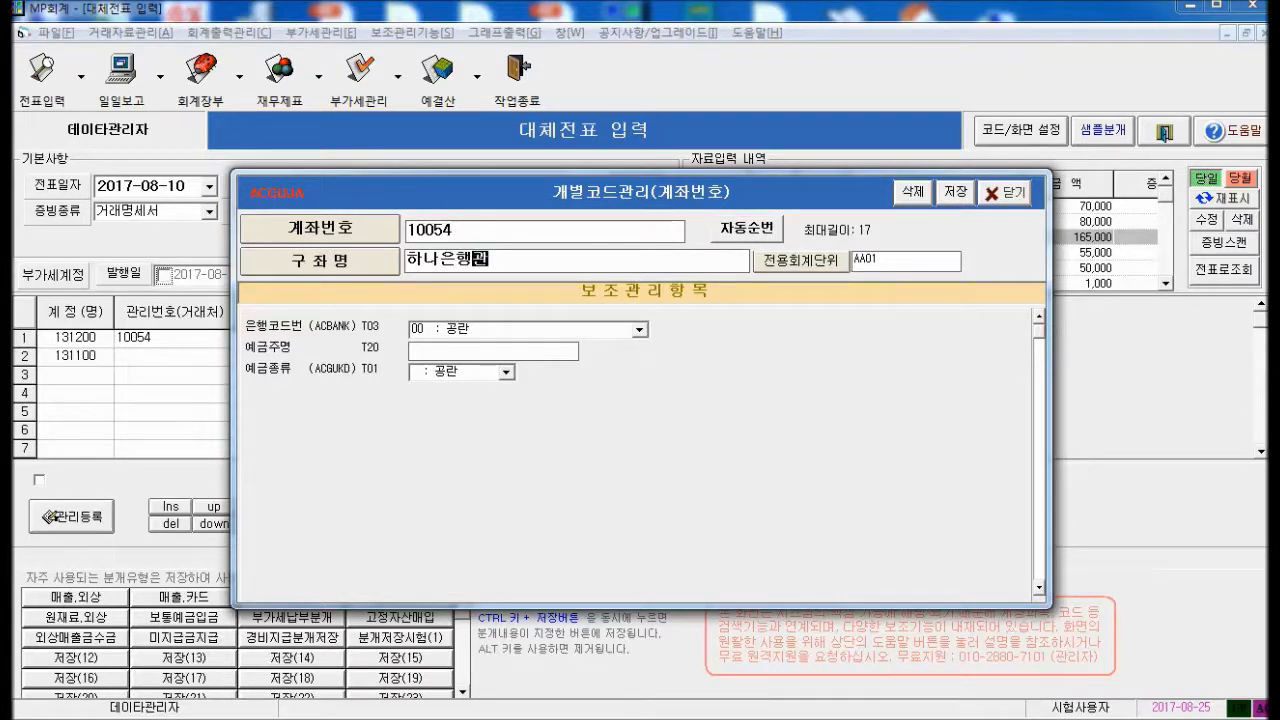
text(리용)
key(Tab)
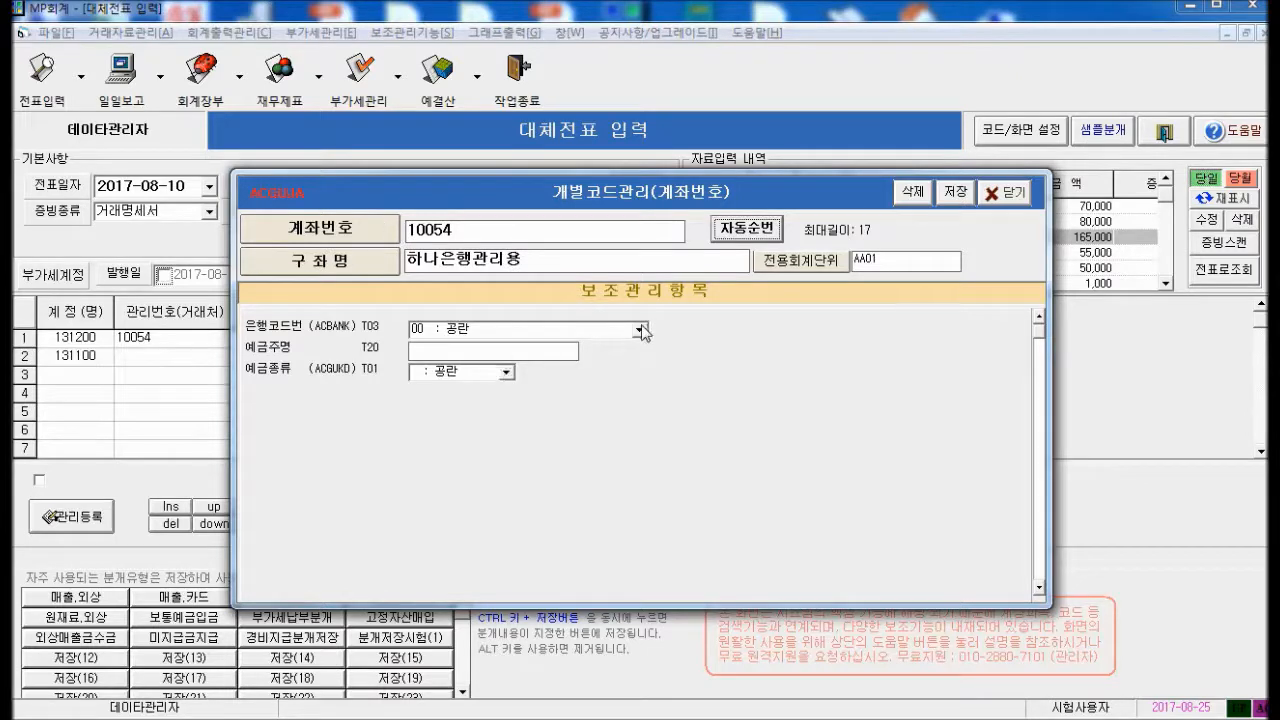
click(639, 329)
scroll(570, 390, down, 5)
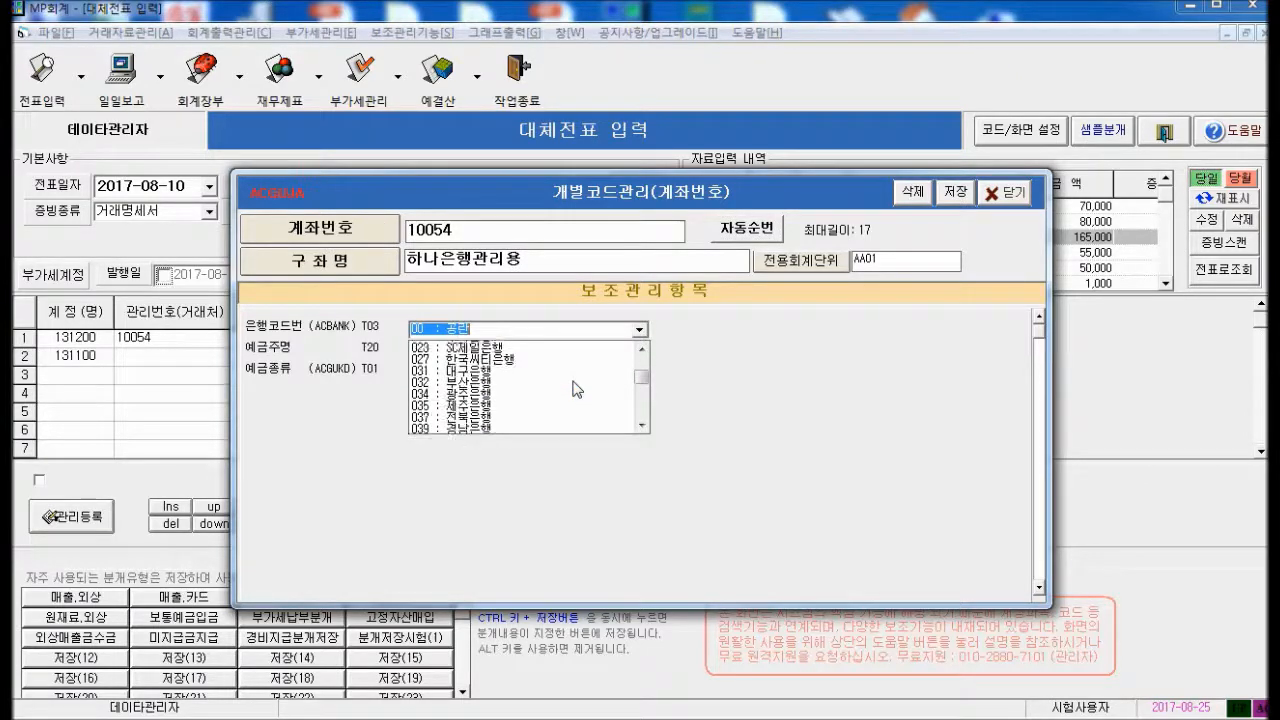
scroll(560, 400, up, 5)
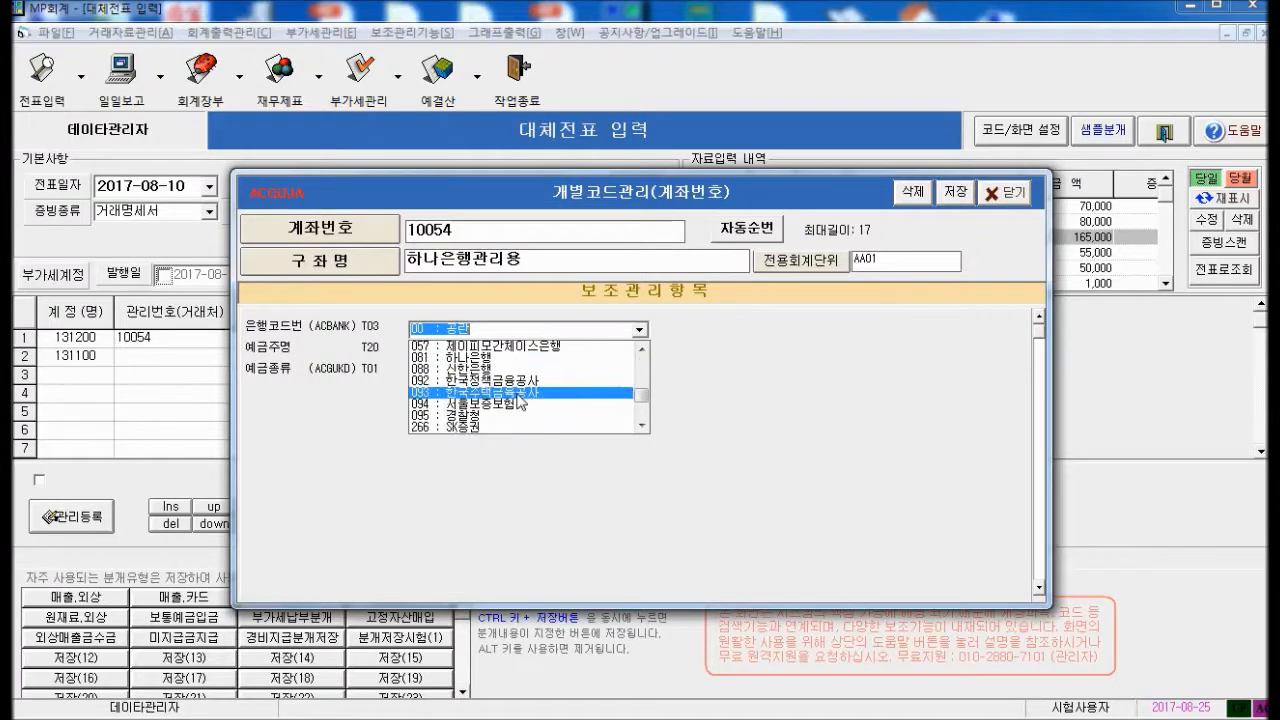
click(484, 358)
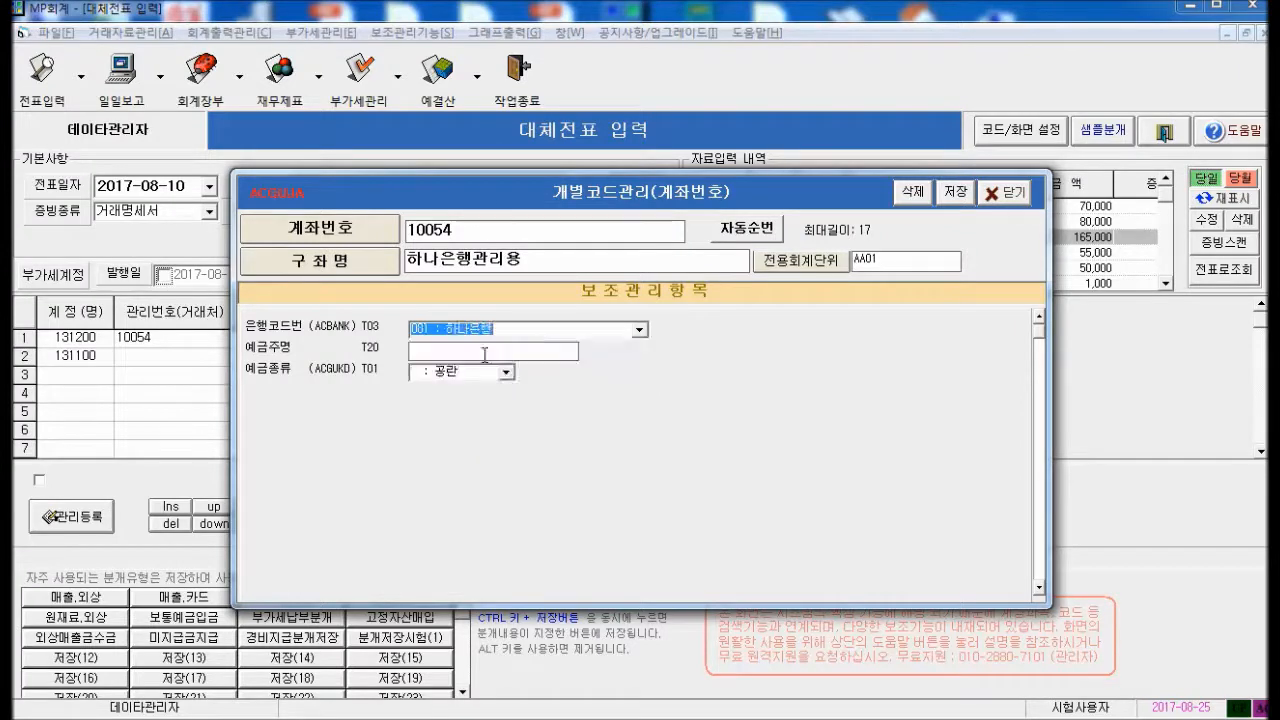
Set holder 관리부 and deposit type 사업용, then save the new account
click(457, 353)
text(관리)
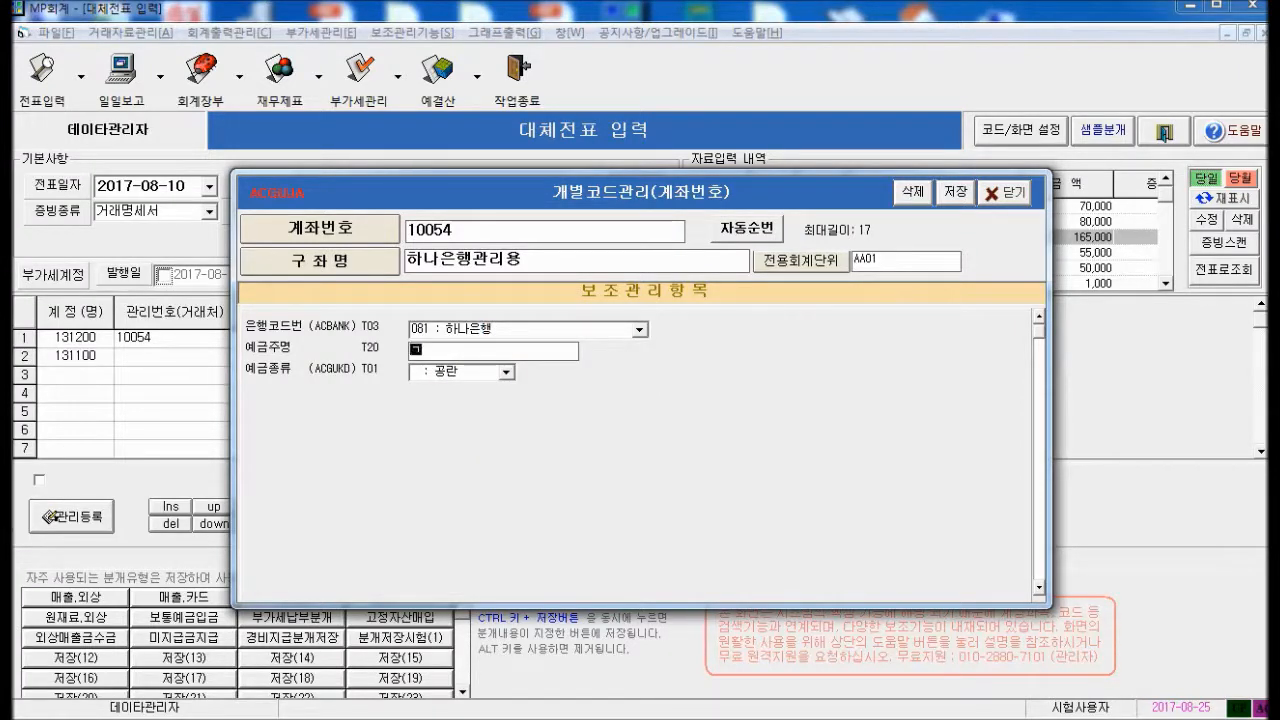
text(부)
key(Tab)
click(507, 372)
click(476, 403)
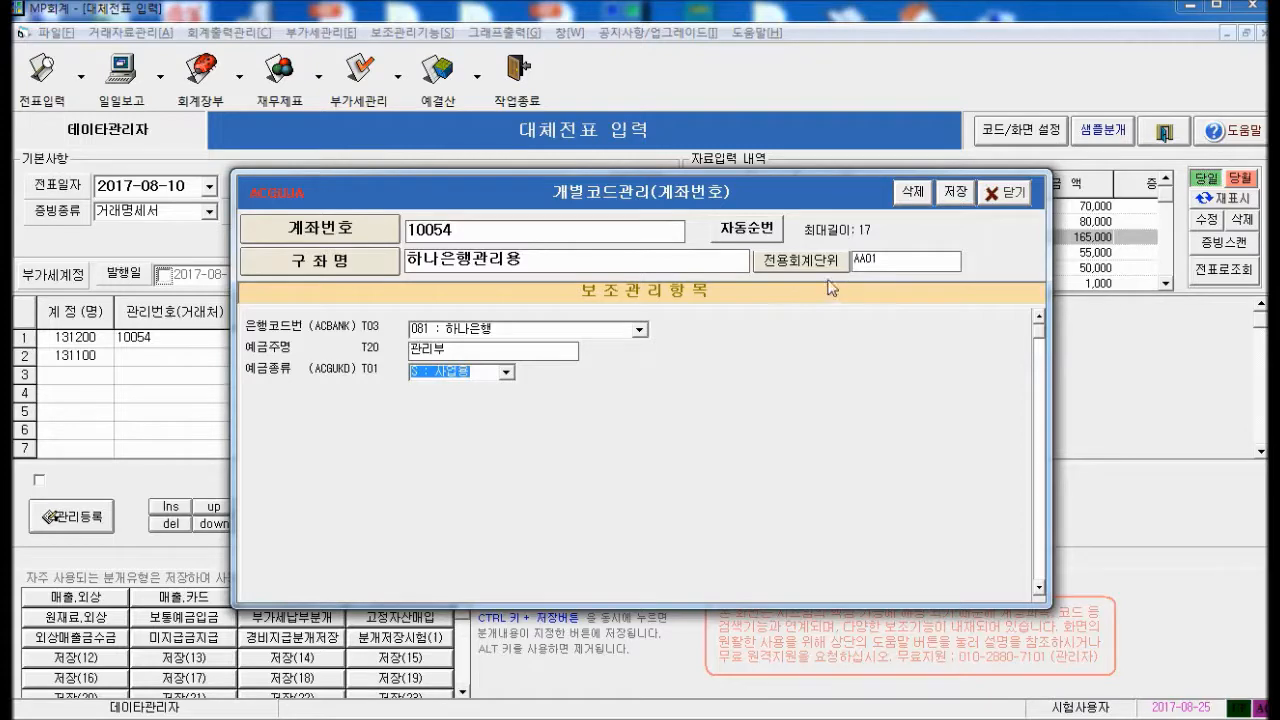
click(955, 192)
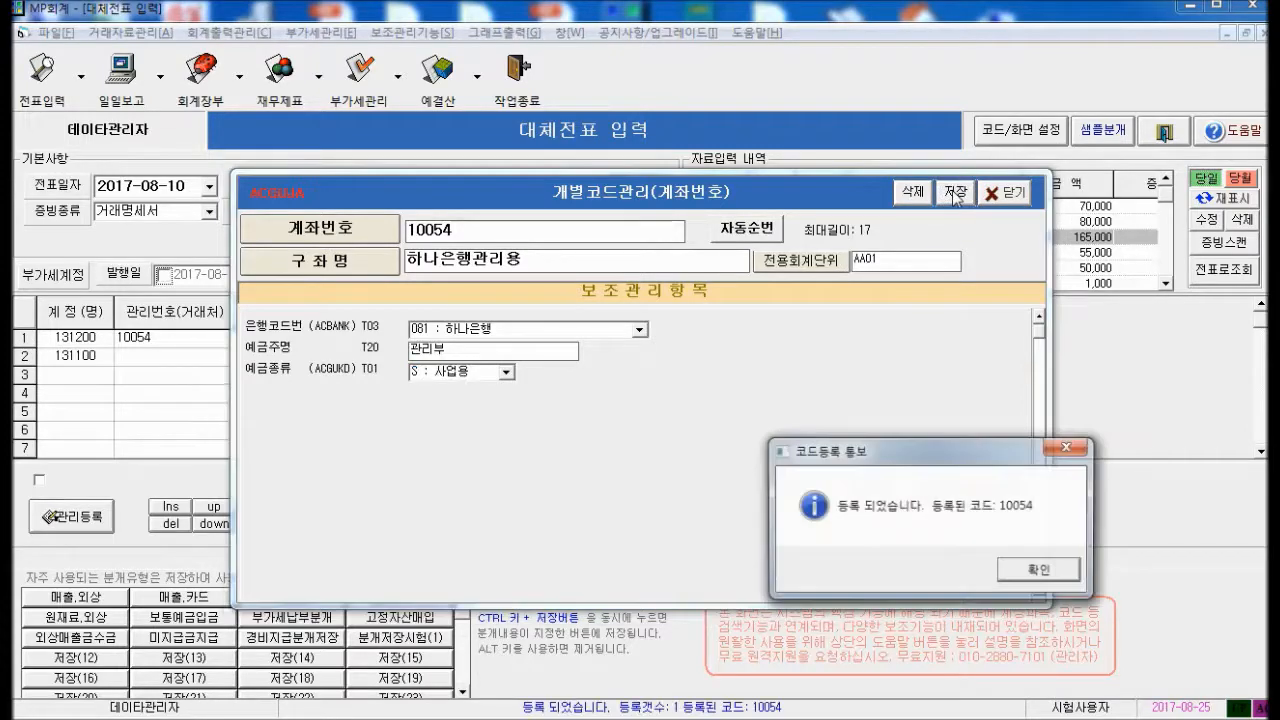
key(Return)
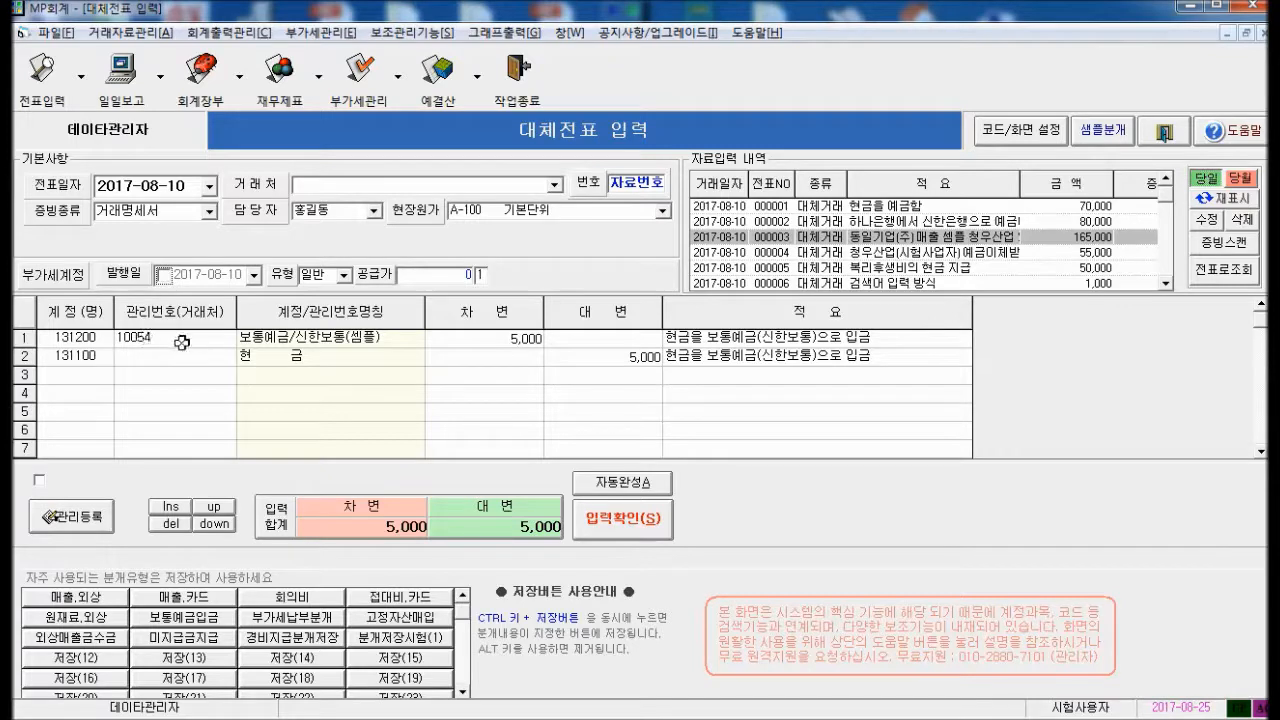
Clear row 1's account number and pick 10054 하나은행관리용 from the account lookup
click(182, 341)
key(BackSpace)
key(Return)
key(Down)
key(Down)
key(Up)
key(Up)
key(Down)
key(Down)
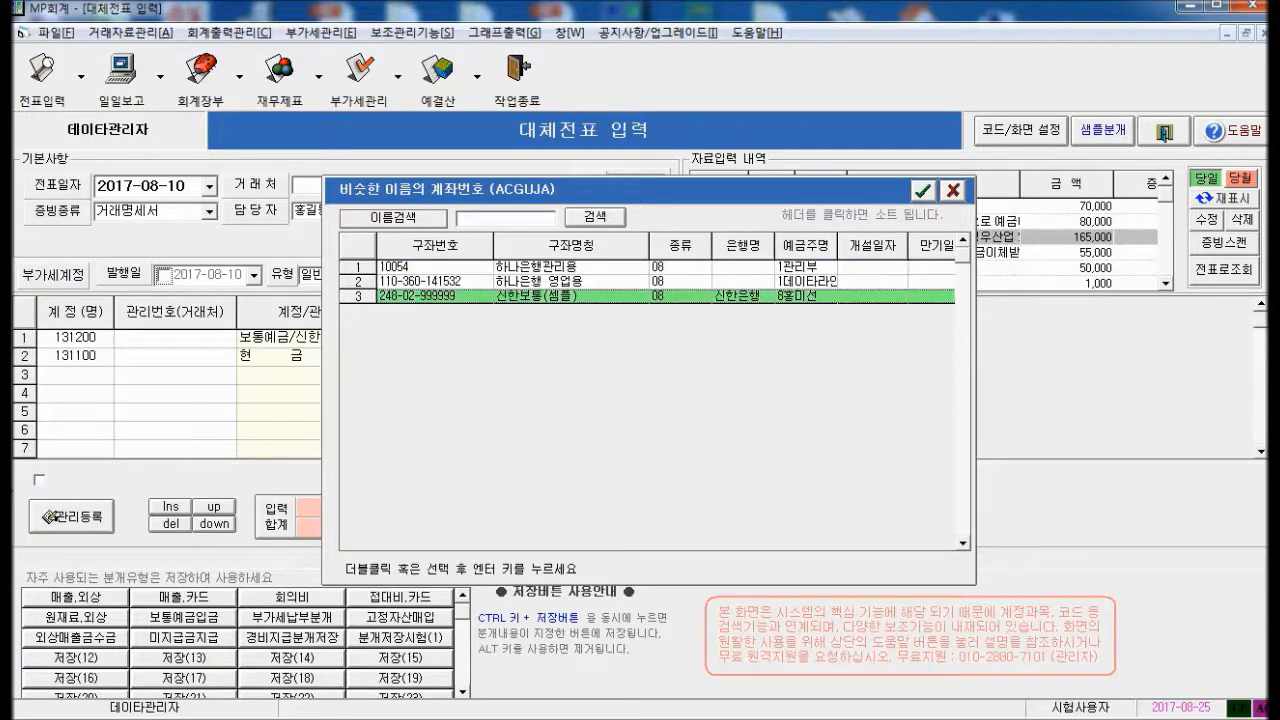
key(Up)
key(Up)
key(Down)
key(Up)
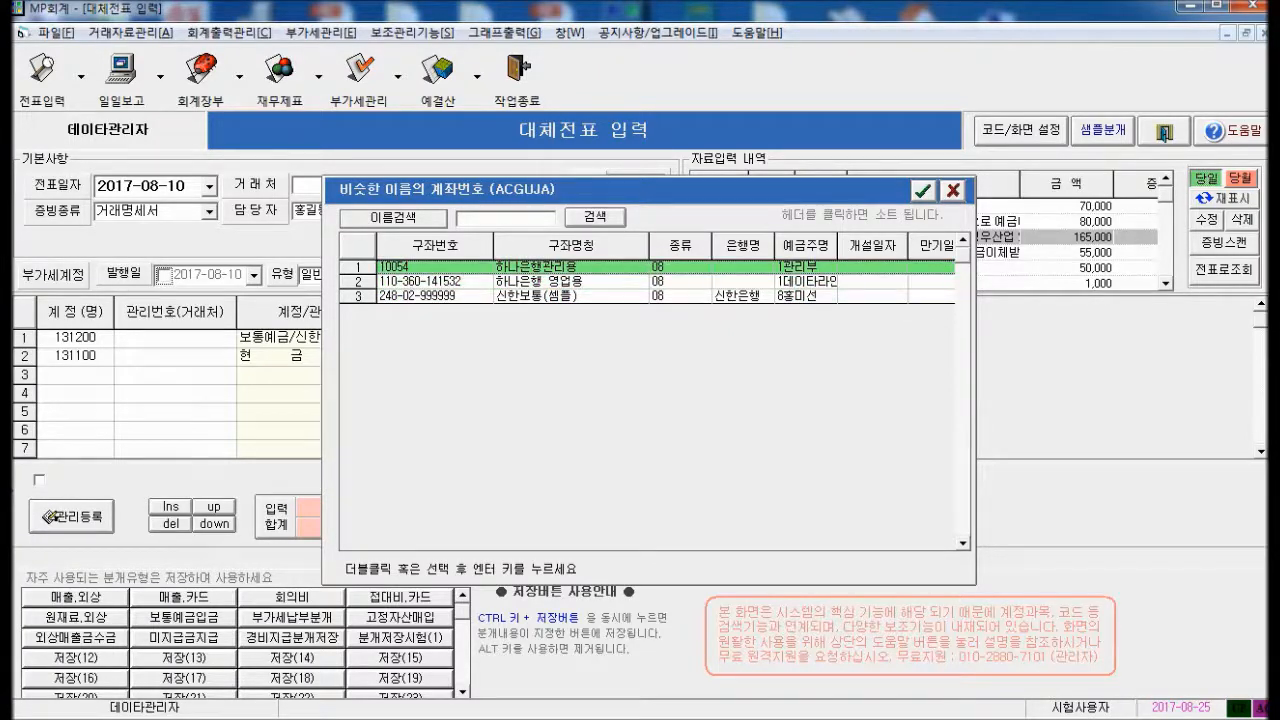
key(Return)
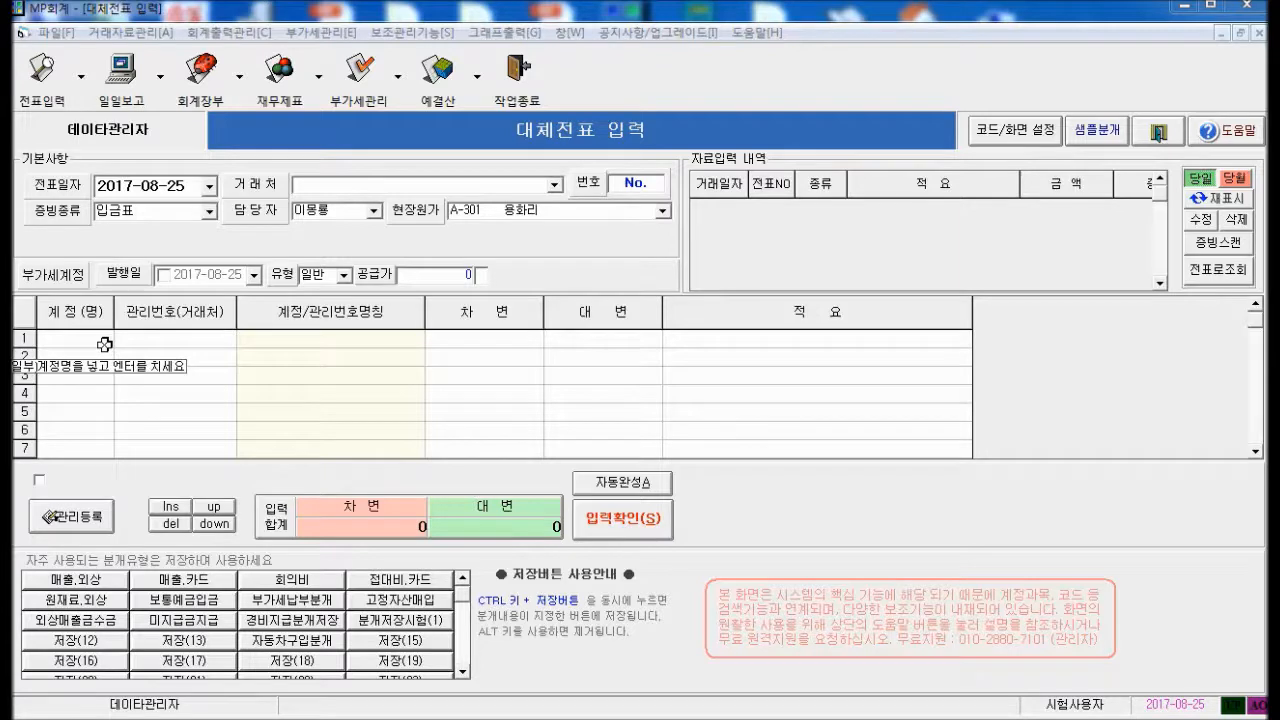
In the screen and code settings, browse the trading partner and account number lists
click(1027, 135)
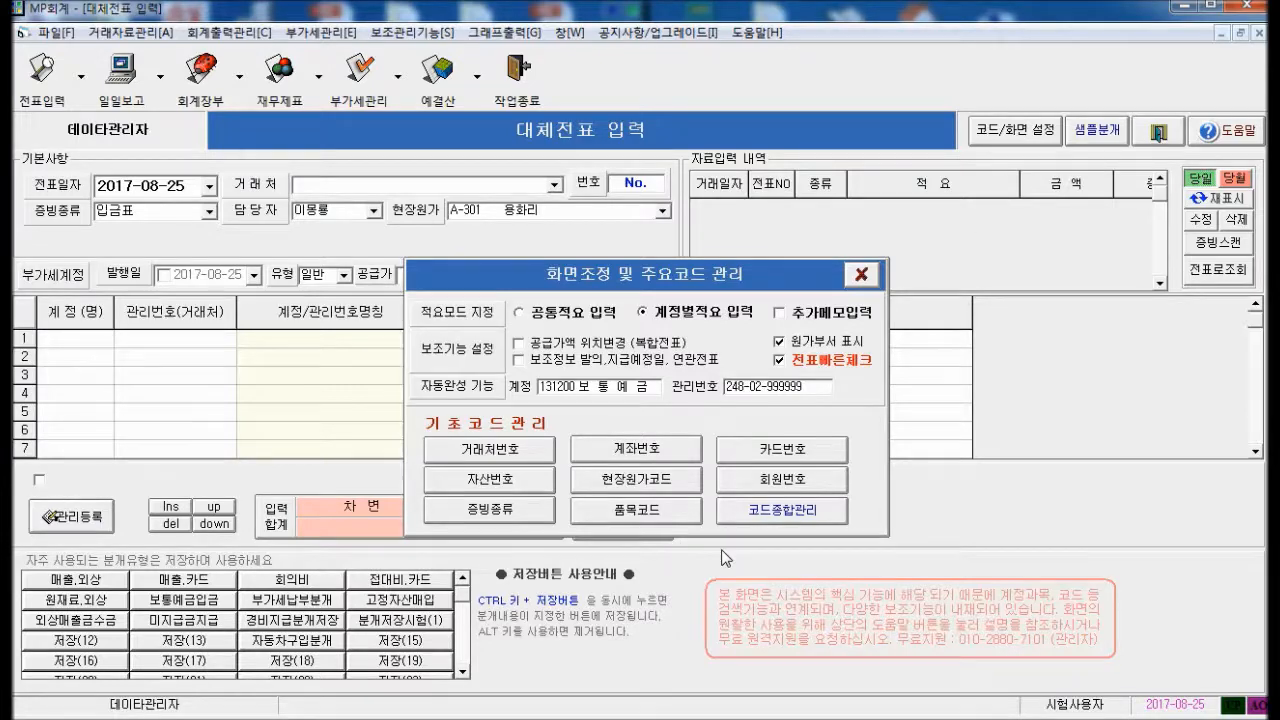
click(510, 450)
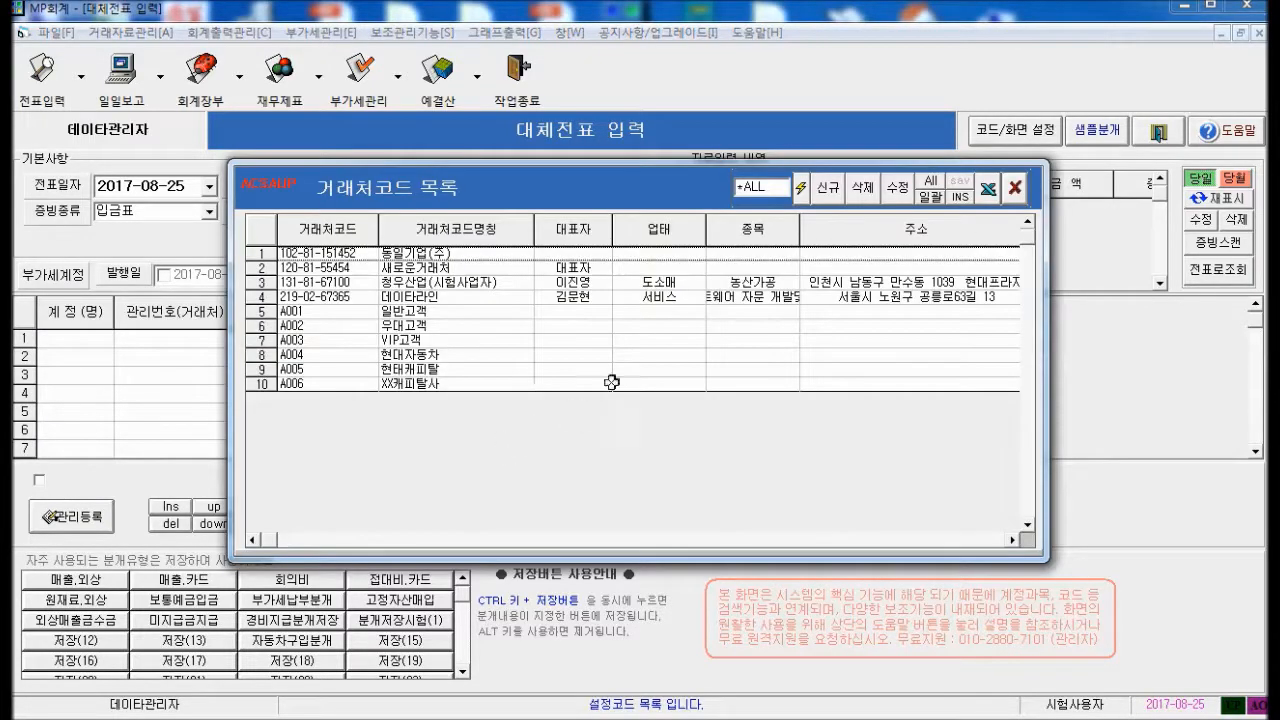
click(1018, 188)
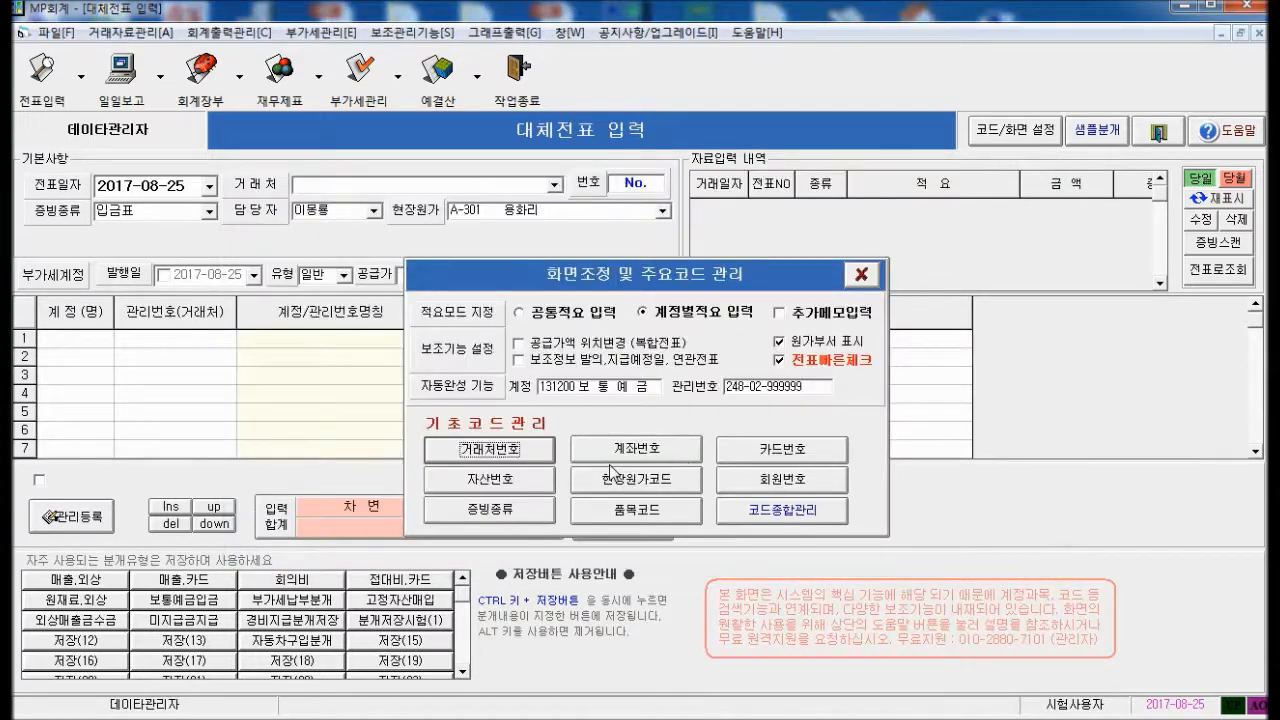
click(613, 452)
click(1016, 188)
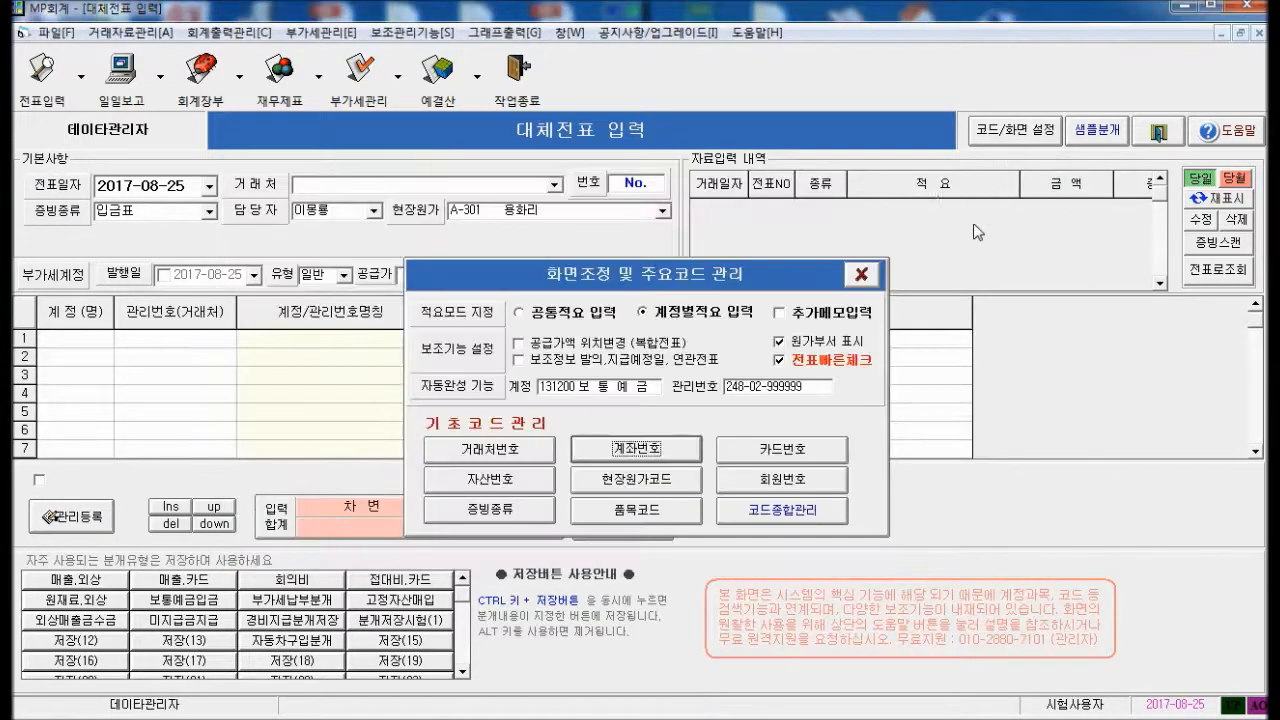
Review the credit card type list and its detail dialog, then close all code dialogs
click(760, 456)
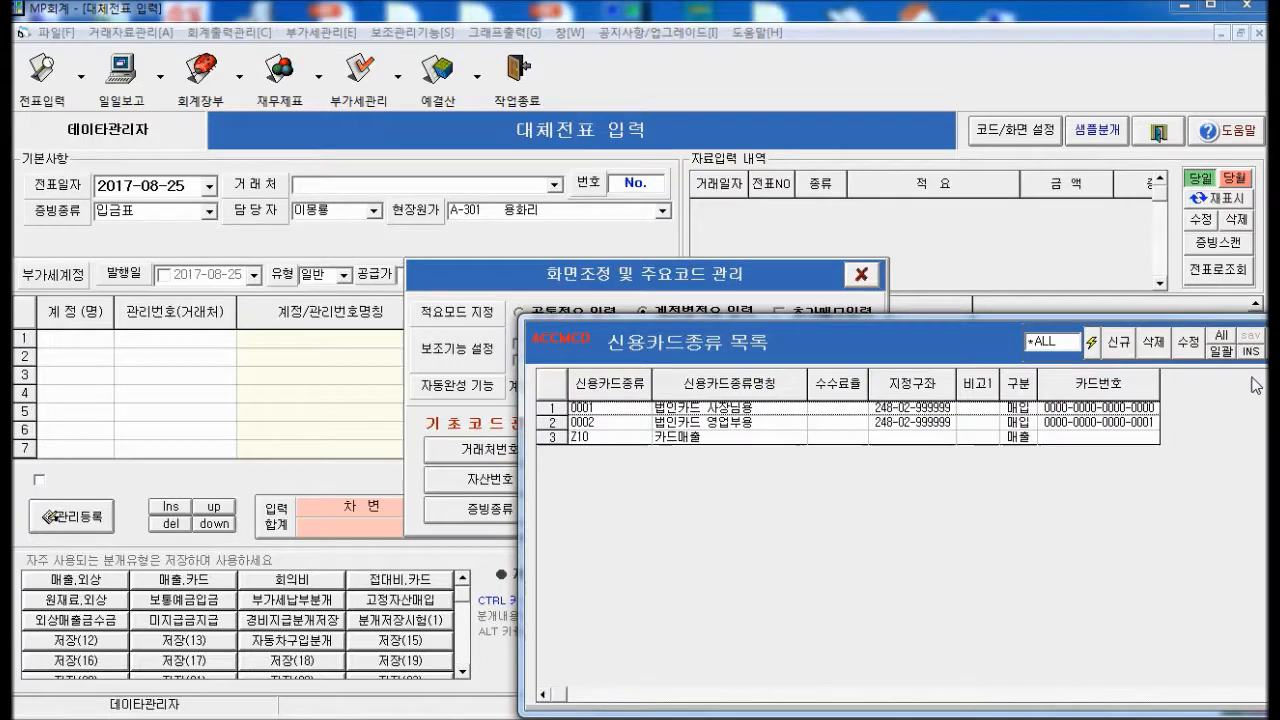
drag(959, 331, 708, 222)
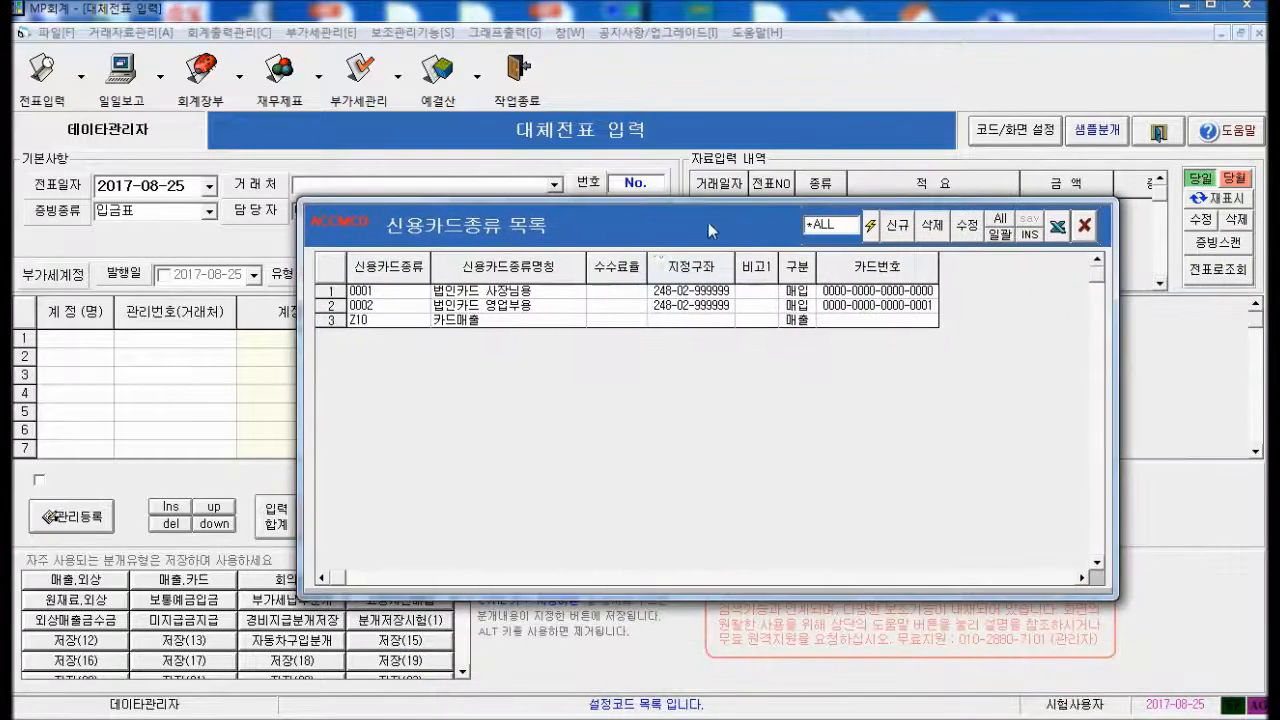
click(897, 227)
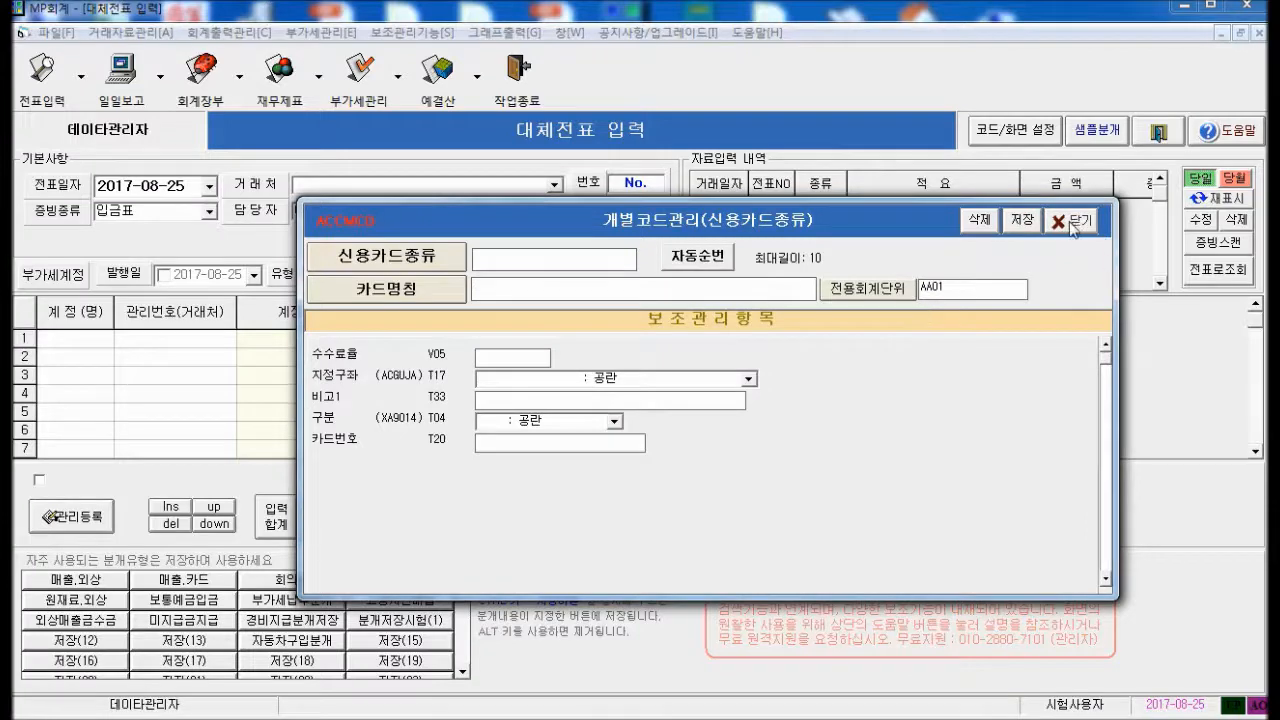
click(1072, 224)
click(1086, 221)
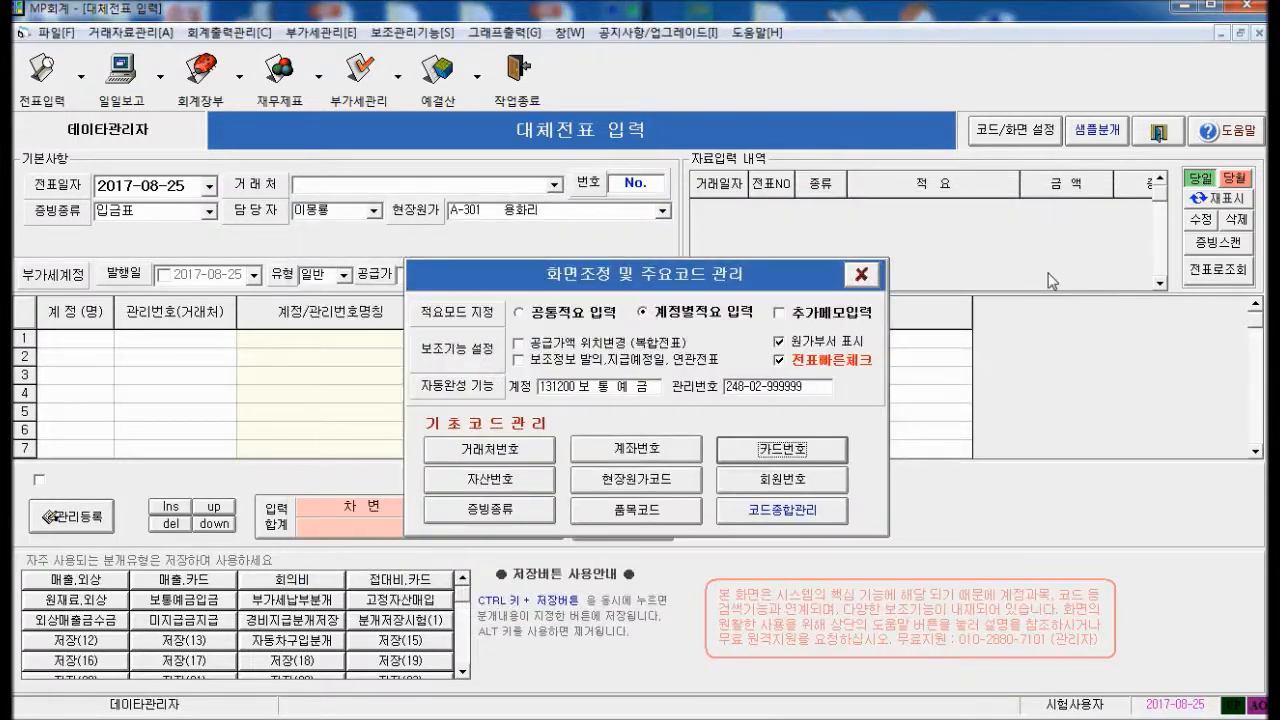
click(861, 274)
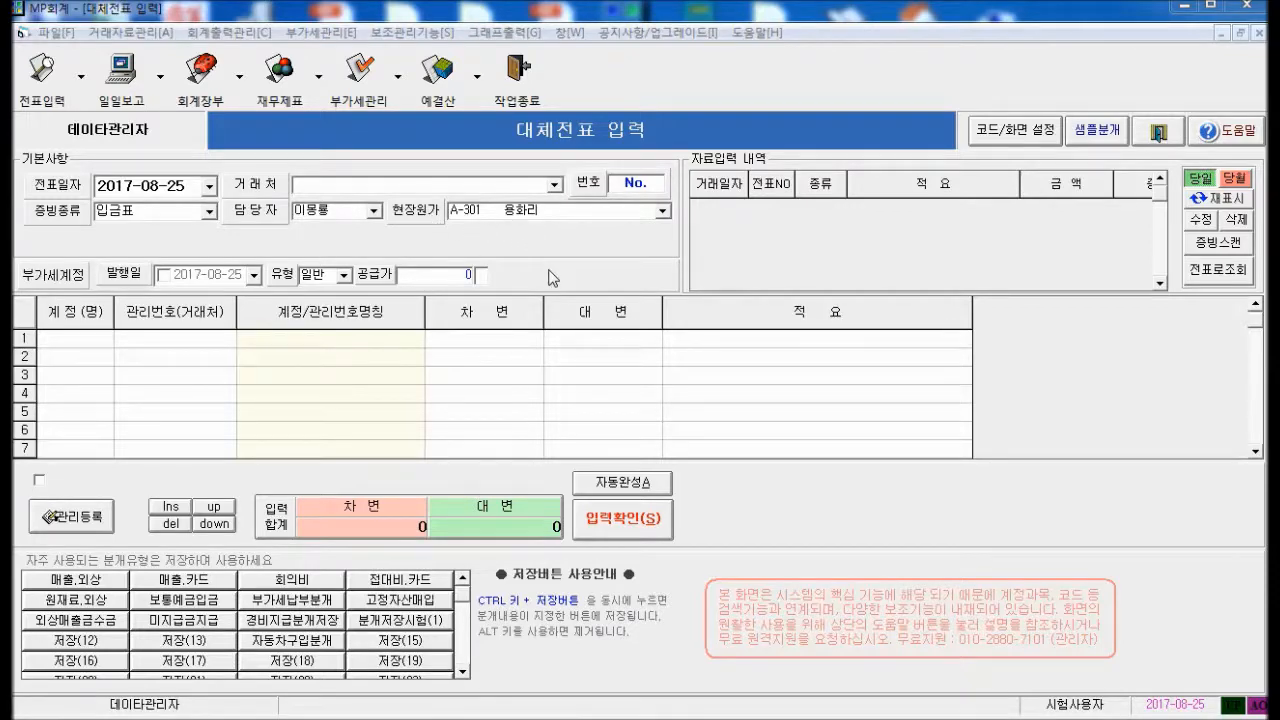
Return to the voucher list, start a new transfer voucher, and select its 담당자 field
click(1159, 134)
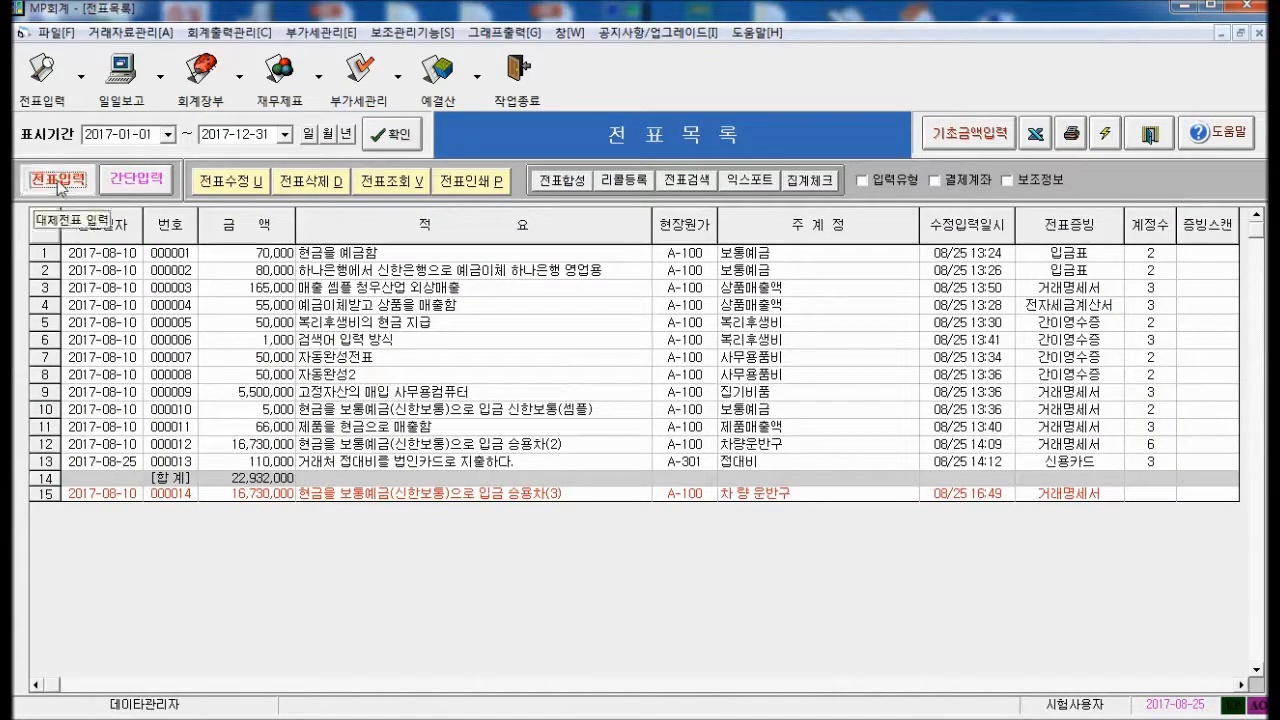
click(60, 184)
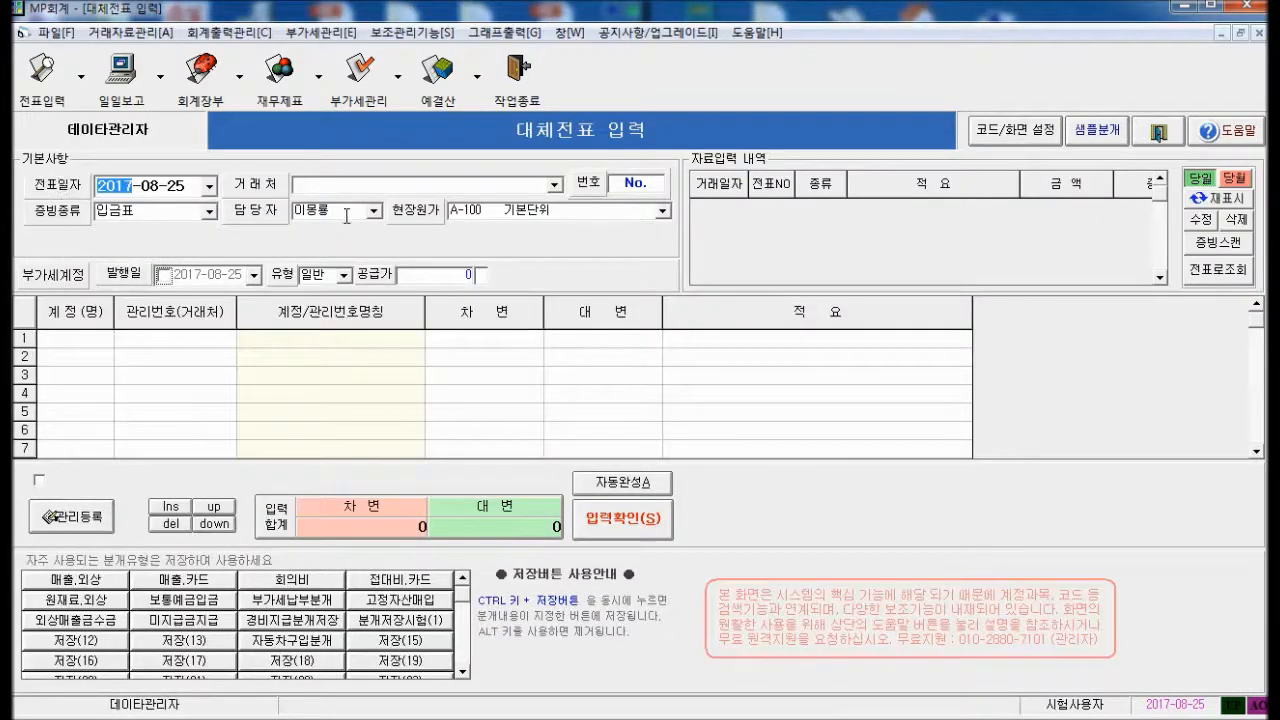
click(297, 212)
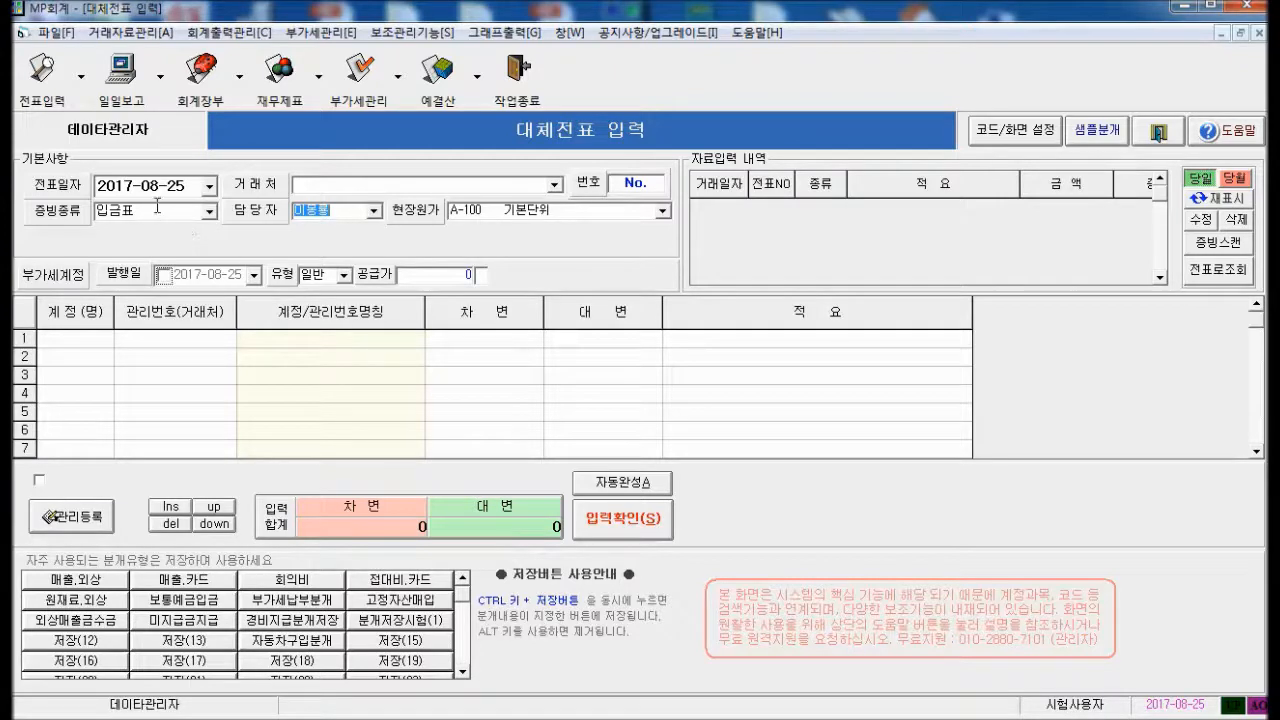
click(50, 32)
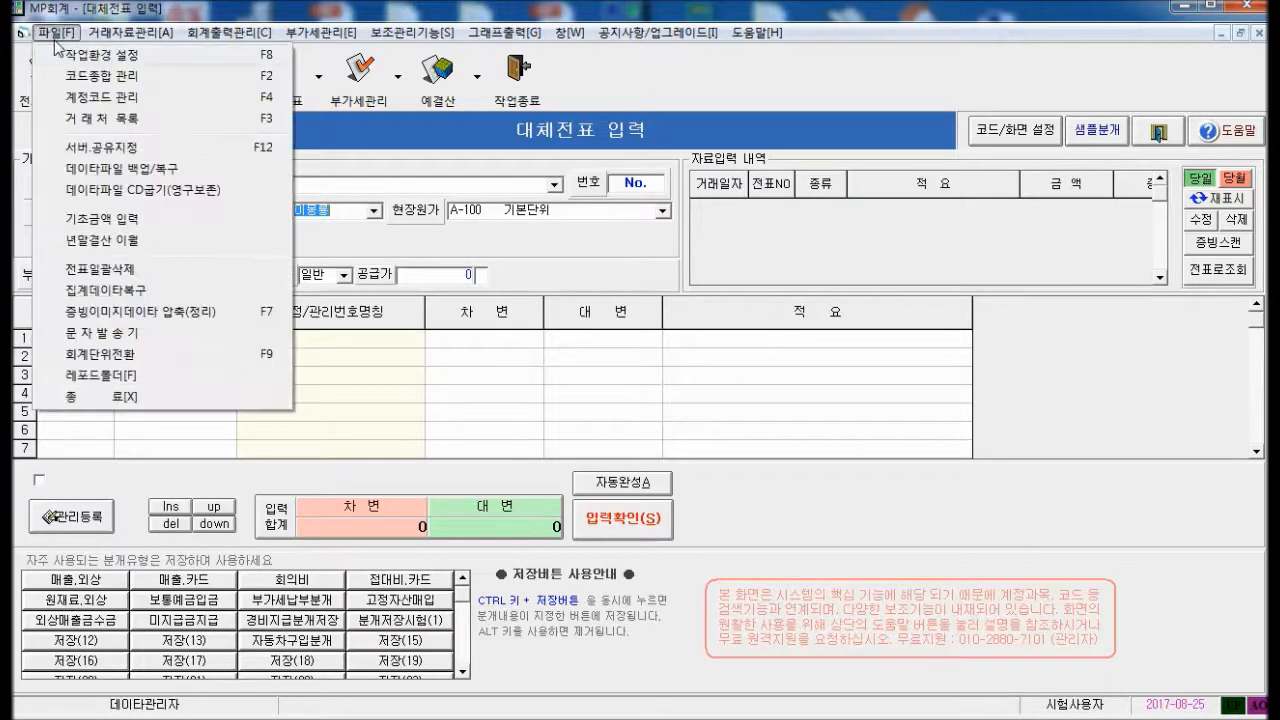
click(86, 76)
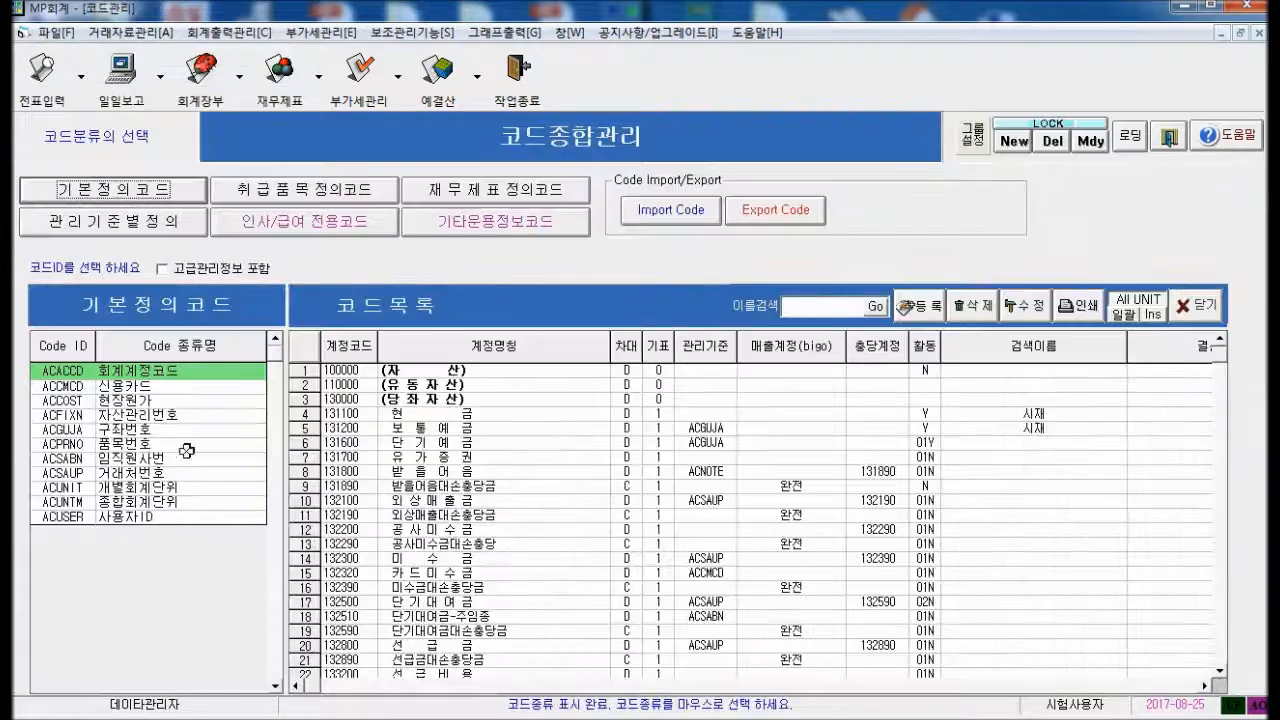
click(113, 518)
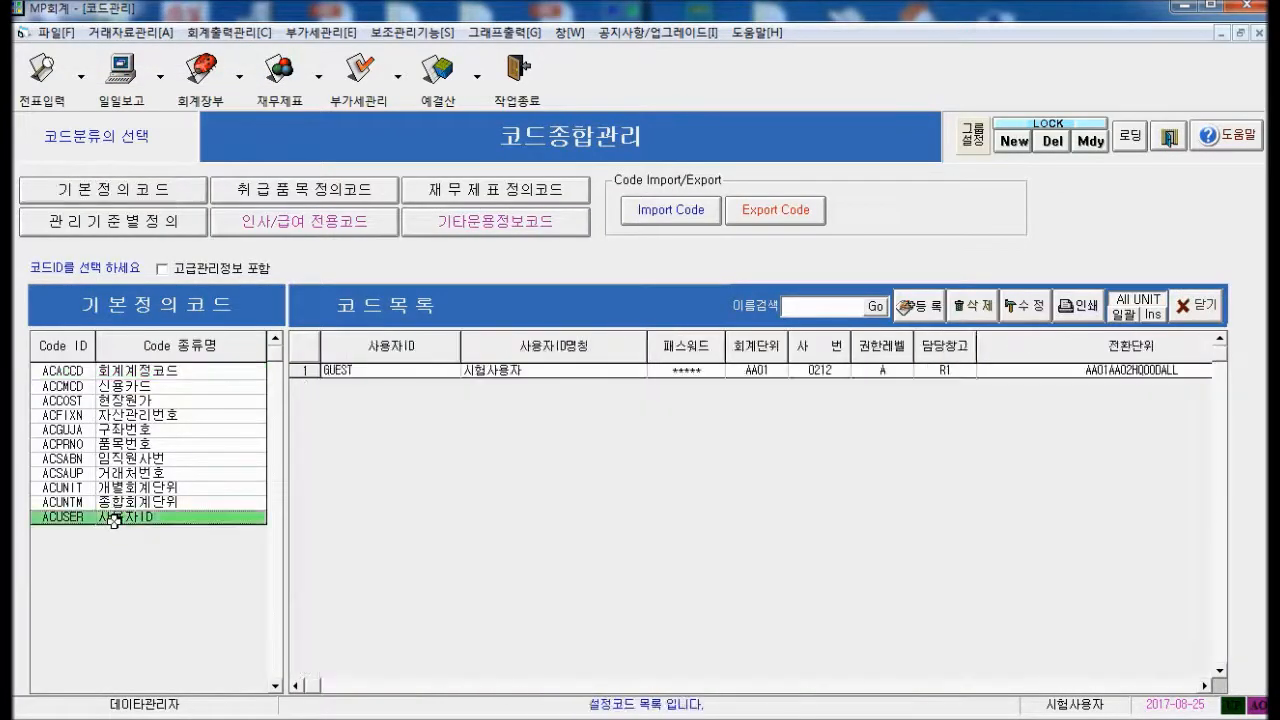
click(343, 372)
click(1038, 312)
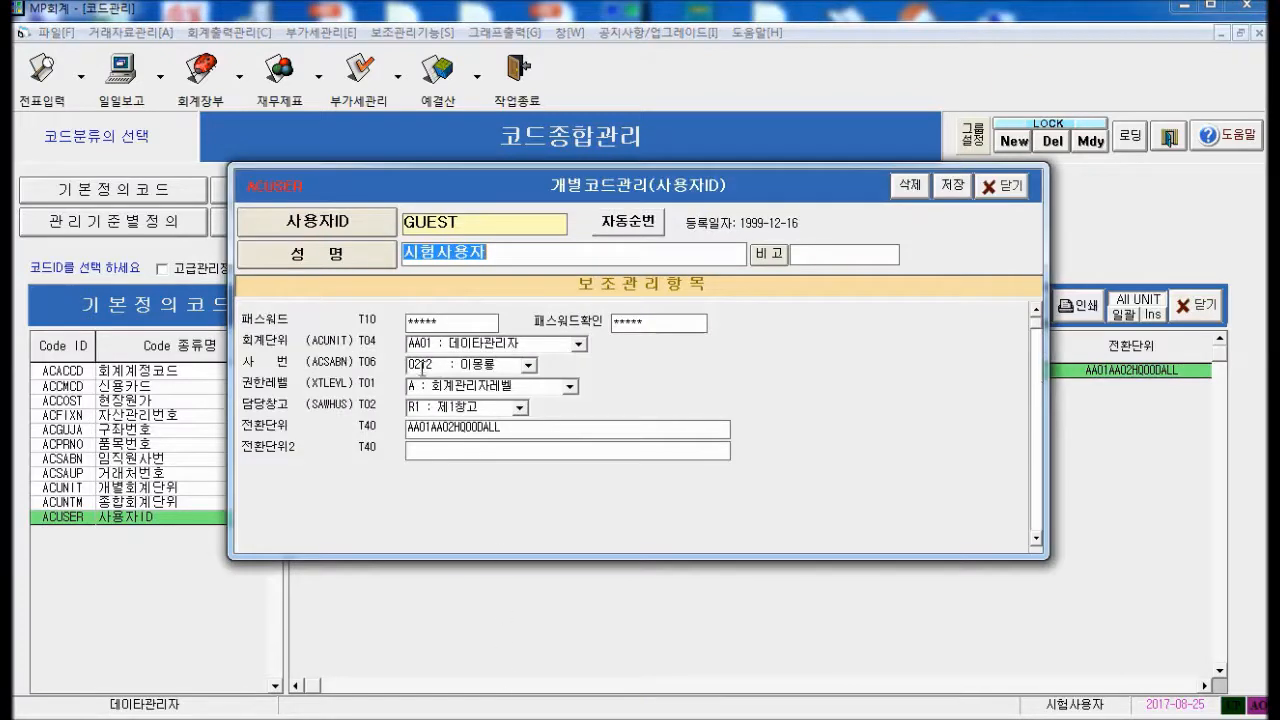
click(436, 365)
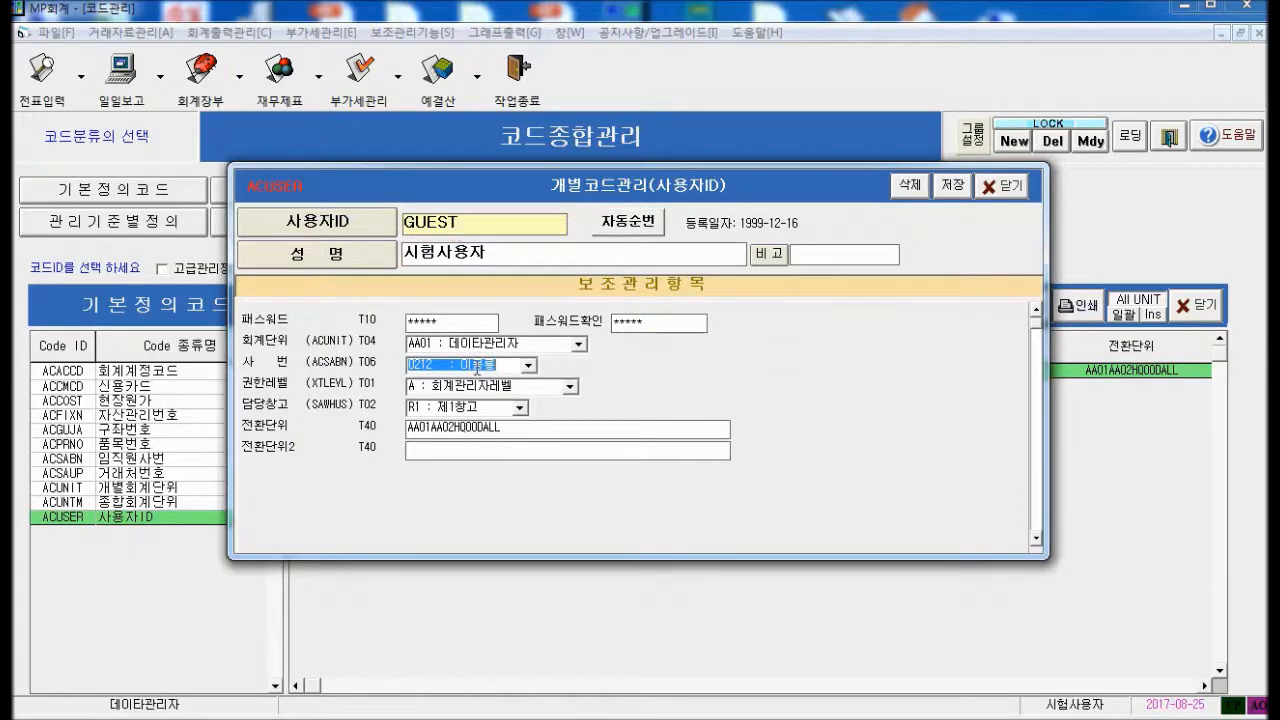
click(1001, 185)
click(1197, 305)
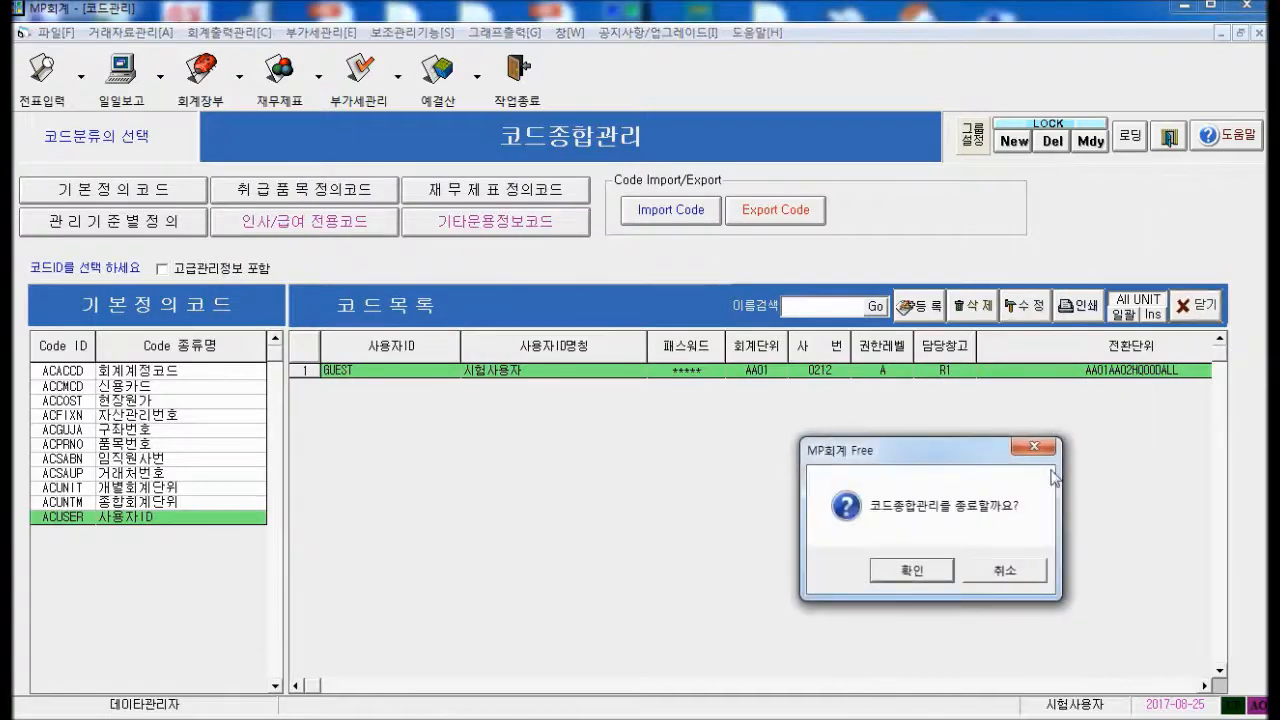
click(893, 573)
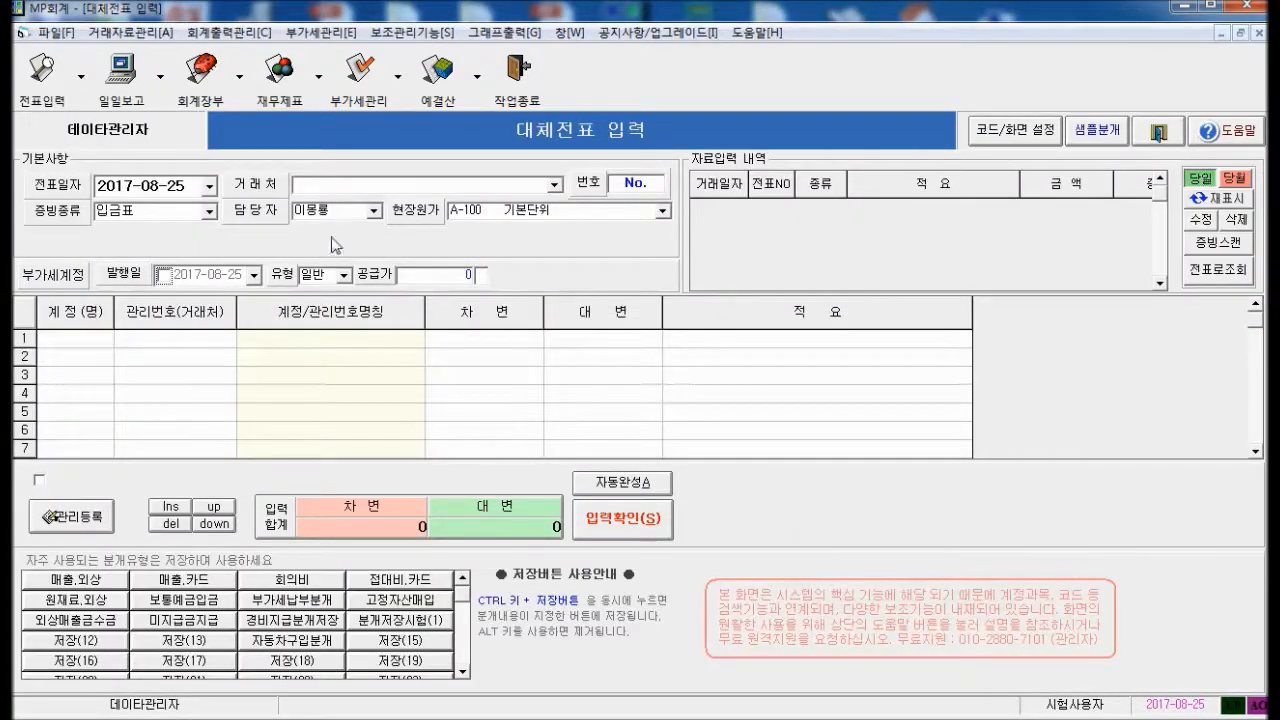
Switch the voucher's 담당자 from 이몽룡 to 홍길동 via the dropdown
click(340, 210)
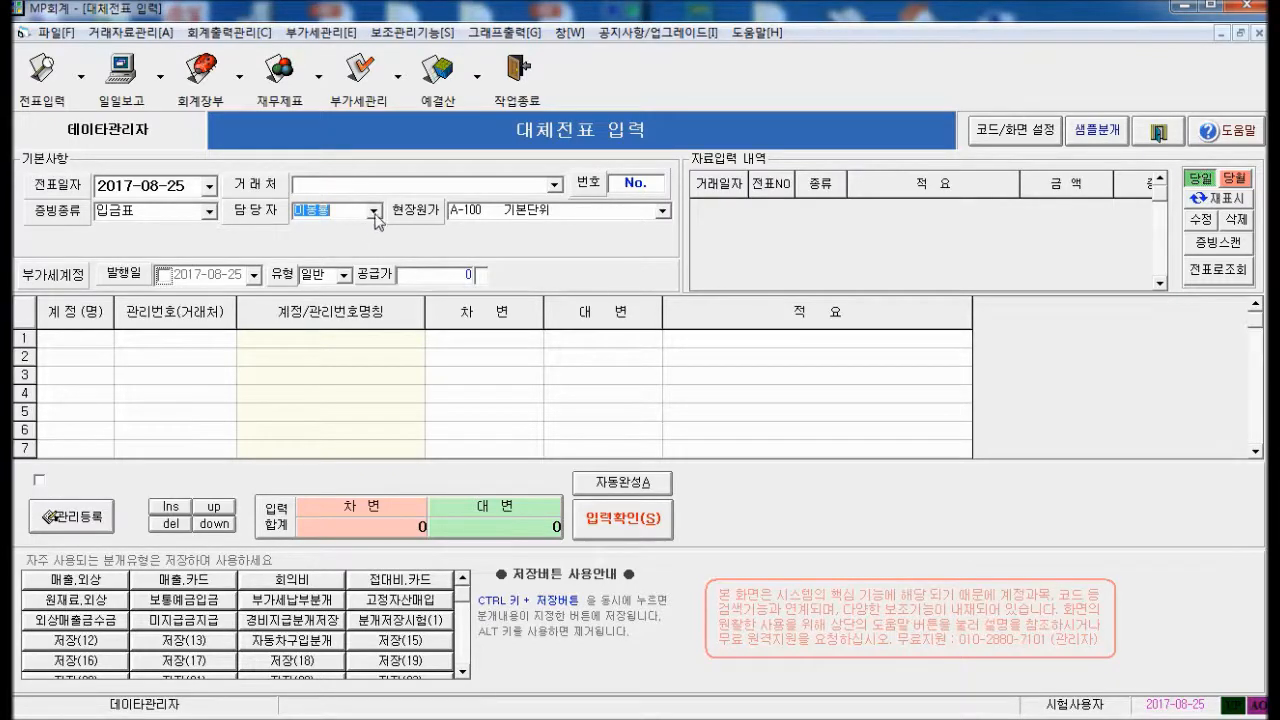
click(375, 213)
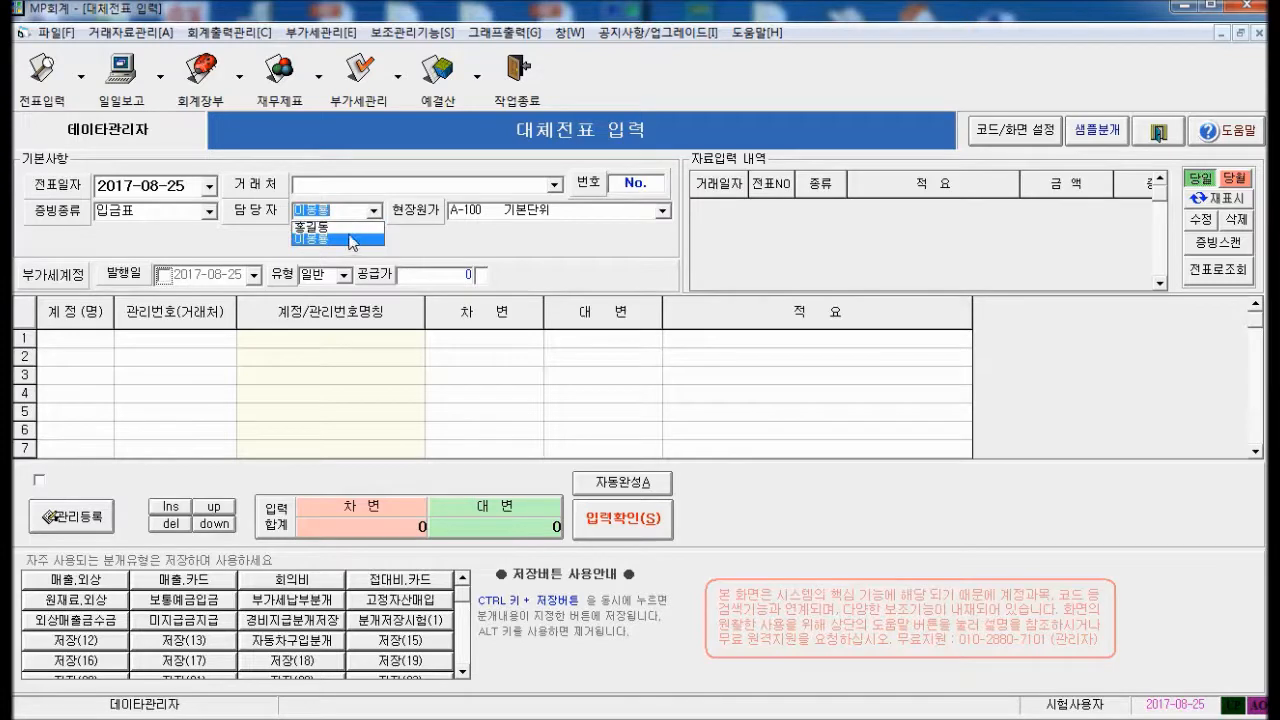
click(341, 233)
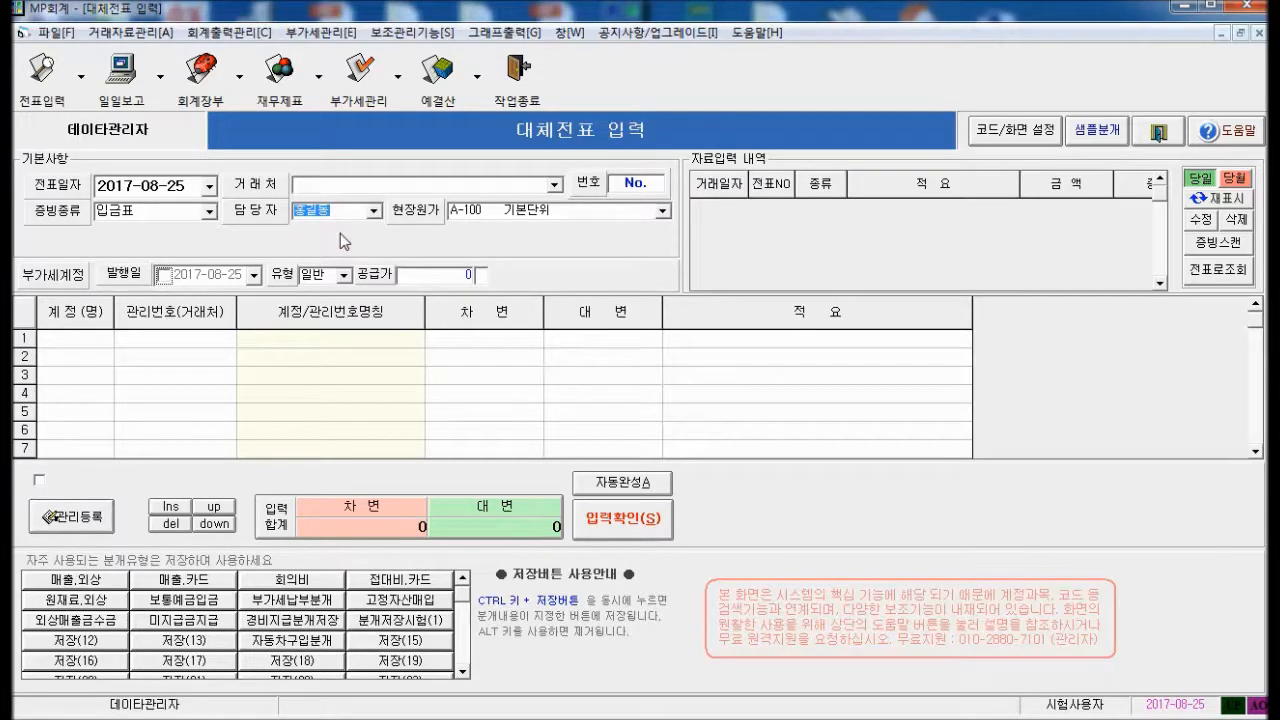
click(64, 36)
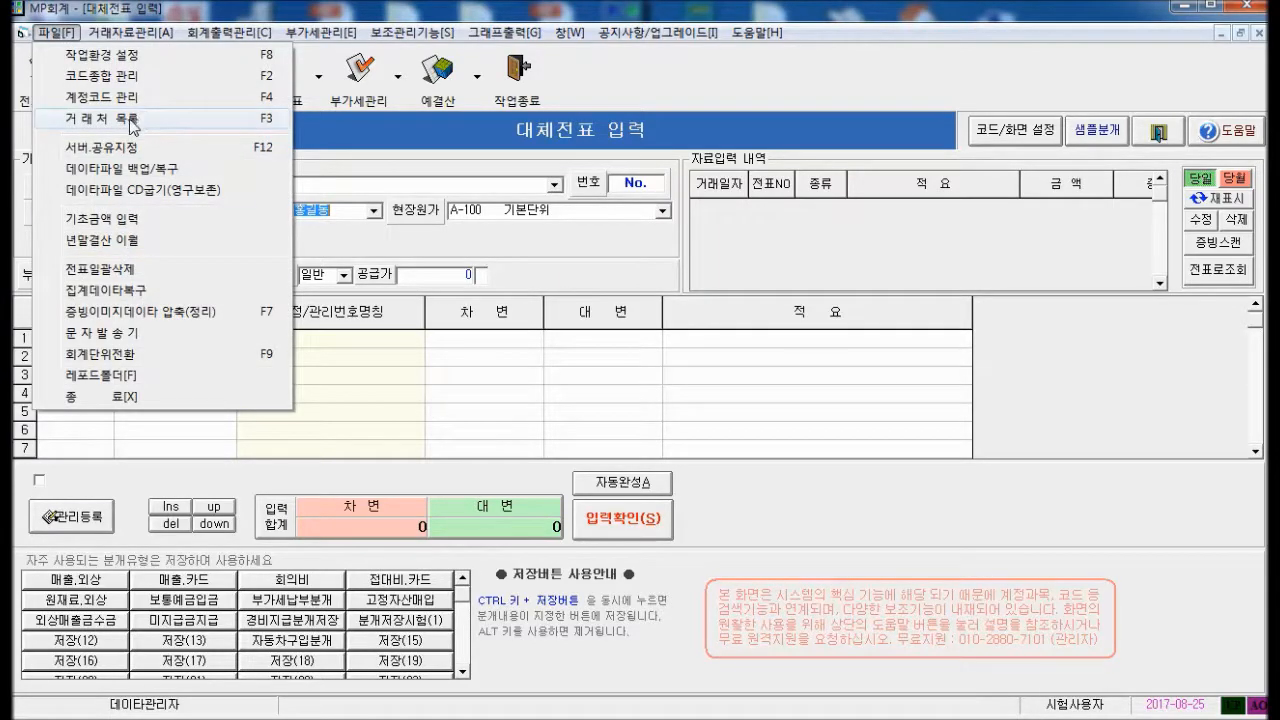
click(130, 78)
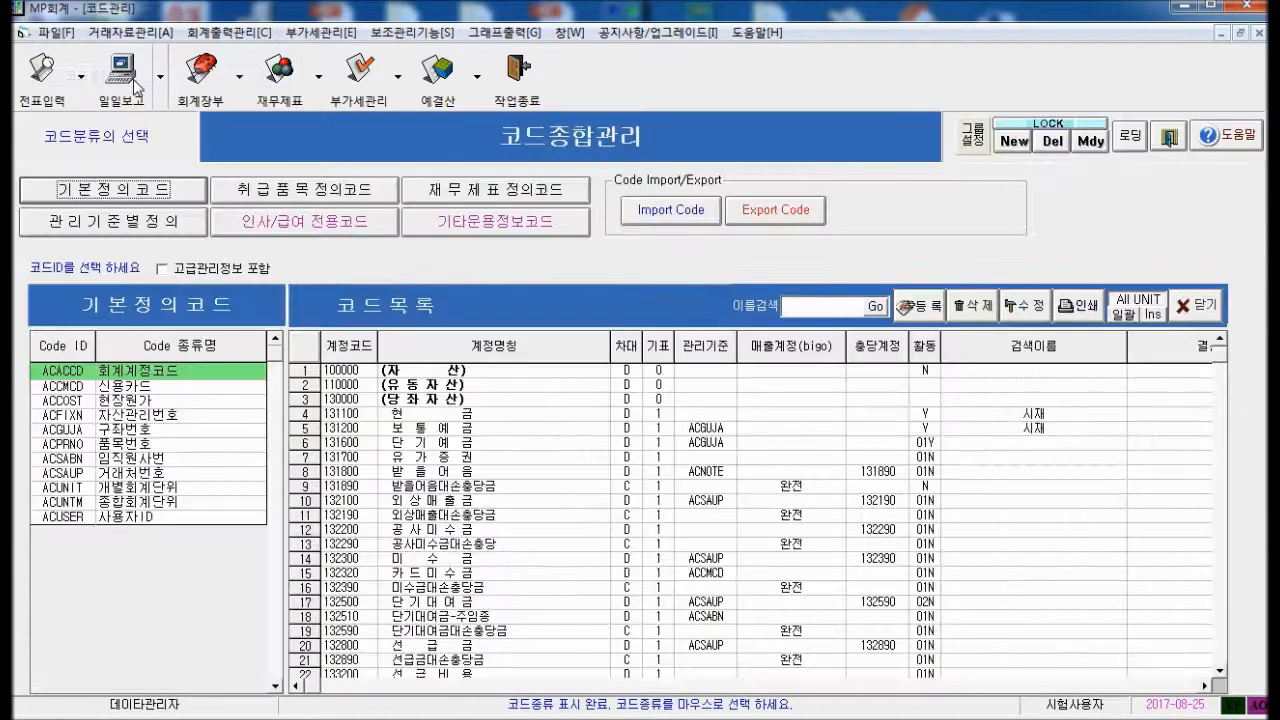
click(158, 458)
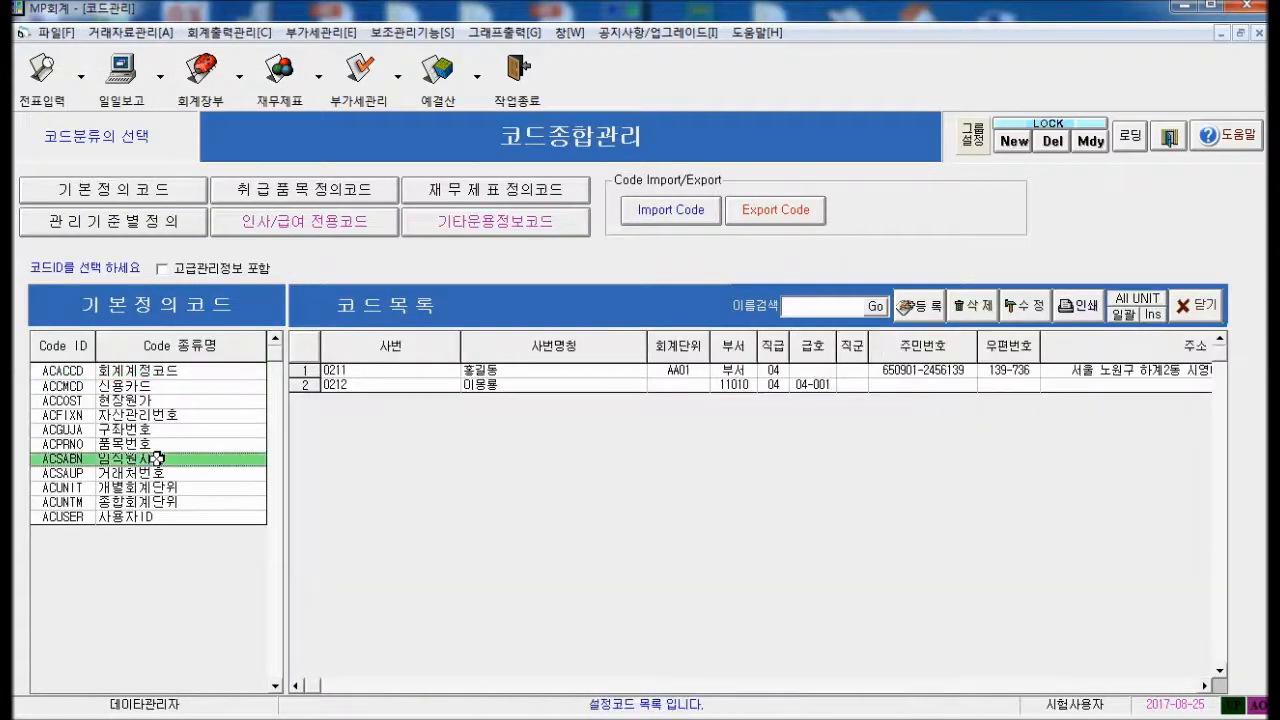
click(368, 371)
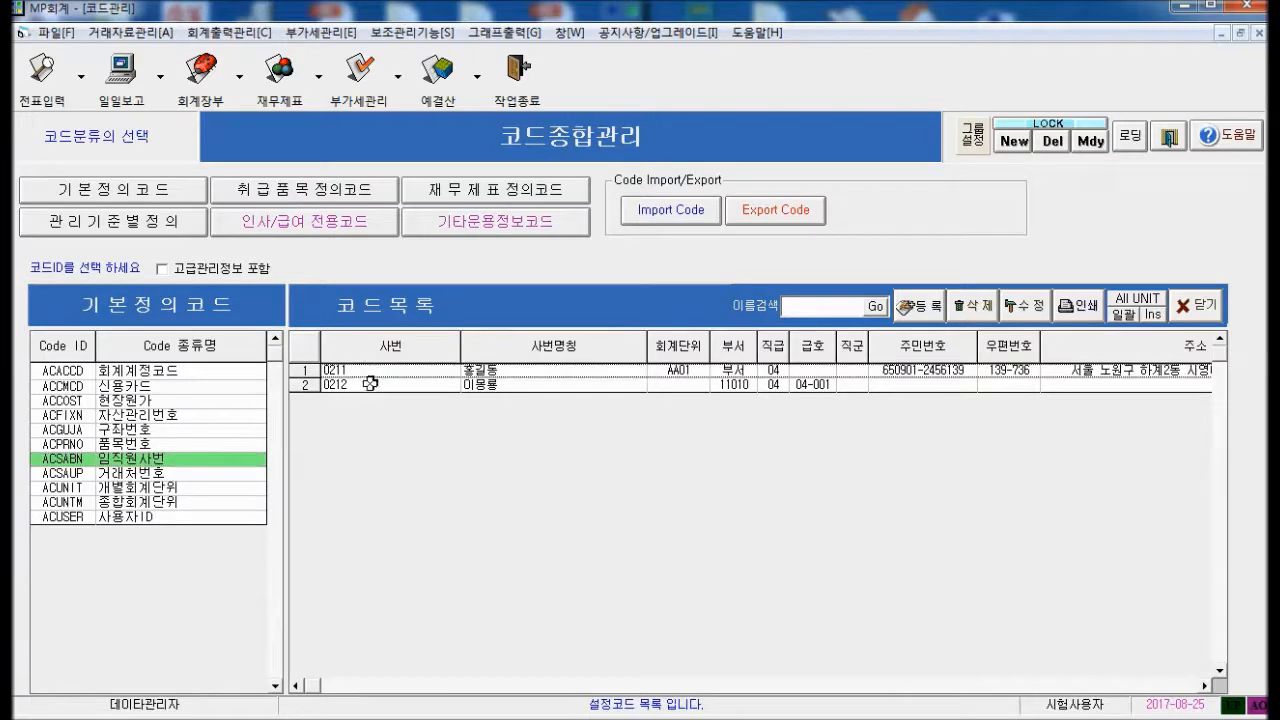
click(368, 385)
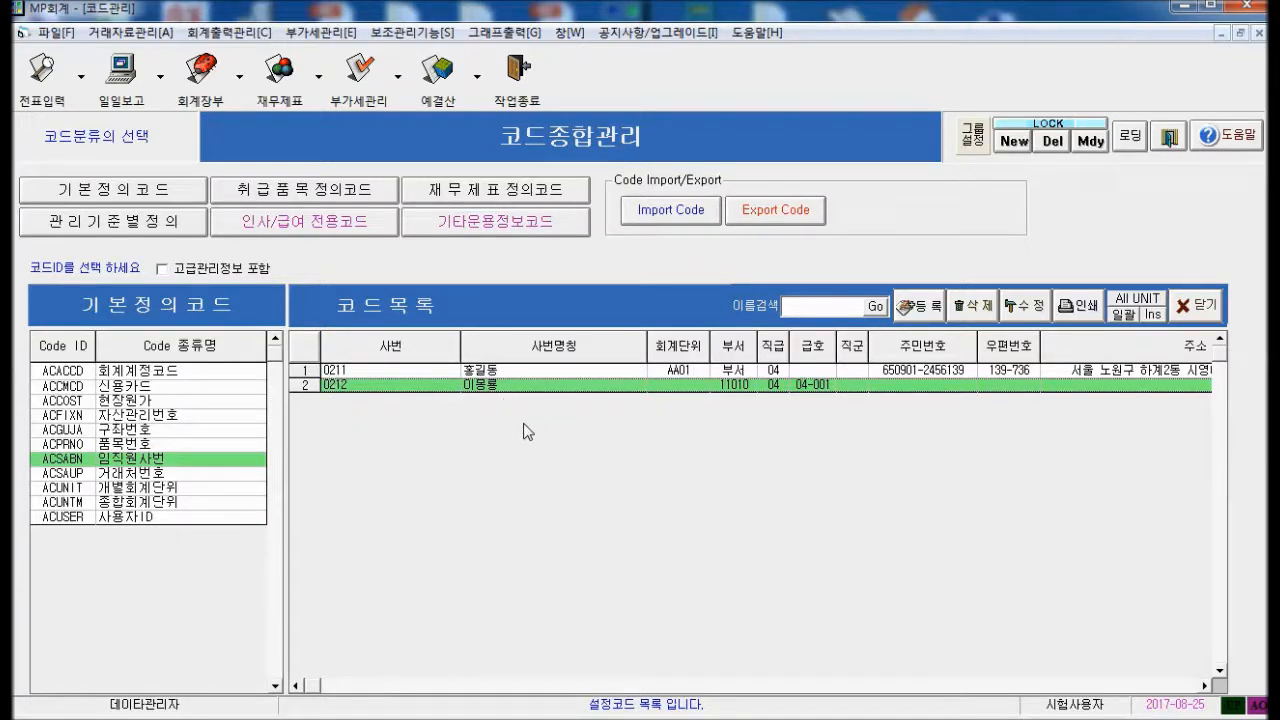
click(1200, 310)
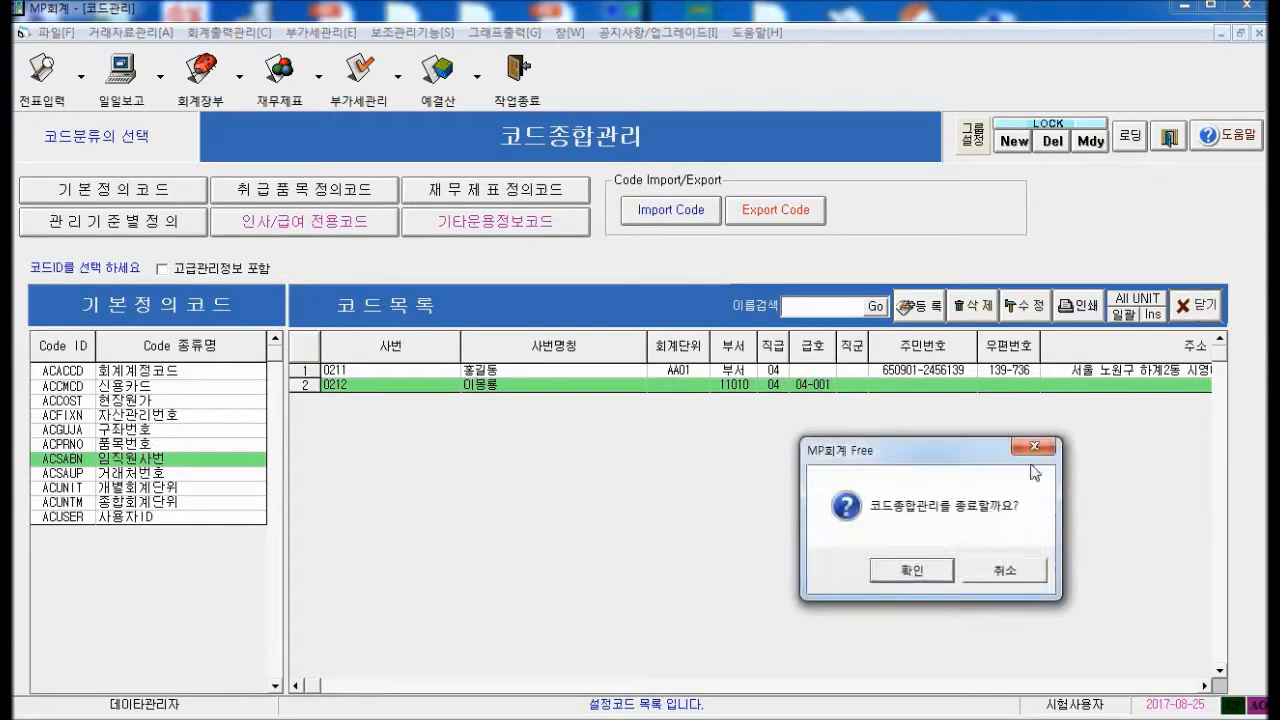
click(897, 572)
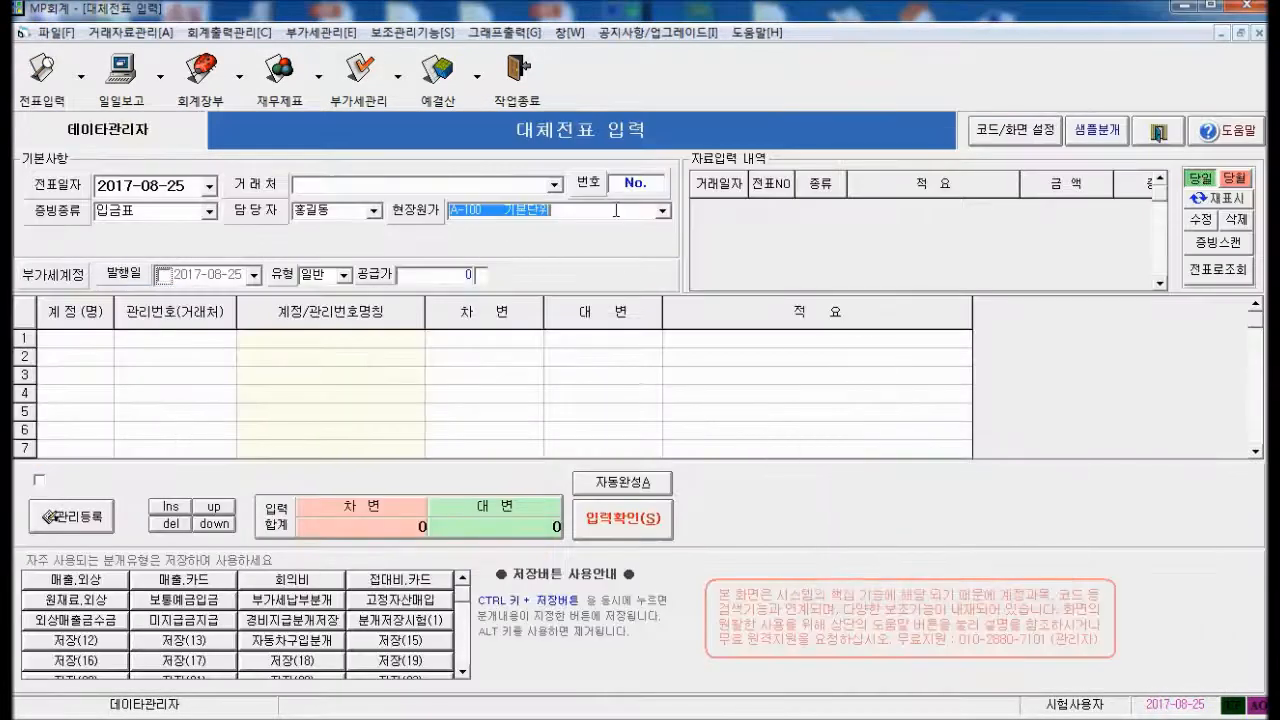
click(1006, 141)
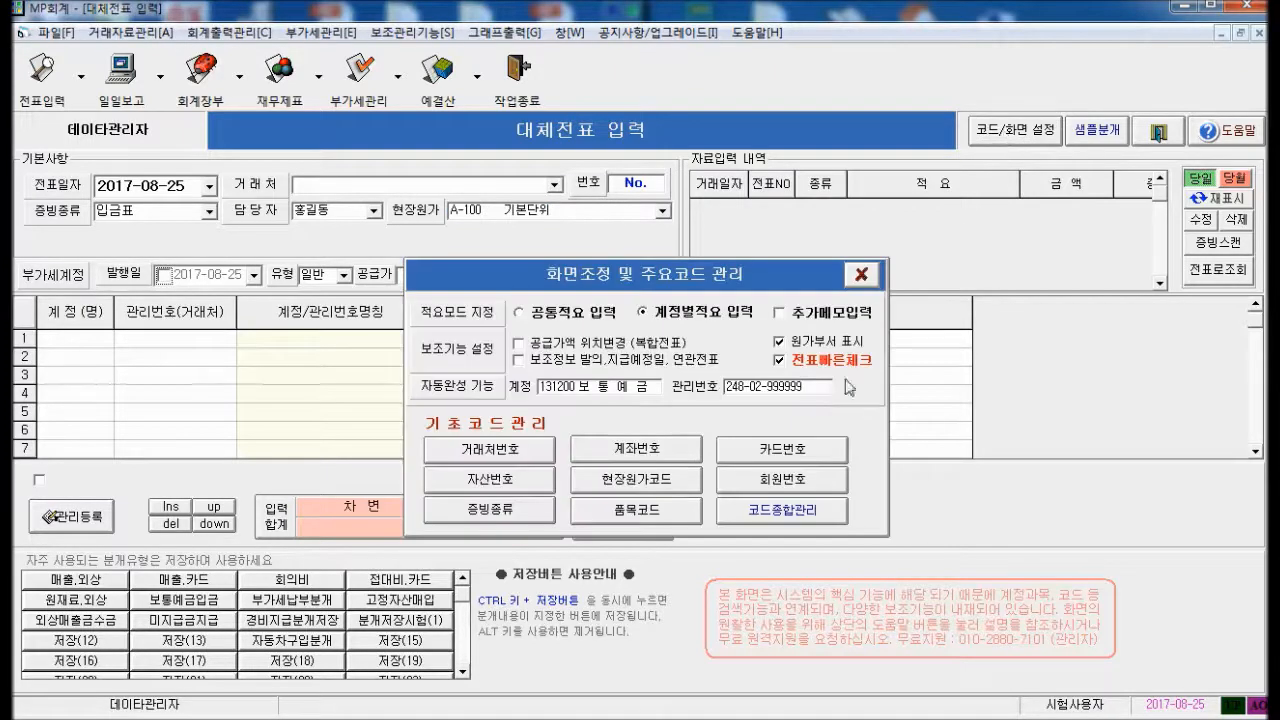
click(613, 488)
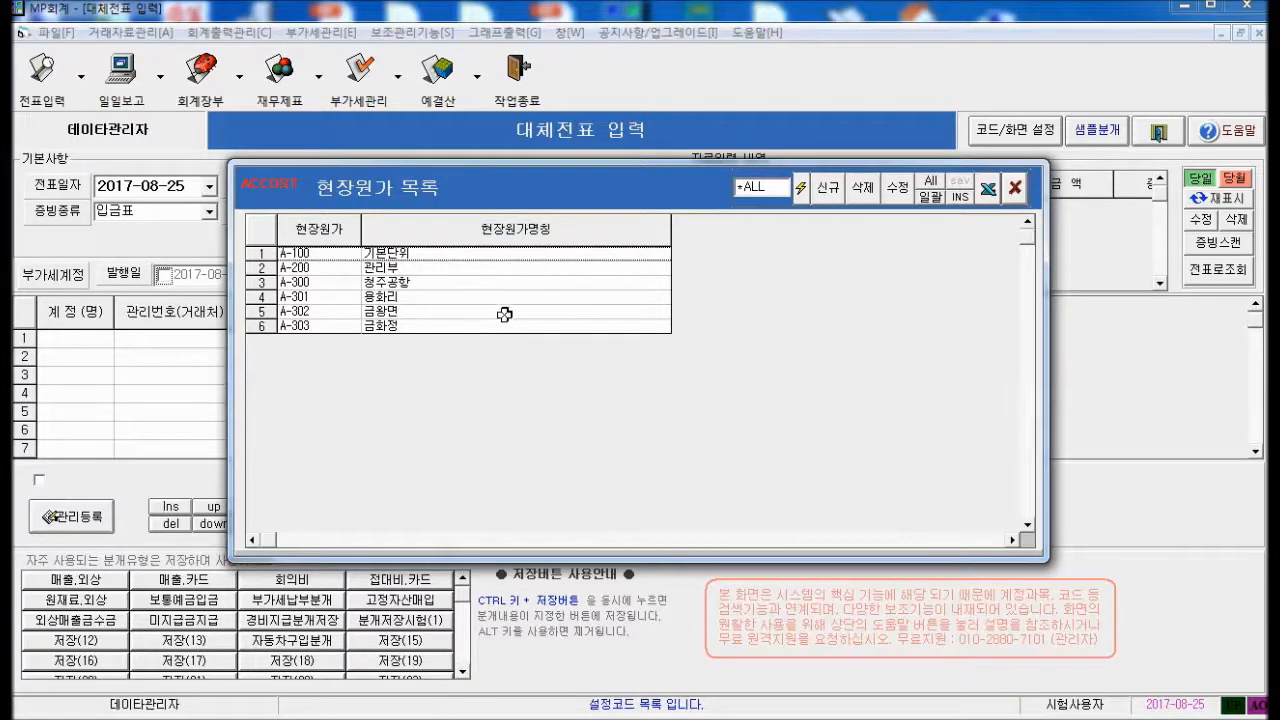
click(446, 297)
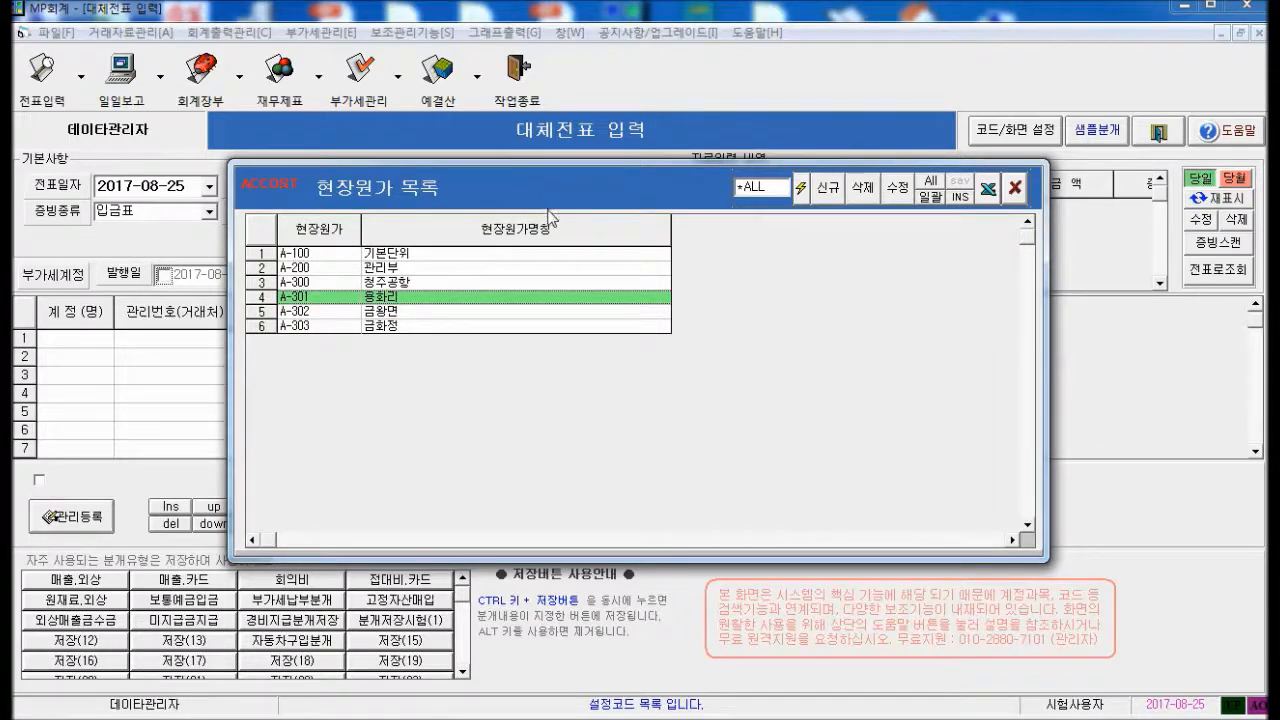
click(414, 325)
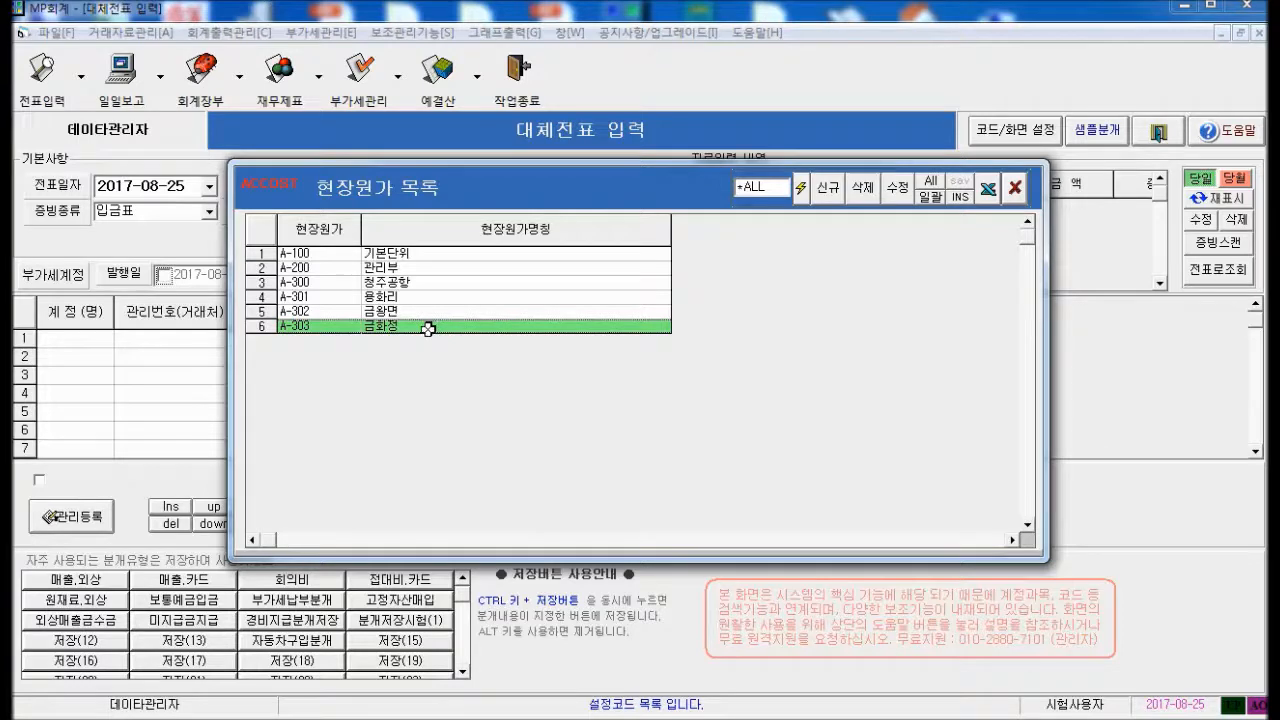
click(413, 303)
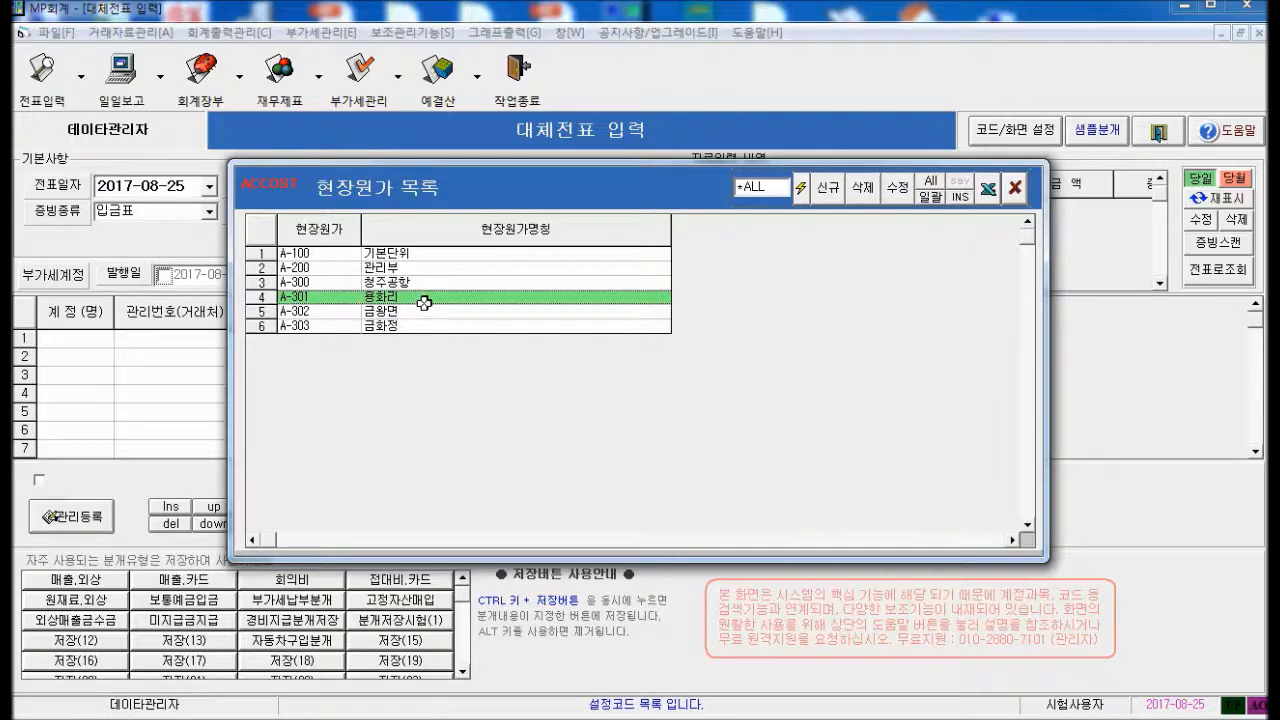
click(1014, 189)
click(866, 274)
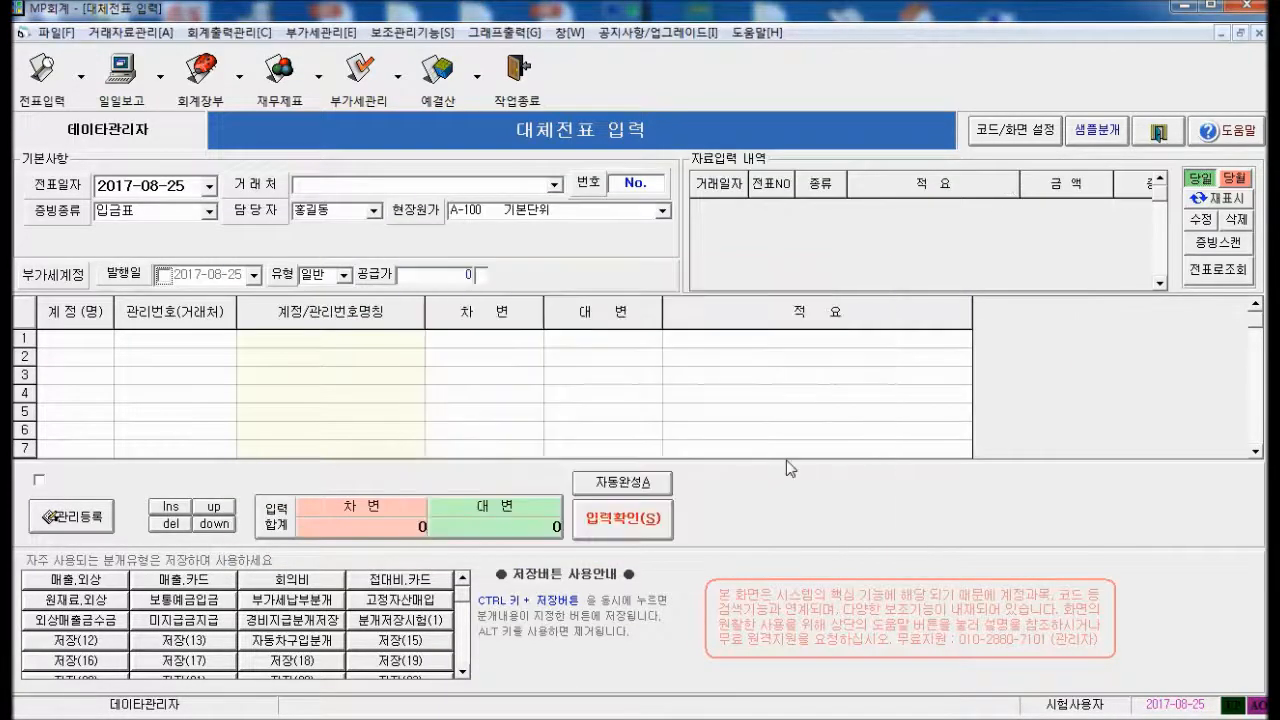